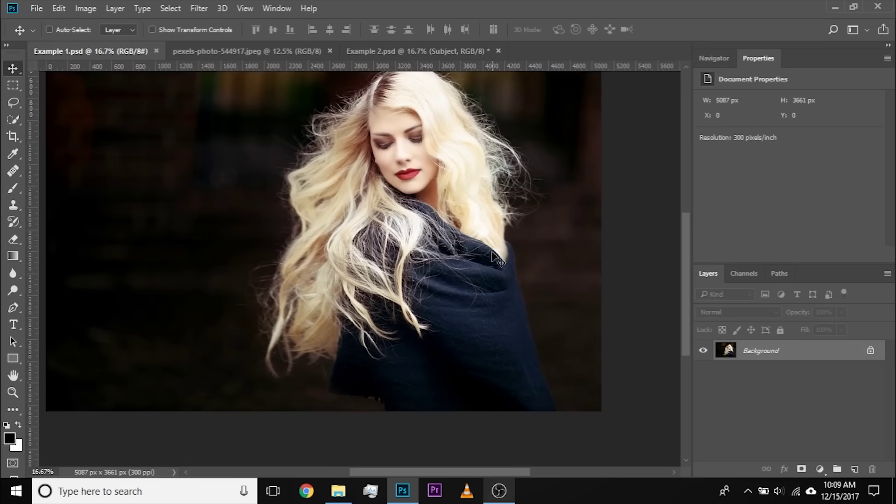
Activate the Quick Selection tool for selecting the woman in the photo.
{"action": "left_click_drag", "start_coordinate": [371, 229], "coordinate": [398, 339]}
{"action": "left_click_drag", "start_coordinate": [464, 343], "coordinate": [442, 278]}
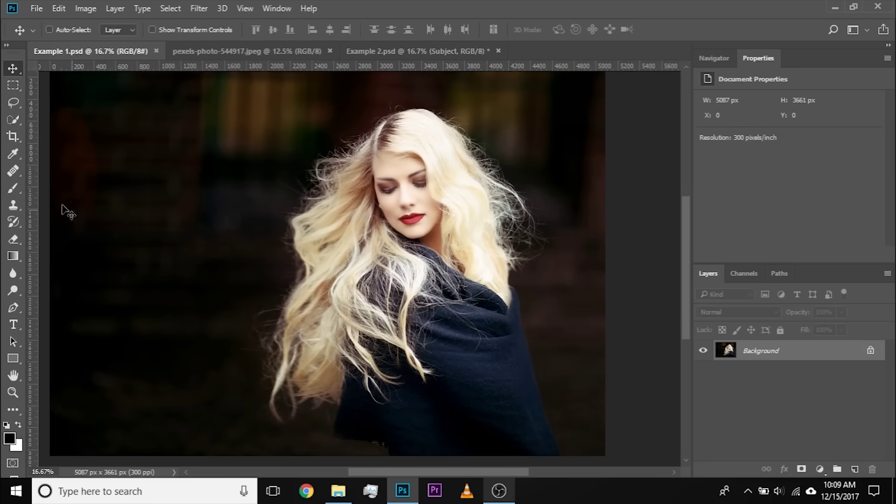
{"action": "left_click_drag", "start_coordinate": [10, 122], "coordinate": [57, 122]}
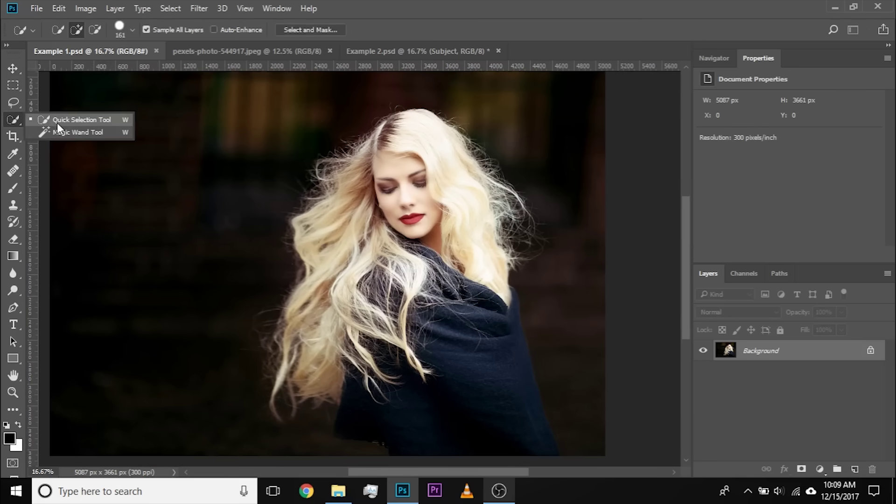
{"action": "left_click", "coordinate": [10, 119]}
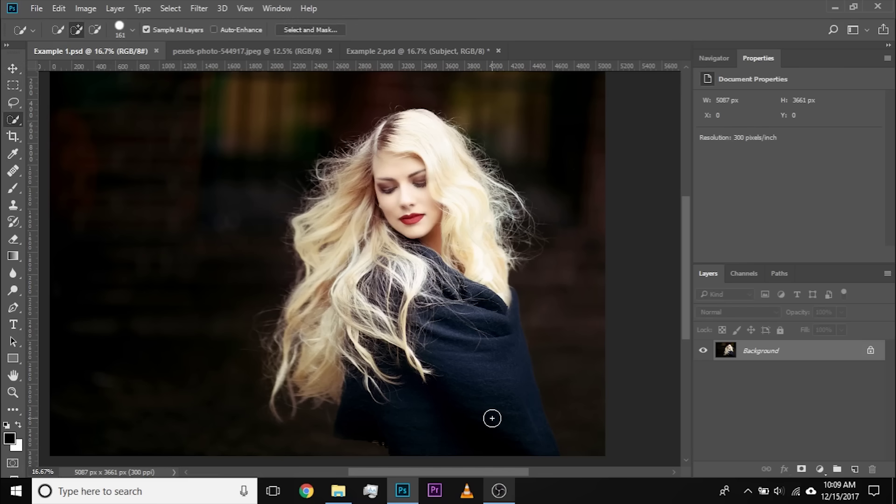
{"action": "key", "text": "ctrl+plus"}
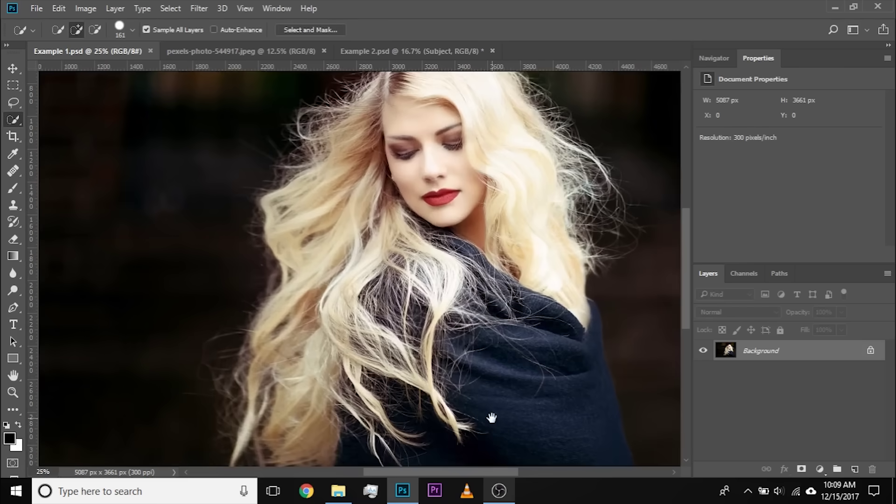
{"action": "left_click_drag", "start_coordinate": [372, 316], "coordinate": [305, 211]}
{"action": "left_click_drag", "start_coordinate": [462, 246], "coordinate": [426, 260]}
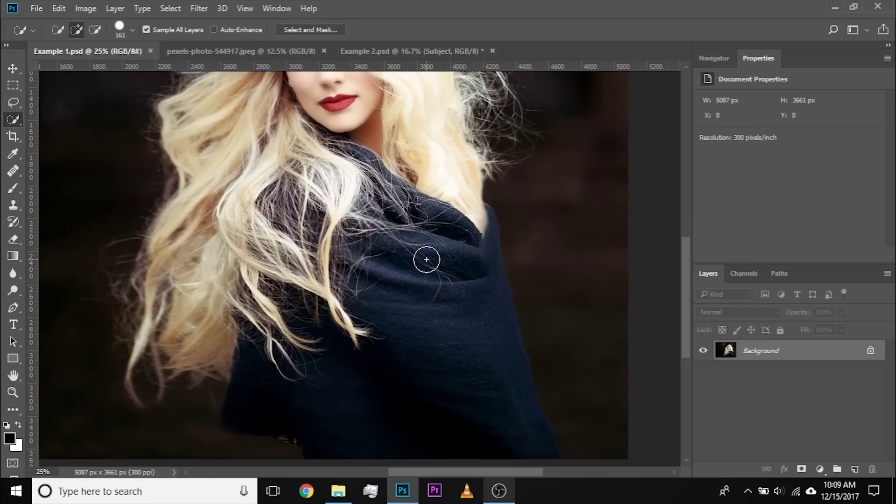
{"action": "right_click", "coordinate": [13, 120]}
{"action": "left_click", "coordinate": [49, 120]}
Duplicate the Background layer.
{"action": "mouse_move", "coordinate": [427, 268]}
{"action": "left_mouse_down"}
{"action": "mouse_move", "coordinate": [358, 256]}
{"action": "mouse_move", "coordinate": [362, 267]}
{"action": "left_mouse_up"}
{"action": "left_click_drag", "start_coordinate": [354, 348], "coordinate": [358, 349]}
{"action": "left_click_drag", "start_coordinate": [330, 283], "coordinate": [349, 301]}
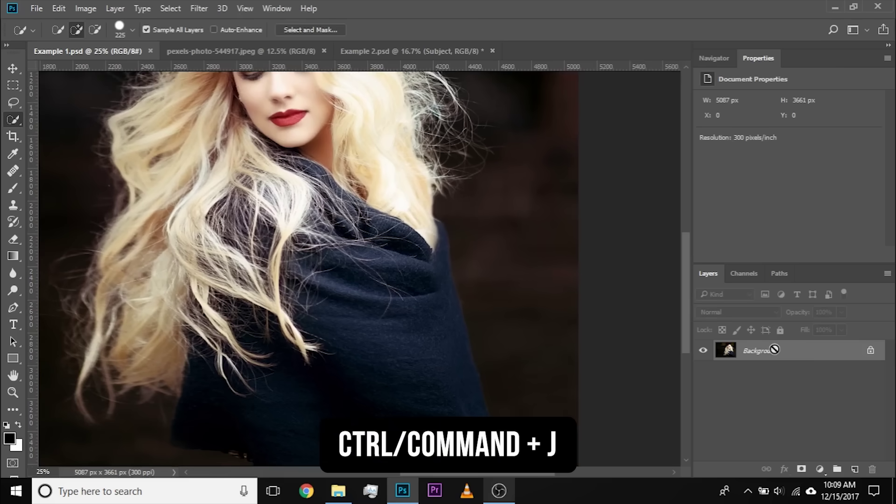
{"action": "key", "text": "ctrl+j"}
Reduce the Quick Selection brush size to 169 and select the woman's dark shawl, face and upper hair.
{"action": "left_click_drag", "start_coordinate": [216, 299], "coordinate": [237, 306]}
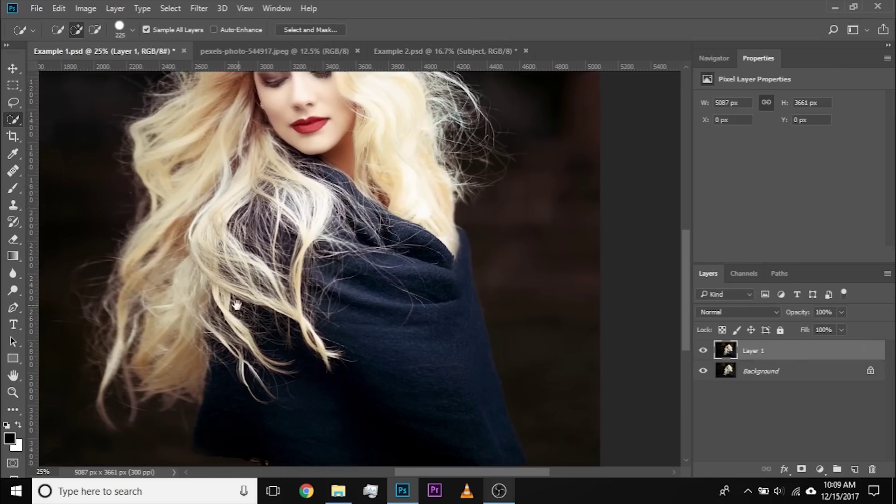
{"action": "right_click", "coordinate": [434, 385], "text": "alt"}
{"action": "mouse_move", "coordinate": [417, 378]}
{"action": "left_mouse_down"}
{"action": "mouse_move", "coordinate": [406, 340]}
{"action": "mouse_move", "coordinate": [407, 351]}
{"action": "mouse_move", "coordinate": [432, 314]}
{"action": "mouse_move", "coordinate": [448, 394]}
{"action": "mouse_move", "coordinate": [442, 416]}
{"action": "mouse_move", "coordinate": [398, 372]}
{"action": "left_mouse_up"}
{"action": "right_click", "coordinate": [412, 350], "text": "alt"}
{"action": "left_click_drag", "start_coordinate": [383, 240], "coordinate": [429, 373]}
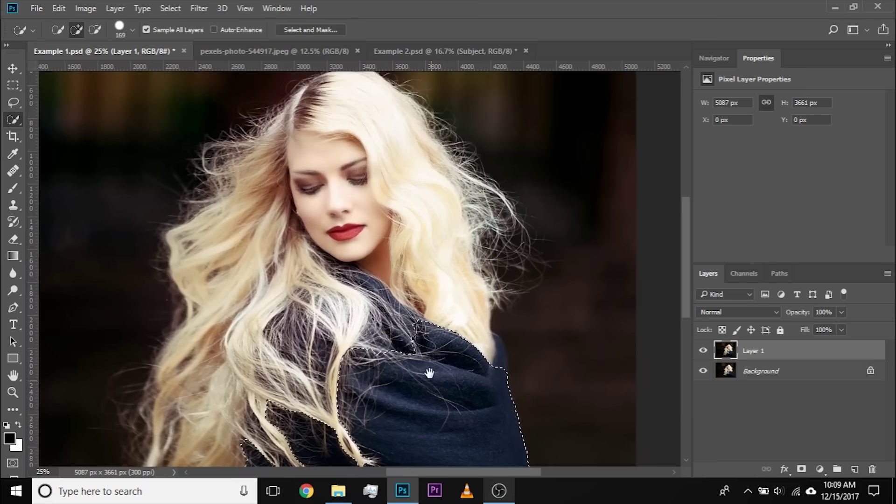
{"action": "mouse_move", "coordinate": [431, 330]}
{"action": "left_mouse_down"}
{"action": "mouse_move", "coordinate": [375, 229]}
{"action": "mouse_move", "coordinate": [359, 168]}
{"action": "mouse_move", "coordinate": [289, 191]}
{"action": "mouse_move", "coordinate": [274, 219]}
{"action": "mouse_move", "coordinate": [298, 234]}
{"action": "mouse_move", "coordinate": [281, 165]}
{"action": "mouse_move", "coordinate": [243, 264]}
{"action": "mouse_move", "coordinate": [326, 248]}
{"action": "mouse_move", "coordinate": [318, 364]}
{"action": "mouse_move", "coordinate": [319, 342]}
{"action": "left_mouse_up"}
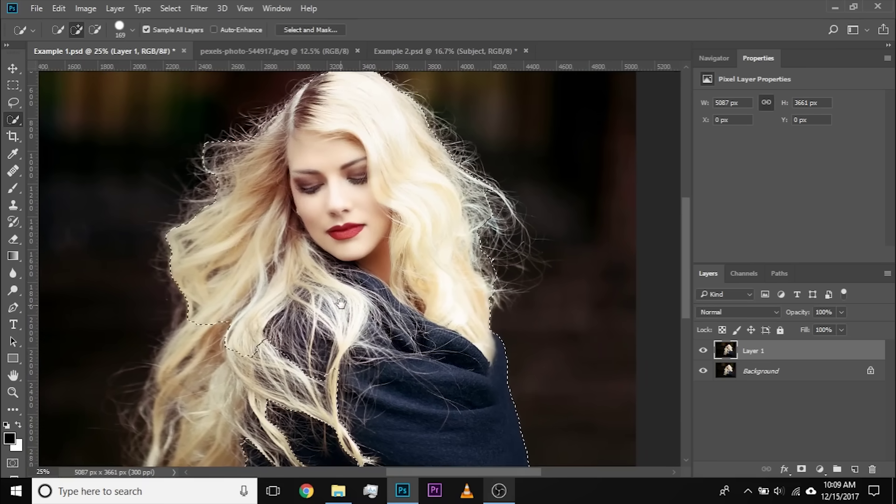
Try adding the long lower hair on the left side to the selection, and undo that addition.
{"action": "left_click_drag", "start_coordinate": [340, 306], "coordinate": [366, 199]}
{"action": "mouse_move", "coordinate": [285, 190]}
{"action": "left_mouse_down"}
{"action": "mouse_move", "coordinate": [262, 293]}
{"action": "mouse_move", "coordinate": [257, 225]}
{"action": "mouse_move", "coordinate": [262, 318]}
{"action": "left_mouse_up"}
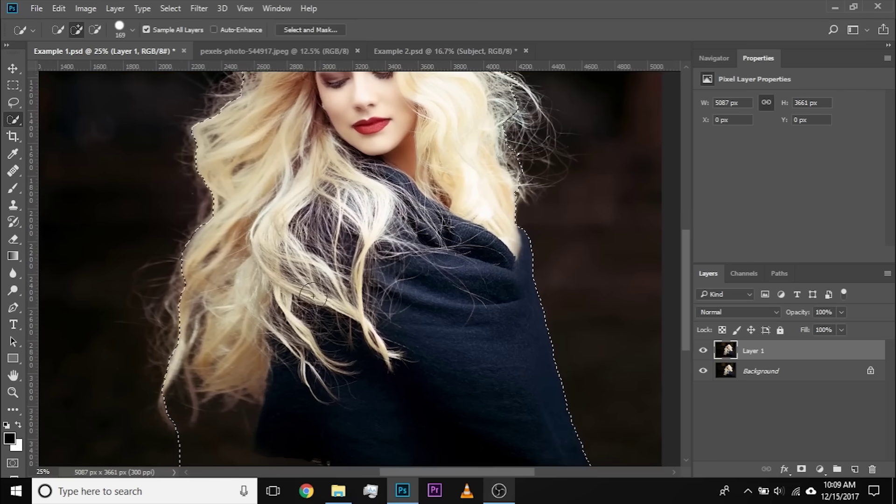
{"action": "key", "text": "ctrl+z"}
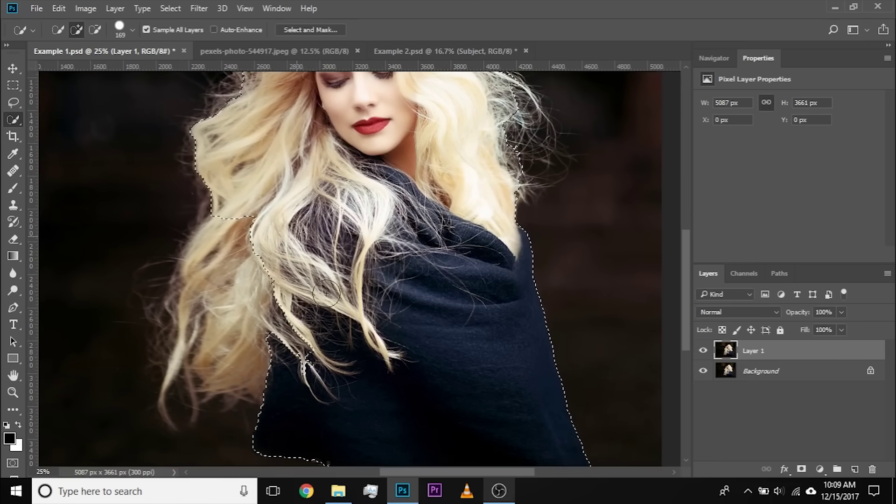
Subtract the loose, wispy hair along the woman's left-hand edge in the image from the selection.
{"action": "key", "text": "ctrl+minus"}
{"action": "left_click_drag", "start_coordinate": [364, 231], "coordinate": [353, 335]}
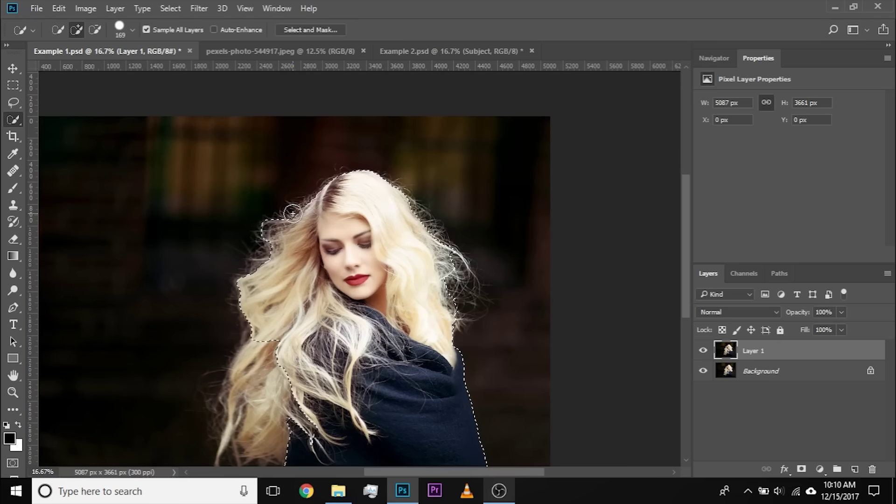
{"action": "left_click_drag", "start_coordinate": [243, 331], "coordinate": [244, 297]}
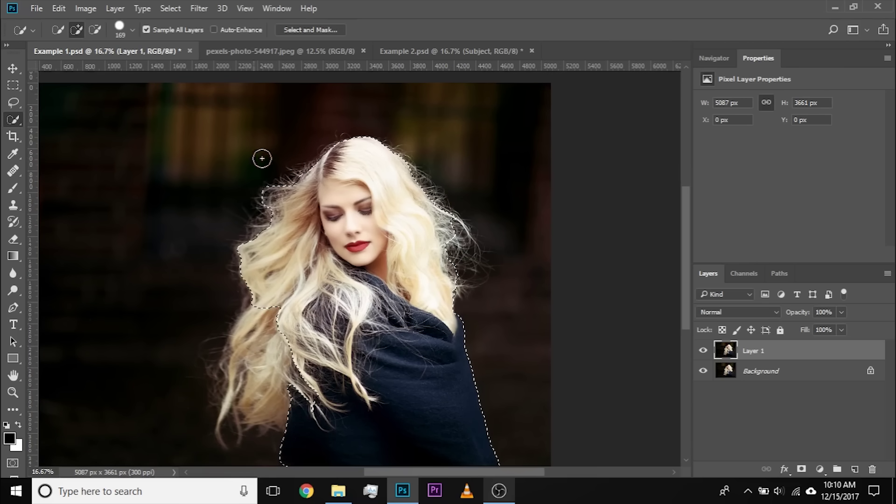
{"action": "key", "text": "alt"}
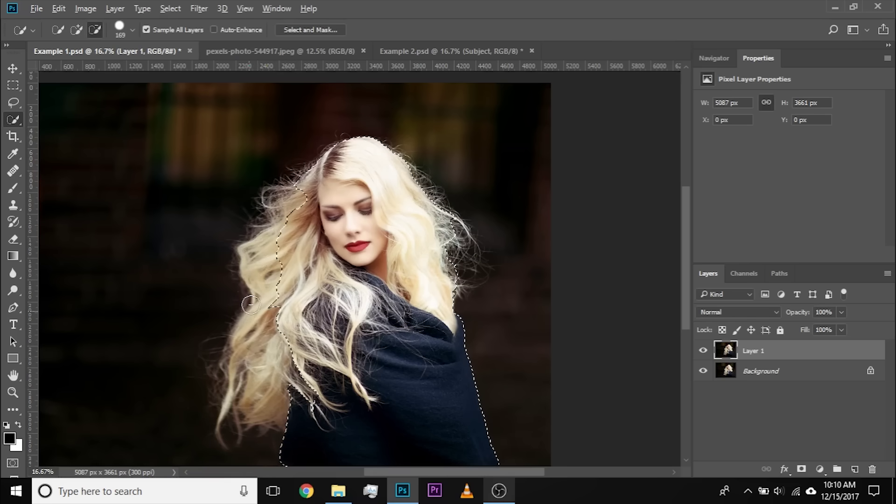
{"action": "left_click_drag", "start_coordinate": [326, 186], "coordinate": [271, 233]}
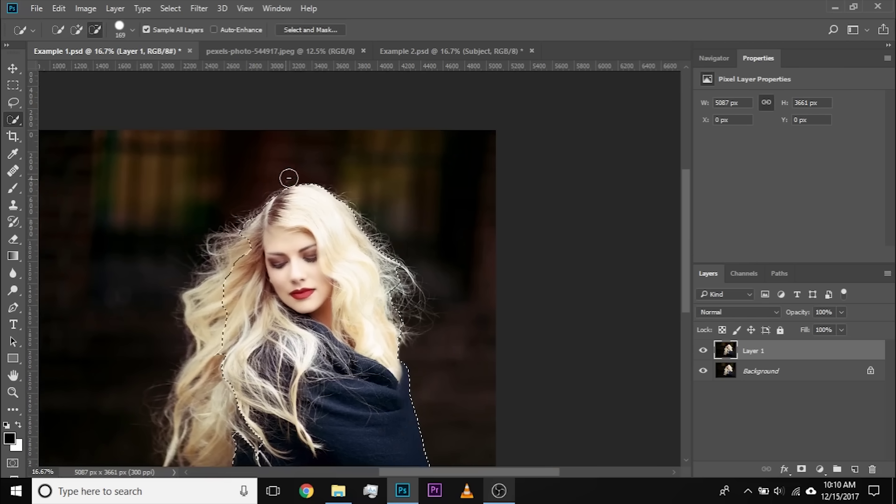
Trim the wispy right-hand hair edge from the selection, keeping the solid inner hair, and apply the selection as a mask on Layer 1.
{"action": "mouse_move", "coordinate": [348, 197]}
{"action": "left_mouse_down"}
{"action": "mouse_move", "coordinate": [388, 280]}
{"action": "mouse_move", "coordinate": [382, 265]}
{"action": "mouse_move", "coordinate": [400, 334]}
{"action": "mouse_move", "coordinate": [400, 247]}
{"action": "left_mouse_up"}
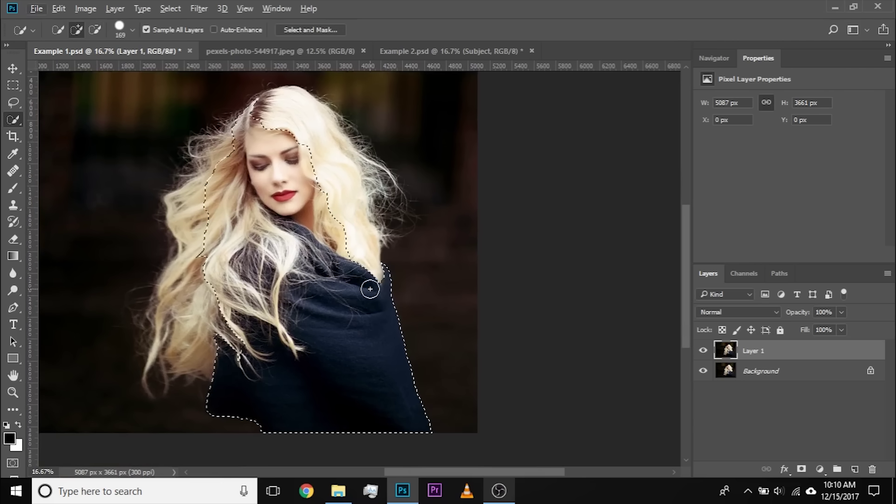
{"action": "left_click_drag", "start_coordinate": [372, 276], "coordinate": [355, 245]}
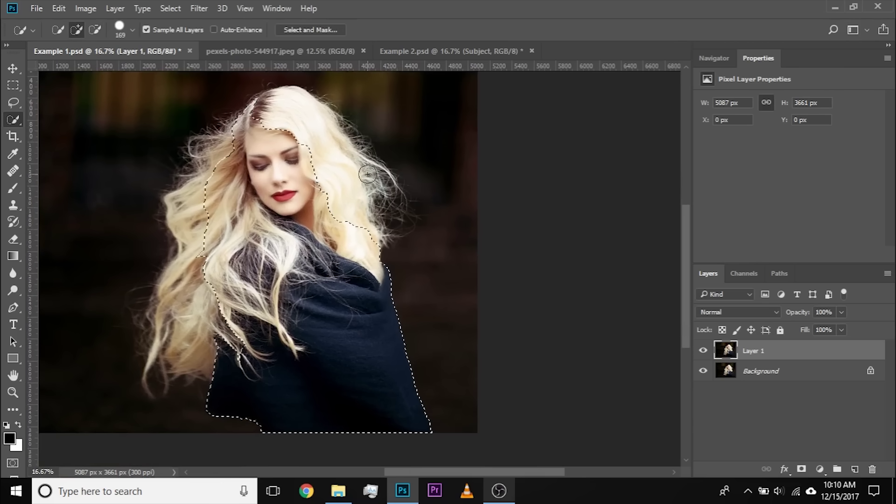
{"action": "left_click_drag", "start_coordinate": [293, 242], "coordinate": [335, 263]}
{"action": "left_click_drag", "start_coordinate": [312, 148], "coordinate": [330, 150]}
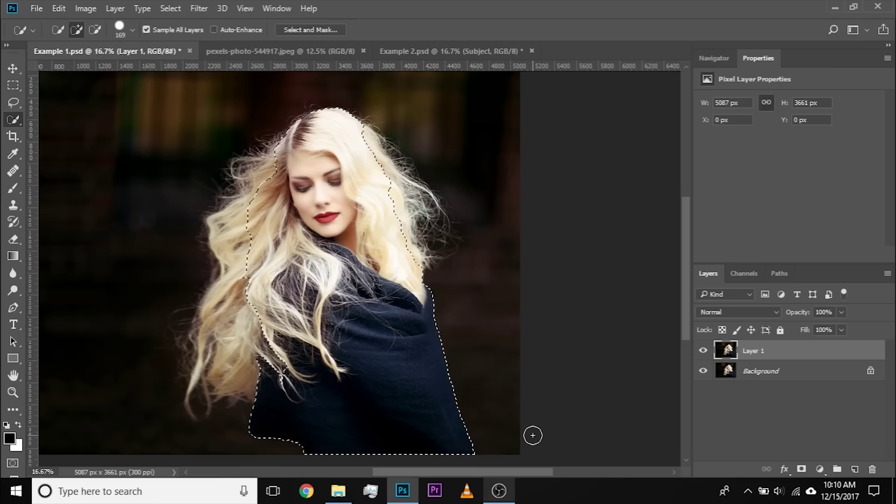
{"action": "left_click", "coordinate": [803, 470]}
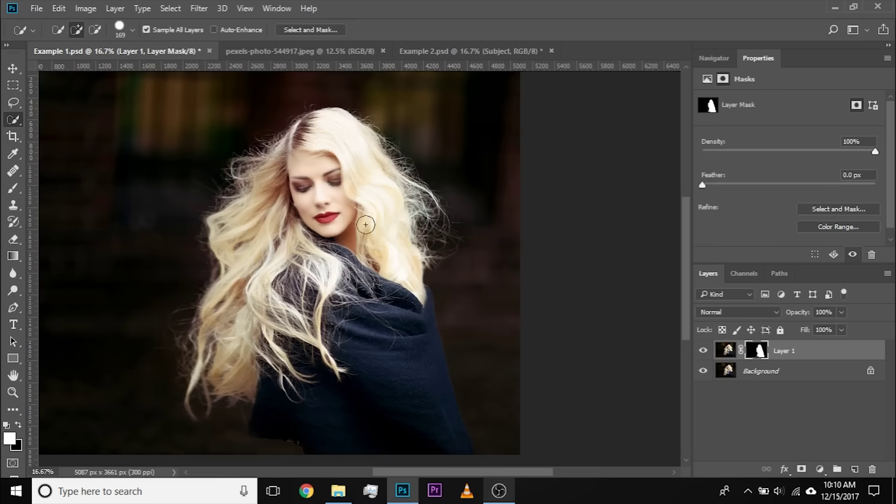
Add a black (000000) Solid Color fill layer directly above the Background layer.
{"action": "left_click", "coordinate": [727, 372]}
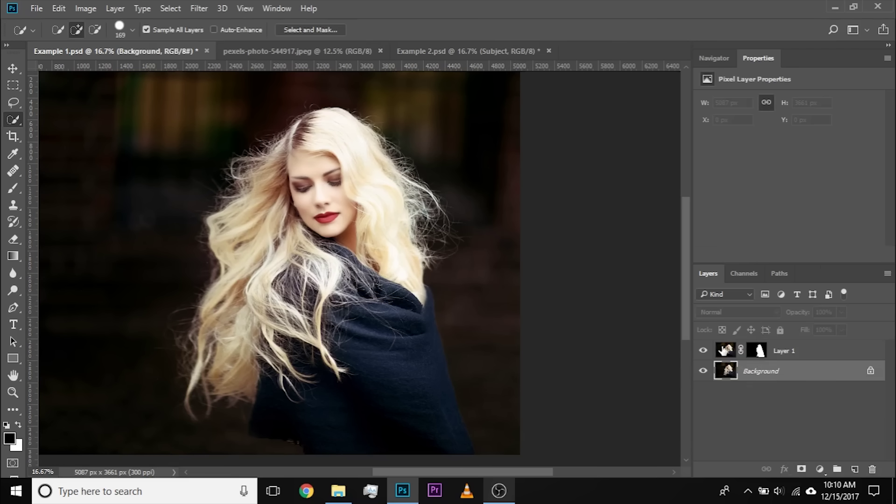
{"action": "left_click", "coordinate": [725, 350]}
{"action": "left_click", "coordinate": [754, 371]}
{"action": "left_click", "coordinate": [820, 469]}
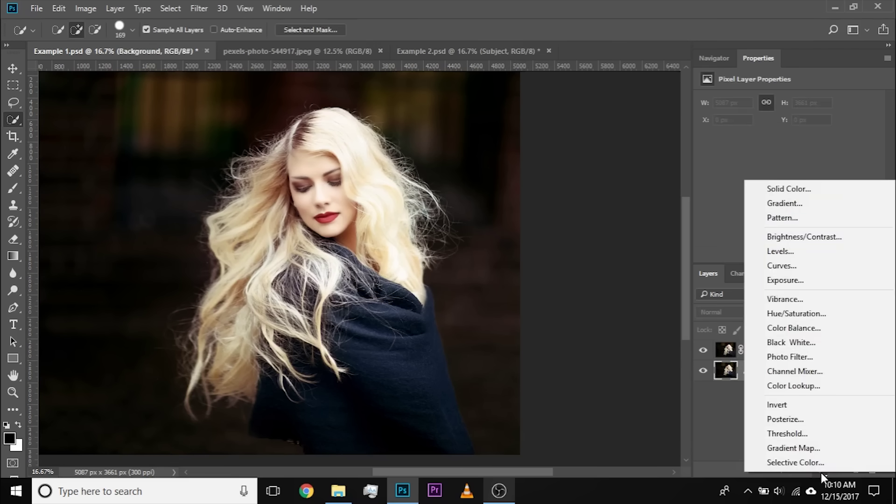
{"action": "left_click", "coordinate": [787, 191]}
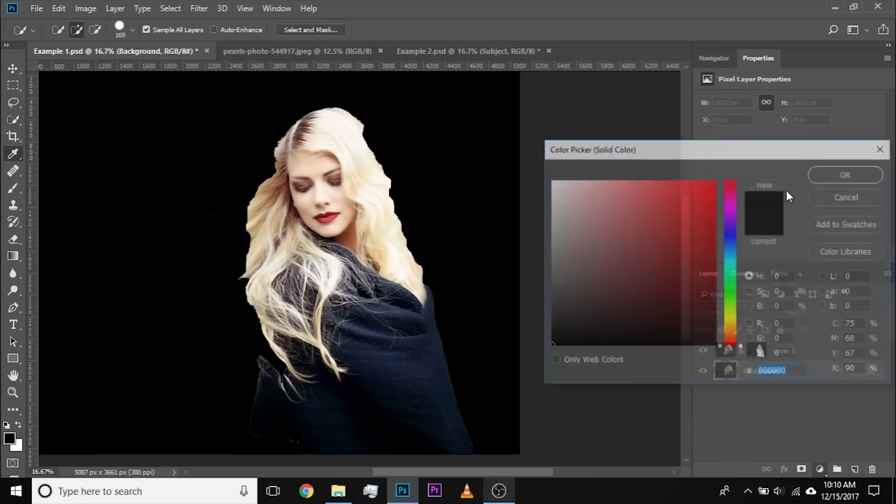
{"action": "left_click_drag", "start_coordinate": [587, 270], "coordinate": [529, 364]}
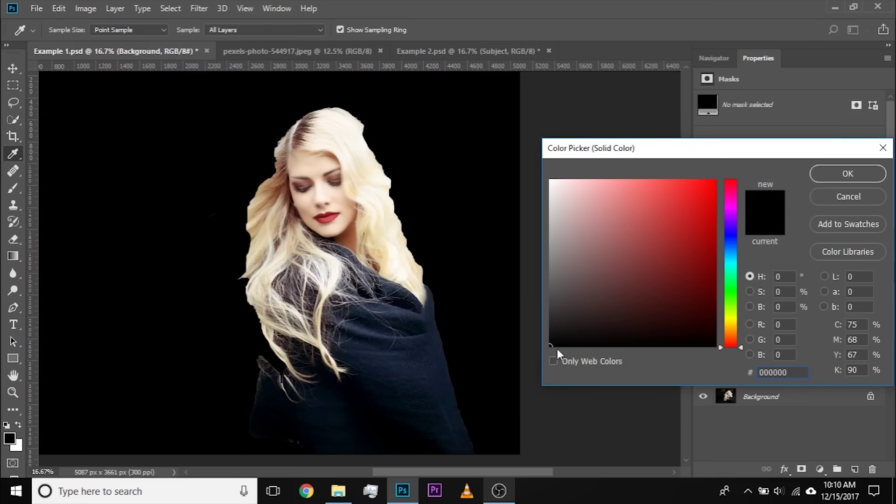
{"action": "left_click", "coordinate": [844, 174]}
Rename Layer 1 as "Subject".
{"action": "left_click_drag", "start_coordinate": [337, 249], "coordinate": [347, 310]}
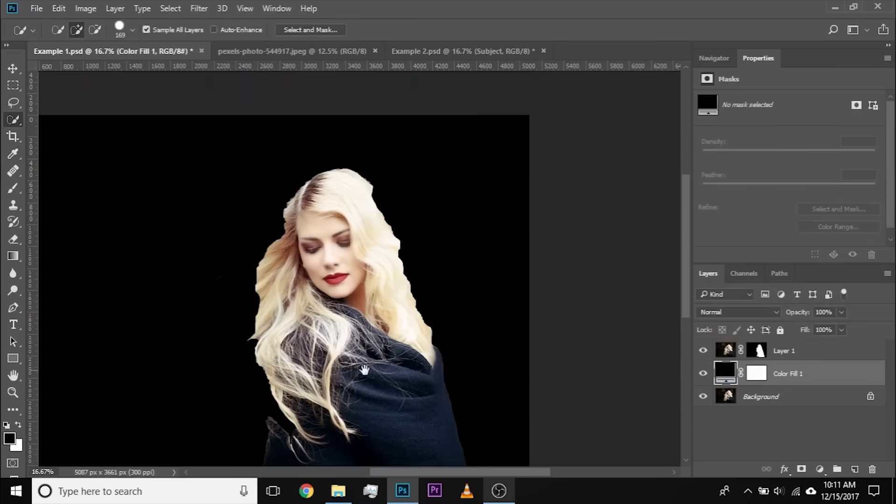
{"action": "left_click_drag", "start_coordinate": [366, 369], "coordinate": [399, 322]}
{"action": "left_click_drag", "start_coordinate": [468, 296], "coordinate": [473, 295]}
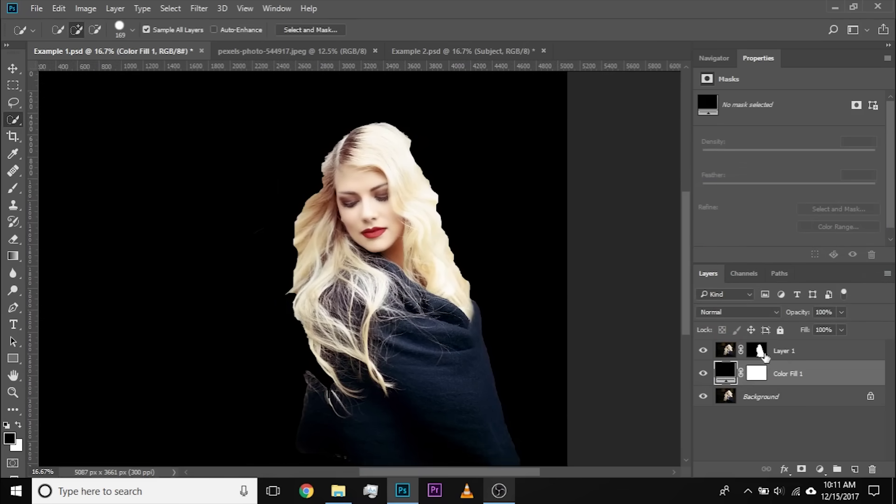
{"action": "left_click", "coordinate": [789, 353]}
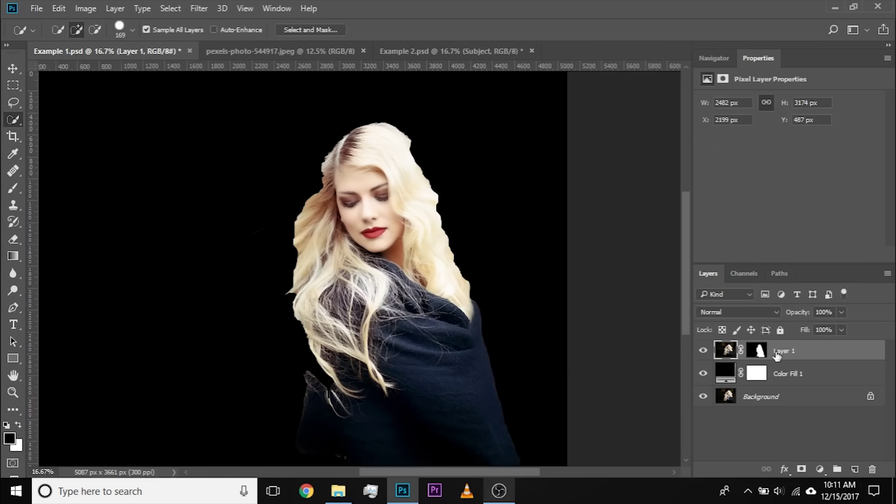
{"action": "double_click", "coordinate": [783, 353]}
{"action": "type", "text": "Subject"}
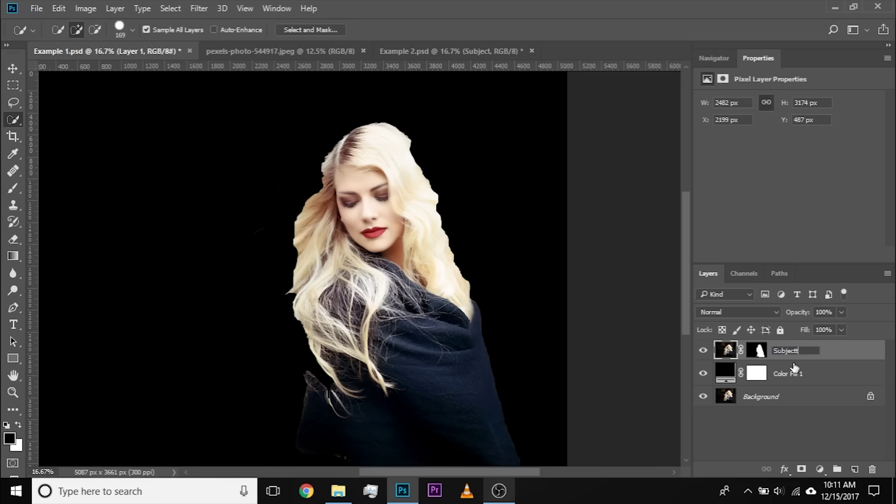
{"action": "key", "text": "Return"}
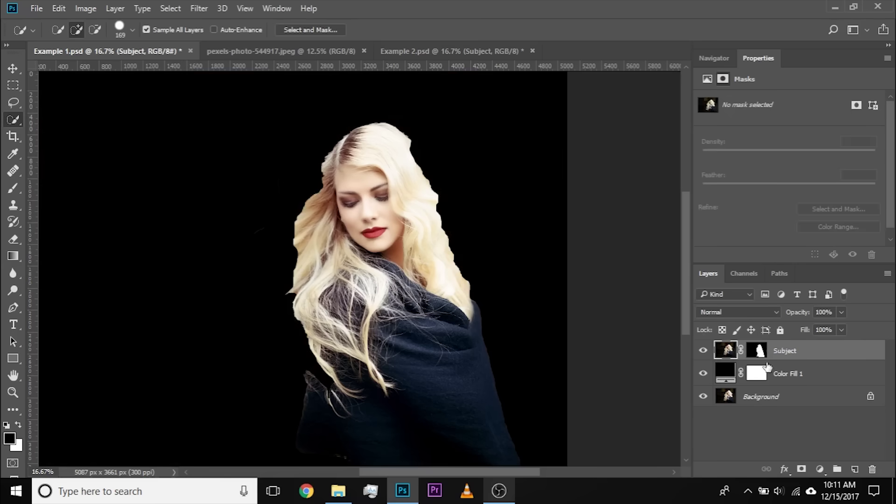
Disable the Subject layer's mask and view the Red, Green and Blue channels one at a time.
{"action": "left_click", "coordinate": [759, 353], "text": "shift"}
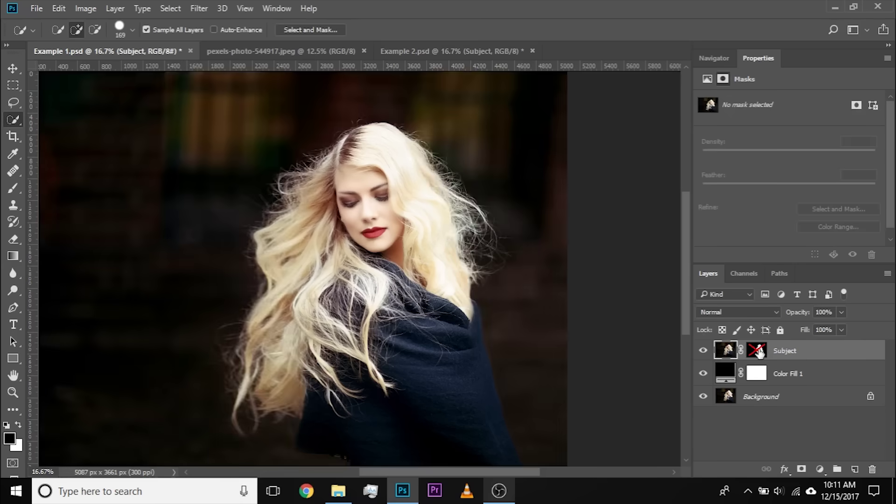
{"action": "left_click", "coordinate": [746, 276]}
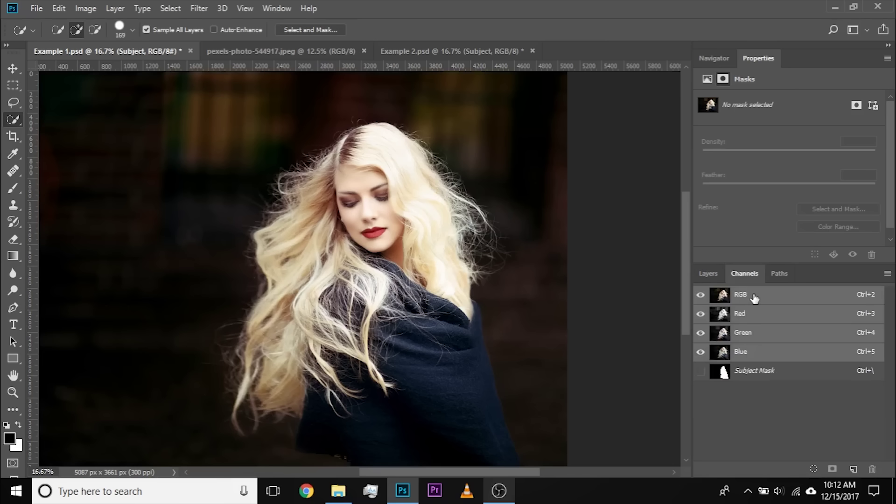
{"action": "left_click", "coordinate": [752, 317]}
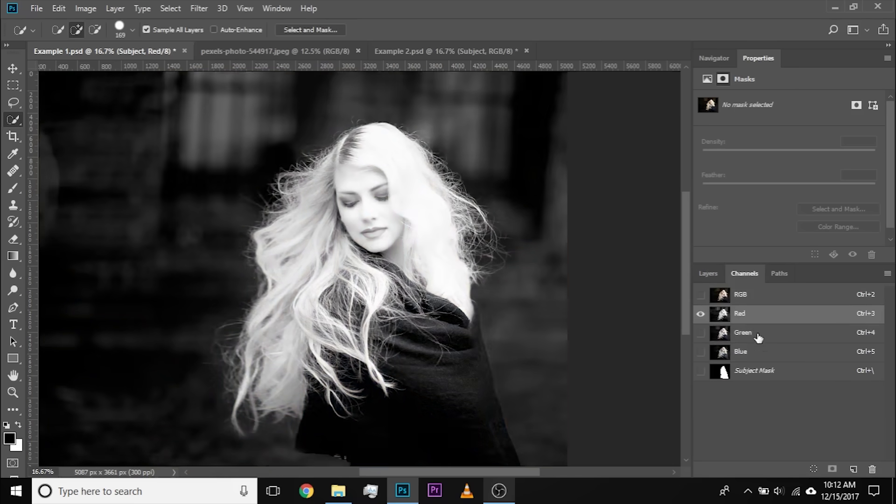
{"action": "left_click", "coordinate": [757, 335]}
{"action": "left_click", "coordinate": [763, 355]}
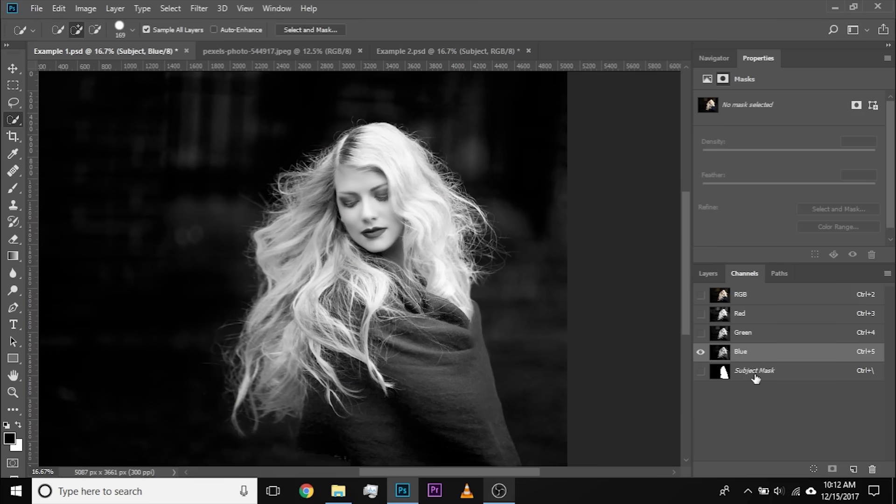
Compare the contrast between hair and background in the Red, Green and Blue channels, ending with only the Red channel displayed.
{"action": "left_click", "coordinate": [753, 317]}
{"action": "left_click", "coordinate": [750, 340]}
{"action": "left_click", "coordinate": [743, 351]}
{"action": "left_click", "coordinate": [740, 317]}
{"action": "left_click", "coordinate": [748, 334]}
{"action": "left_click", "coordinate": [752, 354]}
{"action": "left_click", "coordinate": [749, 318]}
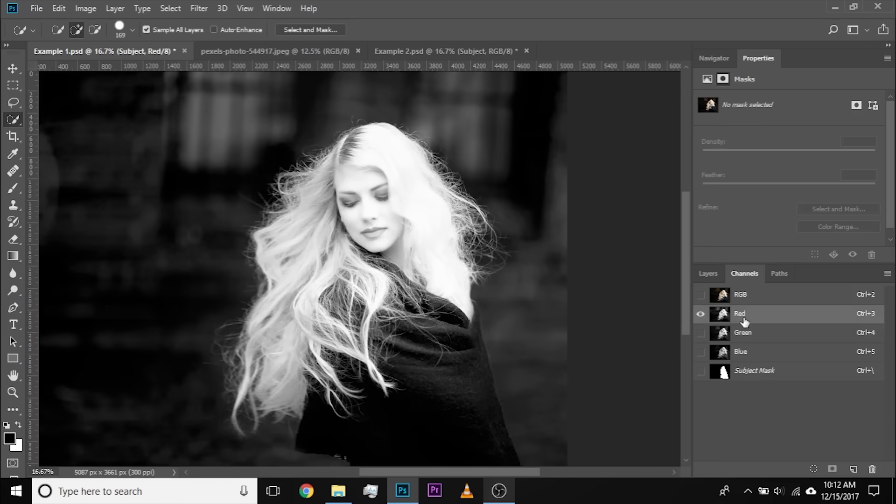
{"action": "left_click", "coordinate": [765, 297]}
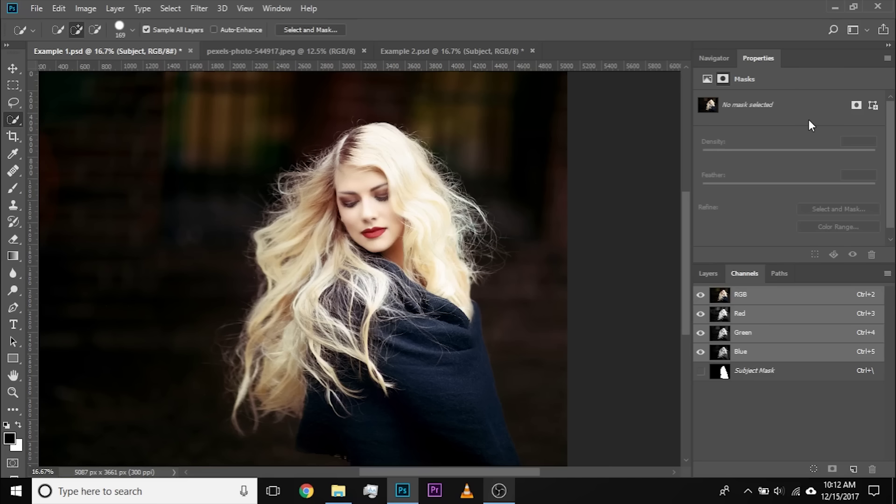
{"action": "left_click", "coordinate": [747, 314]}
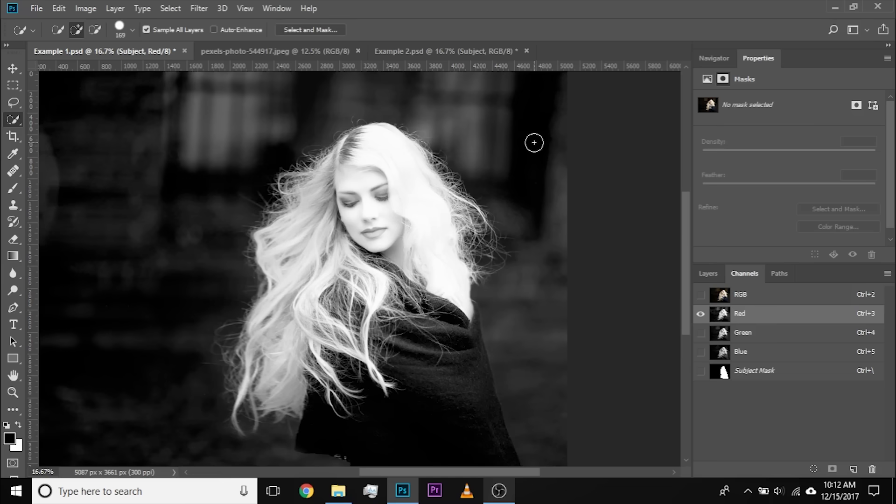
Examine the flyaway hair up close in the Red and Blue channels, returning to the Red channel.
{"action": "key", "text": "ctrl+plus"}
{"action": "key", "text": "ctrl+plus"}
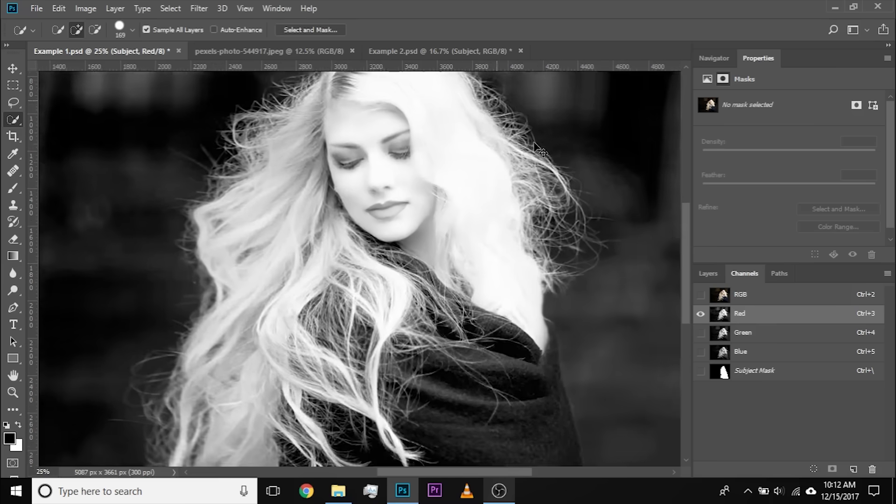
{"action": "key", "text": "space"}
{"action": "left_click_drag", "start_coordinate": [434, 218], "coordinate": [395, 324]}
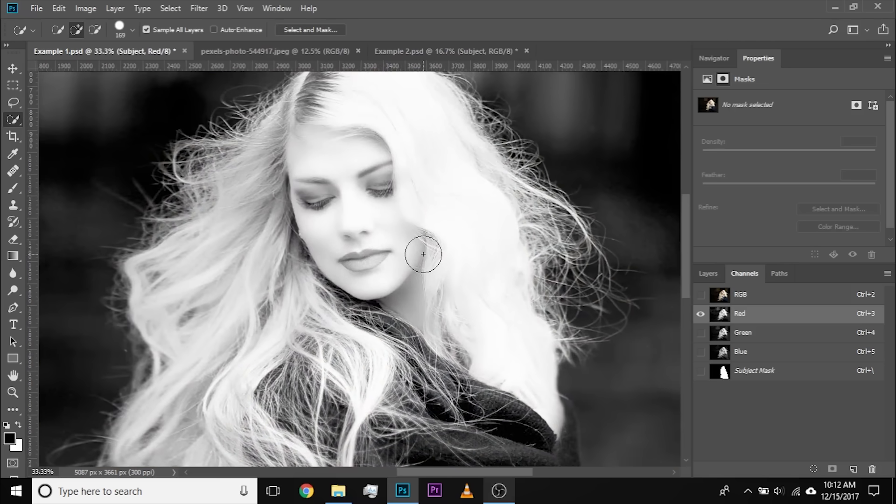
{"action": "left_click", "coordinate": [742, 352]}
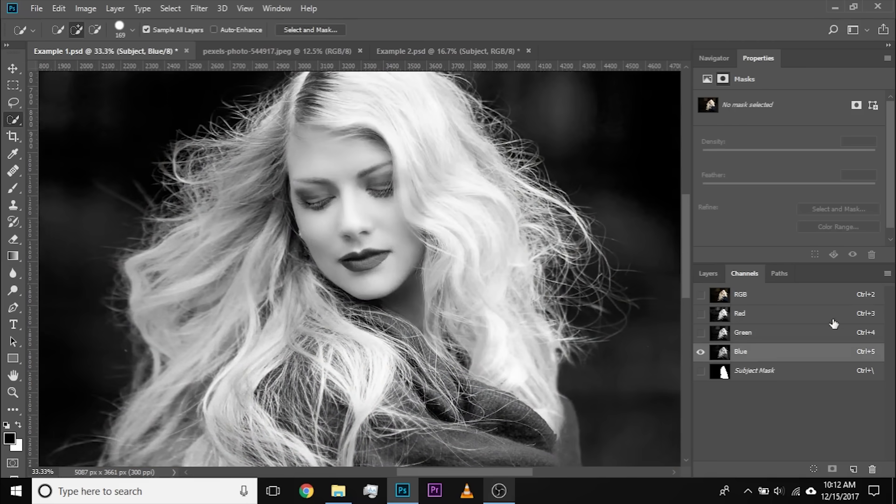
{"action": "left_click", "coordinate": [756, 316]}
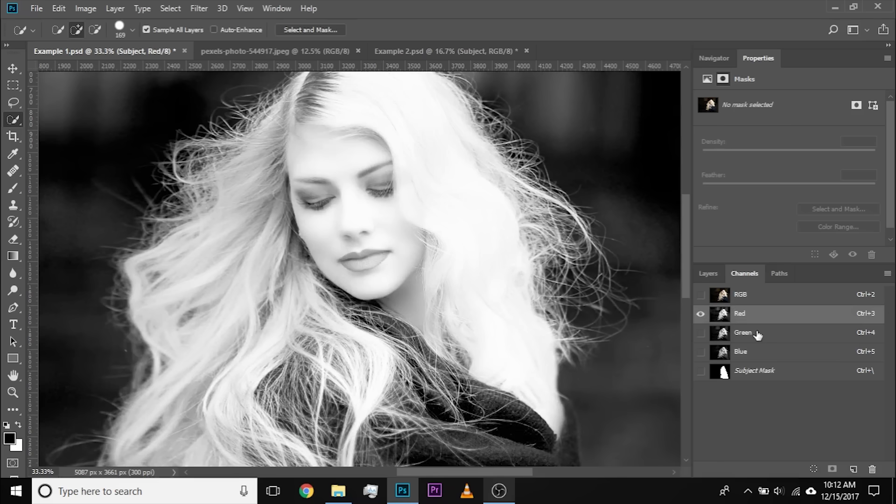
{"action": "key", "text": "ctrl+minus"}
{"action": "key", "text": "ctrl+minus"}
{"action": "key", "text": "ctrl+minus"}
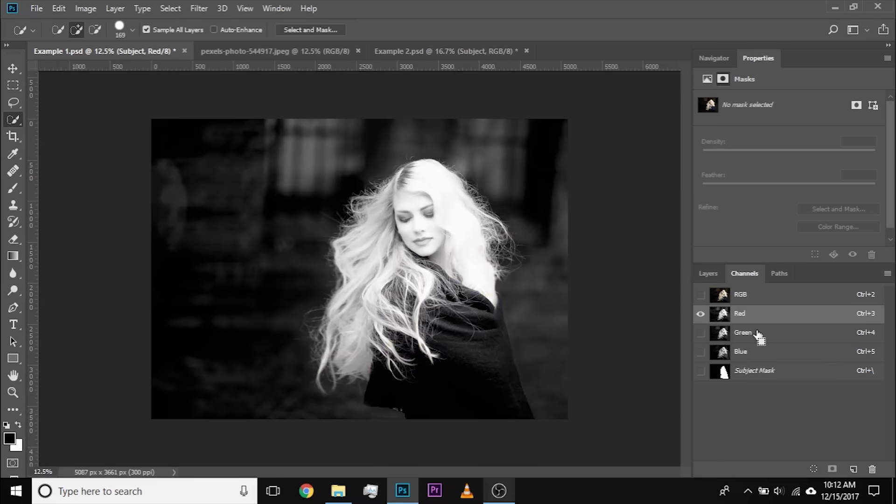
{"action": "key", "text": "ctrl+plus"}
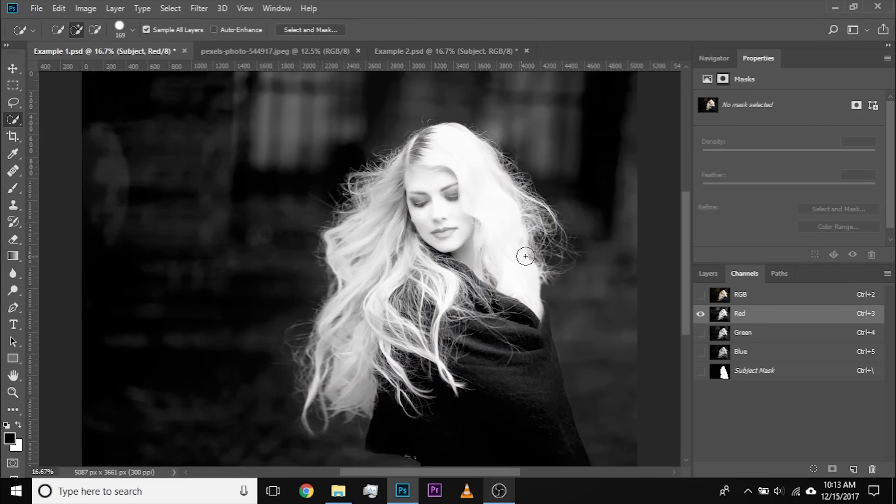
Compare the subject's separation from the background in the Blue, Red and Green channels, ending with the RGB composite.
{"action": "left_click", "coordinate": [766, 353]}
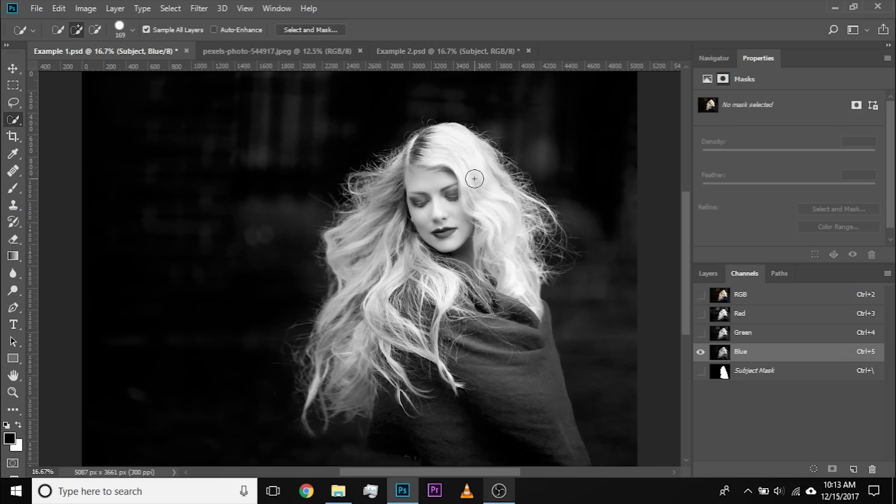
{"action": "left_click", "coordinate": [766, 315]}
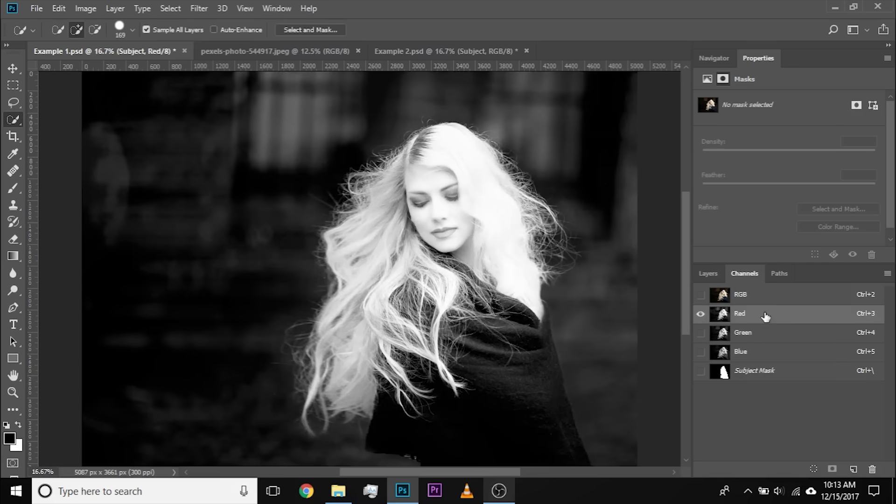
{"action": "left_click", "coordinate": [772, 333]}
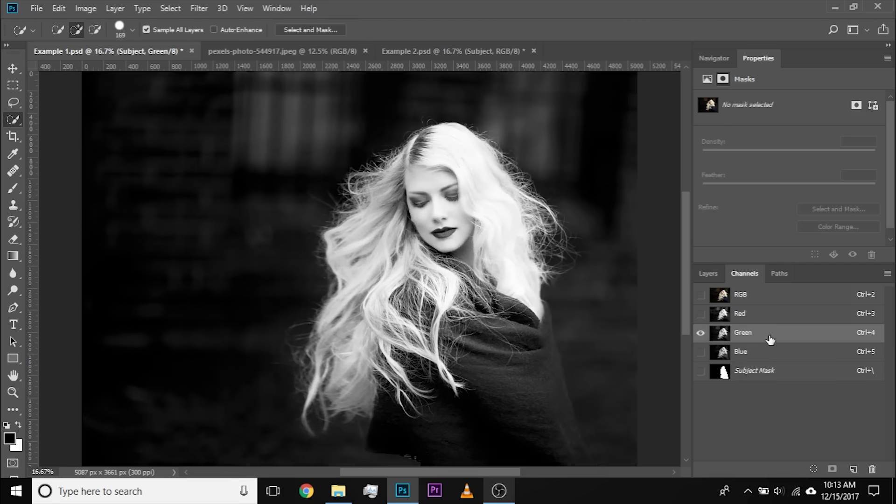
{"action": "left_click", "coordinate": [743, 356]}
{"action": "left_click", "coordinate": [754, 298]}
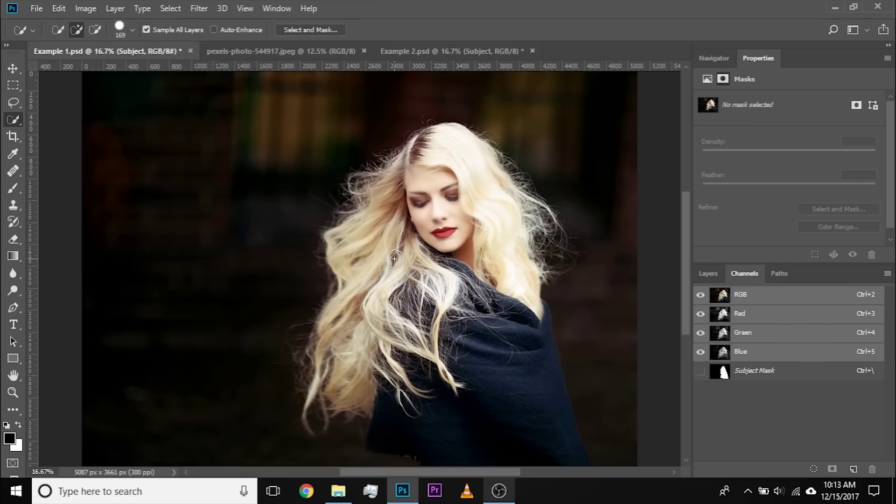
View the Red, Green and Blue channels individually in turn, ending with only the Red channel displayed.
{"action": "left_click", "coordinate": [749, 316]}
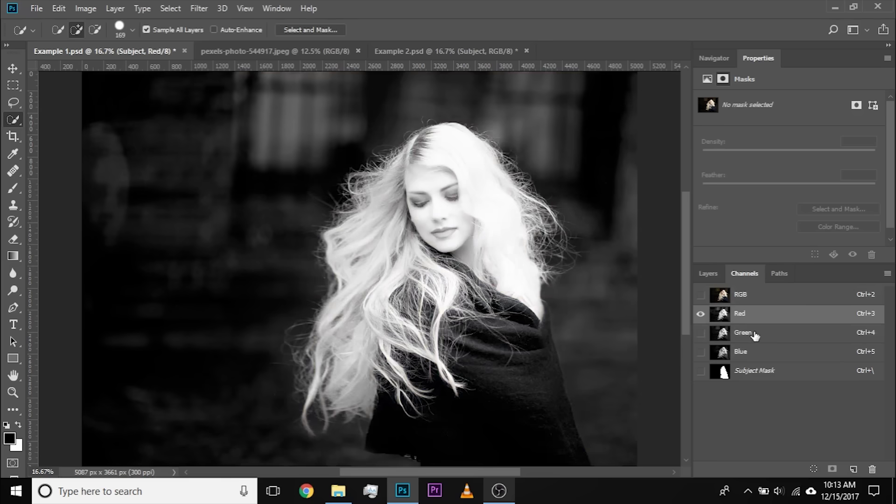
{"action": "left_click", "coordinate": [751, 333]}
{"action": "left_click", "coordinate": [755, 354]}
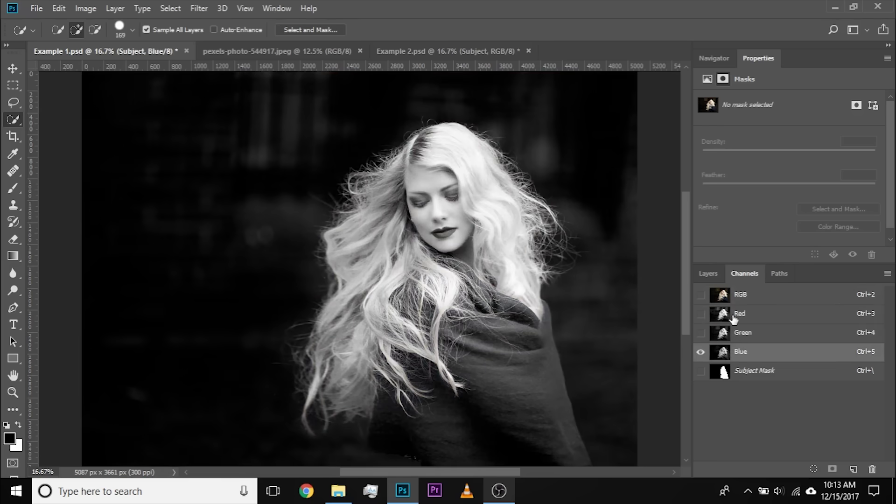
{"action": "left_click", "coordinate": [754, 318]}
{"action": "left_click", "coordinate": [748, 339]}
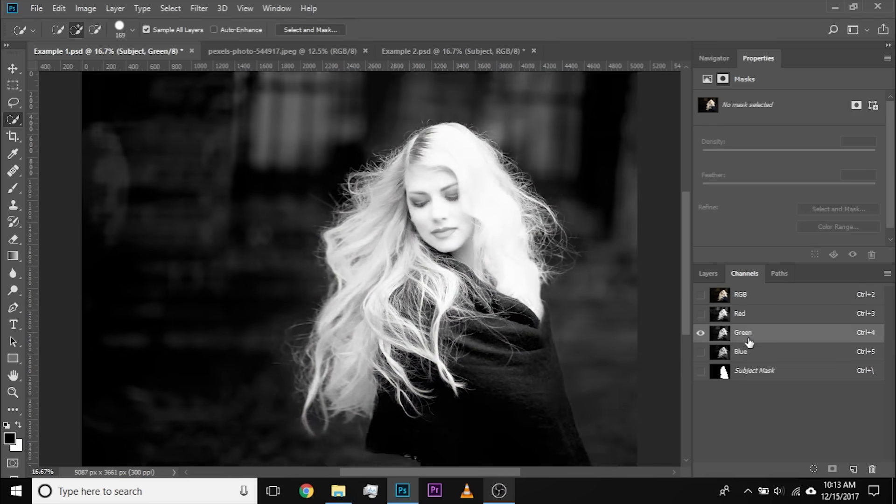
{"action": "left_click", "coordinate": [749, 350]}
{"action": "left_click", "coordinate": [748, 313]}
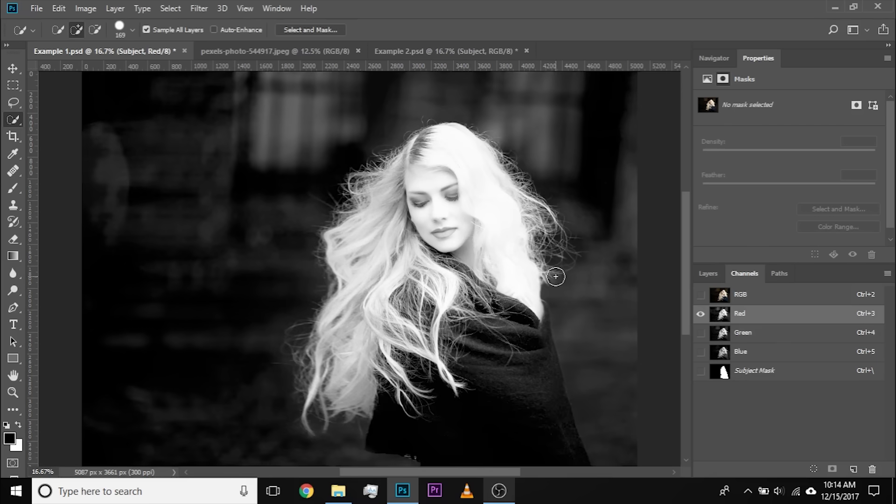
Enable Show Channels in Color in the Interface preferences.
{"action": "left_click", "coordinate": [59, 8]}
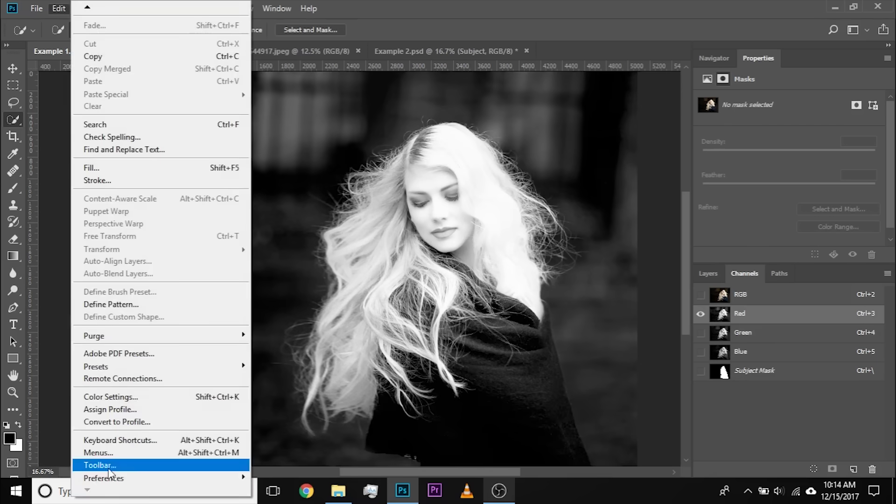
{"action": "mouse_move", "coordinate": [220, 480]}
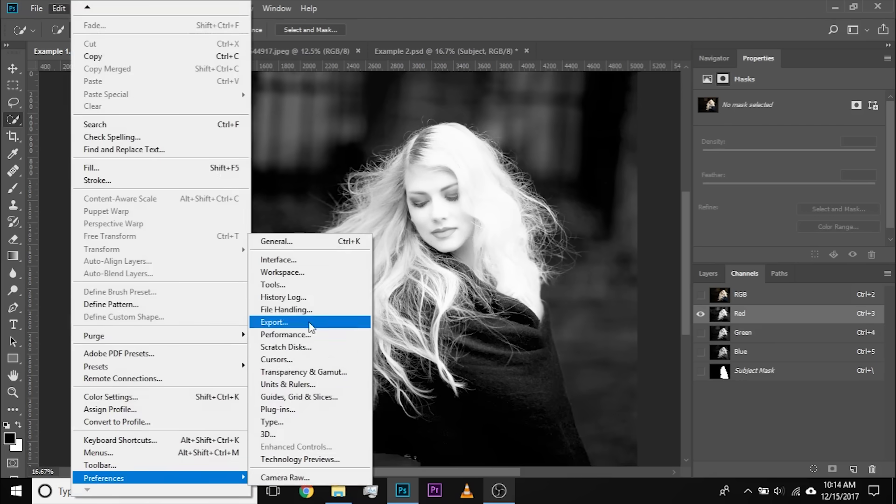
{"action": "left_click", "coordinate": [302, 262]}
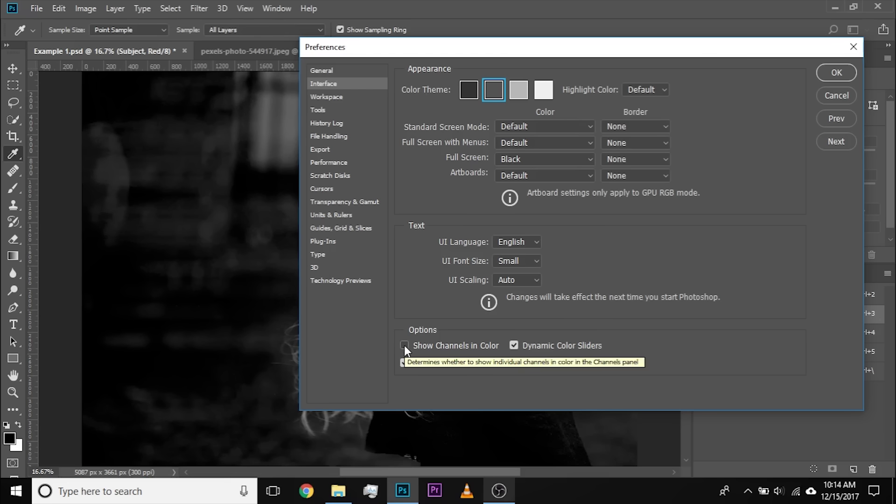
{"action": "left_click", "coordinate": [481, 347]}
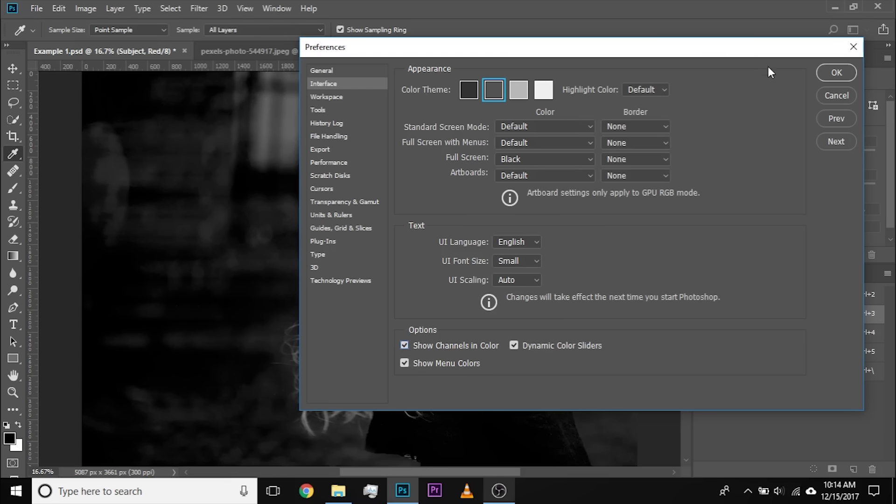
{"action": "left_click", "coordinate": [842, 68]}
View the Green and Red channels in color, ending with the Green channel displayed.
{"action": "left_click", "coordinate": [742, 332]}
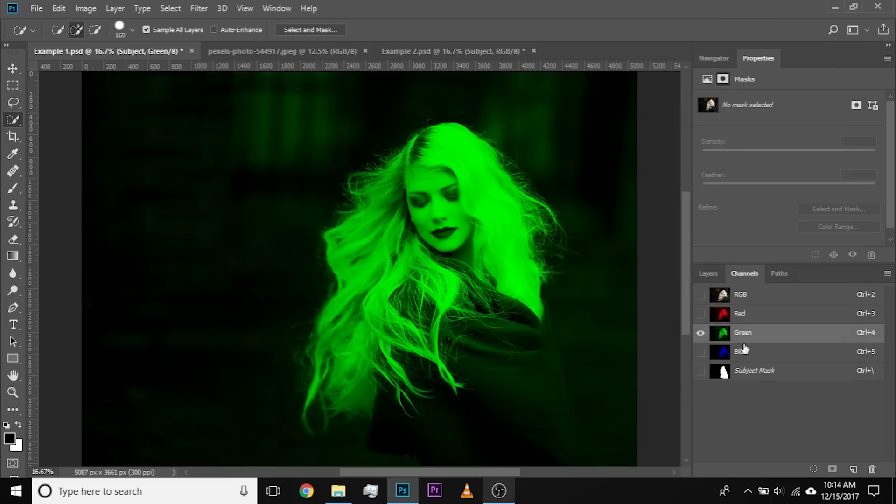
{"action": "left_click", "coordinate": [749, 316]}
{"action": "left_click", "coordinate": [746, 334]}
Disable Show Channels in Color in the Interface preferences.
{"action": "left_click", "coordinate": [59, 9]}
{"action": "mouse_move", "coordinate": [121, 479]}
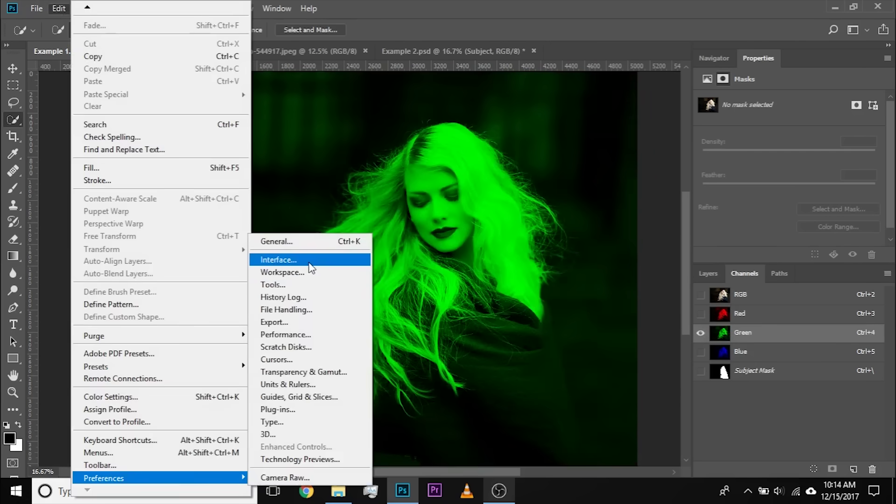
{"action": "left_click", "coordinate": [299, 259]}
{"action": "left_click", "coordinate": [449, 346]}
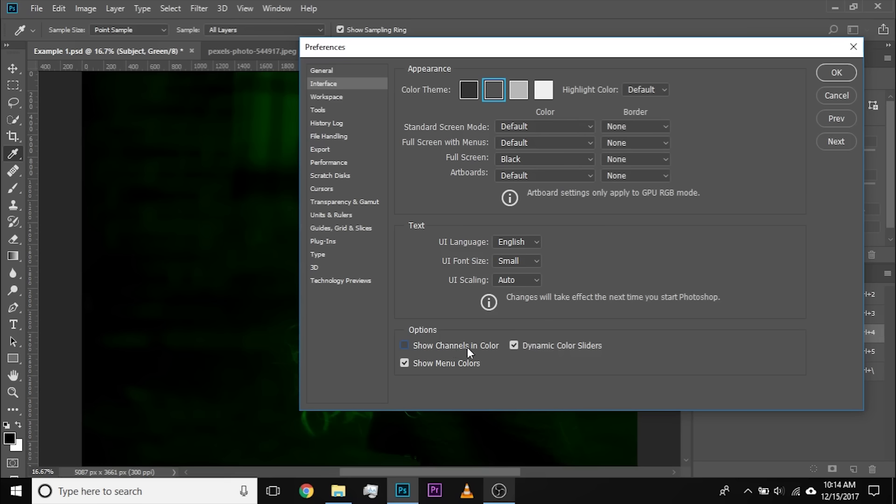
{"action": "left_click", "coordinate": [833, 72]}
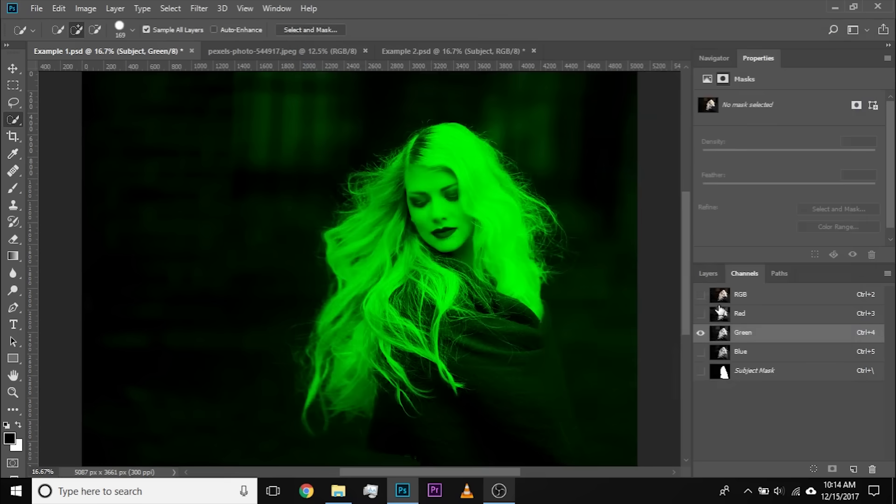
Compare the grayscale Red, Green and Blue channels, ending with the Green channel displayed.
{"action": "left_click", "coordinate": [754, 316]}
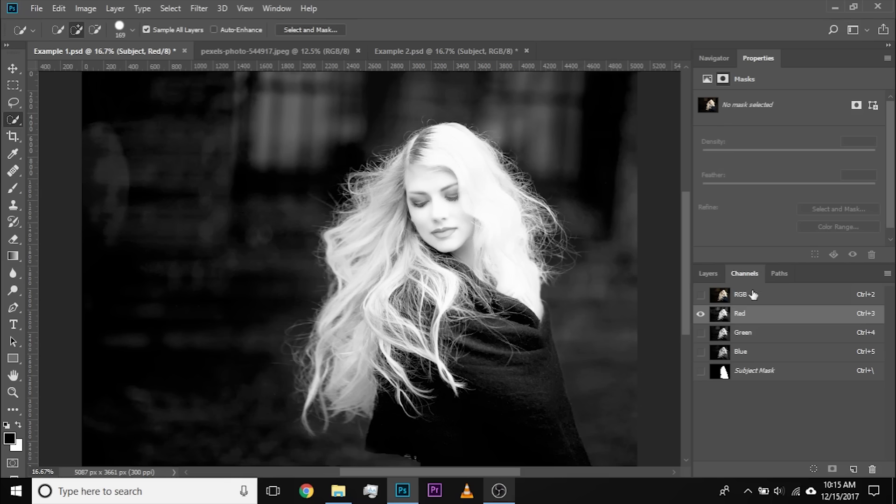
{"action": "left_click", "coordinate": [772, 333]}
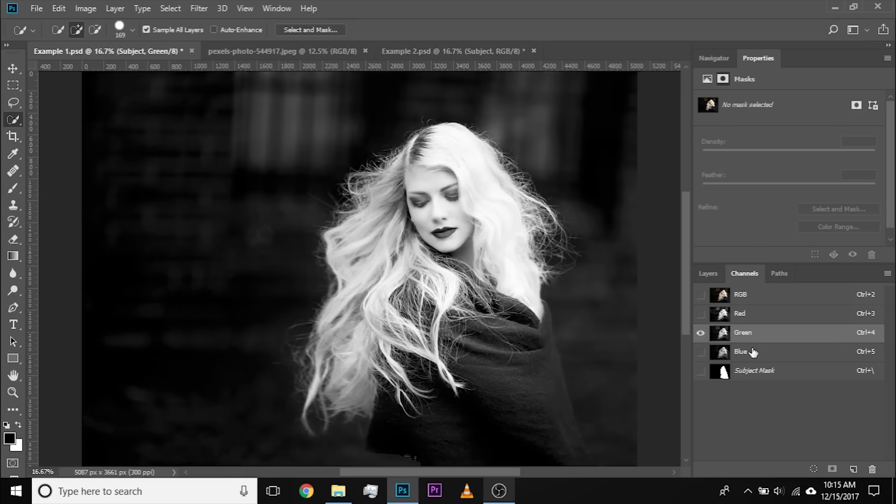
{"action": "left_click", "coordinate": [753, 352]}
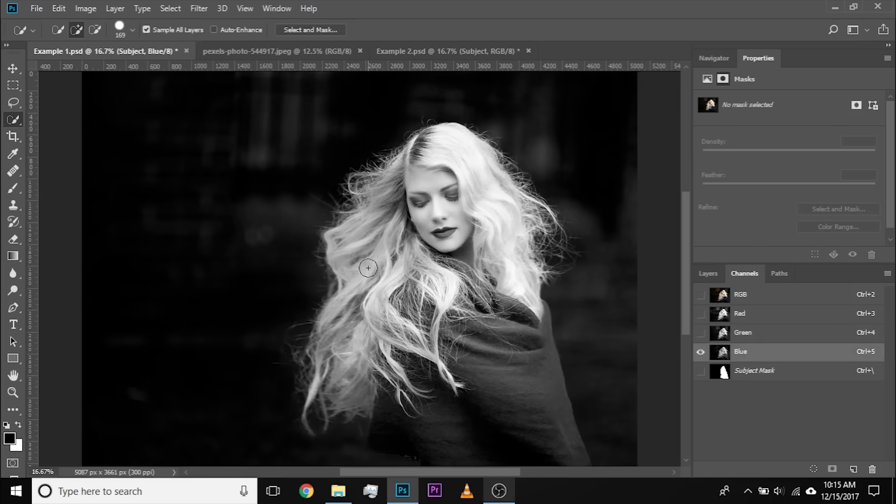
{"action": "left_click", "coordinate": [771, 333]}
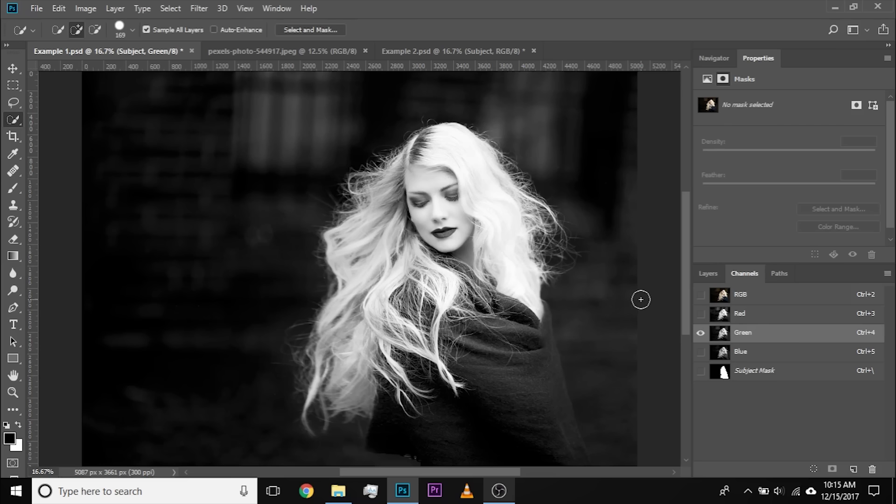
Duplicate the Red channel.
{"action": "left_click", "coordinate": [754, 314]}
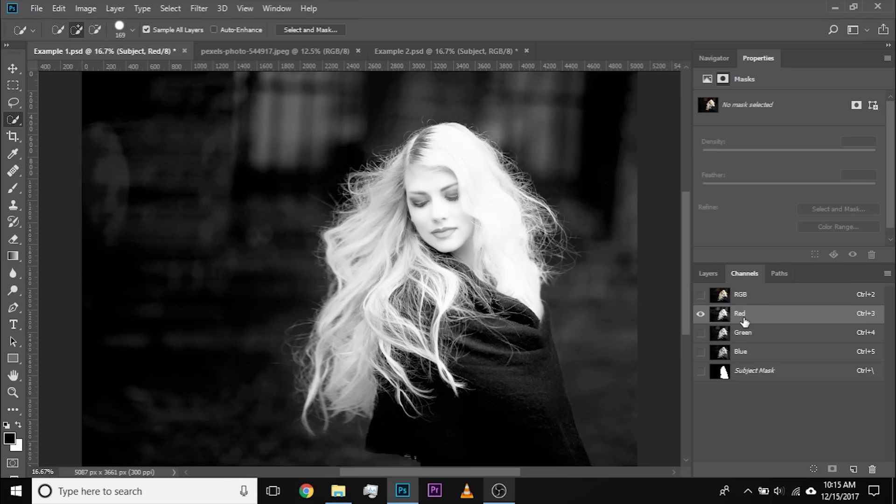
{"action": "left_click_drag", "start_coordinate": [797, 315], "coordinate": [853, 469]}
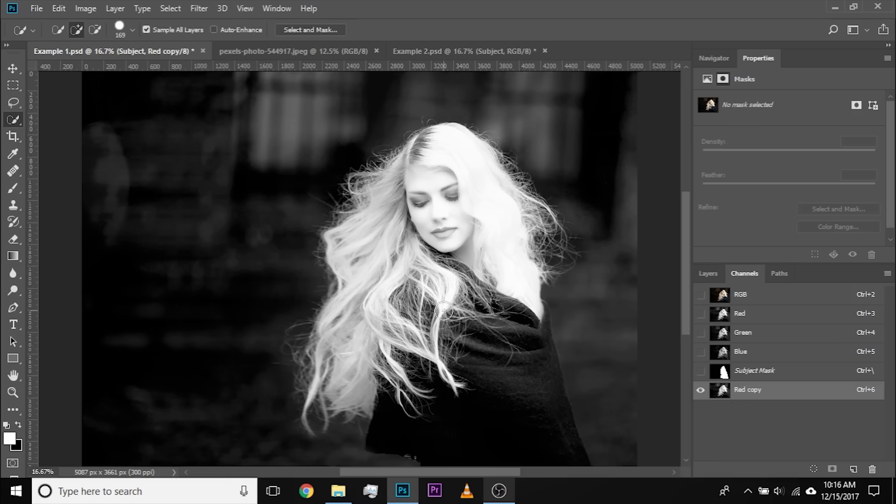
Start a Levels adjustment on the Red copy channel and set the shadow input level to 24 to darken the background.
{"action": "left_click", "coordinate": [83, 10]}
{"action": "mouse_move", "coordinate": [96, 41]}
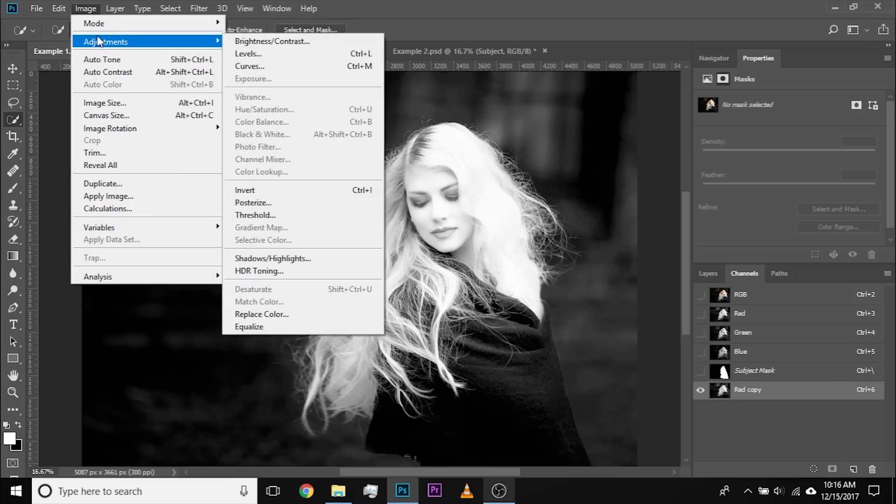
{"action": "left_click", "coordinate": [280, 54]}
{"action": "left_click_drag", "start_coordinate": [670, 153], "coordinate": [87, 78]}
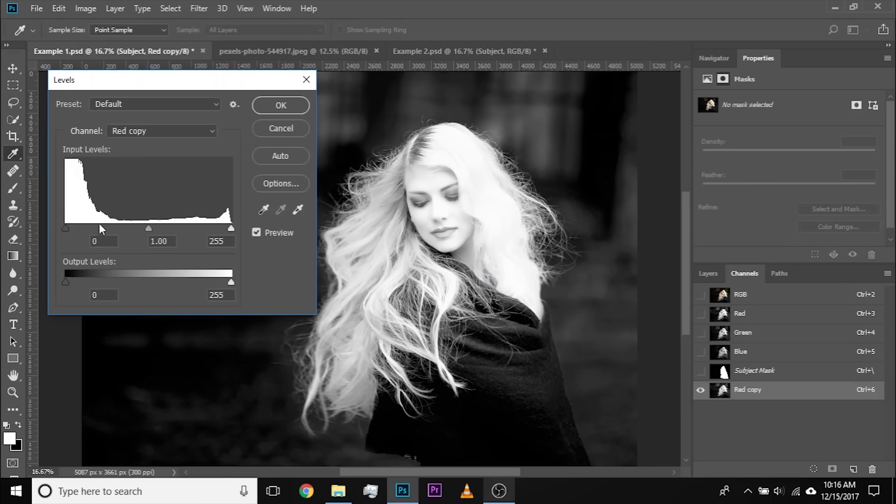
{"action": "key", "text": "ctrl+plus"}
{"action": "key", "text": "ctrl+plus"}
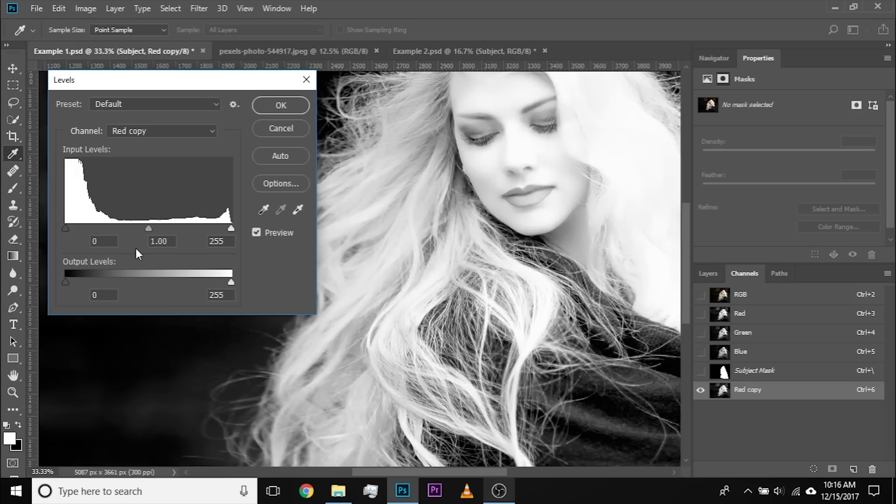
{"action": "left_click_drag", "start_coordinate": [438, 187], "coordinate": [554, 279]}
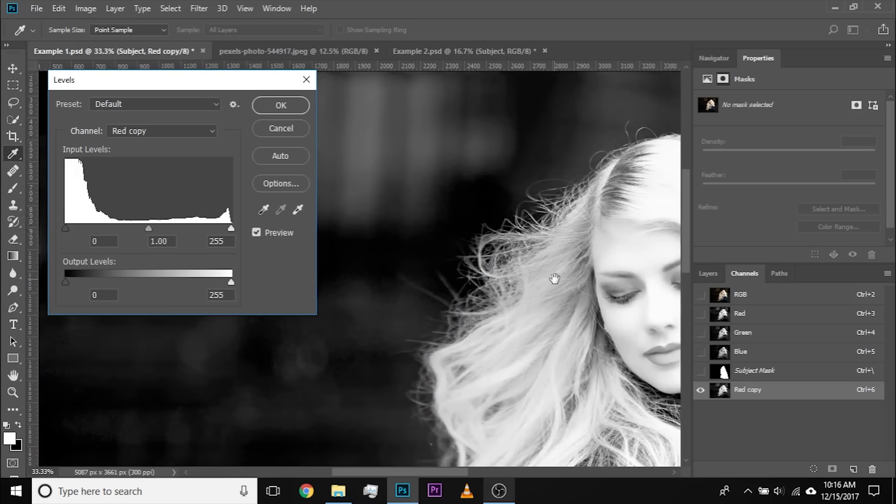
{"action": "left_click_drag", "start_coordinate": [66, 228], "coordinate": [88, 228]}
{"action": "left_click_drag", "start_coordinate": [485, 238], "coordinate": [330, 273]}
{"action": "left_click_drag", "start_coordinate": [450, 256], "coordinate": [324, 275]}
{"action": "left_click_drag", "start_coordinate": [547, 267], "coordinate": [712, 237]}
{"action": "key", "text": "ctrl+plus"}
{"action": "key", "text": "ctrl+plus"}
{"action": "mouse_move", "coordinate": [85, 228]}
{"action": "left_mouse_down"}
{"action": "mouse_move", "coordinate": [108, 230]}
{"action": "mouse_move", "coordinate": [55, 218]}
{"action": "mouse_move", "coordinate": [82, 216]}
{"action": "left_mouse_up"}
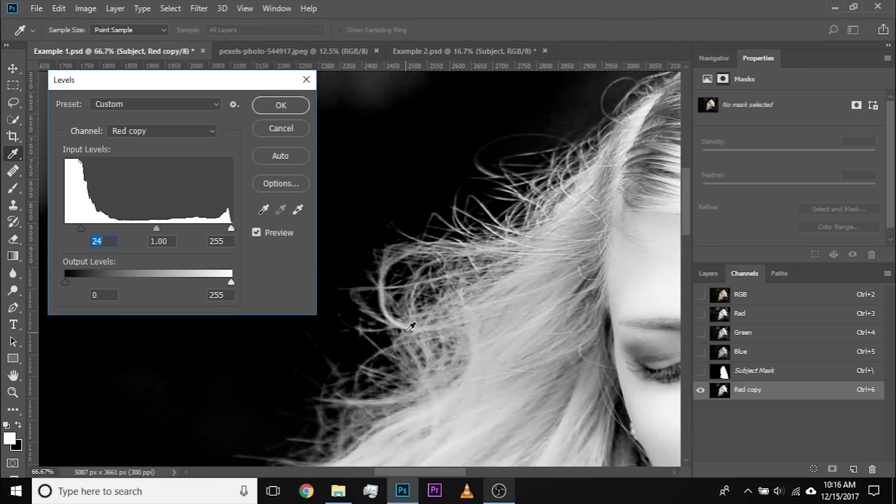
Check the hair edges and grey background patches, try a shadow input level of 22, and return it to 24.
{"action": "scroll", "coordinate": [406, 332], "scroll_direction": "down", "scroll_amount": 3}
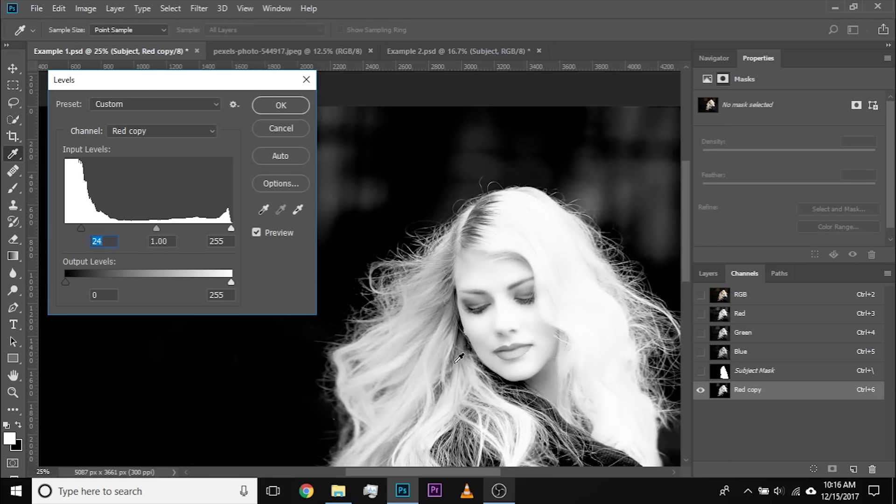
{"action": "left_click_drag", "start_coordinate": [427, 391], "coordinate": [445, 283]}
{"action": "left_click_drag", "start_coordinate": [343, 366], "coordinate": [413, 224]}
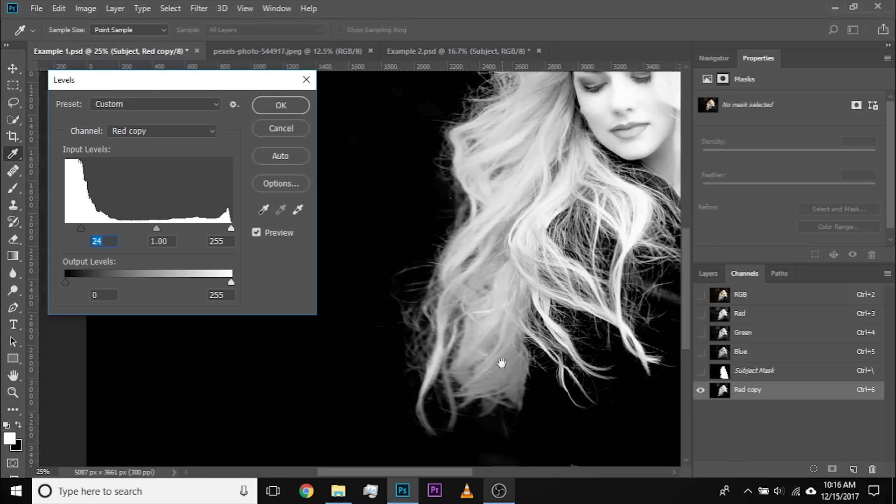
{"action": "left_click_drag", "start_coordinate": [502, 364], "coordinate": [490, 262]}
{"action": "left_click_drag", "start_coordinate": [518, 187], "coordinate": [374, 424]}
{"action": "left_click_drag", "start_coordinate": [579, 95], "coordinate": [484, 216]}
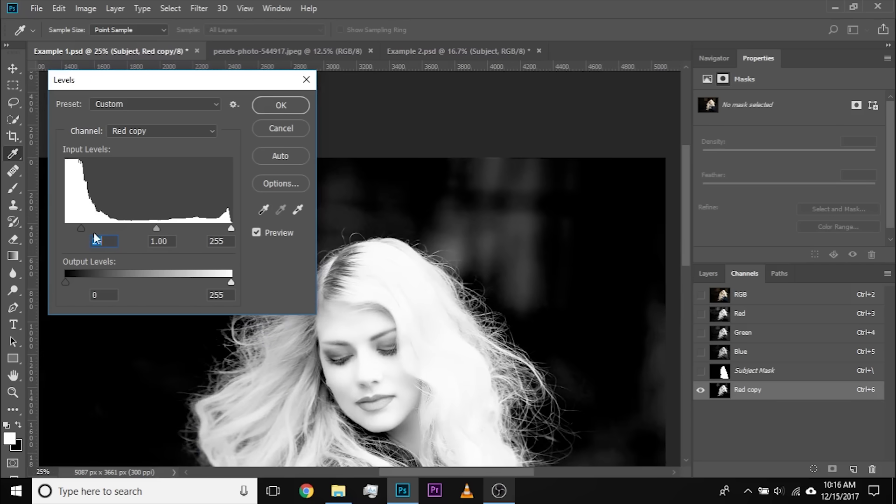
{"action": "mouse_move", "coordinate": [78, 229]}
{"action": "left_mouse_down"}
{"action": "mouse_move", "coordinate": [58, 224]}
{"action": "mouse_move", "coordinate": [80, 219]}
{"action": "left_mouse_up"}
{"action": "left_click_drag", "start_coordinate": [118, 83], "coordinate": [407, 121]}
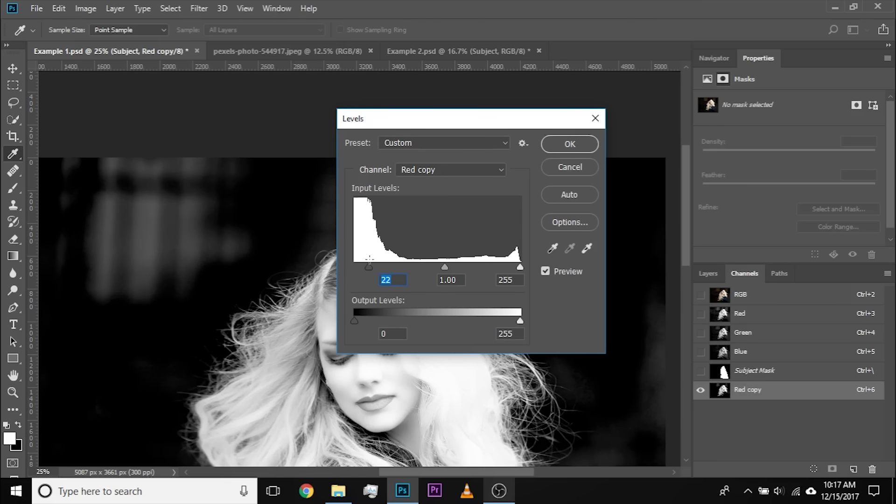
{"action": "left_click_drag", "start_coordinate": [369, 266], "coordinate": [370, 266]}
{"action": "left_click_drag", "start_coordinate": [457, 117], "coordinate": [149, 109]}
Lower the highlight input level to 178 to whiten the hair and apply the Levels adjustment.
{"action": "mouse_move", "coordinate": [209, 259]}
{"action": "left_mouse_down"}
{"action": "mouse_move", "coordinate": [180, 255]}
{"action": "mouse_move", "coordinate": [195, 257]}
{"action": "left_mouse_up"}
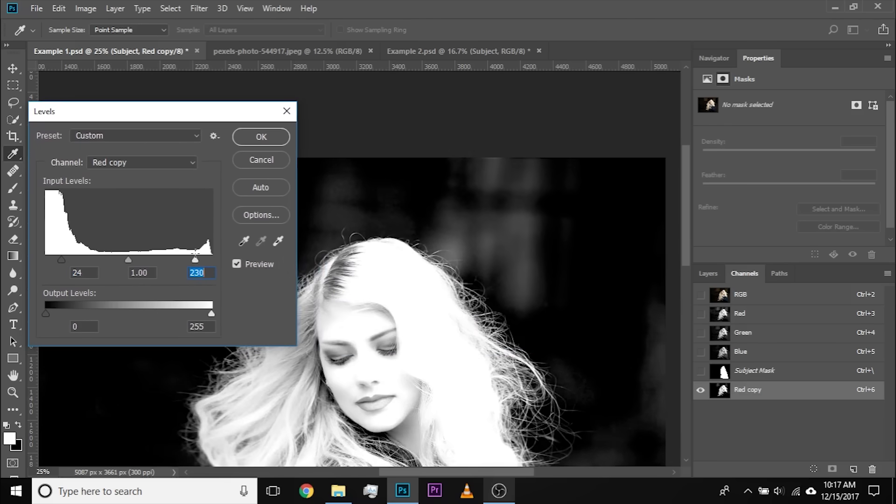
{"action": "key", "text": "ctrl+plus"}
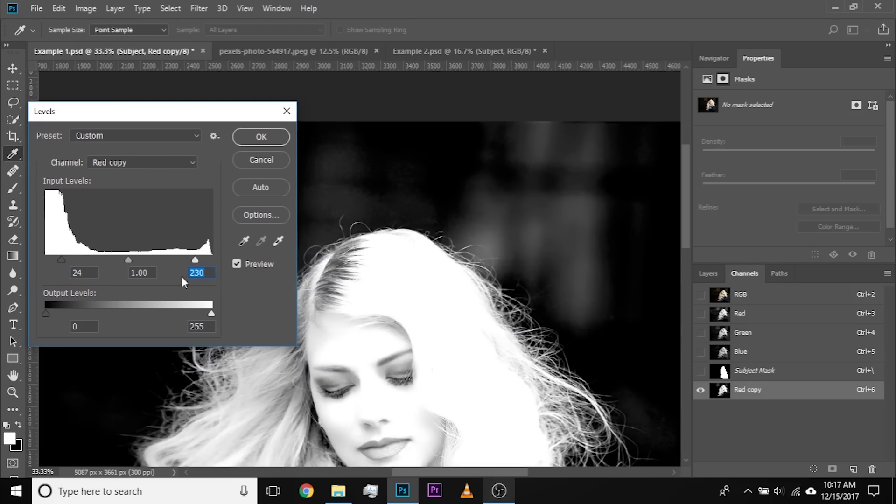
{"action": "mouse_move", "coordinate": [196, 256]}
{"action": "left_mouse_down"}
{"action": "mouse_move", "coordinate": [155, 252]}
{"action": "mouse_move", "coordinate": [196, 256]}
{"action": "mouse_move", "coordinate": [180, 251]}
{"action": "left_mouse_up"}
{"action": "left_click_drag", "start_coordinate": [395, 336], "coordinate": [575, 278]}
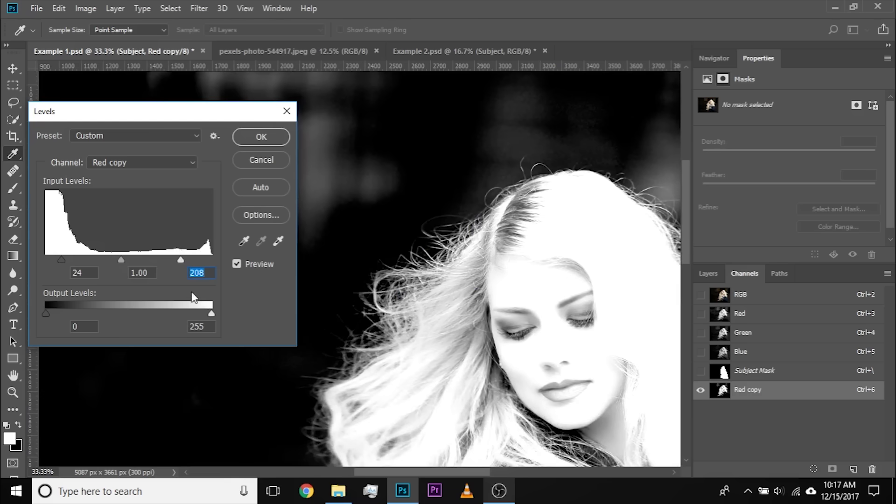
{"action": "left_click_drag", "start_coordinate": [178, 260], "coordinate": [162, 248]}
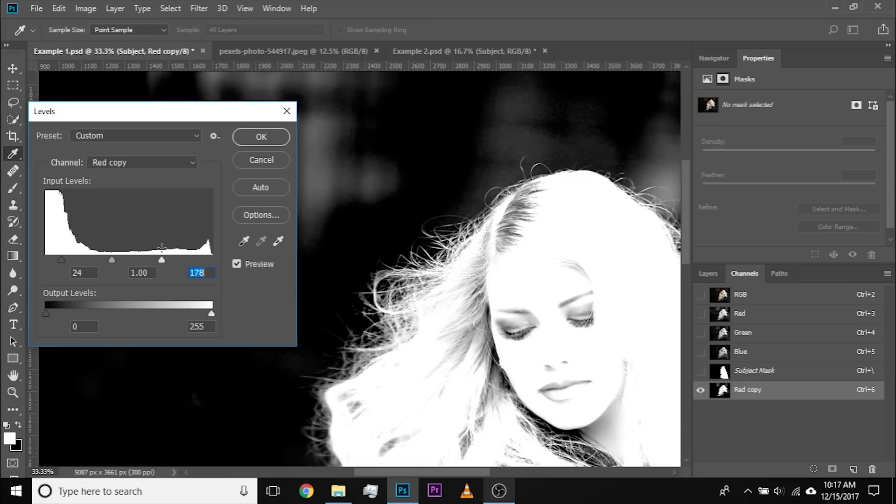
{"action": "left_click_drag", "start_coordinate": [645, 202], "coordinate": [389, 216]}
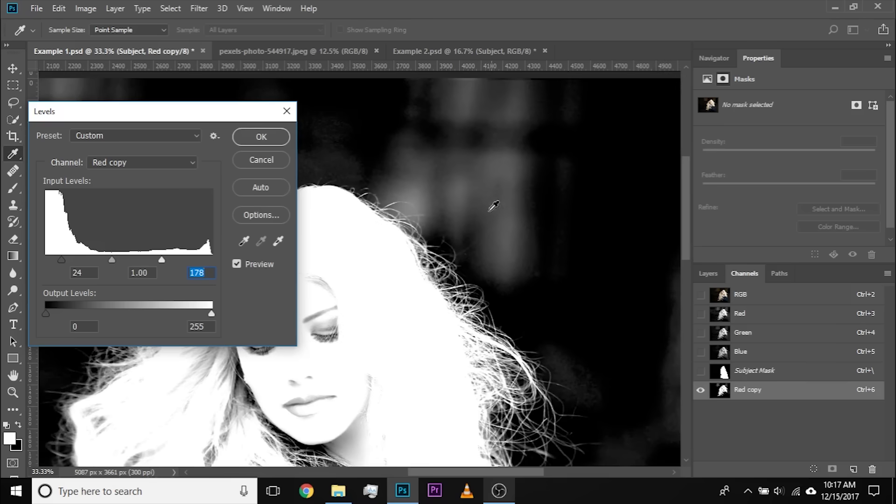
{"action": "left_click", "coordinate": [261, 137]}
Lasso the grey background patches beside the upper hair on the side away from the parting, and feather the selection.
{"action": "key", "text": "w"}
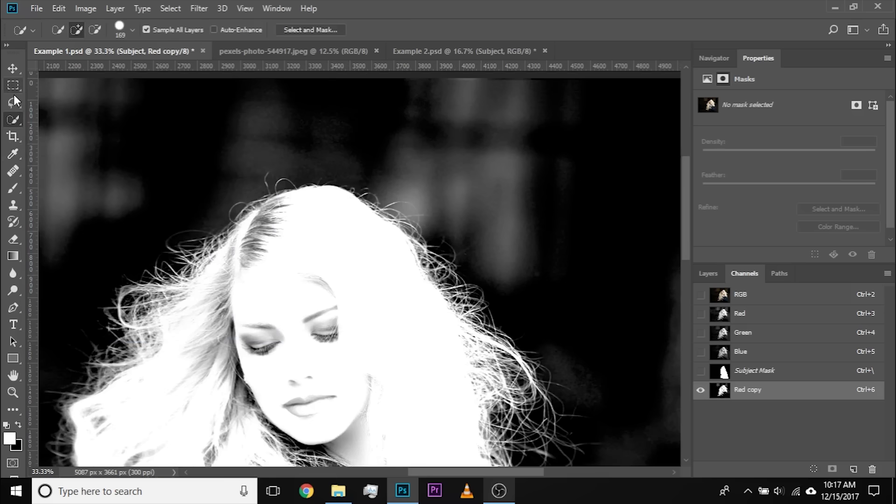
{"action": "left_click", "coordinate": [14, 101]}
{"action": "left_click", "coordinate": [45, 102]}
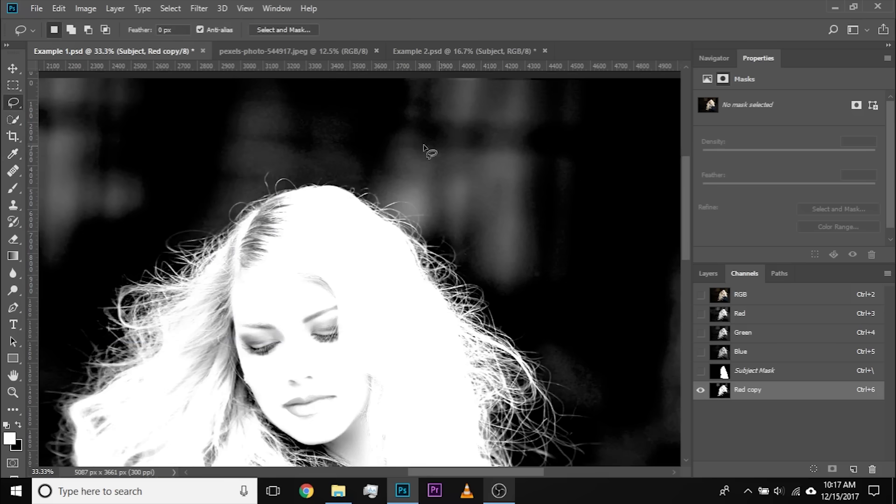
{"action": "left_click_drag", "start_coordinate": [465, 175], "coordinate": [451, 150]}
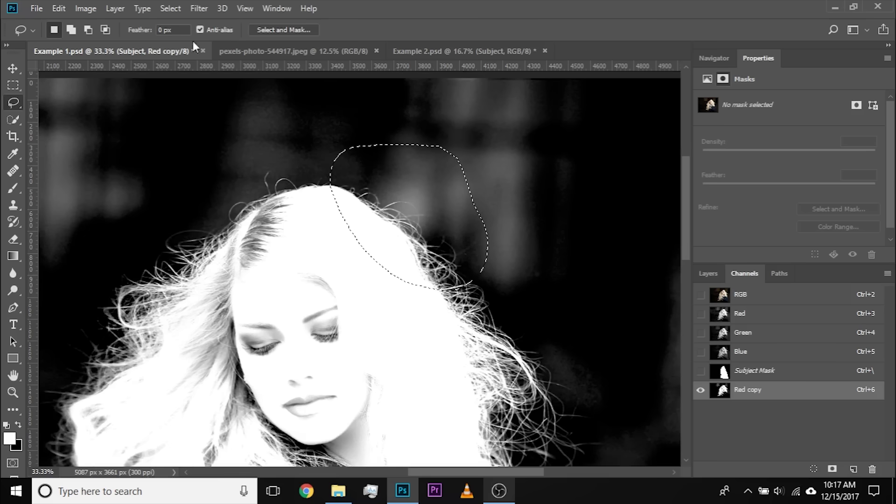
{"action": "left_click", "coordinate": [178, 10]}
{"action": "mouse_move", "coordinate": [280, 180]}
{"action": "left_click", "coordinate": [369, 228]}
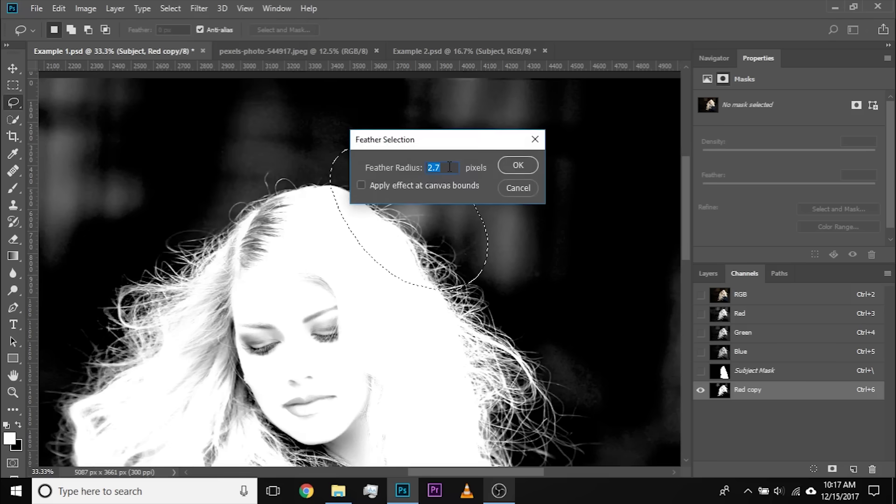
{"action": "key", "text": "Return"}
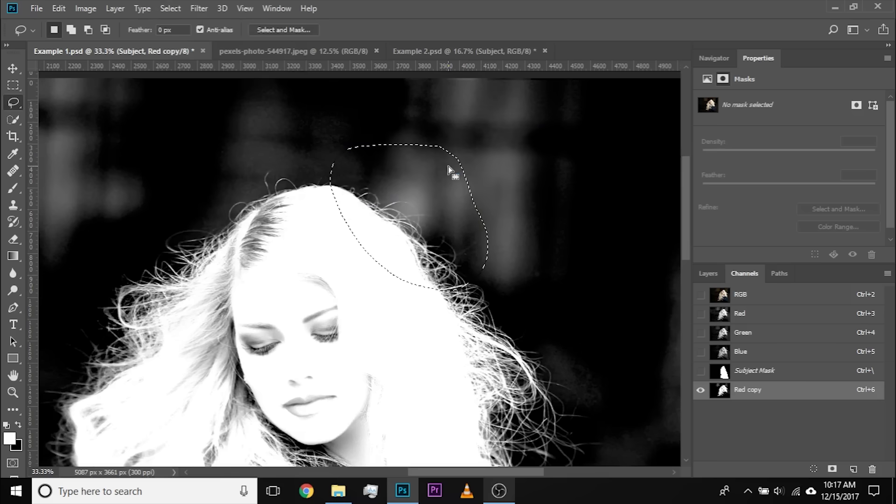
Preview the selection's feathered edge in Quick Mask mode and return to the normal selection view.
{"action": "scroll", "coordinate": [494, 174], "scroll_direction": "down", "scroll_amount": 1}
{"action": "scroll", "coordinate": [494, 174], "scroll_direction": "up", "scroll_amount": 1}
{"action": "key", "text": "ctrl+plus"}
{"action": "key", "text": "space"}
{"action": "left_click_drag", "start_coordinate": [484, 170], "coordinate": [410, 258]}
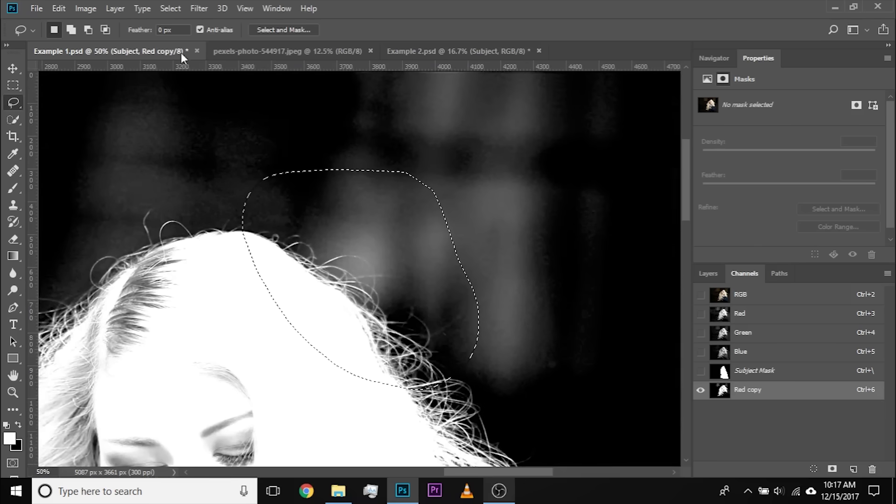
{"action": "key", "text": "q"}
{"action": "key", "text": "q"}
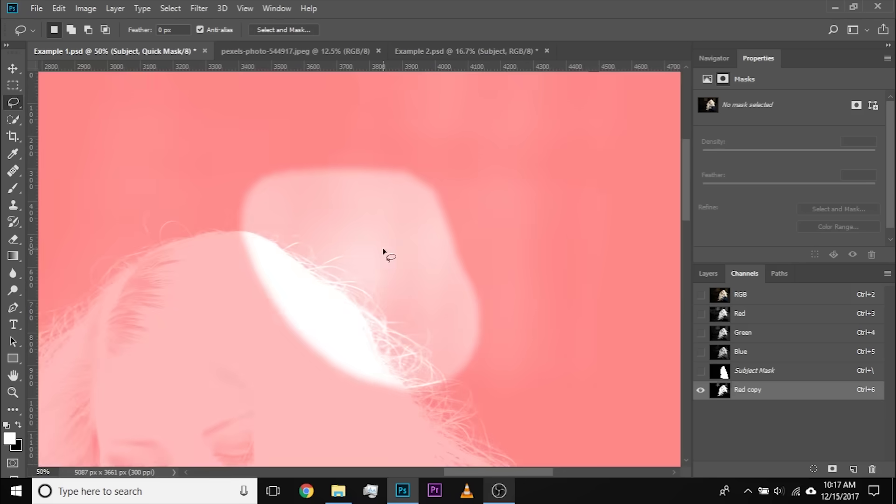
Darken the selected background patch by applying Levels with a shadow input level of 26.
{"action": "left_click", "coordinate": [90, 13]}
{"action": "mouse_move", "coordinate": [126, 42]}
{"action": "left_click", "coordinate": [254, 108]}
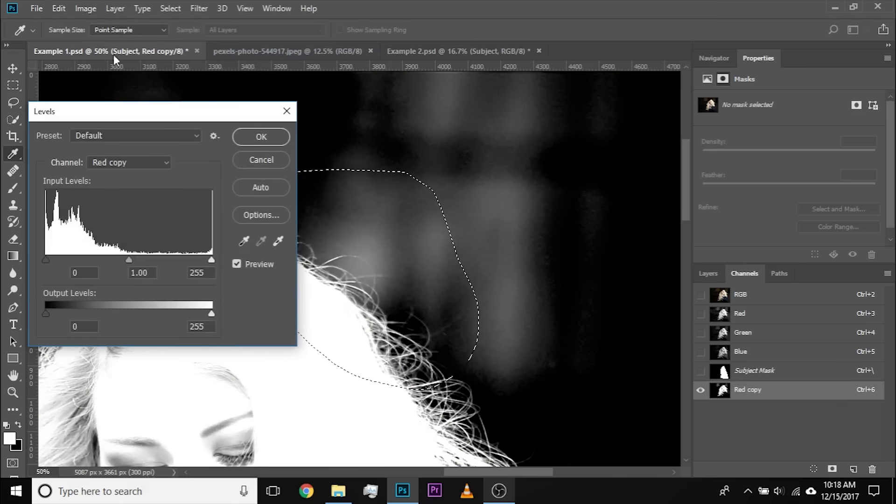
{"action": "left_click_drag", "start_coordinate": [138, 119], "coordinate": [697, 131]}
{"action": "left_click", "coordinate": [771, 273]}
{"action": "left_click_drag", "start_coordinate": [605, 272], "coordinate": [622, 267]}
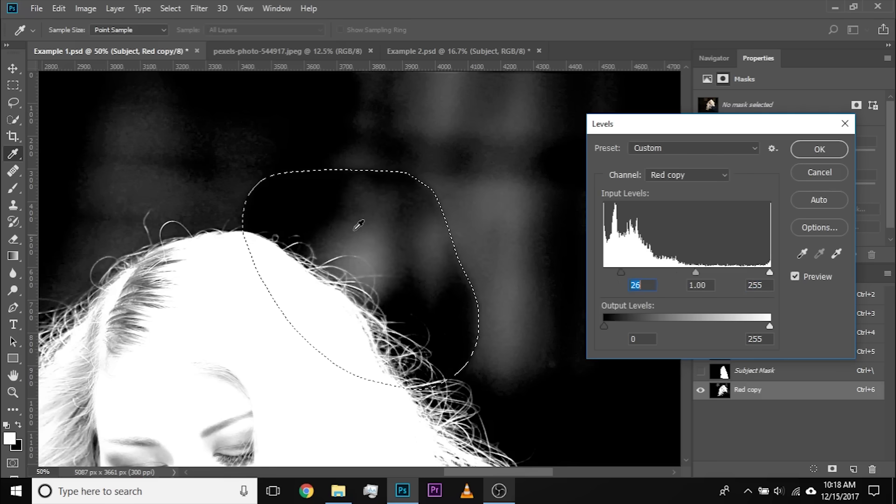
{"action": "left_click", "coordinate": [824, 146]}
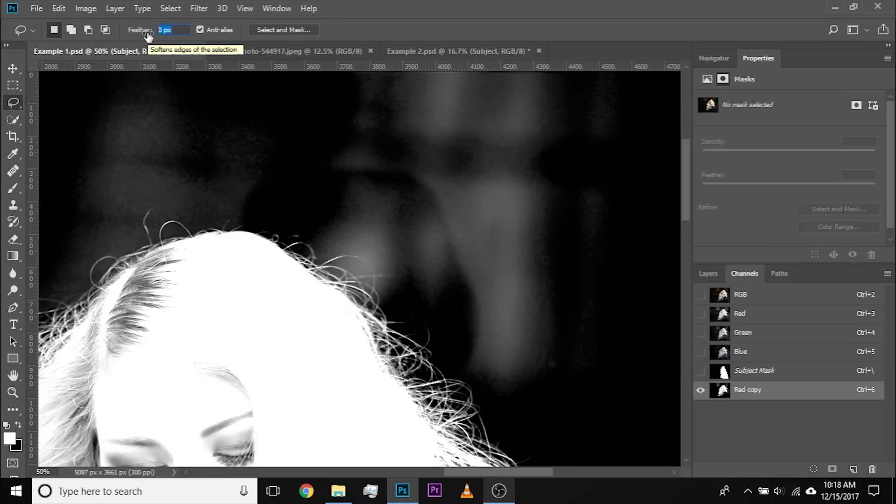
Darken the remaining grey patch against the hair with Levels, using a Lasso selection feathered by 14 px.
{"action": "type", "text": "14"}
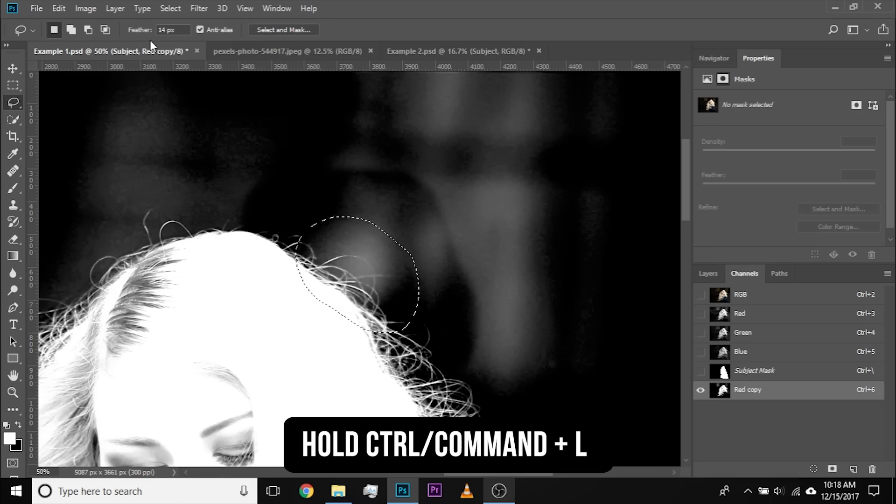
{"action": "key", "text": "ctrl+l"}
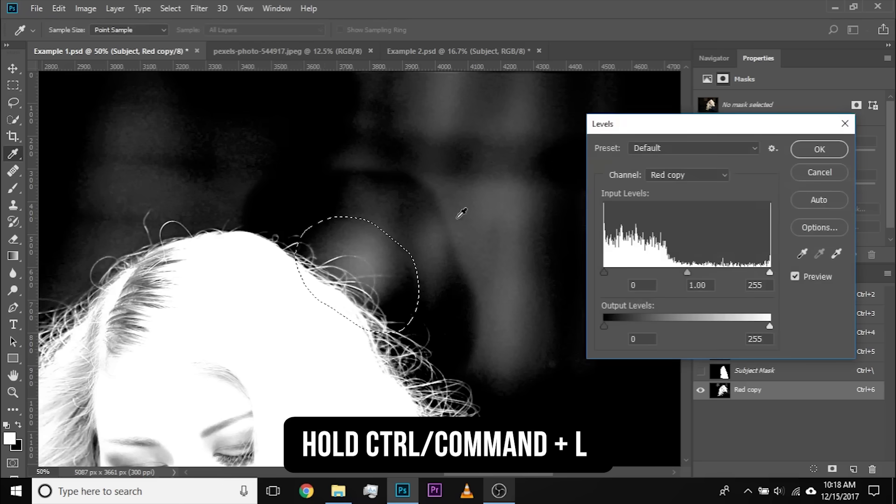
{"action": "left_click_drag", "start_coordinate": [596, 269], "coordinate": [670, 275]}
{"action": "left_click", "coordinate": [825, 148]}
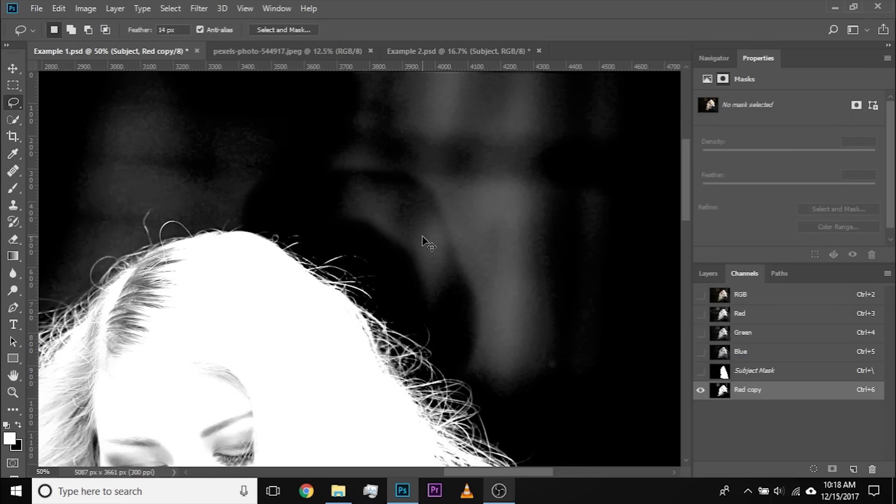
Load the Red copy channel as a selection and make the Subject layer's mask the active target.
{"action": "key", "text": "ctrl+minus"}
{"action": "key", "text": "ctrl+minus"}
{"action": "key", "text": "ctrl+minus"}
{"action": "left_click_drag", "start_coordinate": [304, 328], "coordinate": [342, 248]}
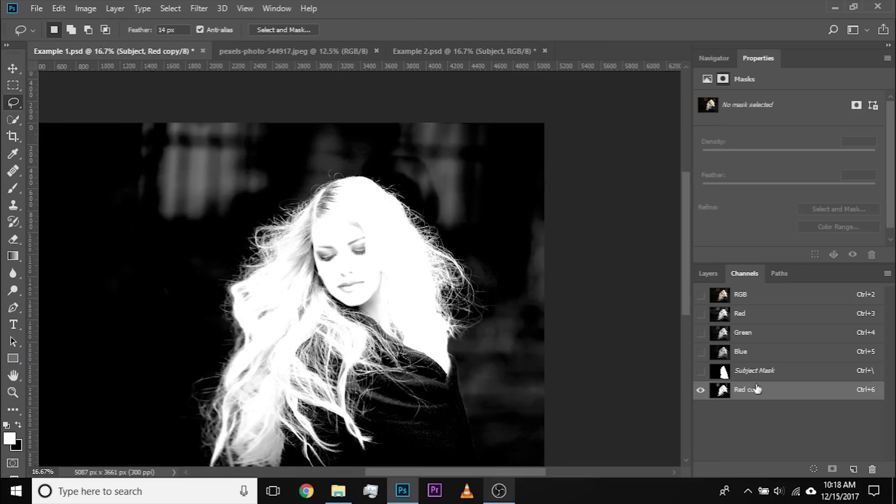
{"action": "left_click", "coordinate": [718, 392], "text": "ctrl"}
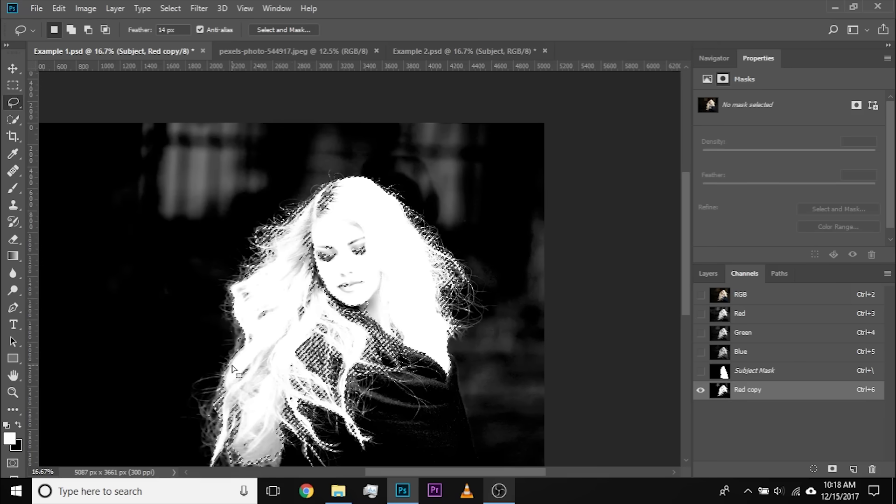
{"action": "left_click", "coordinate": [705, 275]}
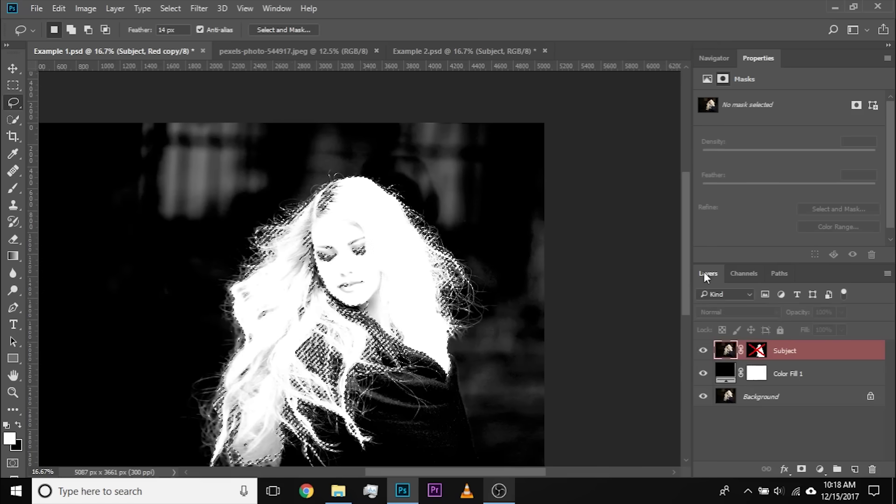
{"action": "left_click", "coordinate": [759, 356]}
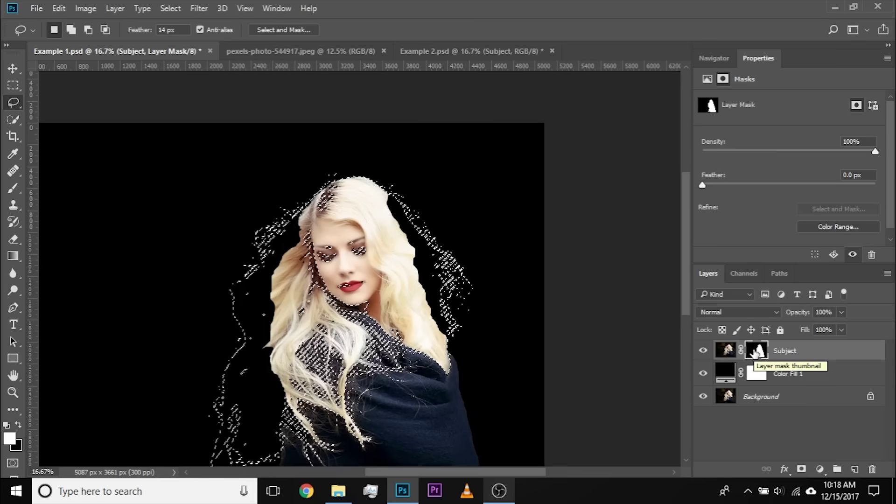
Reveal the curl protruding from the left side of the hair by painting the Subject mask white with a 176 px soft brush.
{"action": "key", "text": "ctrl+plus"}
{"action": "key", "text": "ctrl+plus"}
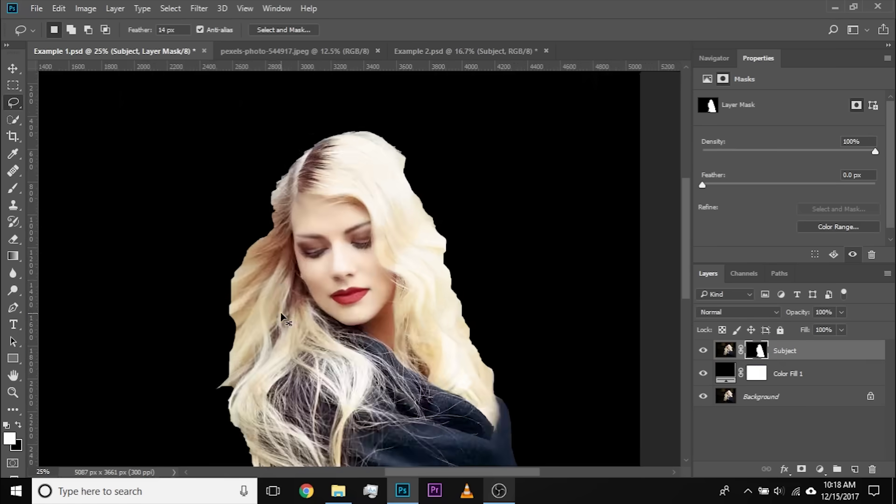
{"action": "left_click", "coordinate": [15, 189]}
{"action": "left_click_drag", "start_coordinate": [106, 192], "coordinate": [130, 191]}
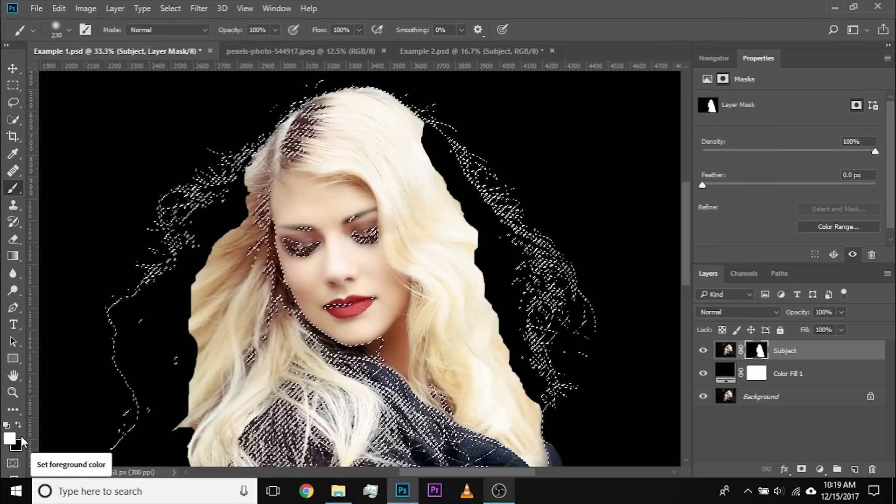
{"action": "mouse_move", "coordinate": [231, 327]}
{"action": "left_mouse_down"}
{"action": "mouse_move", "coordinate": [296, 307]}
{"action": "mouse_move", "coordinate": [370, 304]}
{"action": "left_mouse_up"}
{"action": "right_click", "coordinate": [309, 303], "text": "alt"}
{"action": "left_click_drag", "start_coordinate": [311, 293], "coordinate": [320, 271]}
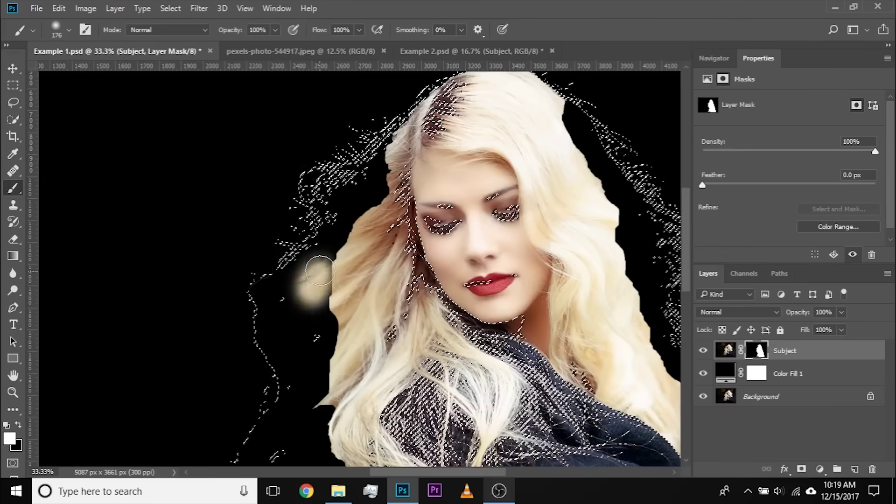
{"action": "left_click_drag", "start_coordinate": [279, 291], "coordinate": [268, 315]}
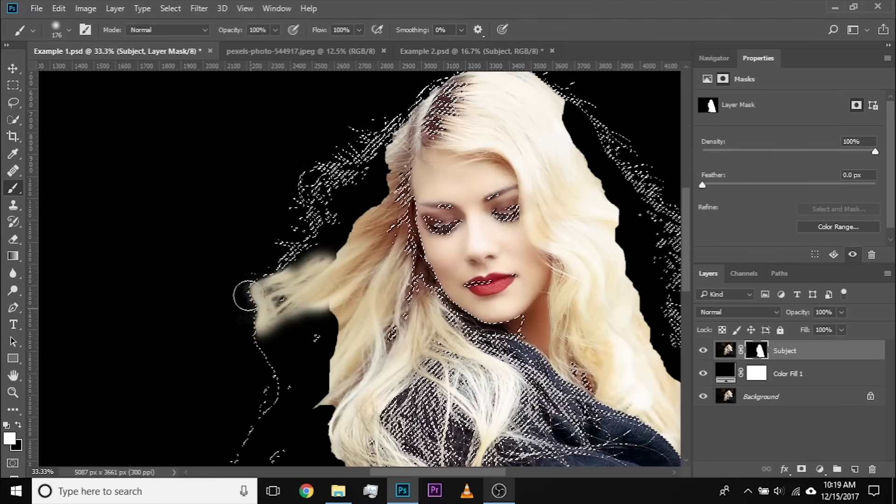
{"action": "left_click_drag", "start_coordinate": [286, 338], "coordinate": [328, 242]}
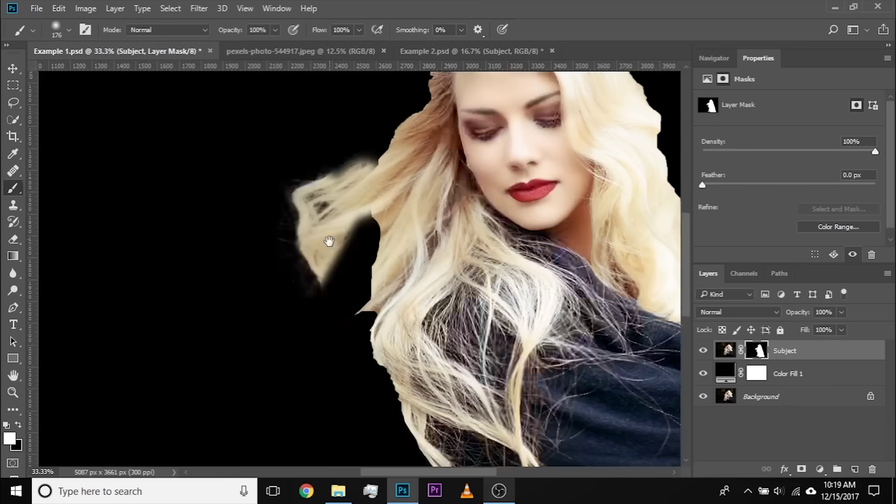
Enlarge the brush to 278 px and paint the mask white over the lower-left hair down to the scarf.
{"action": "right_click", "coordinate": [331, 267], "text": "alt"}
{"action": "left_click_drag", "start_coordinate": [332, 320], "coordinate": [317, 348]}
{"action": "mouse_move", "coordinate": [323, 339]}
{"action": "left_mouse_down"}
{"action": "mouse_move", "coordinate": [345, 236]}
{"action": "mouse_move", "coordinate": [332, 211]}
{"action": "left_mouse_up"}
{"action": "left_click_drag", "start_coordinate": [317, 391], "coordinate": [301, 307]}
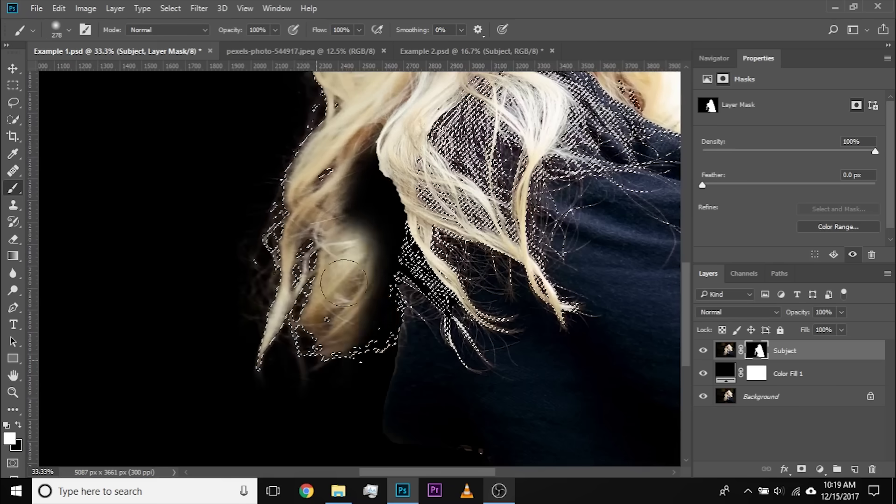
{"action": "mouse_move", "coordinate": [392, 292]}
{"action": "left_mouse_down"}
{"action": "mouse_move", "coordinate": [401, 219]}
{"action": "mouse_move", "coordinate": [450, 340]}
{"action": "left_mouse_up"}
{"action": "left_click_drag", "start_coordinate": [390, 196], "coordinate": [396, 445]}
Brush the faint outer wisps along the left edge and lower tips of the hair into the mask.
{"action": "left_click_drag", "start_coordinate": [311, 373], "coordinate": [330, 292]}
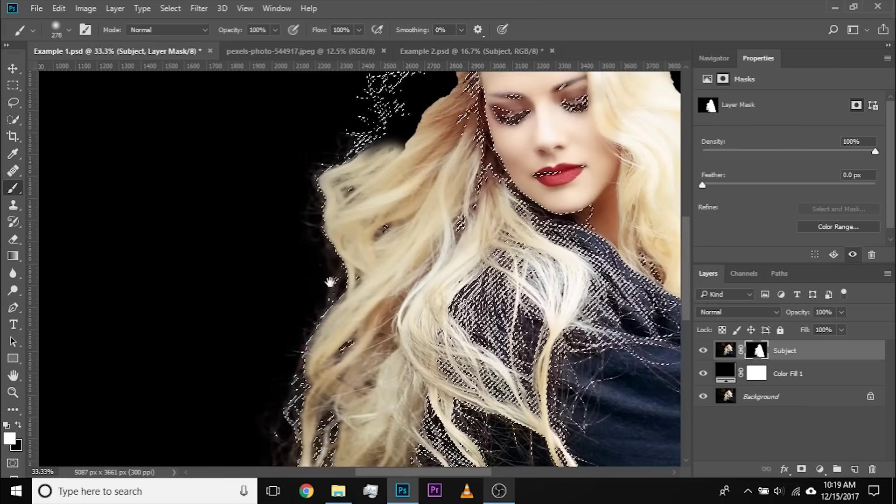
{"action": "left_click_drag", "start_coordinate": [316, 344], "coordinate": [350, 264]}
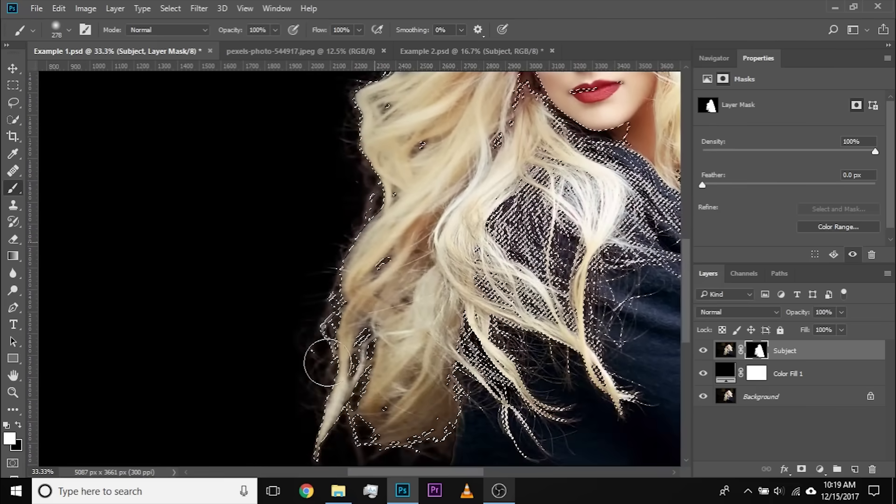
{"action": "left_click_drag", "start_coordinate": [374, 391], "coordinate": [378, 247]}
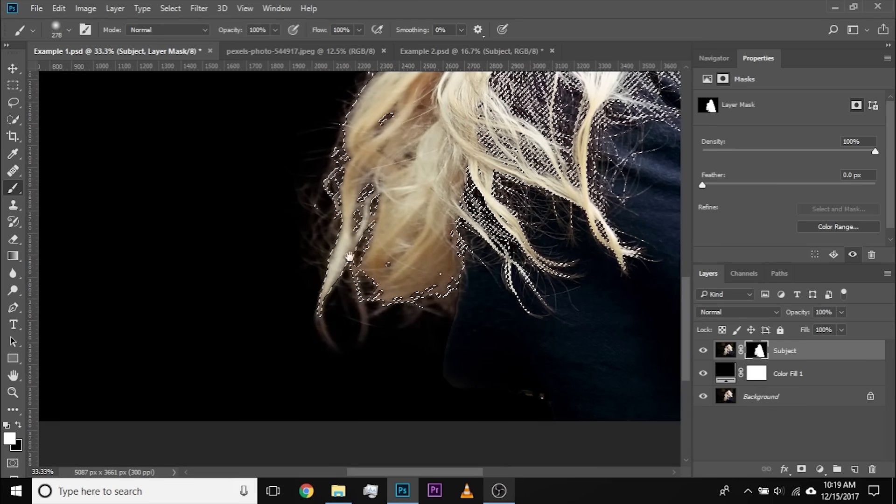
{"action": "left_click_drag", "start_coordinate": [376, 201], "coordinate": [359, 254]}
{"action": "left_click_drag", "start_coordinate": [366, 218], "coordinate": [353, 305]}
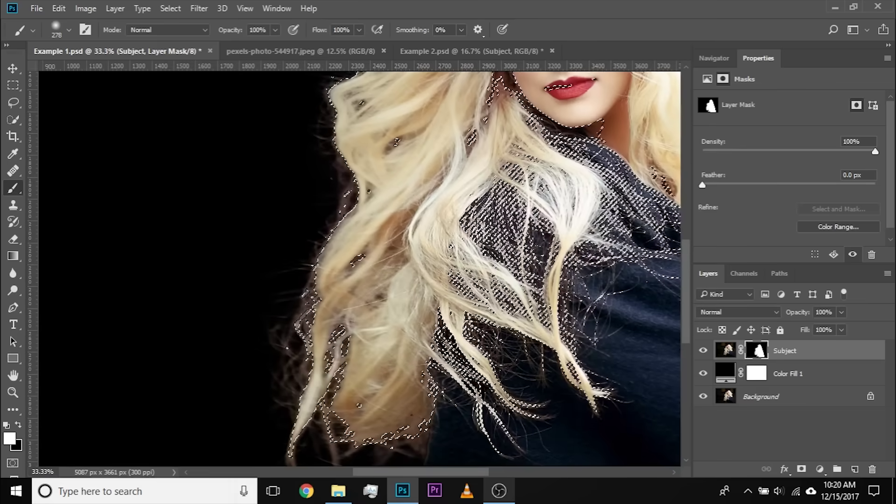
Paint the mask white through the selection over the flyaway strands at the upper-left of the head.
{"action": "left_click_drag", "start_coordinate": [352, 201], "coordinate": [366, 468]}
{"action": "left_click_drag", "start_coordinate": [460, 316], "coordinate": [402, 350]}
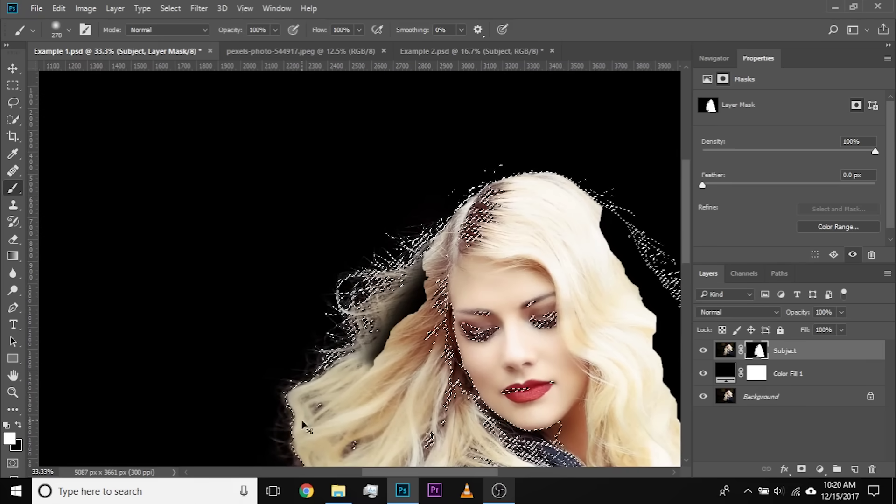
{"action": "key", "text": "ctrl+plus"}
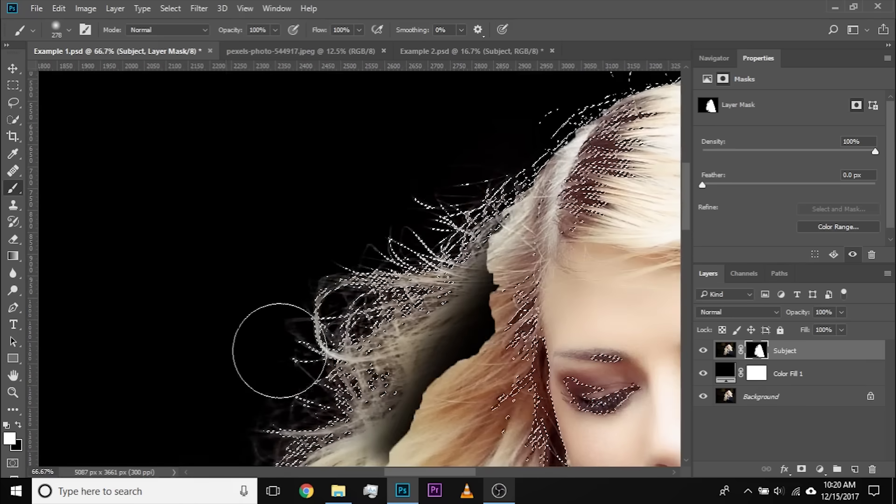
{"action": "left_click_drag", "start_coordinate": [359, 306], "coordinate": [292, 243]}
{"action": "mouse_move", "coordinate": [330, 334]}
{"action": "left_mouse_down"}
{"action": "mouse_move", "coordinate": [316, 298]}
{"action": "mouse_move", "coordinate": [336, 332]}
{"action": "left_mouse_up"}
{"action": "left_click_drag", "start_coordinate": [360, 252], "coordinate": [351, 252]}
{"action": "left_click_drag", "start_coordinate": [411, 169], "coordinate": [386, 239]}
{"action": "left_click_drag", "start_coordinate": [333, 304], "coordinate": [302, 367]}
{"action": "left_click_drag", "start_coordinate": [355, 200], "coordinate": [256, 344]}
Hide the selection outline and paint in the flyaways along the upper-right side of the head with a 224 px brush.
{"action": "left_click_drag", "start_coordinate": [524, 107], "coordinate": [254, 205]}
{"action": "mouse_move", "coordinate": [396, 299]}
{"action": "left_mouse_down"}
{"action": "mouse_move", "coordinate": [426, 304]}
{"action": "mouse_move", "coordinate": [430, 378]}
{"action": "left_mouse_up"}
{"action": "mouse_move", "coordinate": [391, 346]}
{"action": "left_mouse_down"}
{"action": "mouse_move", "coordinate": [274, 190]}
{"action": "mouse_move", "coordinate": [238, 157]}
{"action": "left_mouse_up"}
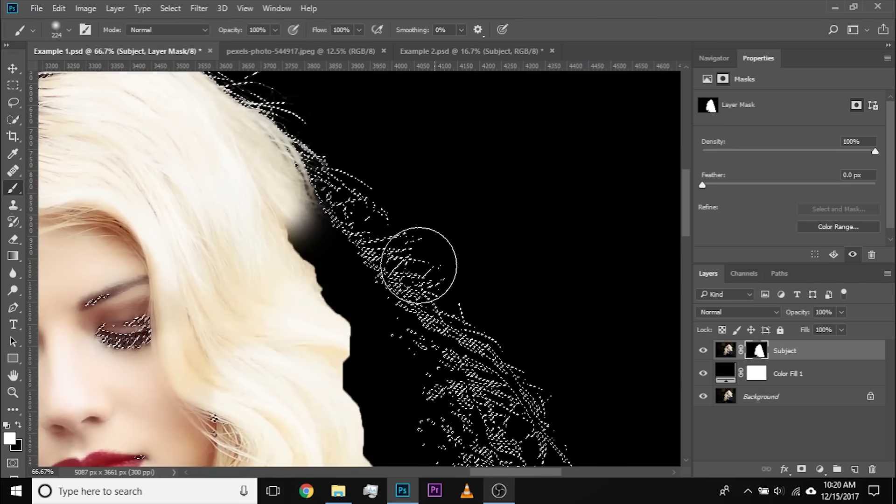
{"action": "left_click_drag", "start_coordinate": [387, 296], "coordinate": [387, 384]}
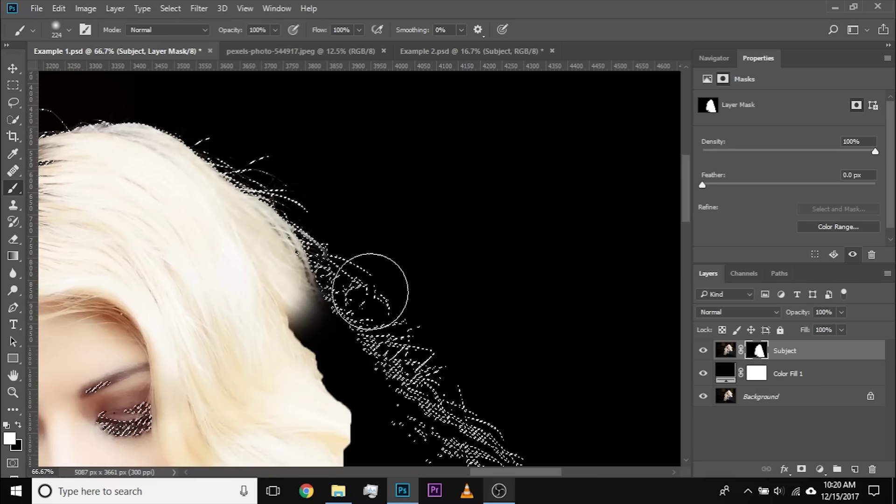
{"action": "left_click_drag", "start_coordinate": [311, 304], "coordinate": [290, 232]}
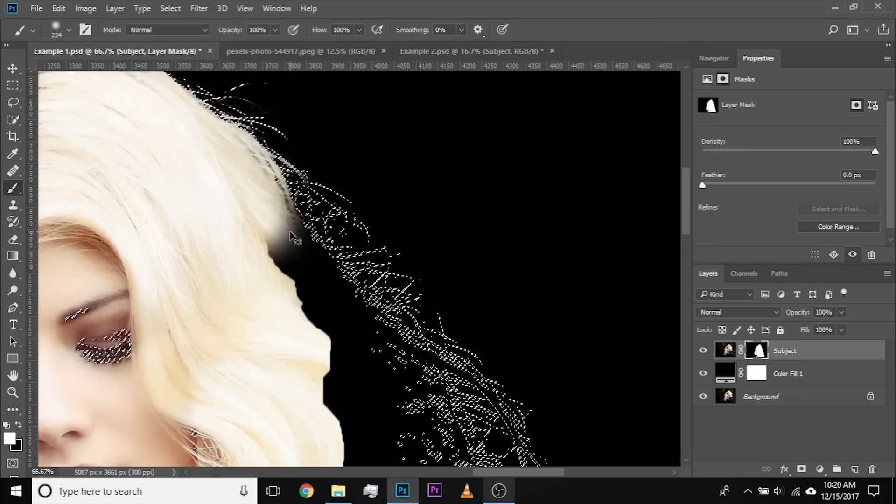
{"action": "key", "text": "ctrl+h"}
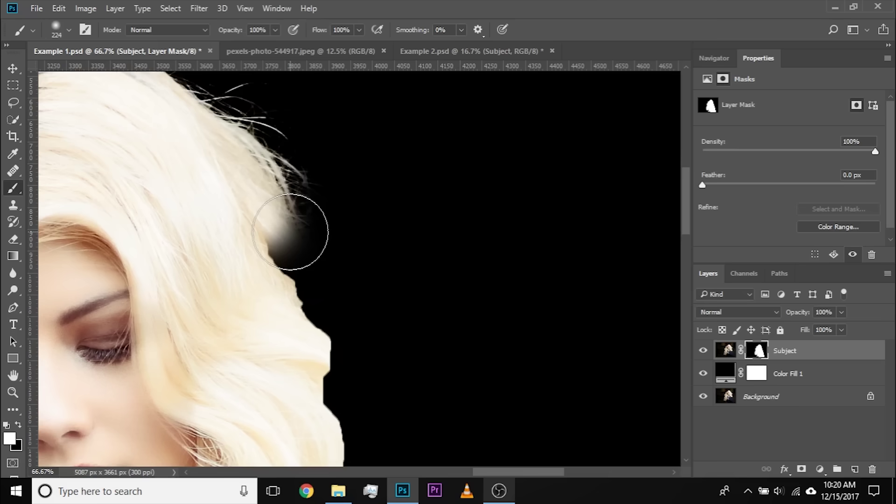
{"action": "mouse_move", "coordinate": [311, 246]}
{"action": "left_mouse_down"}
{"action": "mouse_move", "coordinate": [288, 248]}
{"action": "mouse_move", "coordinate": [306, 296]}
{"action": "mouse_move", "coordinate": [301, 282]}
{"action": "left_mouse_up"}
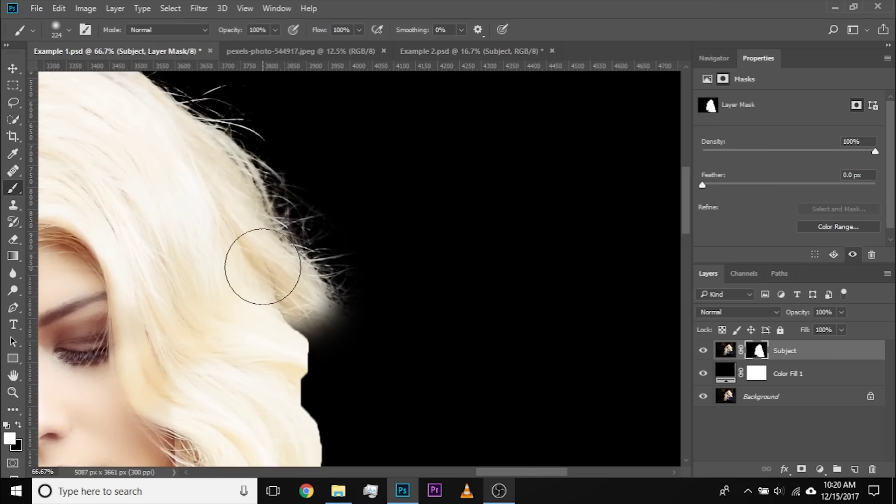
{"action": "key", "text": "ctrl+h"}
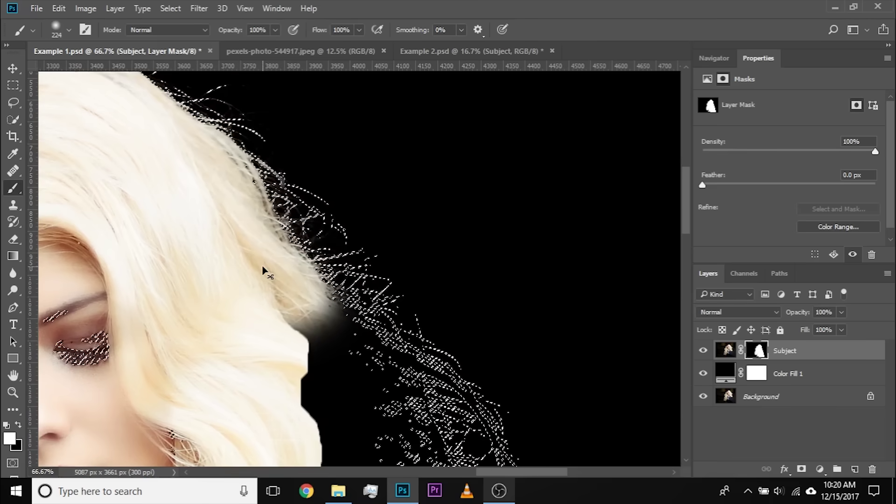
{"action": "key", "text": "ctrl+h"}
{"action": "mouse_move", "coordinate": [308, 285]}
{"action": "left_mouse_down"}
{"action": "mouse_move", "coordinate": [402, 345]}
{"action": "mouse_move", "coordinate": [373, 283]}
{"action": "left_mouse_up"}
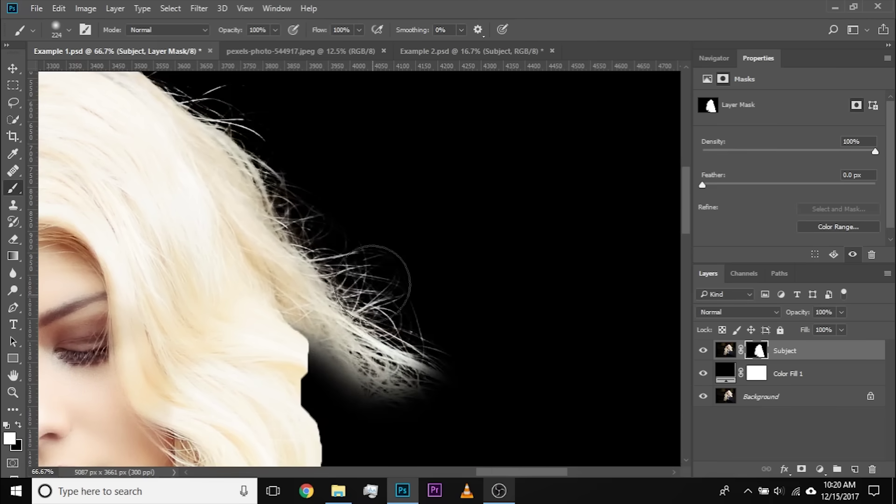
Continue painting the mask white down the right side of the hair to the shoulder.
{"action": "left_click_drag", "start_coordinate": [301, 301], "coordinate": [235, 216]}
{"action": "mouse_move", "coordinate": [266, 266]}
{"action": "left_mouse_down"}
{"action": "mouse_move", "coordinate": [242, 270]}
{"action": "mouse_move", "coordinate": [286, 314]}
{"action": "mouse_move", "coordinate": [304, 392]}
{"action": "left_mouse_up"}
{"action": "left_click_drag", "start_coordinate": [293, 361], "coordinate": [235, 226]}
{"action": "mouse_move", "coordinate": [230, 243]}
{"action": "left_mouse_down"}
{"action": "mouse_move", "coordinate": [214, 257]}
{"action": "mouse_move", "coordinate": [243, 261]}
{"action": "mouse_move", "coordinate": [272, 205]}
{"action": "mouse_move", "coordinate": [290, 189]}
{"action": "mouse_move", "coordinate": [315, 202]}
{"action": "mouse_move", "coordinate": [323, 180]}
{"action": "mouse_move", "coordinate": [354, 203]}
{"action": "mouse_move", "coordinate": [420, 321]}
{"action": "left_mouse_up"}
{"action": "left_click_drag", "start_coordinate": [420, 320], "coordinate": [379, 212]}
{"action": "mouse_move", "coordinate": [205, 206]}
{"action": "left_mouse_down"}
{"action": "mouse_move", "coordinate": [378, 246]}
{"action": "mouse_move", "coordinate": [367, 304]}
{"action": "left_mouse_up"}
{"action": "mouse_move", "coordinate": [268, 401]}
{"action": "left_mouse_down"}
{"action": "mouse_move", "coordinate": [218, 217]}
{"action": "mouse_move", "coordinate": [256, 429]}
{"action": "left_mouse_up"}
{"action": "left_click_drag", "start_coordinate": [359, 402], "coordinate": [346, 186]}
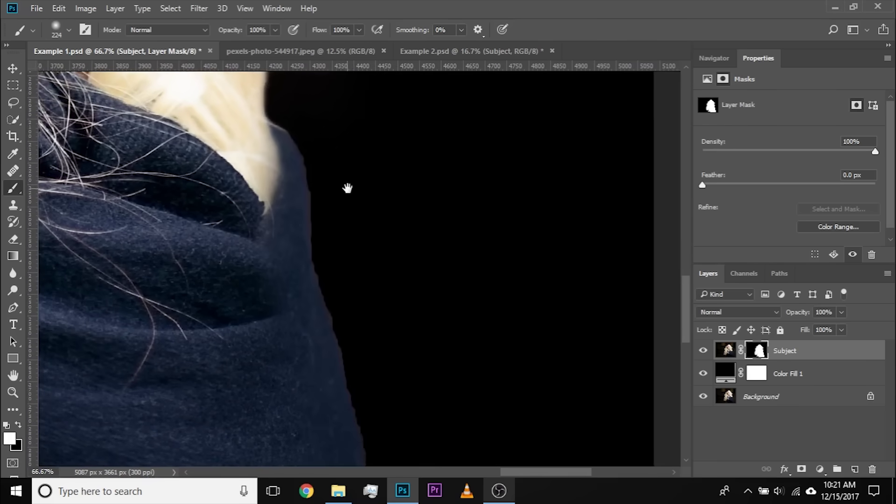
Show the selection outline again and go over the outermost right-hand strands with the brush enlarged to 383 px.
{"action": "mouse_move", "coordinate": [342, 235]}
{"action": "left_mouse_down"}
{"action": "mouse_move", "coordinate": [384, 264]}
{"action": "mouse_move", "coordinate": [389, 292]}
{"action": "left_mouse_up"}
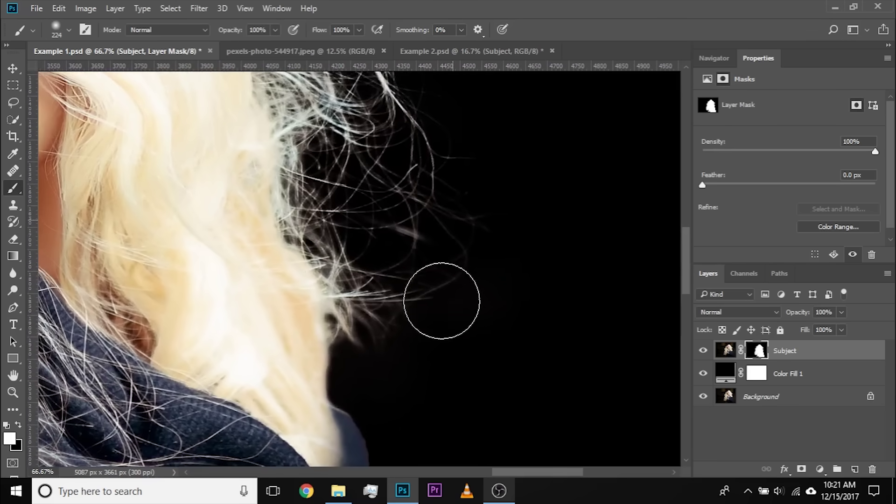
{"action": "left_click_drag", "start_coordinate": [317, 215], "coordinate": [337, 407]}
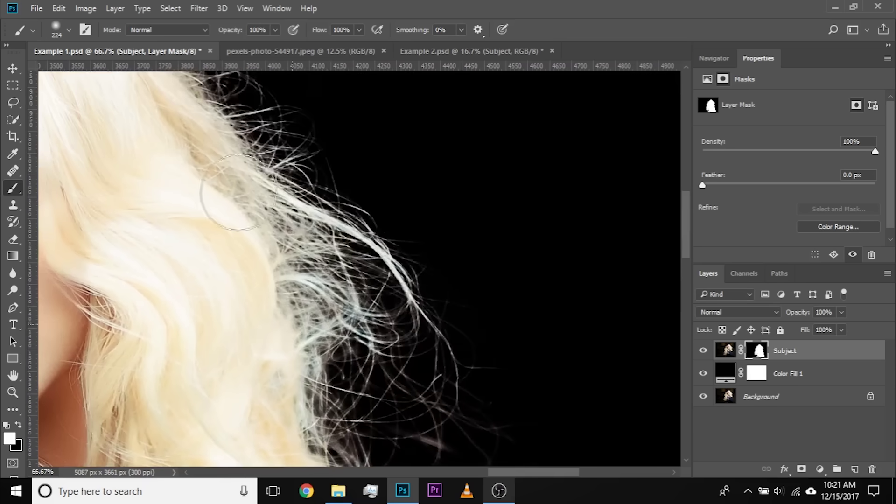
{"action": "left_click_drag", "start_coordinate": [295, 181], "coordinate": [408, 329]}
{"action": "left_click_drag", "start_coordinate": [279, 135], "coordinate": [328, 191]}
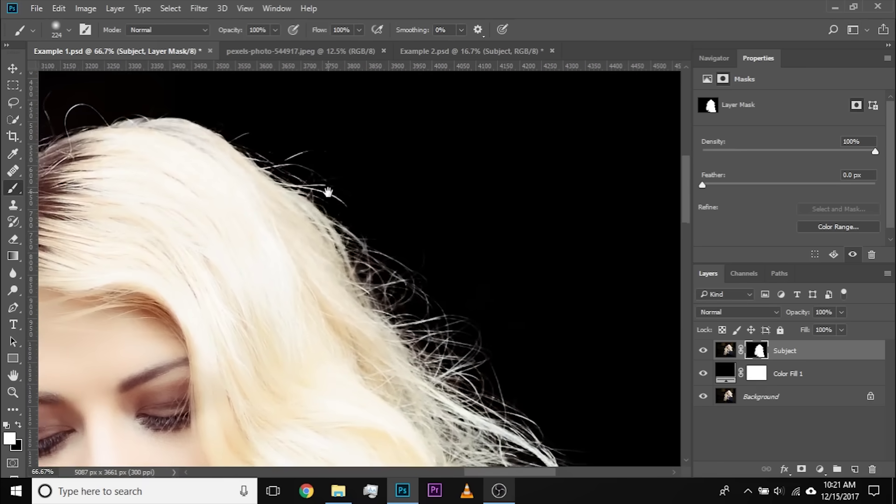
{"action": "key", "text": "ctrl+h"}
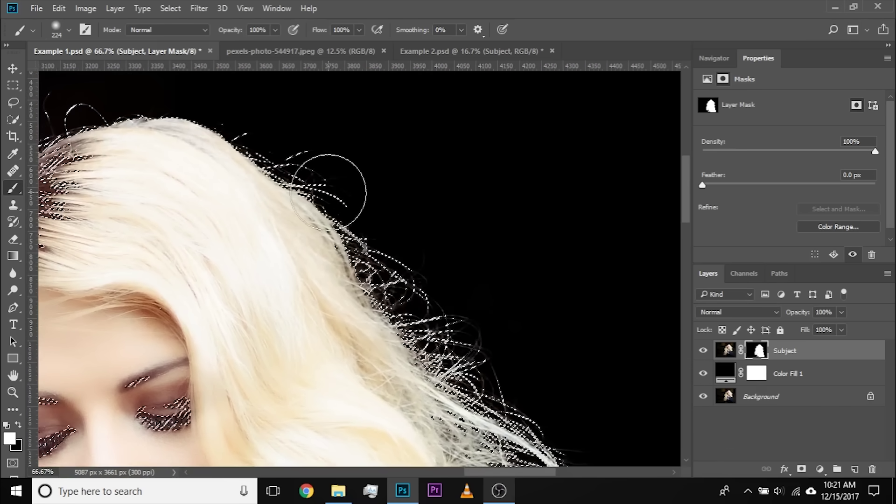
{"action": "left_click_drag", "start_coordinate": [281, 193], "coordinate": [205, 82]}
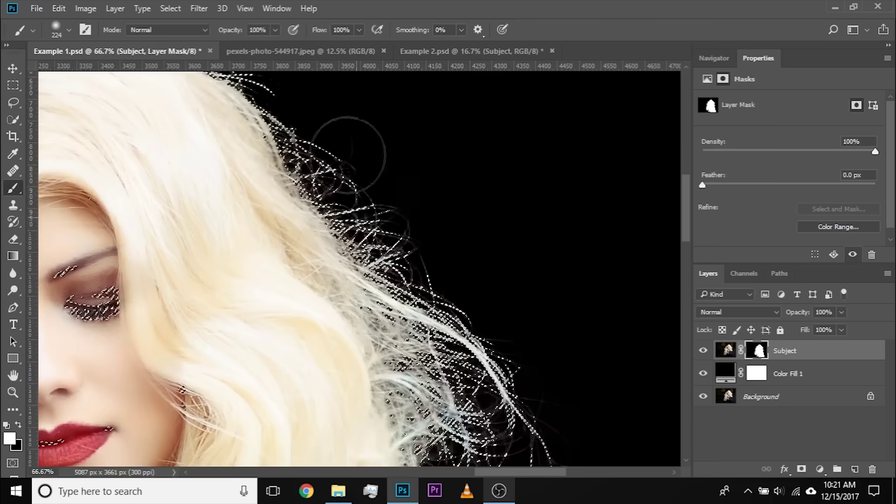
{"action": "left_click_drag", "start_coordinate": [475, 360], "coordinate": [381, 196]}
{"action": "left_click_drag", "start_coordinate": [399, 262], "coordinate": [426, 262]}
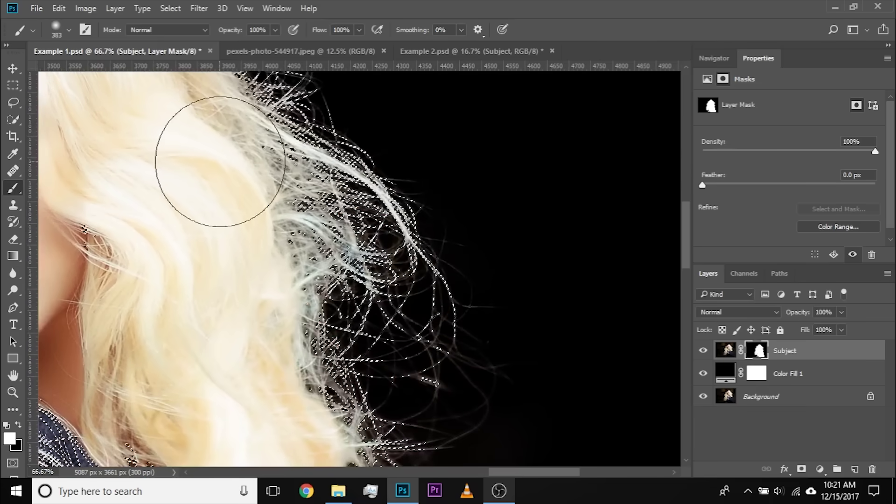
{"action": "left_click_drag", "start_coordinate": [400, 374], "coordinate": [388, 231]}
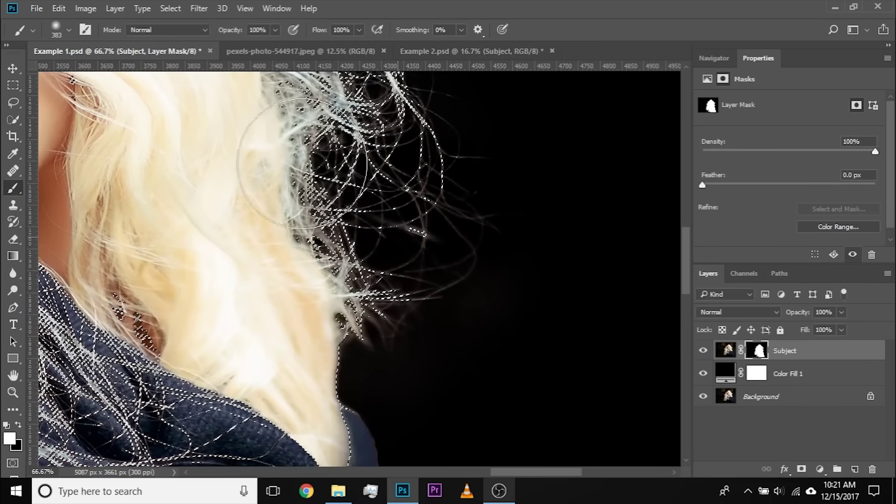
Reduce the brush to 95 px and paint in the fine stray hairs above the crown and along the upper-left edge.
{"action": "left_click_drag", "start_coordinate": [291, 126], "coordinate": [616, 500]}
{"action": "mouse_move", "coordinate": [313, 96]}
{"action": "left_mouse_down"}
{"action": "mouse_move", "coordinate": [436, 246]}
{"action": "mouse_move", "coordinate": [424, 220]}
{"action": "left_mouse_up"}
{"action": "left_click_drag", "start_coordinate": [484, 241], "coordinate": [424, 226]}
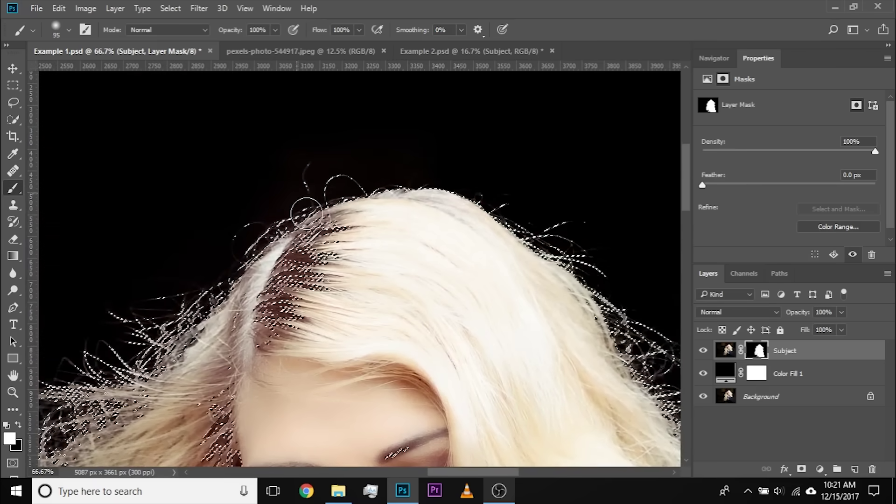
{"action": "mouse_move", "coordinate": [191, 334]}
{"action": "left_mouse_down"}
{"action": "mouse_move", "coordinate": [340, 150]}
{"action": "mouse_move", "coordinate": [342, 179]}
{"action": "left_mouse_up"}
{"action": "mouse_move", "coordinate": [358, 121]}
{"action": "left_mouse_down"}
{"action": "mouse_move", "coordinate": [373, 120]}
{"action": "mouse_move", "coordinate": [152, 254]}
{"action": "mouse_move", "coordinate": [160, 288]}
{"action": "left_mouse_up"}
{"action": "mouse_move", "coordinate": [183, 296]}
{"action": "left_mouse_down"}
{"action": "mouse_move", "coordinate": [268, 182]}
{"action": "mouse_move", "coordinate": [295, 128]}
{"action": "left_mouse_up"}
{"action": "left_click_drag", "start_coordinate": [246, 256], "coordinate": [291, 268]}
{"action": "left_click_drag", "start_coordinate": [233, 252], "coordinate": [193, 375]}
{"action": "left_click_drag", "start_coordinate": [193, 376], "coordinate": [192, 207]}
{"action": "left_click_drag", "start_coordinate": [181, 410], "coordinate": [297, 181]}
Go over the lower-left hair ends with a 565 px brush and clear the selection.
{"action": "key", "text": "ctrl+minus"}
{"action": "key", "text": "ctrl+minus"}
{"action": "key", "text": "ctrl+minus"}
{"action": "mouse_move", "coordinate": [293, 234]}
{"action": "left_mouse_down"}
{"action": "mouse_move", "coordinate": [302, 234]}
{"action": "mouse_move", "coordinate": [364, 406]}
{"action": "left_mouse_up"}
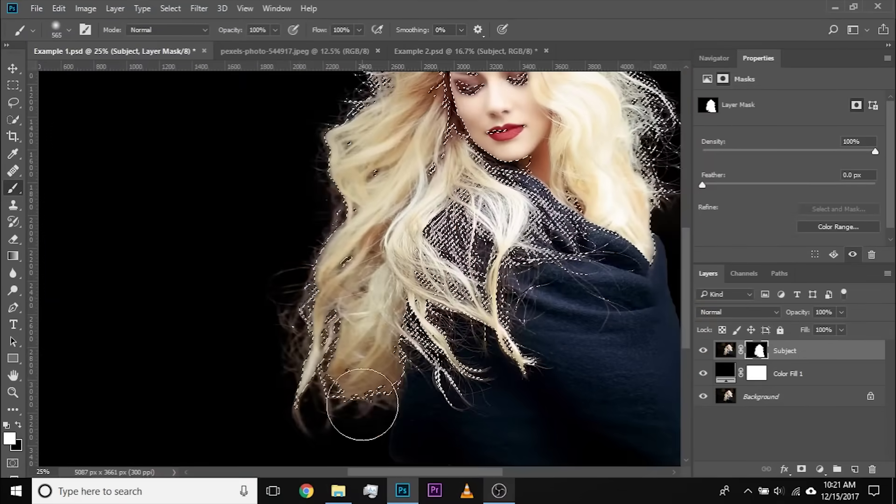
{"action": "left_click_drag", "start_coordinate": [467, 140], "coordinate": [285, 363]}
{"action": "left_click_drag", "start_coordinate": [325, 225], "coordinate": [363, 203]}
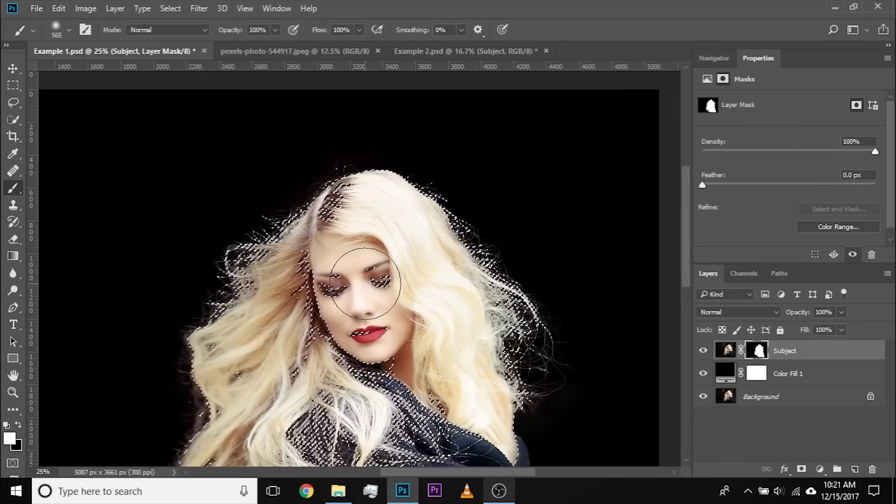
{"action": "key", "text": "ctrl+d"}
{"action": "left_click_drag", "start_coordinate": [367, 283], "coordinate": [431, 237]}
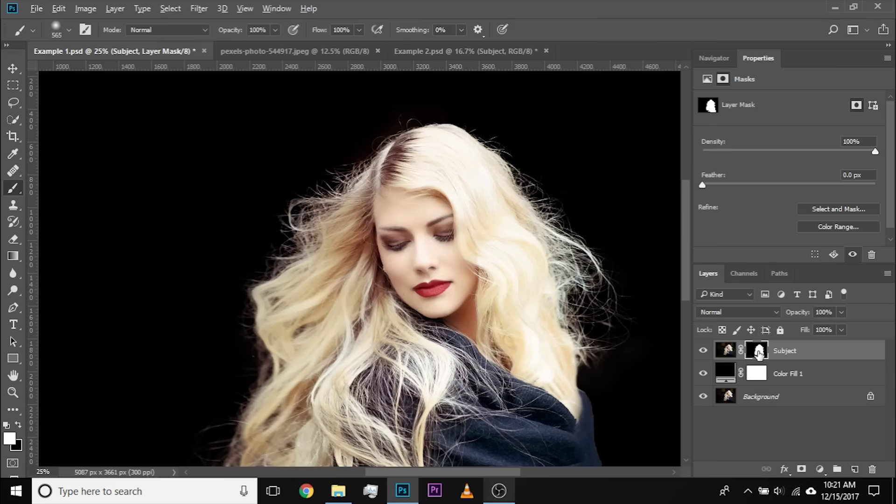
Display the Subject layer mask alone and paint the grey patches inside the left-hand hair white with a 469 px brush.
{"action": "left_click", "coordinate": [759, 350], "text": "alt"}
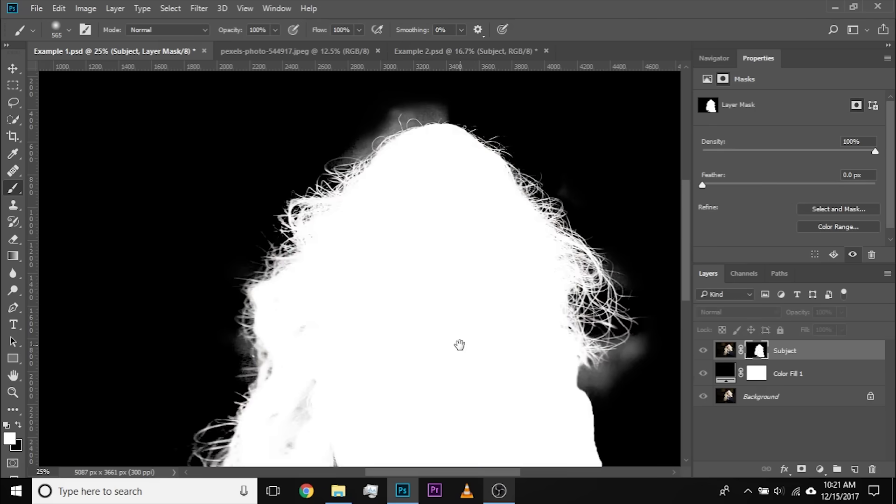
{"action": "left_click_drag", "start_coordinate": [460, 345], "coordinate": [359, 159]}
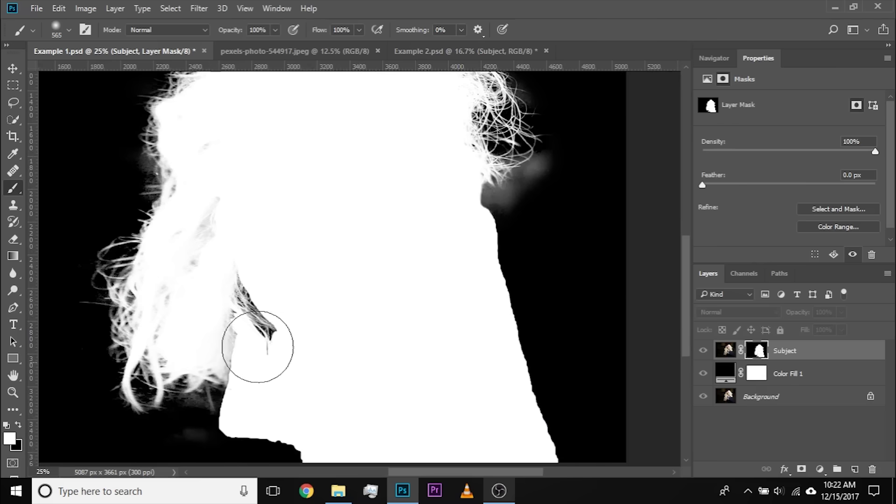
{"action": "left_click_drag", "start_coordinate": [301, 182], "coordinate": [400, 273]}
{"action": "left_click_drag", "start_coordinate": [308, 331], "coordinate": [301, 330], "text": "alt"}
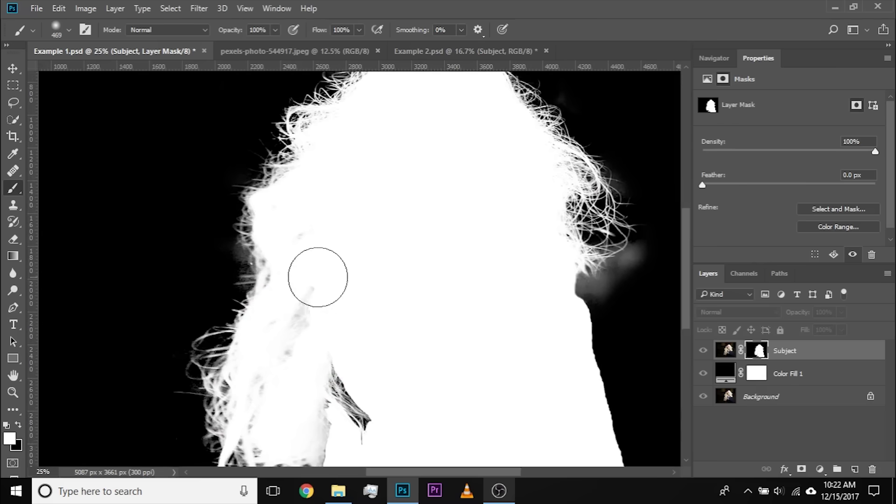
{"action": "key", "text": "ctrl+plus"}
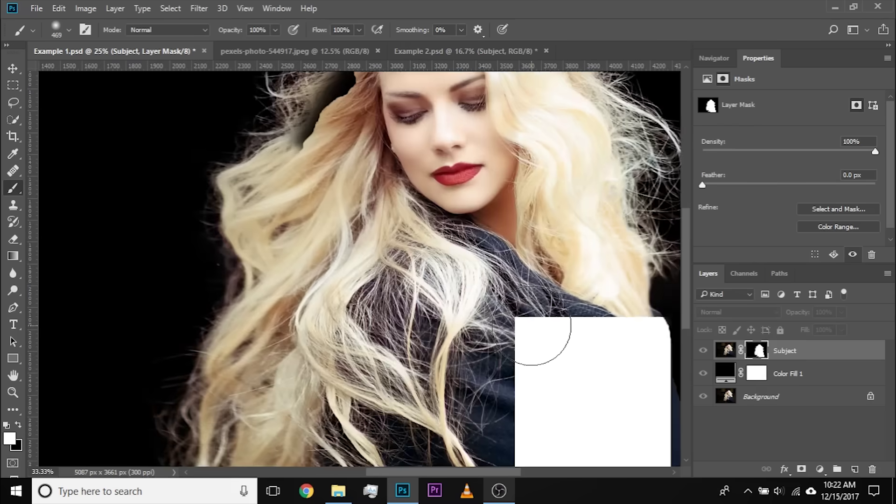
{"action": "left_click_drag", "start_coordinate": [264, 289], "coordinate": [296, 230]}
Reduce the brush to 295 px and paint the remaining grey spots and dark wedge between the left hair and shoulder white.
{"action": "left_click_drag", "start_coordinate": [338, 307], "coordinate": [319, 307], "text": "alt"}
{"action": "mouse_move", "coordinate": [326, 256]}
{"action": "left_mouse_down"}
{"action": "mouse_move", "coordinate": [279, 304]}
{"action": "mouse_move", "coordinate": [274, 331]}
{"action": "left_mouse_up"}
{"action": "mouse_move", "coordinate": [360, 349]}
{"action": "left_mouse_down"}
{"action": "mouse_move", "coordinate": [304, 233]}
{"action": "mouse_move", "coordinate": [302, 317]}
{"action": "mouse_move", "coordinate": [312, 337]}
{"action": "mouse_move", "coordinate": [343, 315]}
{"action": "mouse_move", "coordinate": [362, 346]}
{"action": "left_mouse_up"}
{"action": "left_click_drag", "start_coordinate": [369, 181], "coordinate": [404, 486]}
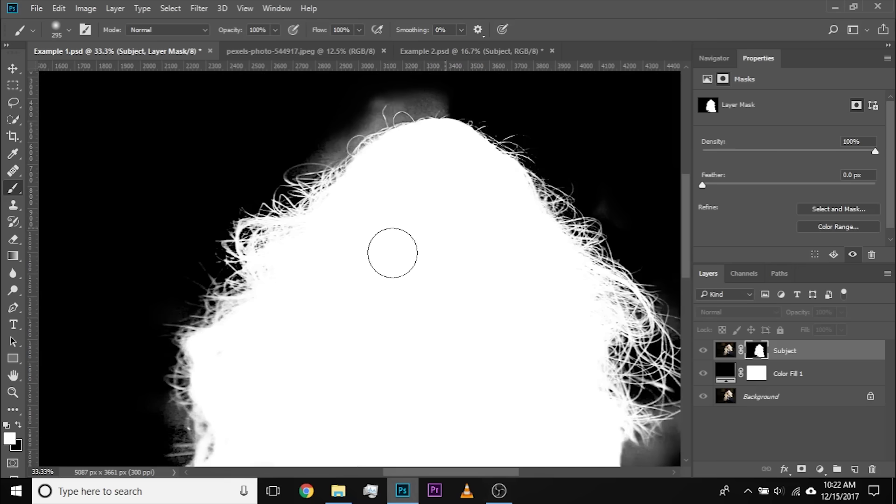
Switch to black and paint out the faint grey patch below the lower-left hair ends with a 415 px brush.
{"action": "left_click_drag", "start_coordinate": [495, 361], "coordinate": [314, 137]}
{"action": "left_click_drag", "start_coordinate": [401, 233], "coordinate": [668, 102]}
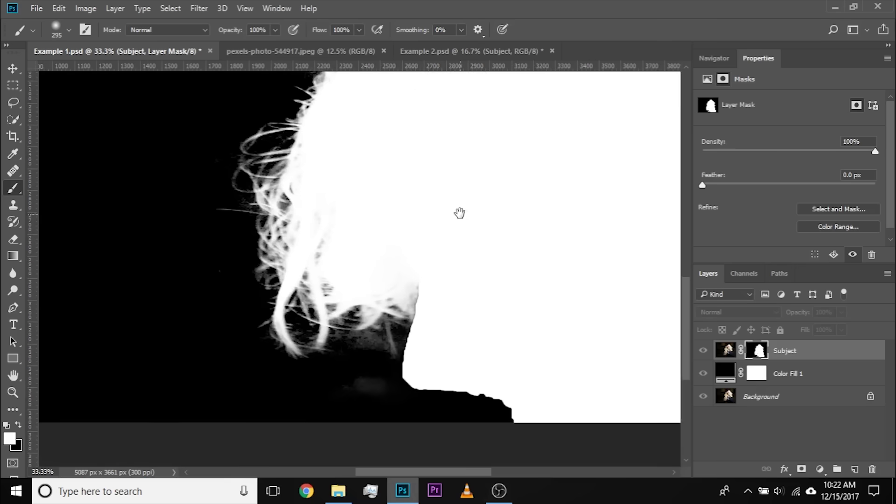
{"action": "left_click_drag", "start_coordinate": [460, 213], "coordinate": [448, 121]}
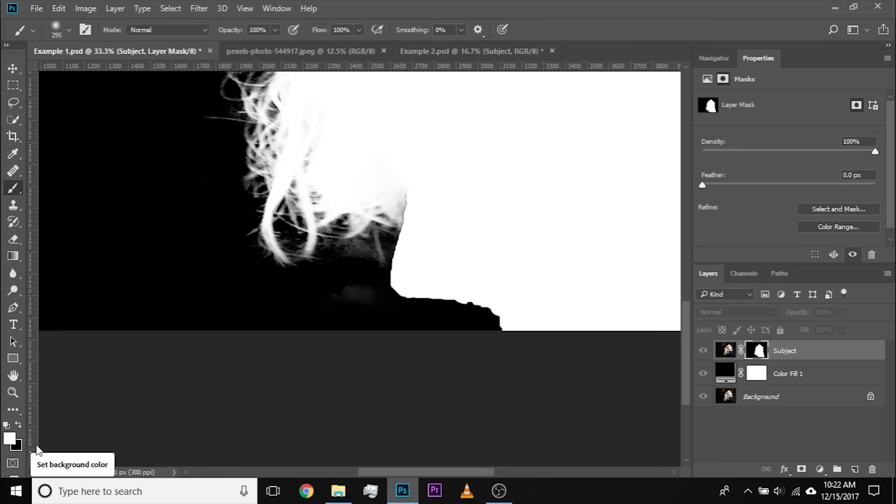
{"action": "key", "text": "x"}
{"action": "mouse_move", "coordinate": [336, 319]}
{"action": "left_mouse_down"}
{"action": "mouse_move", "coordinate": [349, 322]}
{"action": "mouse_move", "coordinate": [351, 309]}
{"action": "left_mouse_up"}
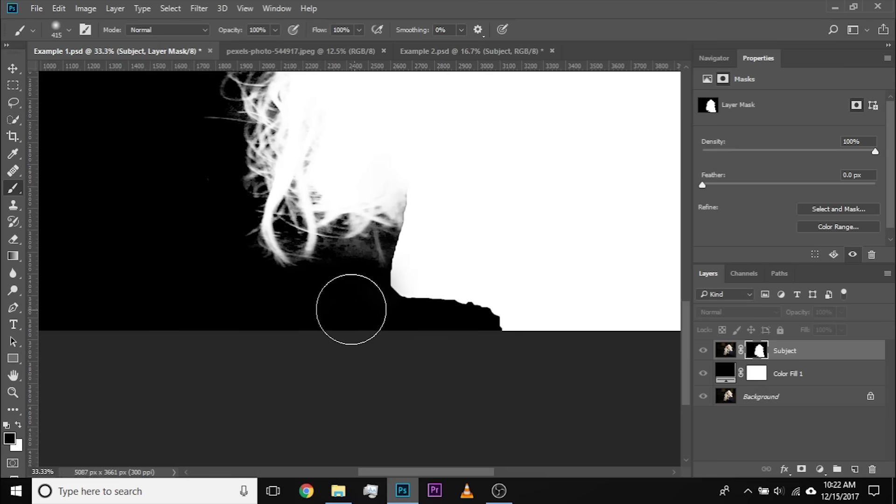
Try painting black over the grey haze right at the lower-left hair ends, and undo the stroke.
{"action": "mouse_move", "coordinate": [341, 276]}
{"action": "left_mouse_down"}
{"action": "mouse_move", "coordinate": [335, 321]}
{"action": "mouse_move", "coordinate": [348, 250]}
{"action": "left_mouse_up"}
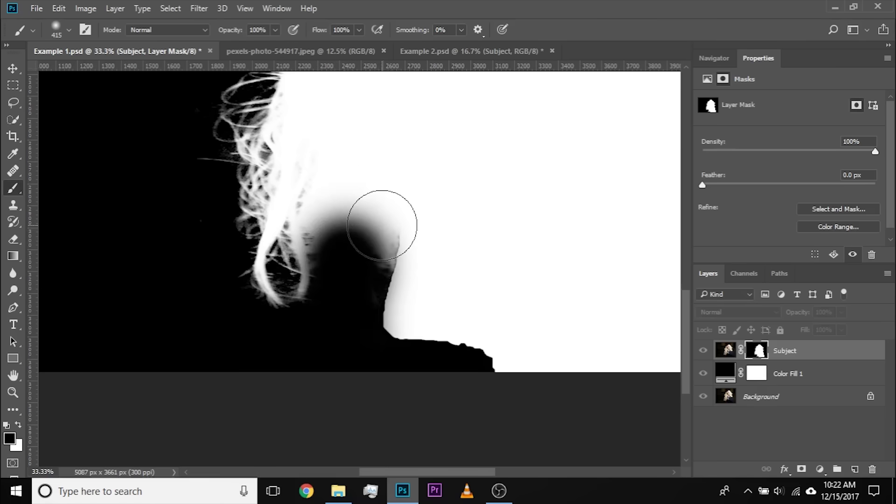
{"action": "key", "text": "ctrl+z"}
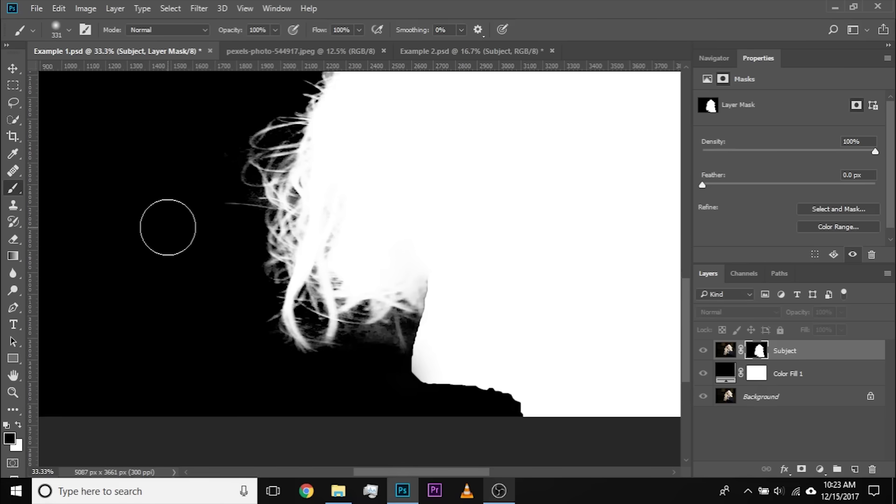
Set the brush to Overlay mode at 301 px and darken the grey haze under the lower-left hair ends with black.
{"action": "left_click", "coordinate": [164, 33]}
{"action": "left_click", "coordinate": [167, 174]}
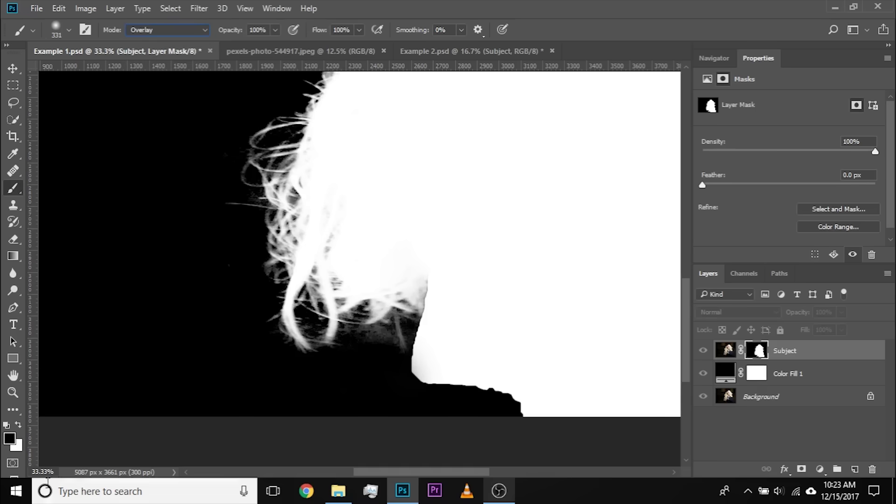
{"action": "right_click", "coordinate": [363, 362], "text": "alt"}
{"action": "mouse_move", "coordinate": [404, 336]}
{"action": "left_mouse_down"}
{"action": "mouse_move", "coordinate": [371, 353]}
{"action": "mouse_move", "coordinate": [360, 325]}
{"action": "left_mouse_up"}
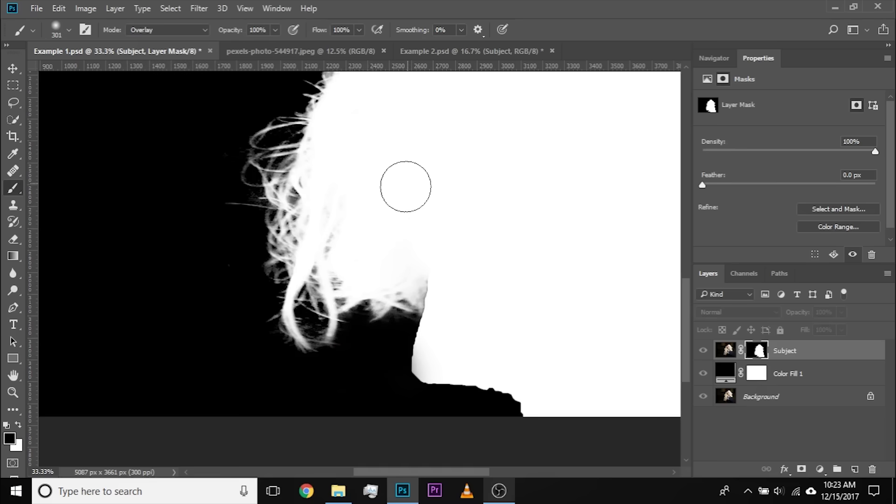
Paint out the grey haze along the left edge of the hair in black, reducing the brush to 205 px.
{"action": "left_click_drag", "start_coordinate": [396, 165], "coordinate": [358, 267]}
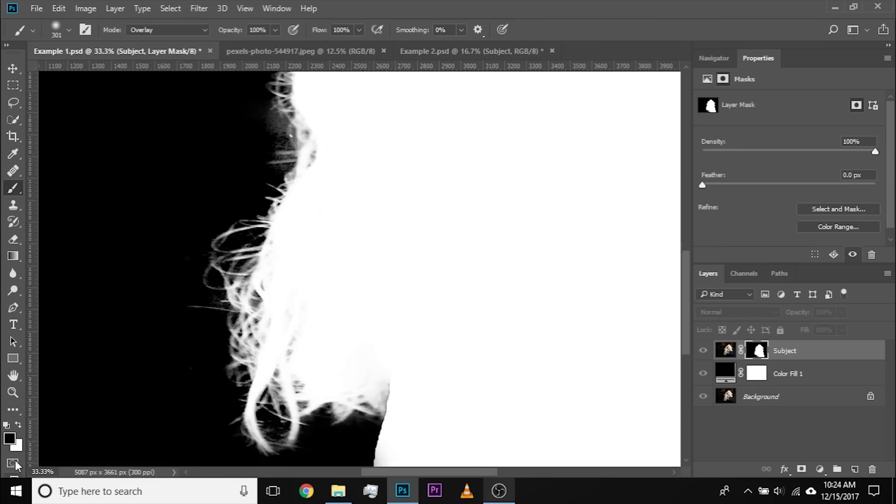
{"action": "left_click_drag", "start_coordinate": [273, 229], "coordinate": [291, 307]}
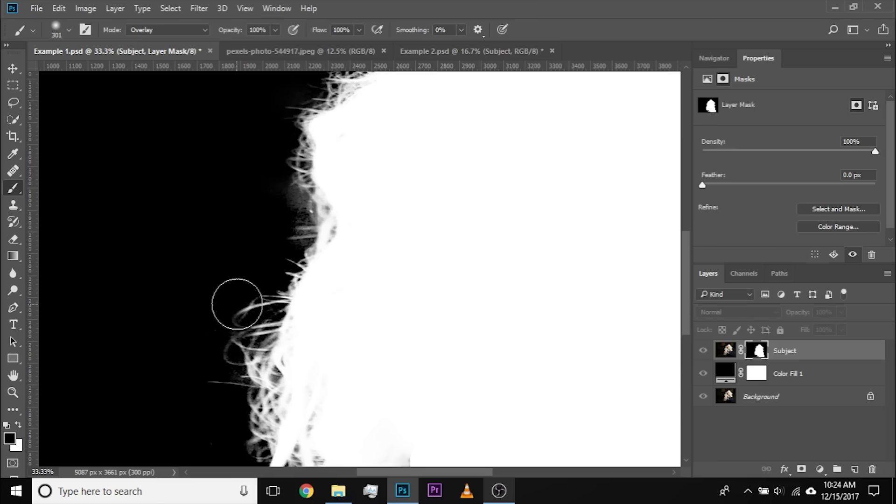
{"action": "left_click_drag", "start_coordinate": [408, 192], "coordinate": [409, 232]}
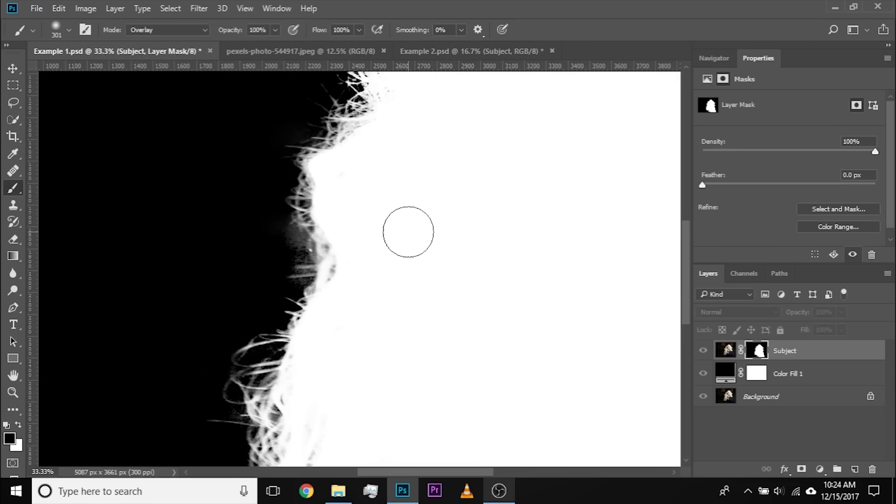
{"action": "left_click_drag", "start_coordinate": [274, 240], "coordinate": [268, 251]}
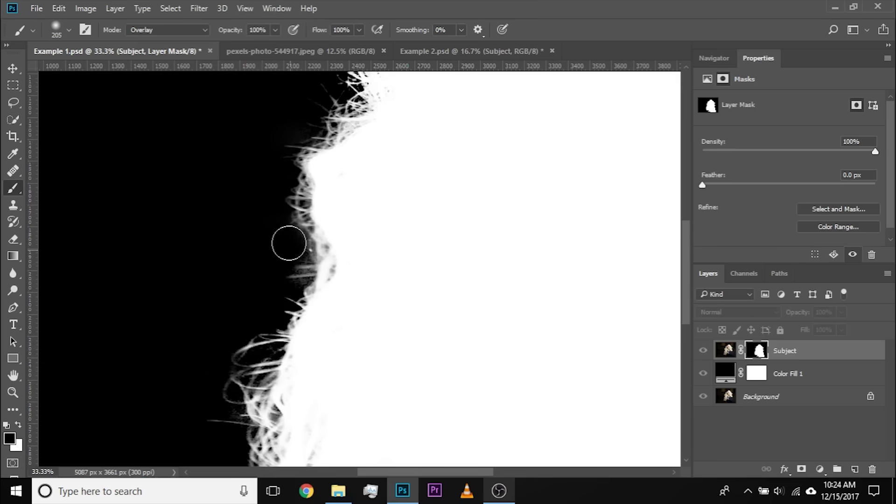
{"action": "mouse_move", "coordinate": [286, 286]}
{"action": "left_mouse_down"}
{"action": "mouse_move", "coordinate": [302, 283]}
{"action": "mouse_move", "coordinate": [296, 238]}
{"action": "mouse_move", "coordinate": [363, 155]}
{"action": "left_mouse_up"}
{"action": "left_click", "coordinate": [306, 330]}
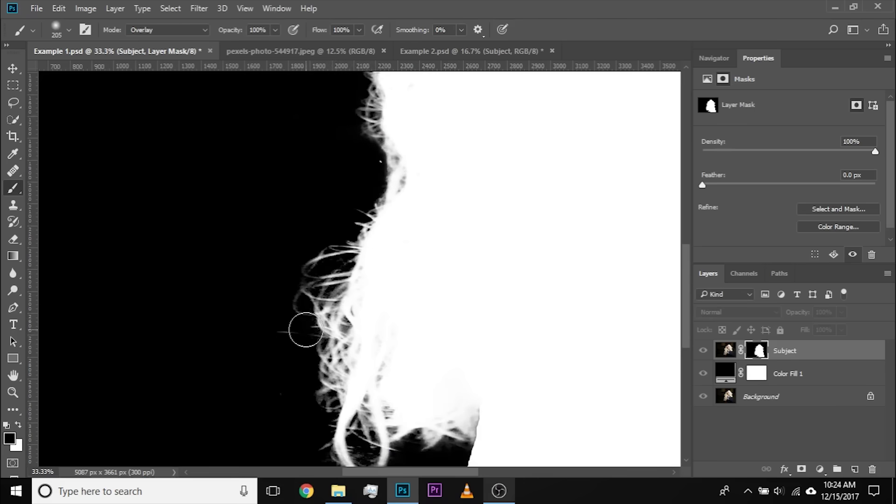
{"action": "left_click_drag", "start_coordinate": [335, 203], "coordinate": [309, 397]}
Paint black in Overlay mode over the grey haze around the crown and upper-left flyaway hairs.
{"action": "left_click_drag", "start_coordinate": [411, 112], "coordinate": [266, 265]}
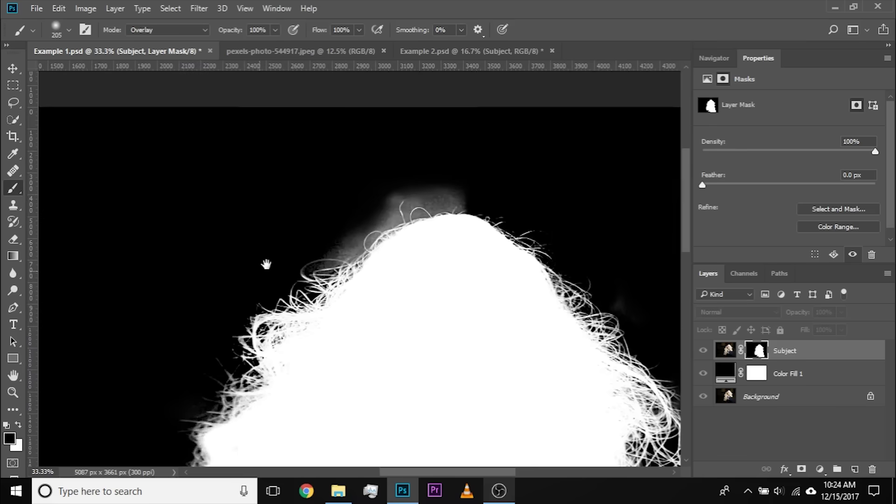
{"action": "key", "text": "ctrl+plus"}
{"action": "key", "text": "ctrl+plus"}
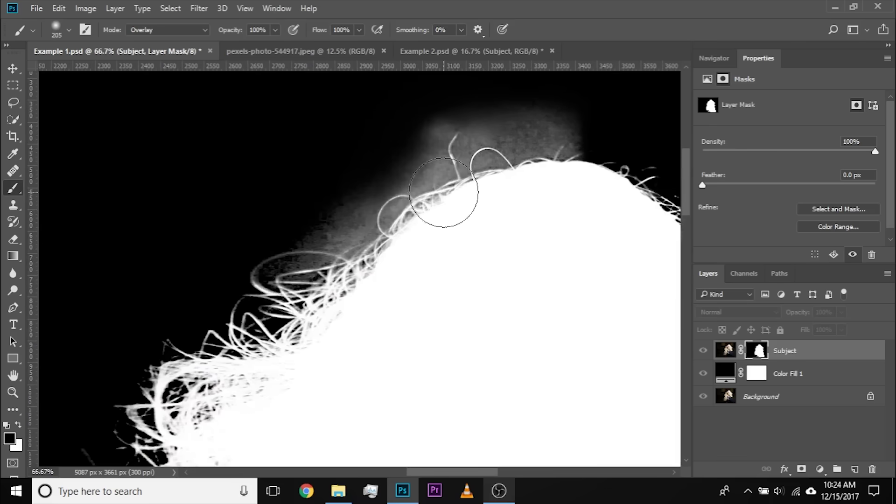
{"action": "left_click_drag", "start_coordinate": [372, 193], "coordinate": [292, 278]}
{"action": "mouse_move", "coordinate": [359, 198]}
{"action": "left_mouse_down"}
{"action": "mouse_move", "coordinate": [418, 182]}
{"action": "mouse_move", "coordinate": [498, 186]}
{"action": "mouse_move", "coordinate": [437, 197]}
{"action": "mouse_move", "coordinate": [497, 205]}
{"action": "mouse_move", "coordinate": [319, 269]}
{"action": "mouse_move", "coordinate": [254, 317]}
{"action": "mouse_move", "coordinate": [250, 330]}
{"action": "mouse_move", "coordinate": [193, 359]}
{"action": "left_mouse_up"}
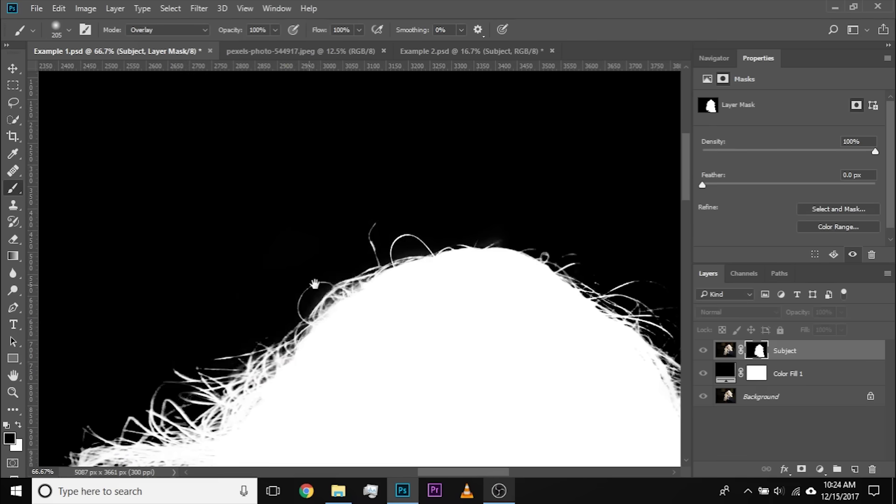
Clear the leftover grey areas beside the right-hand hair and shoulder with black, enlarging the brush to 268 px.
{"action": "left_click_drag", "start_coordinate": [350, 273], "coordinate": [136, 230]}
{"action": "left_click_drag", "start_coordinate": [376, 309], "coordinate": [219, 178]}
{"action": "mouse_move", "coordinate": [438, 251]}
{"action": "left_mouse_down"}
{"action": "mouse_move", "coordinate": [440, 265]}
{"action": "mouse_move", "coordinate": [523, 329]}
{"action": "left_mouse_up"}
{"action": "mouse_move", "coordinate": [381, 335]}
{"action": "left_mouse_down"}
{"action": "mouse_move", "coordinate": [368, 103]}
{"action": "mouse_move", "coordinate": [357, 84]}
{"action": "left_mouse_up"}
{"action": "mouse_move", "coordinate": [410, 207]}
{"action": "left_mouse_down"}
{"action": "mouse_move", "coordinate": [423, 237]}
{"action": "mouse_move", "coordinate": [439, 217]}
{"action": "left_mouse_up"}
{"action": "left_click_drag", "start_coordinate": [390, 152], "coordinate": [323, 28]}
{"action": "mouse_move", "coordinate": [404, 286]}
{"action": "left_mouse_down"}
{"action": "mouse_move", "coordinate": [377, 310]}
{"action": "mouse_move", "coordinate": [343, 315]}
{"action": "left_mouse_up"}
{"action": "right_click", "coordinate": [337, 340], "text": "alt"}
{"action": "mouse_move", "coordinate": [339, 369]}
{"action": "left_mouse_down"}
{"action": "mouse_move", "coordinate": [327, 389]}
{"action": "mouse_move", "coordinate": [285, 389]}
{"action": "mouse_move", "coordinate": [258, 358]}
{"action": "mouse_move", "coordinate": [333, 326]}
{"action": "mouse_move", "coordinate": [293, 260]}
{"action": "left_mouse_up"}
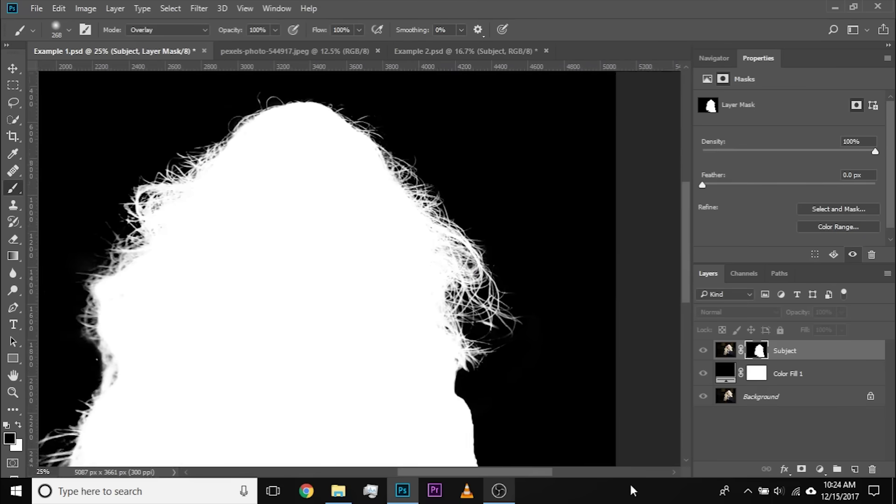
{"action": "left_click_drag", "start_coordinate": [140, 115], "coordinate": [367, 171]}
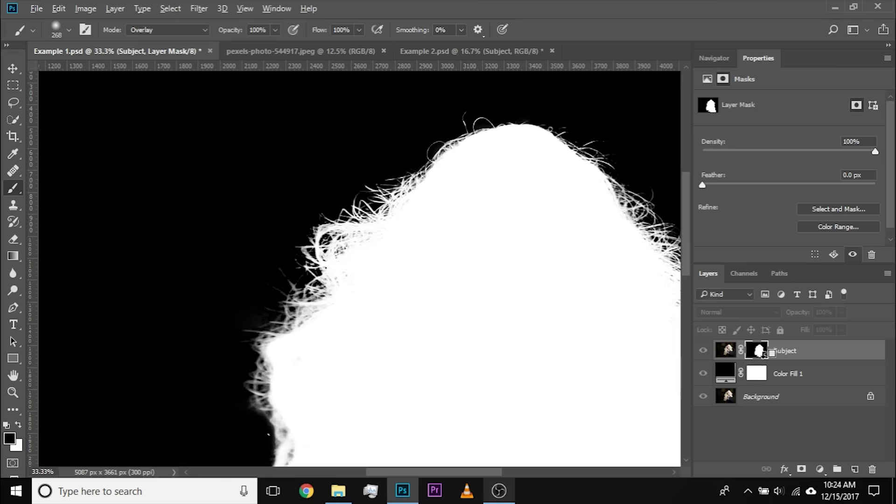
Display the masked image and temporarily disable the Subject layer mask to compare the cutout hair with the original photo.
{"action": "left_click", "coordinate": [761, 353], "text": "alt"}
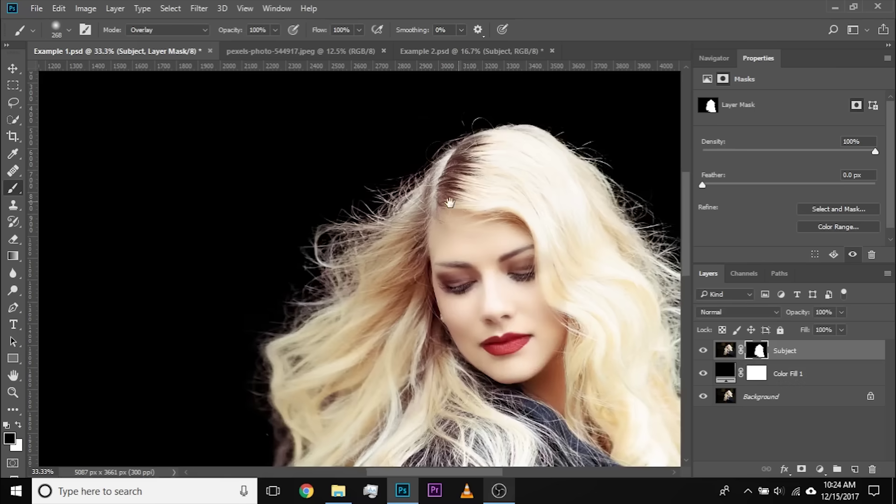
{"action": "left_click_drag", "start_coordinate": [475, 250], "coordinate": [310, 262]}
{"action": "left_click_drag", "start_coordinate": [344, 316], "coordinate": [402, 224]}
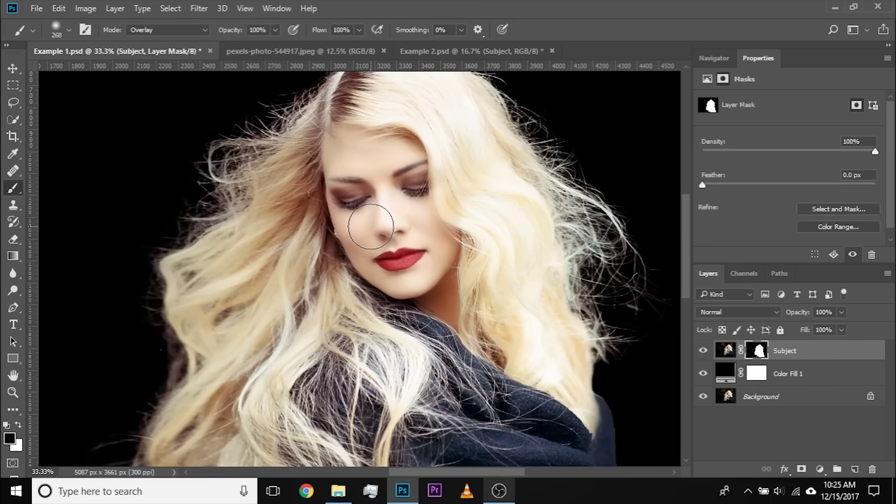
{"action": "left_click", "coordinate": [759, 355], "text": "shift"}
{"action": "left_click_drag", "start_coordinate": [226, 233], "coordinate": [400, 465]}
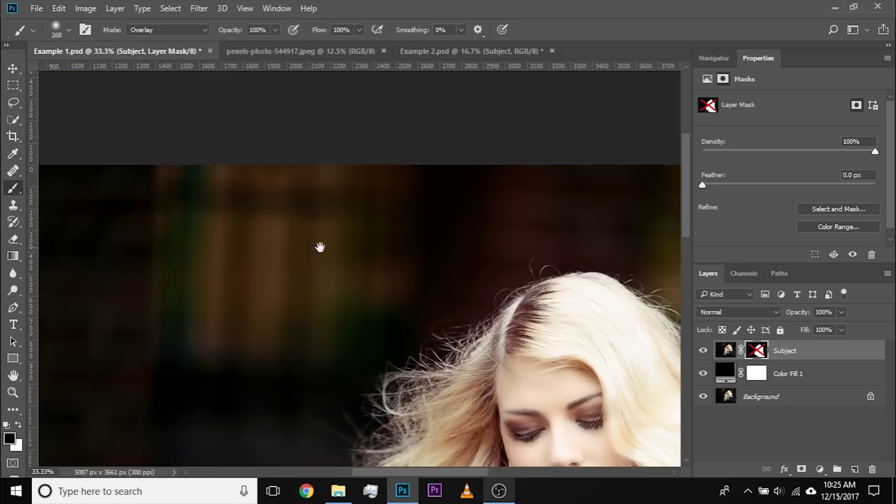
{"action": "left_click_drag", "start_coordinate": [537, 404], "coordinate": [376, 185]}
{"action": "left_click_drag", "start_coordinate": [444, 234], "coordinate": [423, 240]}
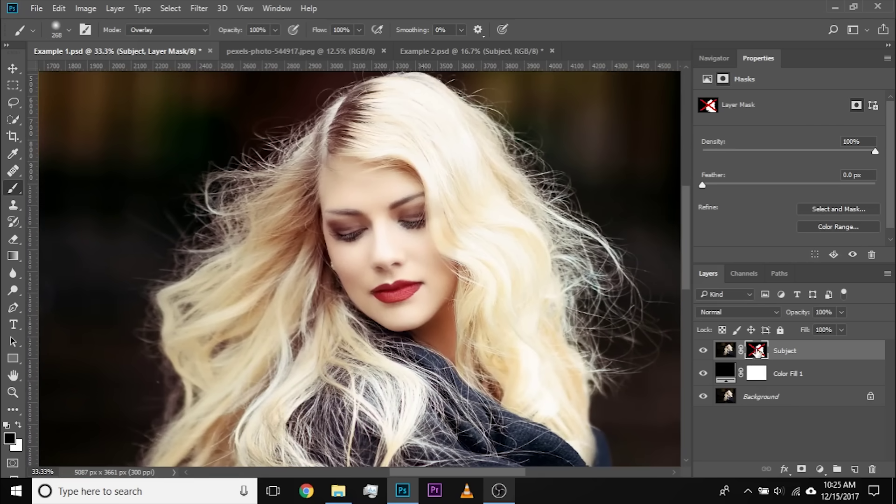
{"action": "left_click", "coordinate": [760, 353], "text": "shift"}
{"action": "left_click_drag", "start_coordinate": [267, 227], "coordinate": [305, 310]}
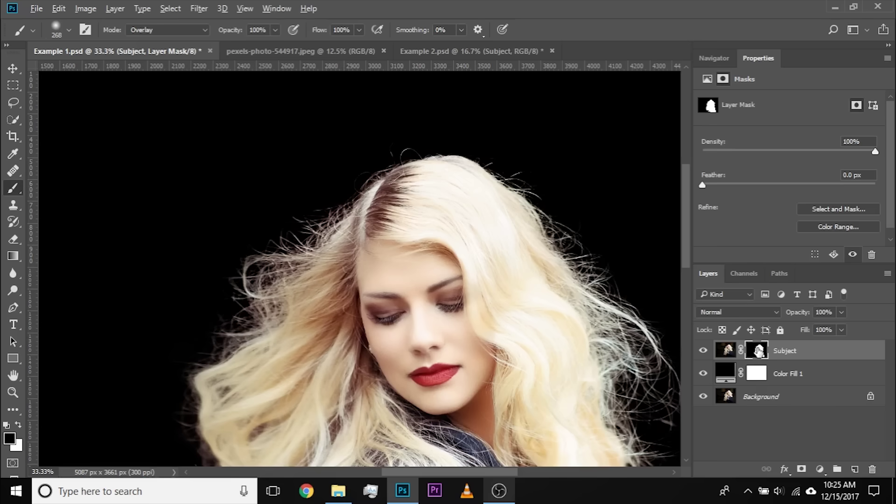
Display the layer mask alone again and soften the upper-left hair strands with the Blur tool in Normal mode at 100% strength.
{"action": "left_click", "coordinate": [760, 353], "text": "alt"}
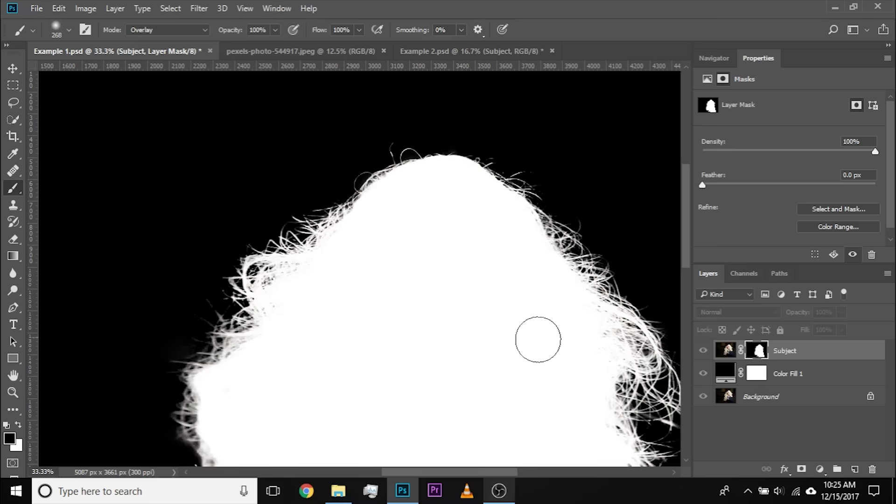
{"action": "left_click", "coordinate": [10, 279]}
{"action": "left_click", "coordinate": [54, 275]}
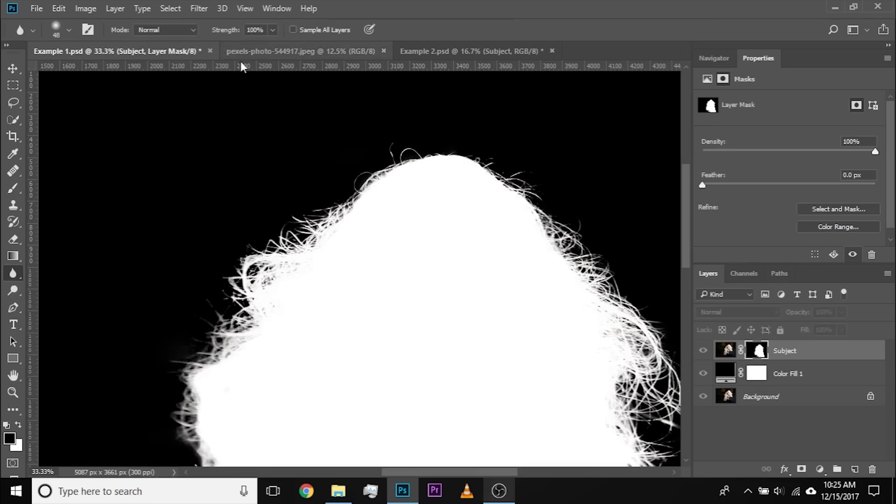
{"action": "left_click_drag", "start_coordinate": [256, 276], "coordinate": [328, 294]}
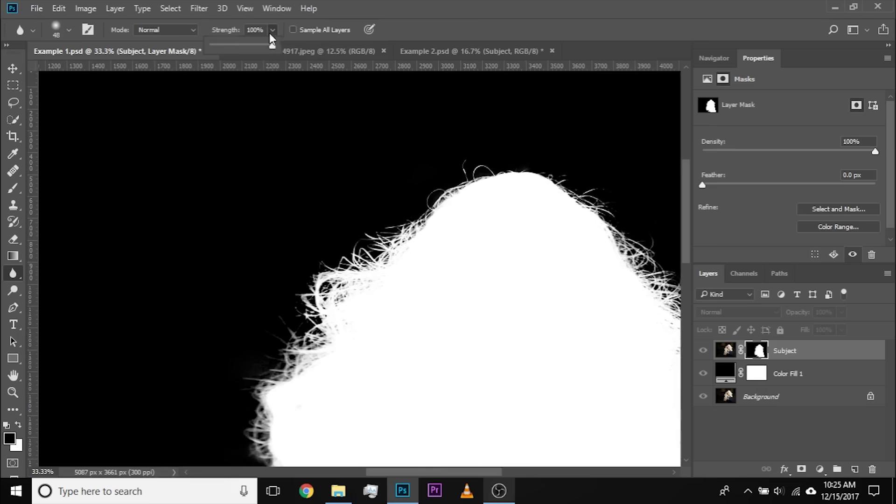
{"action": "left_click", "coordinate": [381, 13]}
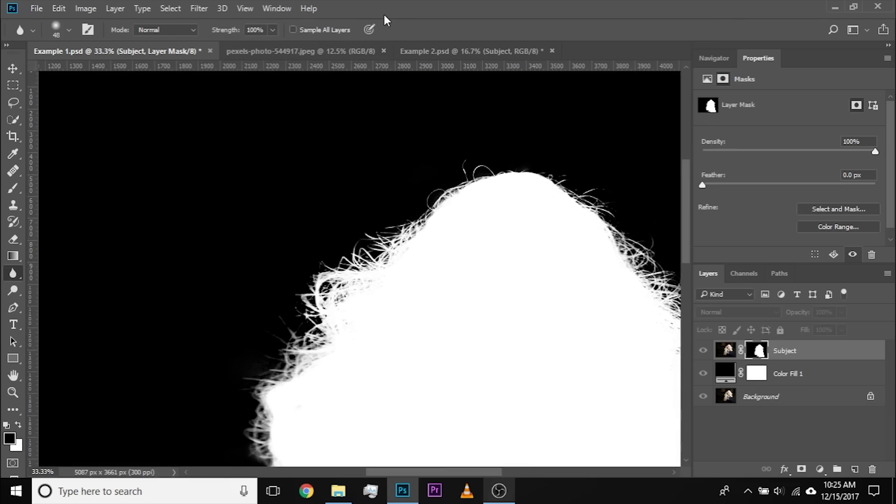
{"action": "key", "text": "ctrl+plus"}
{"action": "left_click_drag", "start_coordinate": [230, 202], "coordinate": [263, 165]}
{"action": "left_click_drag", "start_coordinate": [294, 242], "coordinate": [319, 246]}
{"action": "mouse_move", "coordinate": [289, 306]}
{"action": "left_mouse_down"}
{"action": "mouse_move", "coordinate": [310, 293]}
{"action": "mouse_move", "coordinate": [314, 317]}
{"action": "mouse_move", "coordinate": [320, 297]}
{"action": "mouse_move", "coordinate": [317, 327]}
{"action": "mouse_move", "coordinate": [301, 285]}
{"action": "left_mouse_up"}
{"action": "mouse_move", "coordinate": [316, 316]}
{"action": "left_mouse_down"}
{"action": "mouse_move", "coordinate": [338, 234]}
{"action": "mouse_move", "coordinate": [405, 200]}
{"action": "mouse_move", "coordinate": [360, 214]}
{"action": "mouse_move", "coordinate": [324, 270]}
{"action": "mouse_move", "coordinate": [336, 243]}
{"action": "mouse_move", "coordinate": [352, 241]}
{"action": "left_mouse_up"}
{"action": "left_click_drag", "start_coordinate": [345, 318], "coordinate": [280, 357]}
{"action": "left_click_drag", "start_coordinate": [262, 306], "coordinate": [373, 245]}
Blur the mask's hair edges over the crown and along the right-hand strands with a 404 px Blur brush.
{"action": "mouse_move", "coordinate": [481, 313]}
{"action": "left_mouse_down"}
{"action": "mouse_move", "coordinate": [282, 208]}
{"action": "mouse_move", "coordinate": [259, 205]}
{"action": "left_mouse_up"}
{"action": "mouse_move", "coordinate": [377, 242]}
{"action": "left_mouse_down"}
{"action": "mouse_move", "coordinate": [391, 233]}
{"action": "mouse_move", "coordinate": [402, 243]}
{"action": "left_mouse_up"}
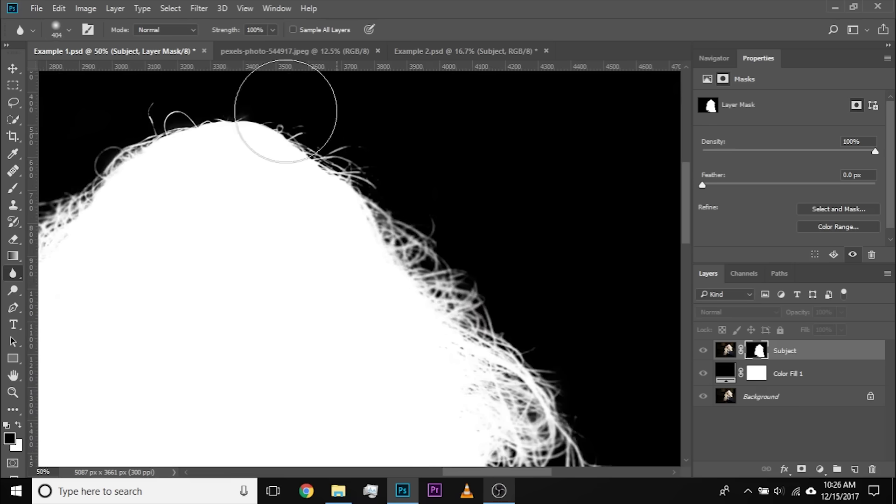
{"action": "left_click_drag", "start_coordinate": [294, 171], "coordinate": [466, 146]}
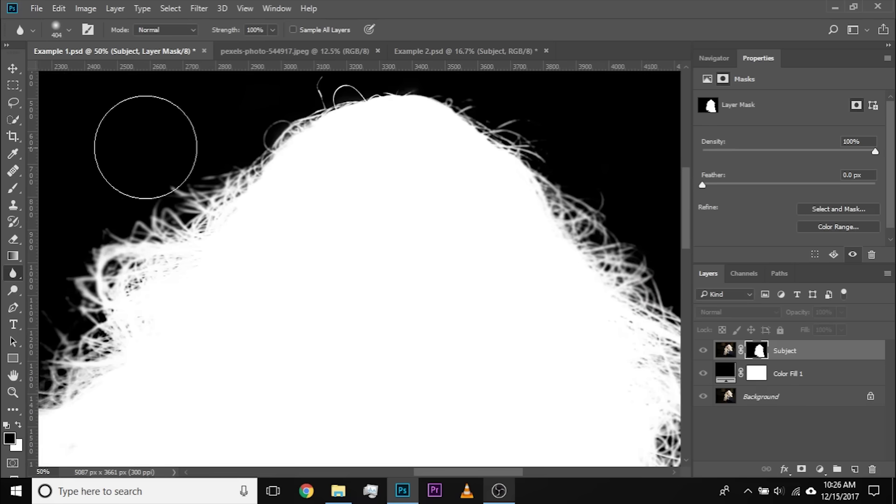
{"action": "left_click_drag", "start_coordinate": [199, 236], "coordinate": [525, 70]}
Blur the mask edges of the left-hand hair down to the lower-left curls and hanging strands.
{"action": "left_click_drag", "start_coordinate": [328, 317], "coordinate": [286, 176]}
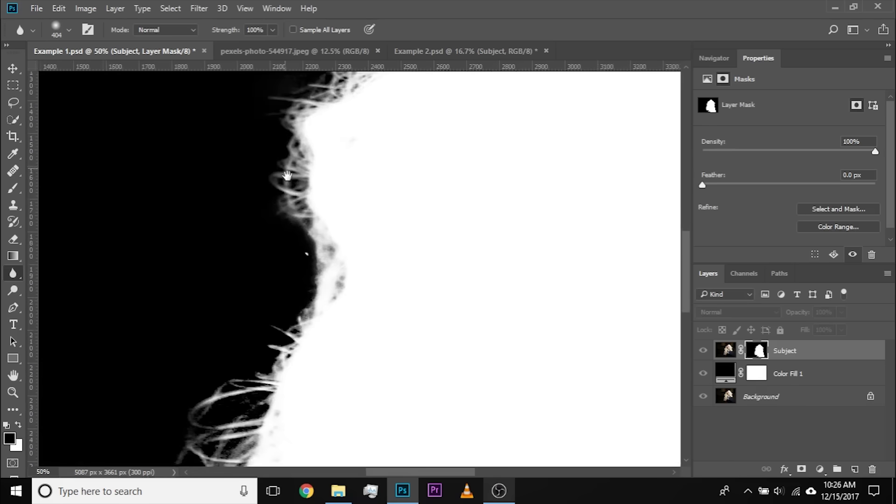
{"action": "left_click_drag", "start_coordinate": [258, 322], "coordinate": [303, 122]}
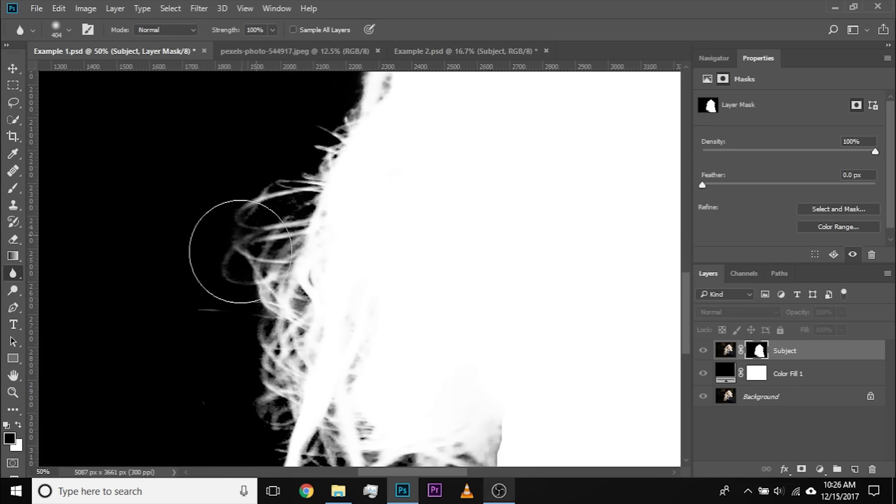
{"action": "left_click_drag", "start_coordinate": [258, 340], "coordinate": [249, 186]}
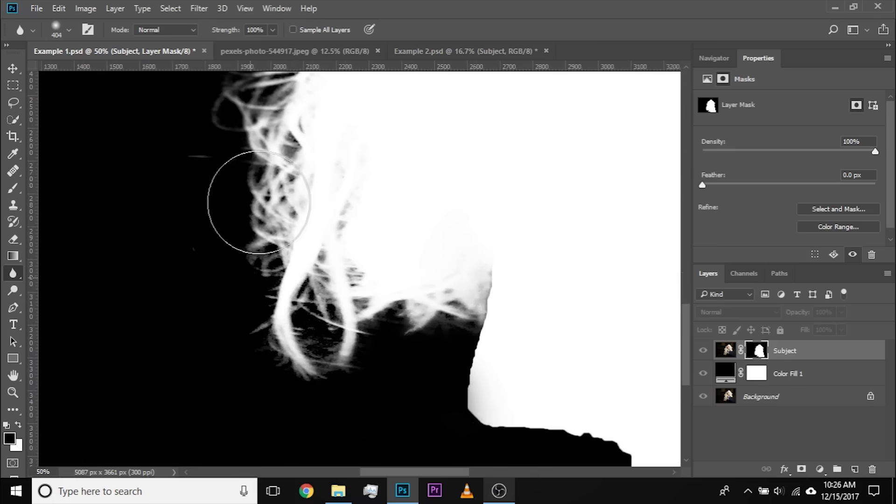
{"action": "mouse_move", "coordinate": [318, 363]}
{"action": "left_mouse_down"}
{"action": "mouse_move", "coordinate": [340, 388]}
{"action": "mouse_move", "coordinate": [320, 368]}
{"action": "mouse_move", "coordinate": [418, 348]}
{"action": "mouse_move", "coordinate": [371, 372]}
{"action": "left_mouse_up"}
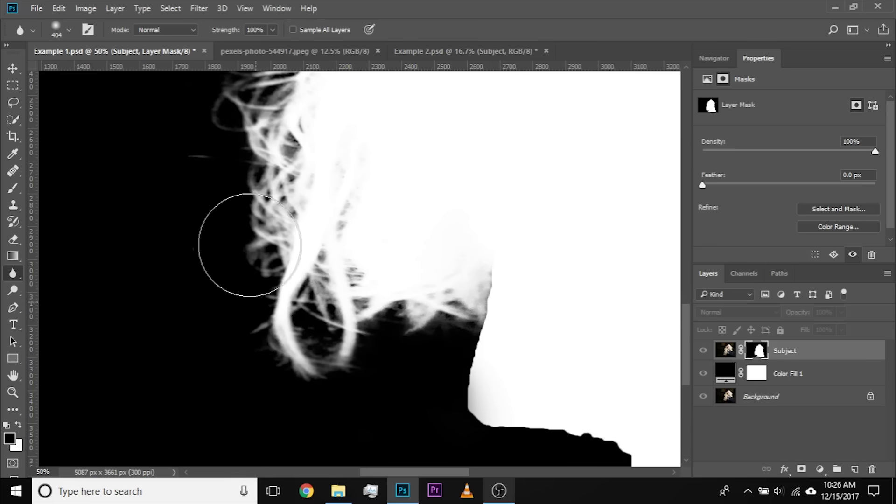
{"action": "left_click_drag", "start_coordinate": [232, 192], "coordinate": [246, 385]}
{"action": "left_click_drag", "start_coordinate": [288, 207], "coordinate": [228, 346]}
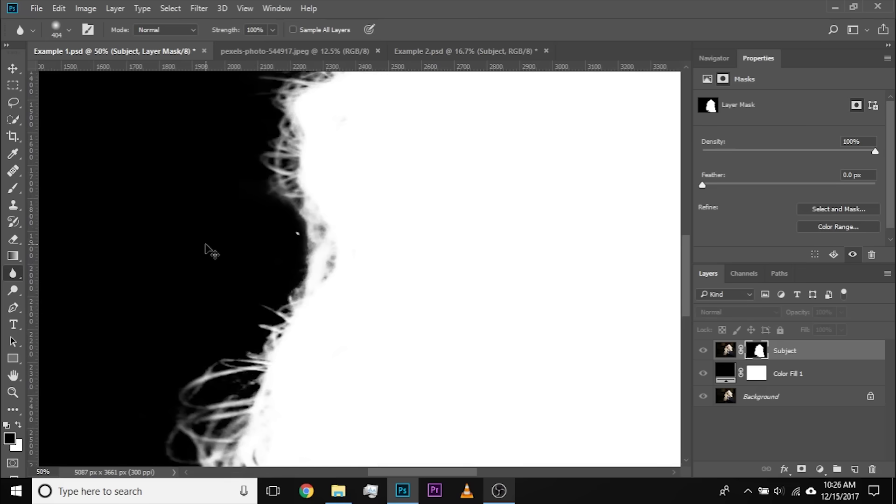
Return from the mask view to the masked image and review the whole cutout against the black fill.
{"action": "key", "text": "ctrl+minus"}
{"action": "key", "text": "ctrl+minus"}
{"action": "key", "text": "ctrl+minus"}
{"action": "key", "text": "ctrl+minus"}
{"action": "key", "text": "ctrl+plus"}
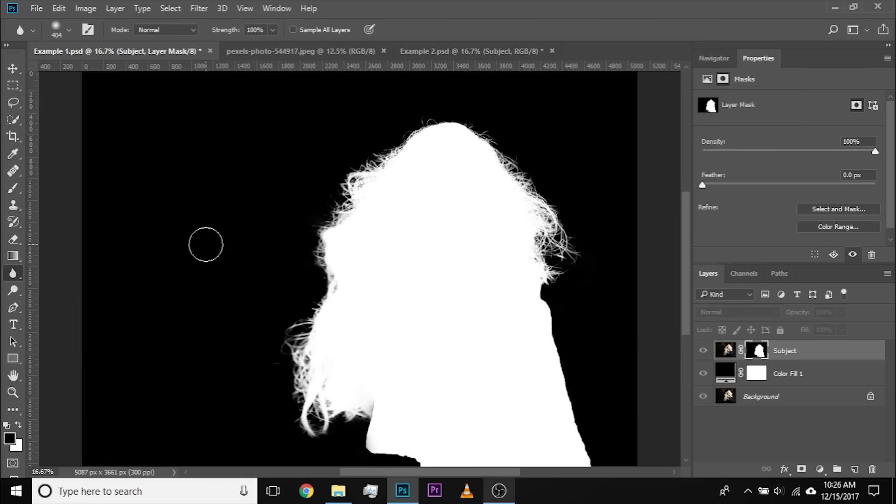
{"action": "left_click", "coordinate": [761, 353], "text": "alt"}
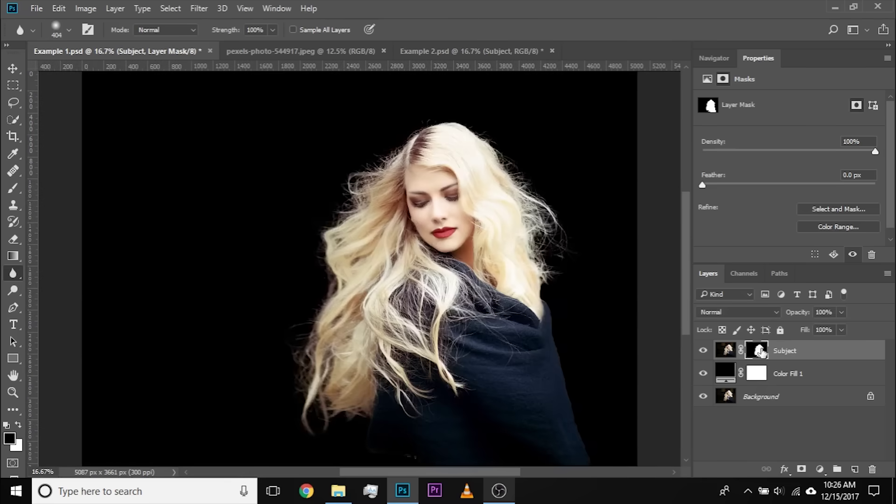
{"action": "left_click_drag", "start_coordinate": [540, 230], "coordinate": [513, 230]}
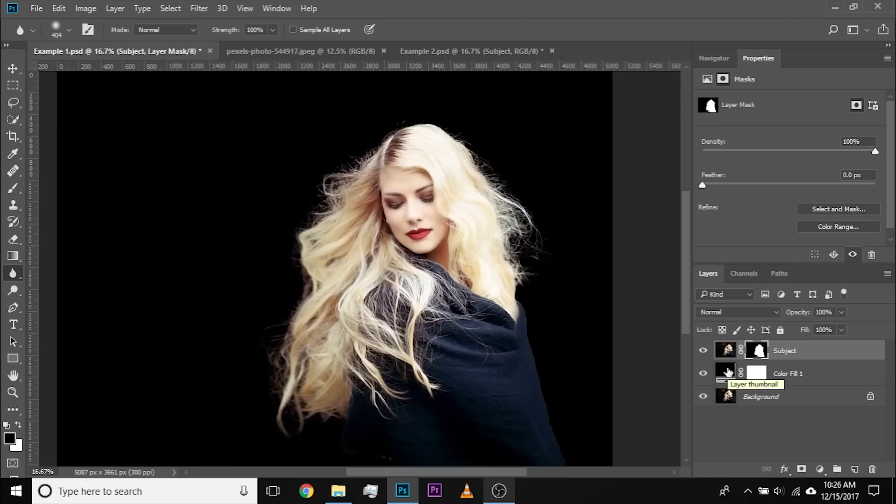
{"action": "double_click", "coordinate": [729, 372]}
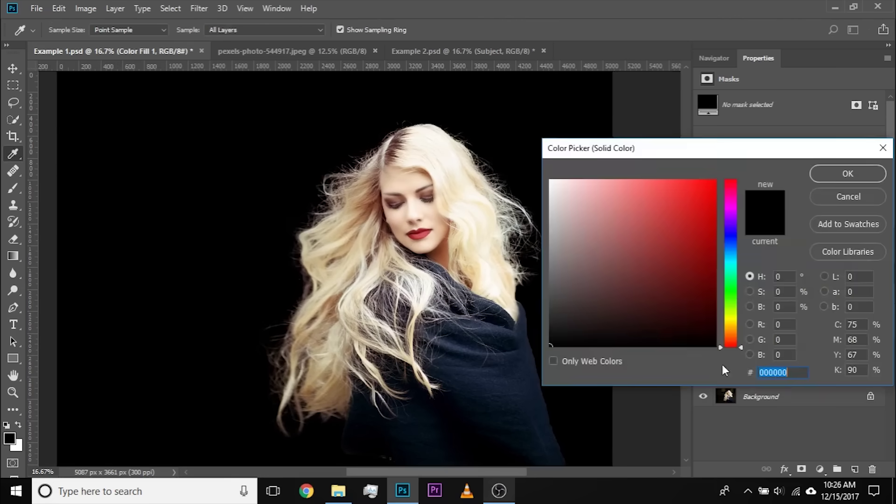
{"action": "left_click", "coordinate": [729, 238]}
{"action": "left_click", "coordinate": [731, 264]}
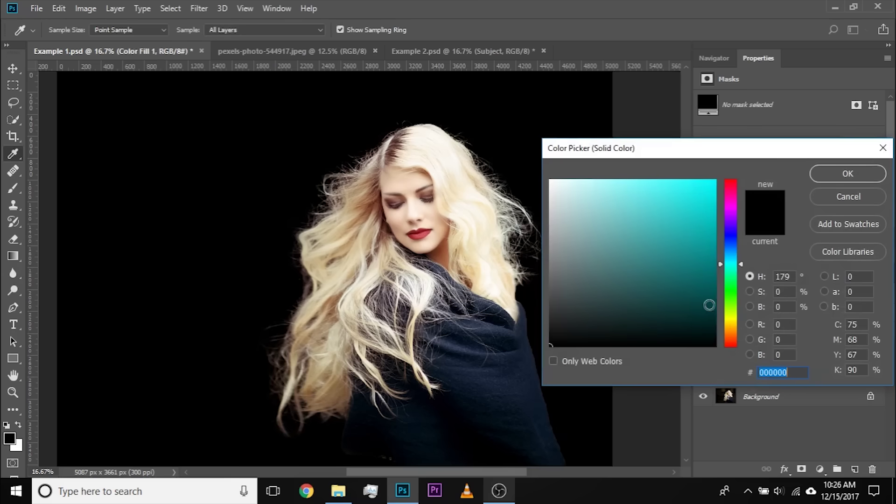
{"action": "left_click", "coordinate": [712, 307]}
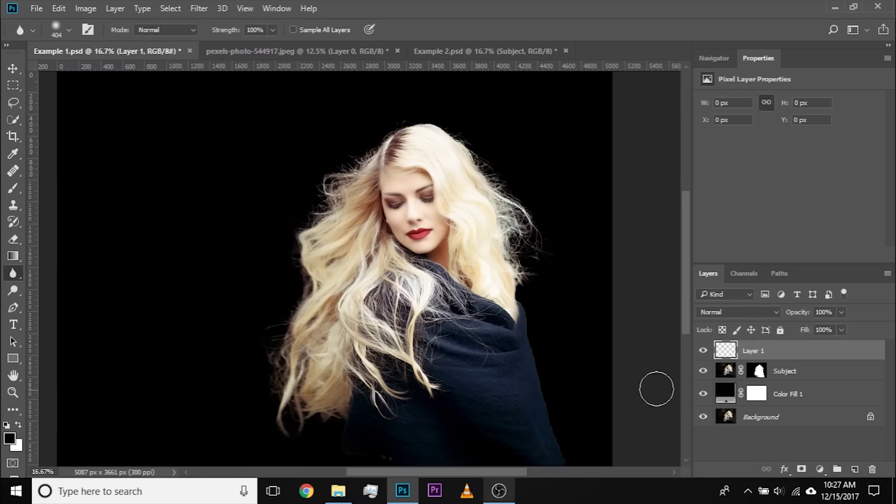
Change the Color Fill 1 layer to dark red, 3d0000.
{"action": "double_click", "coordinate": [722, 397]}
{"action": "left_click", "coordinate": [712, 320]}
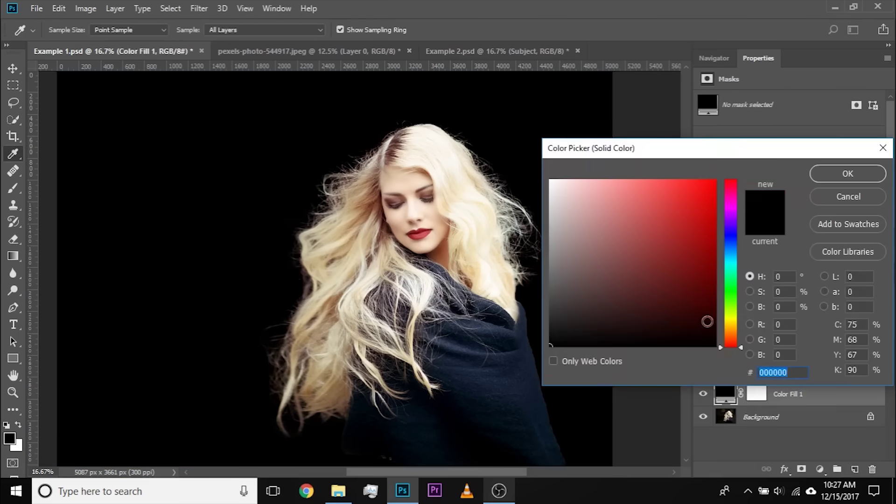
{"action": "mouse_move", "coordinate": [627, 314]}
{"action": "left_mouse_down"}
{"action": "mouse_move", "coordinate": [574, 318]}
{"action": "mouse_move", "coordinate": [723, 313]}
{"action": "left_mouse_up"}
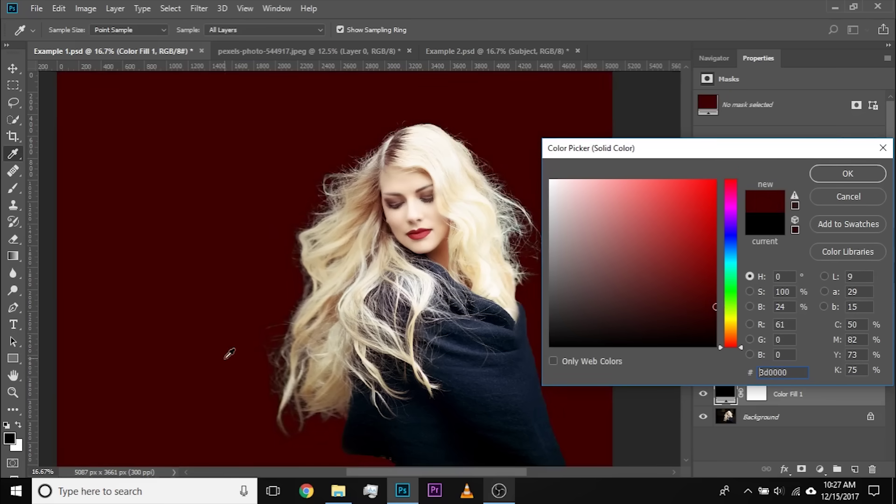
{"action": "left_click", "coordinate": [848, 174]}
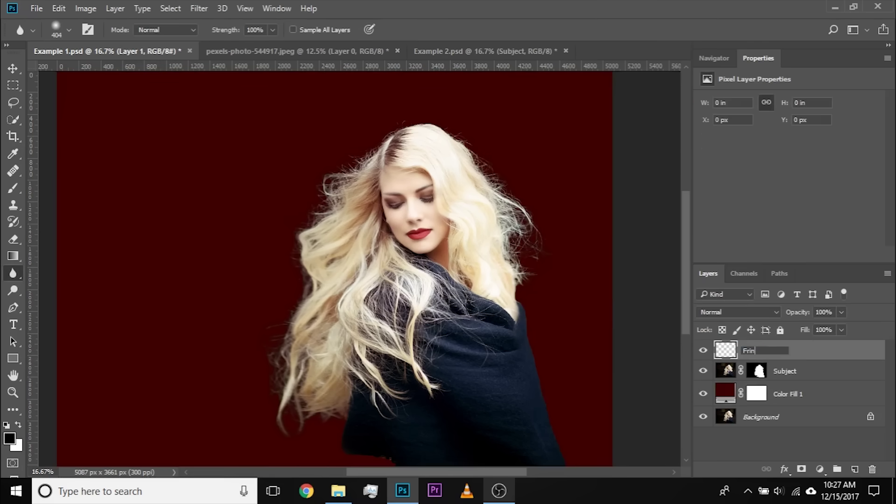
Prepare the new top layer for painting with the Brush tool, naming it Fringes and clipping it to the Subject layer.
{"action": "key", "text": "Return"}
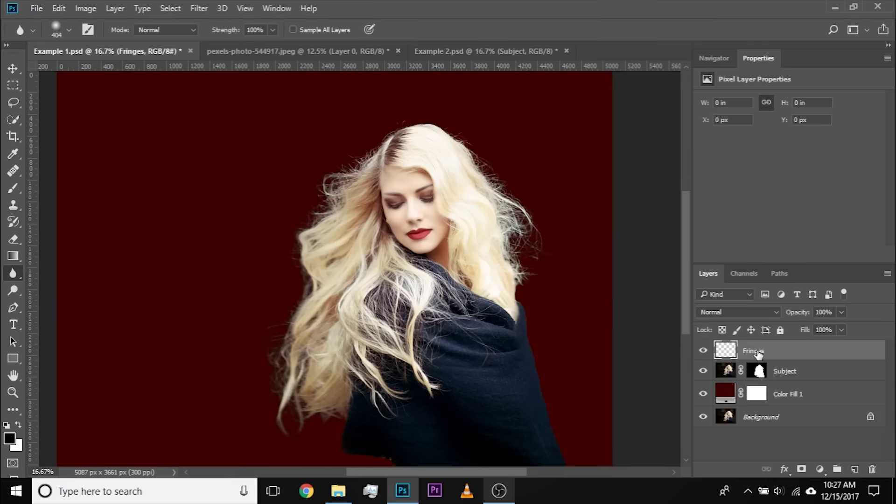
{"action": "left_click", "coordinate": [727, 358], "text": "alt"}
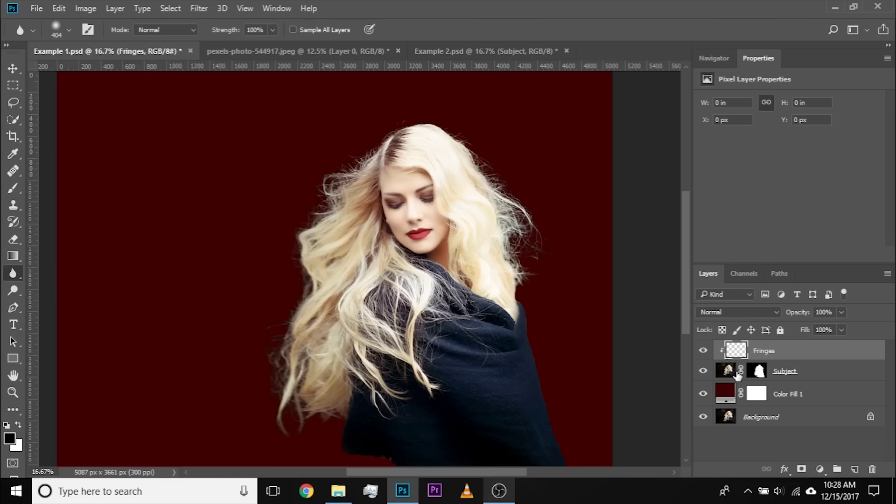
{"action": "left_click", "coordinate": [14, 189]}
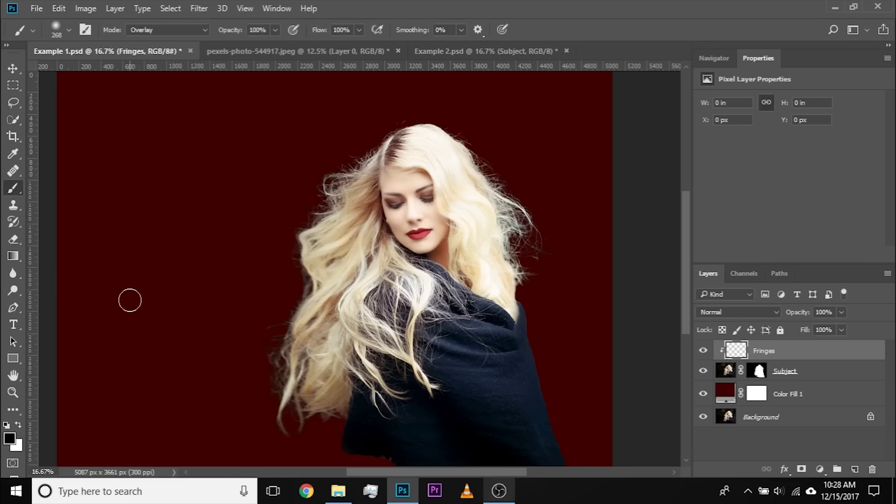
Test black 616 px brush strokes on Fringes with and without its clipping mask, and undo the test.
{"action": "mouse_move", "coordinate": [383, 244]}
{"action": "left_mouse_down"}
{"action": "mouse_move", "coordinate": [419, 261]}
{"action": "mouse_move", "coordinate": [359, 246]}
{"action": "mouse_move", "coordinate": [378, 216]}
{"action": "mouse_move", "coordinate": [221, 268]}
{"action": "mouse_move", "coordinate": [177, 242]}
{"action": "mouse_move", "coordinate": [210, 252]}
{"action": "left_mouse_up"}
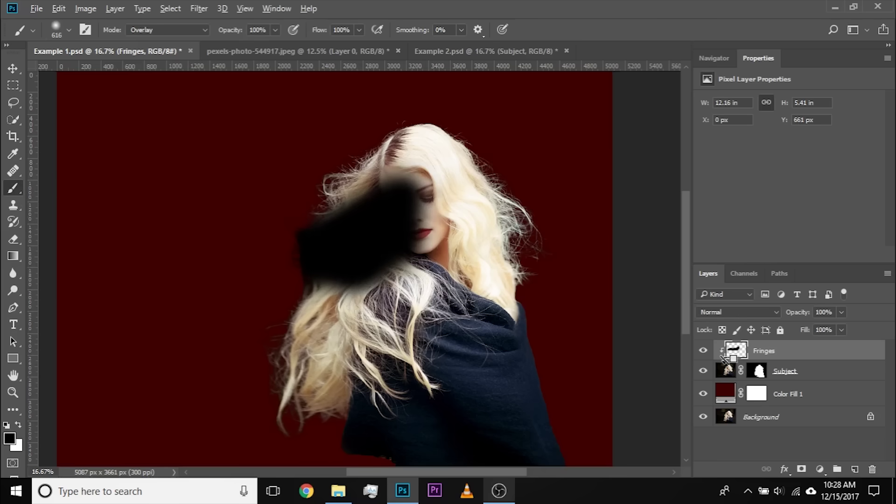
{"action": "left_click", "coordinate": [723, 360], "text": "alt"}
{"action": "mouse_move", "coordinate": [359, 200]}
{"action": "left_mouse_down"}
{"action": "mouse_move", "coordinate": [368, 228]}
{"action": "mouse_move", "coordinate": [403, 210]}
{"action": "mouse_move", "coordinate": [448, 252]}
{"action": "left_mouse_up"}
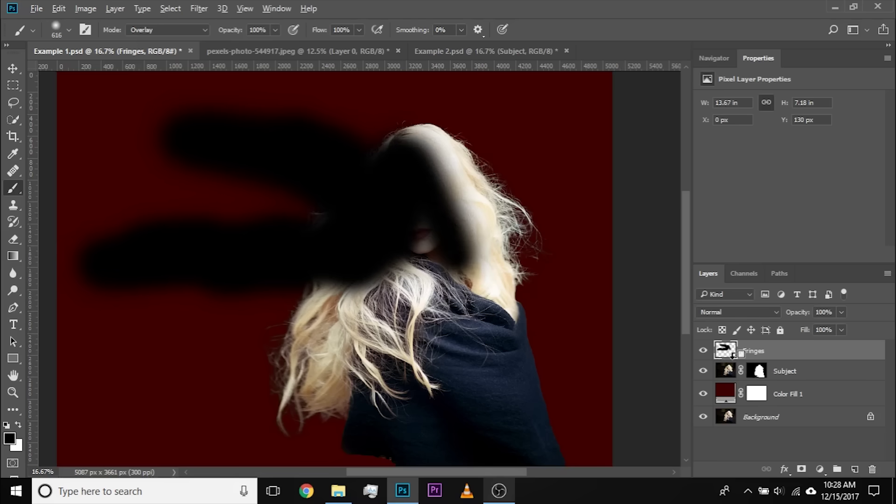
{"action": "left_click", "coordinate": [725, 360], "text": "alt"}
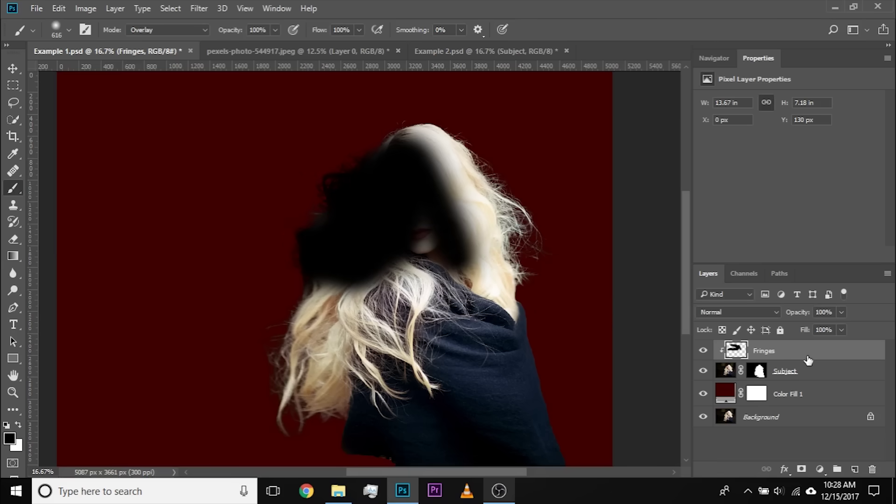
{"action": "key", "text": "ctrl+alt+z"}
{"action": "key", "text": "ctrl+alt+z"}
{"action": "key", "text": "ctrl+alt+z"}
{"action": "key", "text": "ctrl+alt+z"}
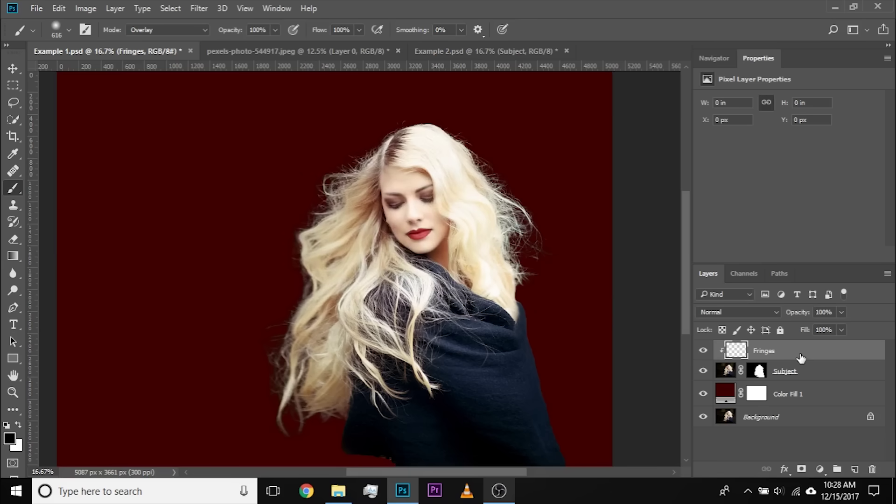
Try painting sampled hair colour in Overlay mode over the dark lower-left flyaway strands with a 154 px brush.
{"action": "key", "text": "ctrl+plus"}
{"action": "key", "text": "ctrl+plus"}
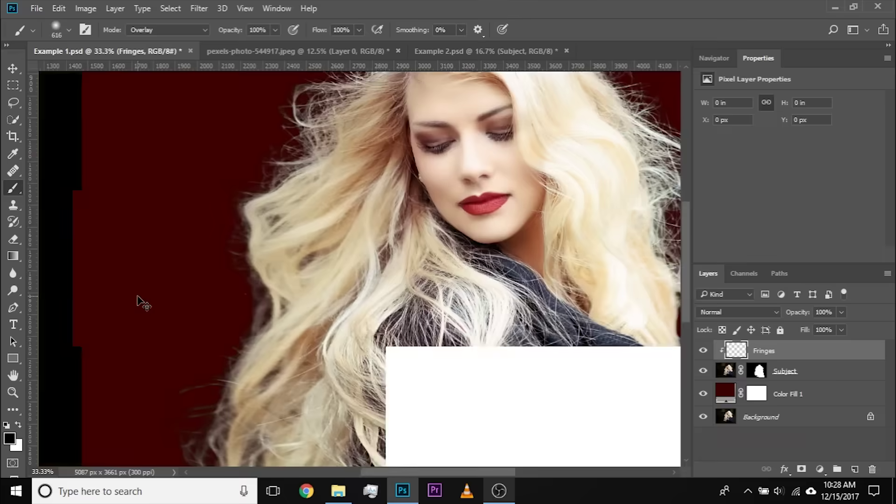
{"action": "key", "text": "ctrl+plus"}
{"action": "key", "text": "ctrl+plus"}
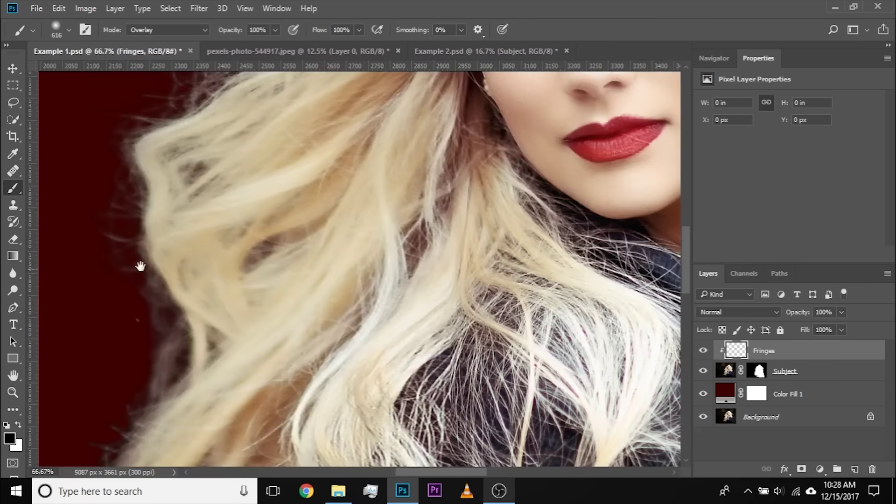
{"action": "left_click_drag", "start_coordinate": [134, 276], "coordinate": [314, 168]}
{"action": "left_click_drag", "start_coordinate": [201, 359], "coordinate": [264, 196]}
{"action": "left_click_drag", "start_coordinate": [243, 296], "coordinate": [290, 319]}
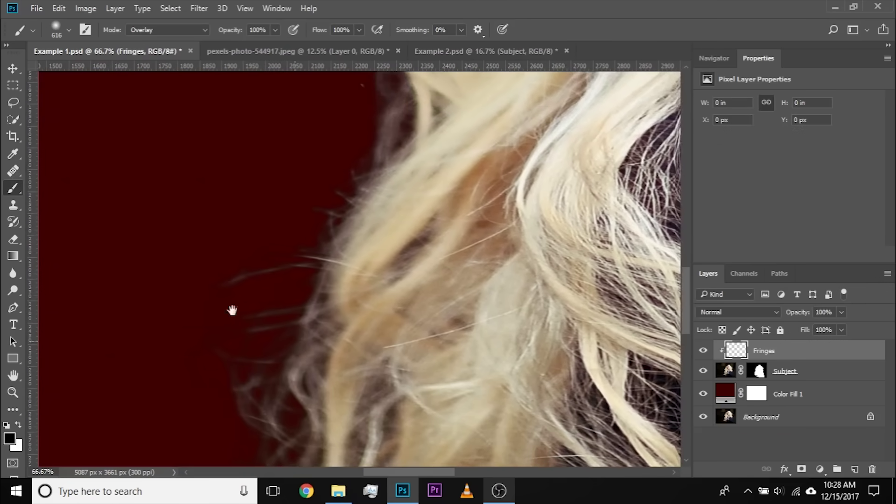
{"action": "left_click_drag", "start_coordinate": [252, 249], "coordinate": [140, 236]}
{"action": "left_click", "coordinate": [358, 237], "text": "alt"}
{"action": "mouse_move", "coordinate": [202, 276]}
{"action": "left_mouse_down"}
{"action": "mouse_move", "coordinate": [234, 278]}
{"action": "mouse_move", "coordinate": [230, 296]}
{"action": "mouse_move", "coordinate": [214, 301]}
{"action": "mouse_move", "coordinate": [209, 330]}
{"action": "mouse_move", "coordinate": [201, 309]}
{"action": "mouse_move", "coordinate": [193, 314]}
{"action": "mouse_move", "coordinate": [255, 257]}
{"action": "mouse_move", "coordinate": [260, 288]}
{"action": "mouse_move", "coordinate": [273, 283]}
{"action": "mouse_move", "coordinate": [258, 294]}
{"action": "left_mouse_up"}
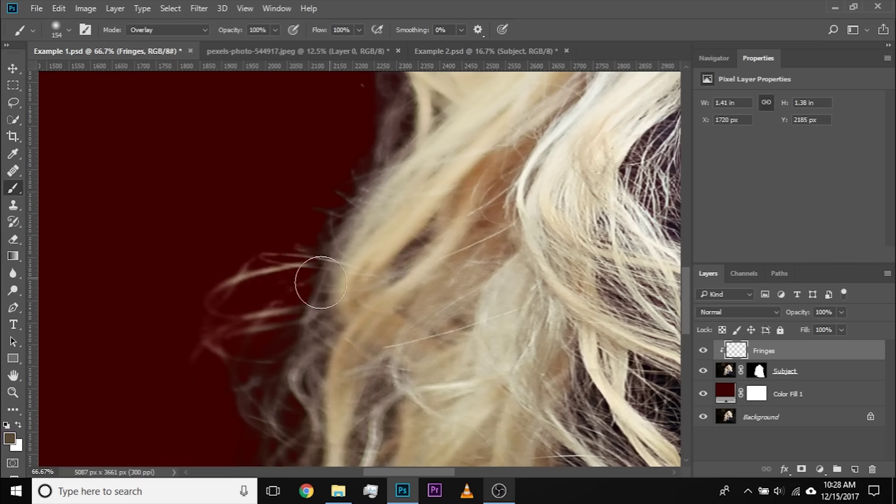
{"action": "mouse_move", "coordinate": [286, 266]}
{"action": "left_mouse_down"}
{"action": "mouse_move", "coordinate": [238, 272]}
{"action": "mouse_move", "coordinate": [233, 279]}
{"action": "mouse_move", "coordinate": [294, 260]}
{"action": "mouse_move", "coordinate": [270, 298]}
{"action": "mouse_move", "coordinate": [226, 332]}
{"action": "mouse_move", "coordinate": [200, 336]}
{"action": "mouse_move", "coordinate": [198, 352]}
{"action": "left_mouse_up"}
Undo the Overlay strokes painted on the Fringes layer.
{"action": "key", "text": "ctrl+z"}
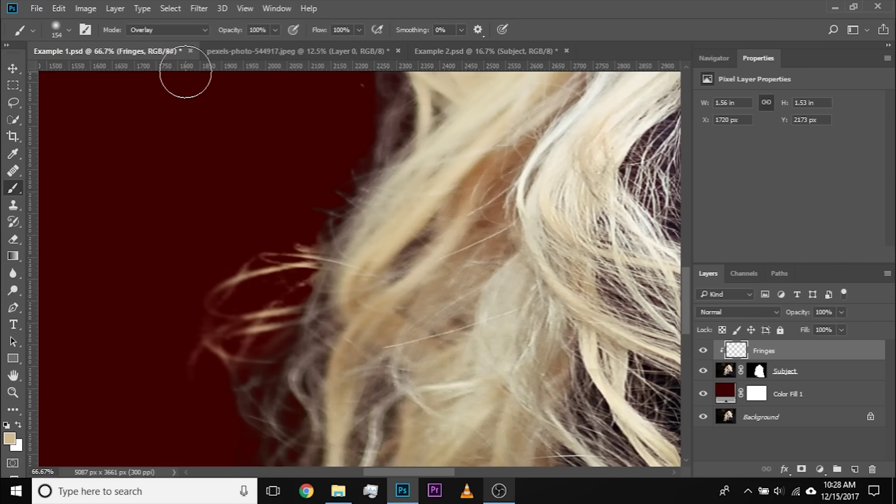
{"action": "key", "text": "ctrl+alt+z"}
{"action": "key", "text": "ctrl+alt+z"}
{"action": "key", "text": "ctrl+alt+z"}
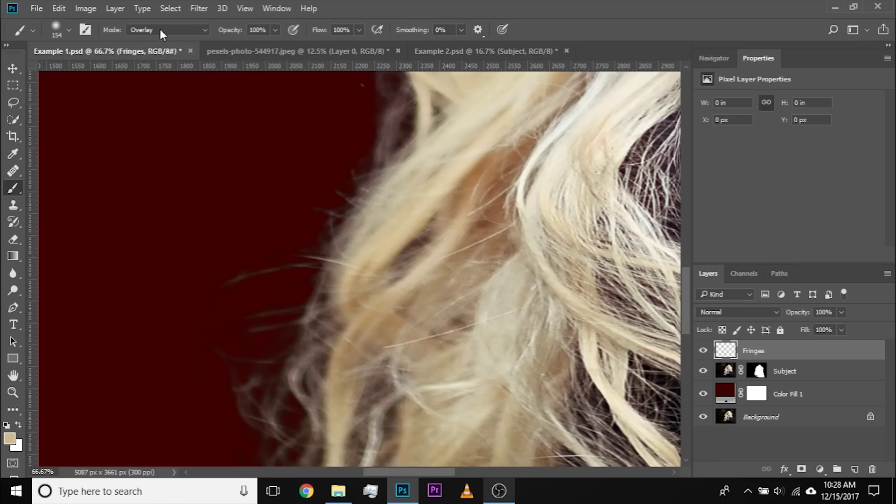
Set the brush's blending mode to Normal and clip the Fringes layer to the Subject layer again.
{"action": "left_click", "coordinate": [160, 30]}
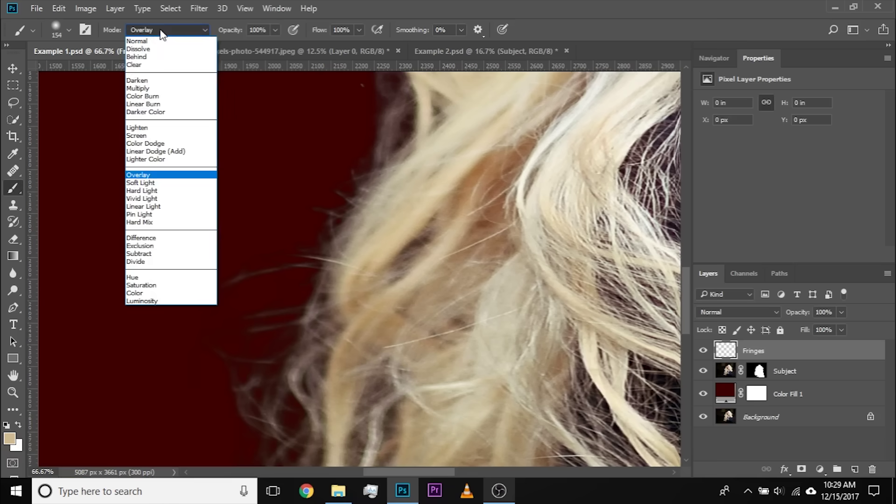
{"action": "left_click", "coordinate": [156, 41]}
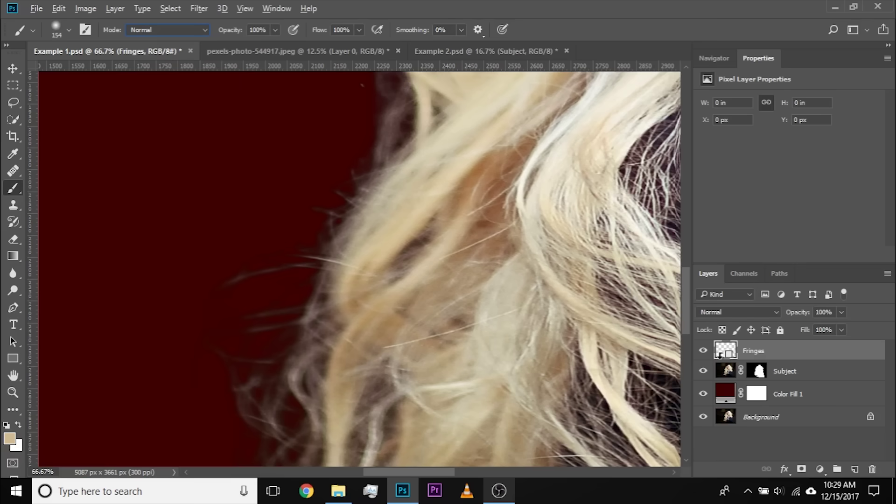
{"action": "left_click", "coordinate": [722, 357], "text": "alt"}
Paint sampled blonde tones on Fringes over the dark lower-left flyaway loops and curls, resampling from the neighbouring hair.
{"action": "mouse_move", "coordinate": [245, 258]}
{"action": "left_mouse_down"}
{"action": "mouse_move", "coordinate": [286, 250]}
{"action": "mouse_move", "coordinate": [242, 364]}
{"action": "left_mouse_up"}
{"action": "left_click_drag", "start_coordinate": [303, 361], "coordinate": [331, 252]}
{"action": "left_click", "coordinate": [344, 252], "text": "alt"}
{"action": "mouse_move", "coordinate": [280, 303]}
{"action": "left_mouse_down"}
{"action": "mouse_move", "coordinate": [273, 239]}
{"action": "mouse_move", "coordinate": [291, 350]}
{"action": "left_mouse_up"}
{"action": "mouse_move", "coordinate": [303, 373]}
{"action": "left_mouse_down"}
{"action": "mouse_move", "coordinate": [305, 303]}
{"action": "mouse_move", "coordinate": [276, 270]}
{"action": "mouse_move", "coordinate": [232, 257]}
{"action": "left_mouse_up"}
{"action": "left_click", "coordinate": [351, 321], "text": "alt"}
{"action": "left_click", "coordinate": [359, 224], "text": "alt"}
{"action": "mouse_move", "coordinate": [267, 287]}
{"action": "left_mouse_down"}
{"action": "mouse_move", "coordinate": [275, 305]}
{"action": "mouse_move", "coordinate": [285, 287]}
{"action": "mouse_move", "coordinate": [297, 295]}
{"action": "mouse_move", "coordinate": [280, 346]}
{"action": "mouse_move", "coordinate": [266, 343]}
{"action": "mouse_move", "coordinate": [288, 340]}
{"action": "left_mouse_up"}
Paint the sampled blonde tone on Fringes over the dark upper strands of the lower-left flyaways, undoing a stray stroke.
{"action": "left_click_drag", "start_coordinate": [239, 135], "coordinate": [226, 246]}
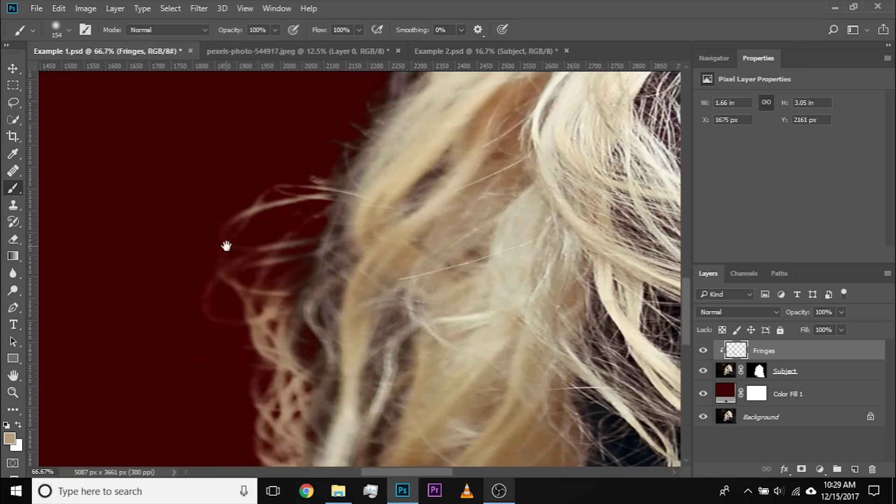
{"action": "mouse_move", "coordinate": [294, 264]}
{"action": "left_mouse_down"}
{"action": "mouse_move", "coordinate": [296, 252]}
{"action": "mouse_move", "coordinate": [308, 250]}
{"action": "mouse_move", "coordinate": [306, 235]}
{"action": "left_mouse_up"}
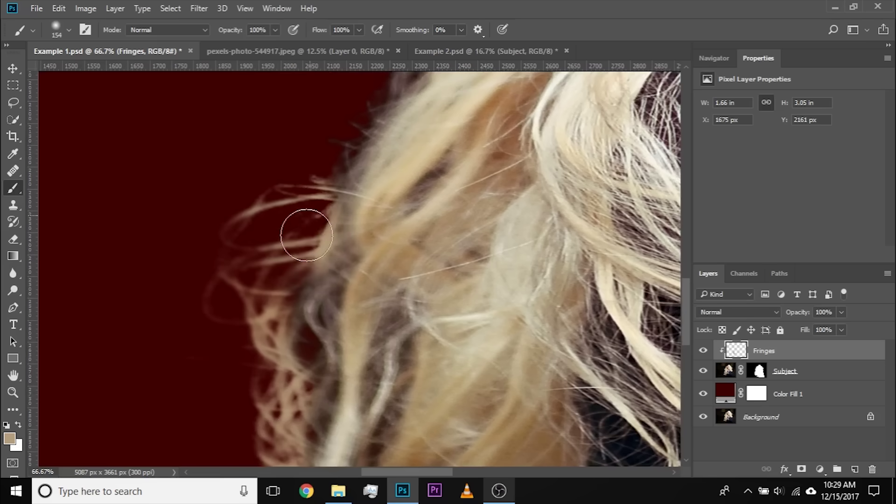
{"action": "key", "text": "ctrl+z"}
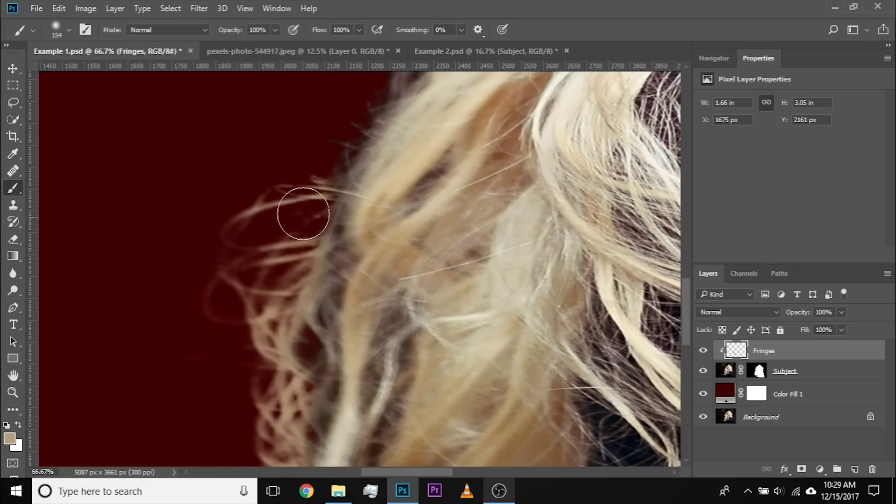
{"action": "left_click_drag", "start_coordinate": [304, 182], "coordinate": [278, 178]}
Resample the hair colour and paint on Fringes over the dark tips and wisps along the bottom edge of the left-hand hair.
{"action": "mouse_move", "coordinate": [224, 329]}
{"action": "left_mouse_down"}
{"action": "mouse_move", "coordinate": [213, 206]}
{"action": "mouse_move", "coordinate": [196, 156]}
{"action": "left_mouse_up"}
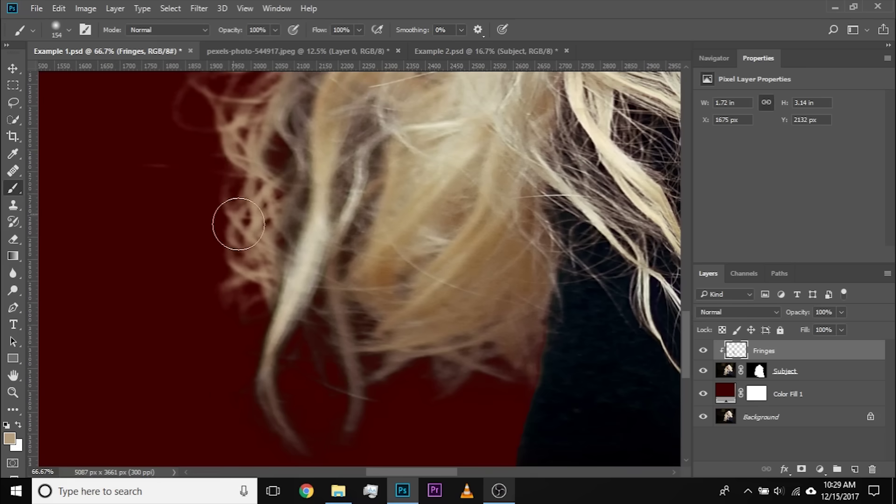
{"action": "left_click_drag", "start_coordinate": [252, 308], "coordinate": [228, 225]}
{"action": "left_click_drag", "start_coordinate": [286, 220], "coordinate": [282, 277]}
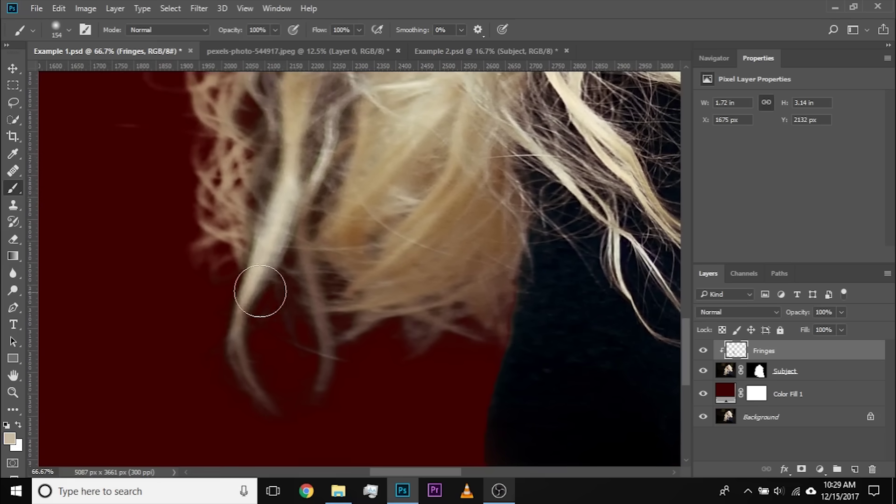
{"action": "left_click", "coordinate": [230, 229], "text": "alt"}
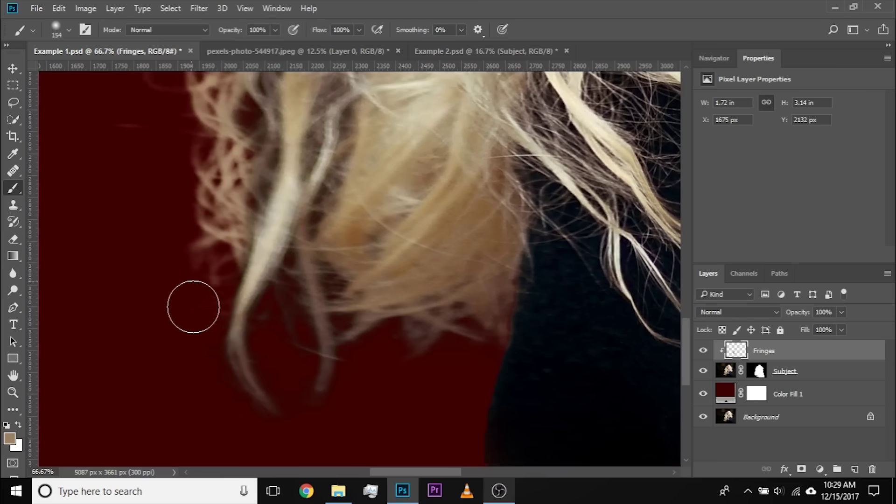
{"action": "mouse_move", "coordinate": [193, 307]}
{"action": "left_mouse_down"}
{"action": "mouse_move", "coordinate": [199, 333]}
{"action": "mouse_move", "coordinate": [249, 383]}
{"action": "mouse_move", "coordinate": [289, 387]}
{"action": "mouse_move", "coordinate": [292, 400]}
{"action": "mouse_move", "coordinate": [279, 317]}
{"action": "mouse_move", "coordinate": [360, 362]}
{"action": "mouse_move", "coordinate": [437, 356]}
{"action": "mouse_move", "coordinate": [498, 344]}
{"action": "left_mouse_up"}
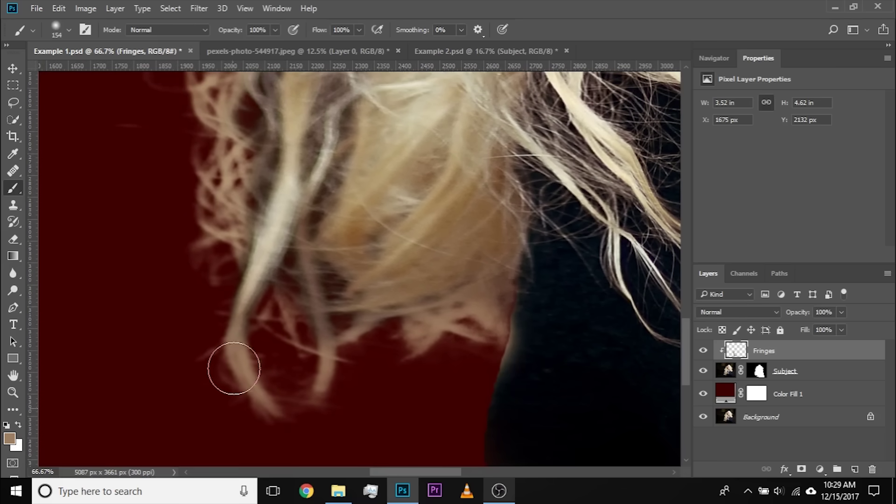
Paint repeatedly resampled blonde tones on Fringes along the middle of the left hair edge and its small curls.
{"action": "left_click_drag", "start_coordinate": [221, 175], "coordinate": [304, 472]}
{"action": "left_click_drag", "start_coordinate": [386, 270], "coordinate": [366, 285]}
{"action": "left_click", "coordinate": [379, 244], "text": "alt"}
{"action": "mouse_move", "coordinate": [339, 230]}
{"action": "left_mouse_down"}
{"action": "mouse_move", "coordinate": [357, 172]}
{"action": "mouse_move", "coordinate": [344, 303]}
{"action": "left_mouse_up"}
{"action": "left_click", "coordinate": [383, 275], "text": "alt"}
{"action": "left_click_drag", "start_coordinate": [380, 274], "coordinate": [319, 161]}
{"action": "left_click_drag", "start_coordinate": [325, 217], "coordinate": [327, 365]}
{"action": "left_click", "coordinate": [377, 268], "text": "alt"}
{"action": "mouse_move", "coordinate": [318, 273]}
{"action": "left_mouse_down"}
{"action": "mouse_move", "coordinate": [318, 205]}
{"action": "mouse_move", "coordinate": [330, 235]}
{"action": "mouse_move", "coordinate": [326, 294]}
{"action": "left_mouse_up"}
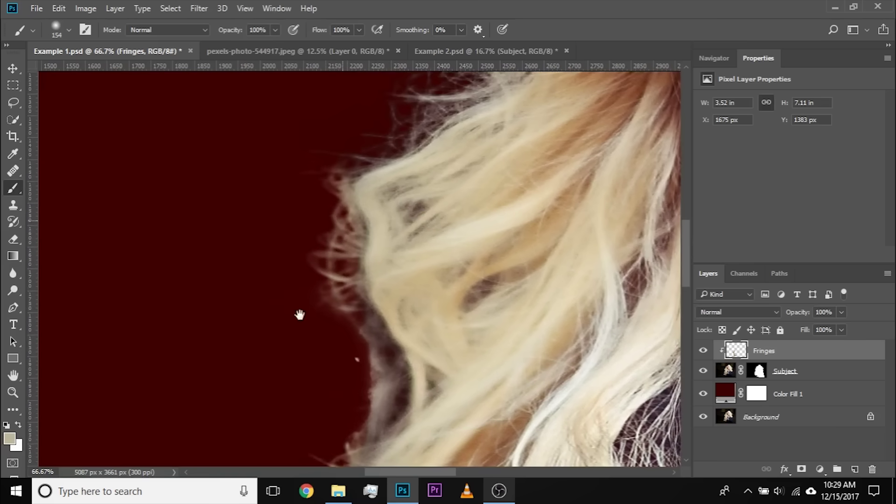
Recolour the dark flyaways along the upper-left hair edge on Fringes with light tones sampled from the neighbouring hair.
{"action": "left_click_drag", "start_coordinate": [328, 260], "coordinate": [256, 421]}
{"action": "left_click", "coordinate": [356, 318], "text": "alt"}
{"action": "mouse_move", "coordinate": [297, 297]}
{"action": "left_mouse_down"}
{"action": "mouse_move", "coordinate": [283, 274]}
{"action": "mouse_move", "coordinate": [367, 251]}
{"action": "mouse_move", "coordinate": [316, 274]}
{"action": "mouse_move", "coordinate": [356, 212]}
{"action": "mouse_move", "coordinate": [400, 192]}
{"action": "left_mouse_up"}
{"action": "left_click_drag", "start_coordinate": [331, 250], "coordinate": [299, 346]}
{"action": "mouse_move", "coordinate": [358, 264]}
{"action": "left_mouse_down"}
{"action": "mouse_move", "coordinate": [374, 210]}
{"action": "mouse_move", "coordinate": [359, 280]}
{"action": "left_mouse_up"}
{"action": "left_click", "coordinate": [455, 255], "text": "alt"}
{"action": "mouse_move", "coordinate": [345, 147]}
{"action": "left_mouse_down"}
{"action": "mouse_move", "coordinate": [368, 175]}
{"action": "mouse_move", "coordinate": [316, 266]}
{"action": "left_mouse_up"}
Paint a sampled greyish hair tone on Fringes over the flyaways left of the parting with a 127 px brush.
{"action": "left_click_drag", "start_coordinate": [435, 215], "coordinate": [330, 270]}
{"action": "mouse_move", "coordinate": [387, 212]}
{"action": "left_mouse_down"}
{"action": "mouse_move", "coordinate": [356, 192]}
{"action": "mouse_move", "coordinate": [444, 148]}
{"action": "left_mouse_up"}
{"action": "left_click_drag", "start_coordinate": [376, 189], "coordinate": [239, 309]}
{"action": "left_click", "coordinate": [362, 239], "text": "alt"}
{"action": "mouse_move", "coordinate": [356, 205]}
{"action": "left_mouse_down"}
{"action": "mouse_move", "coordinate": [436, 156]}
{"action": "mouse_move", "coordinate": [460, 200]}
{"action": "mouse_move", "coordinate": [489, 225]}
{"action": "left_mouse_up"}
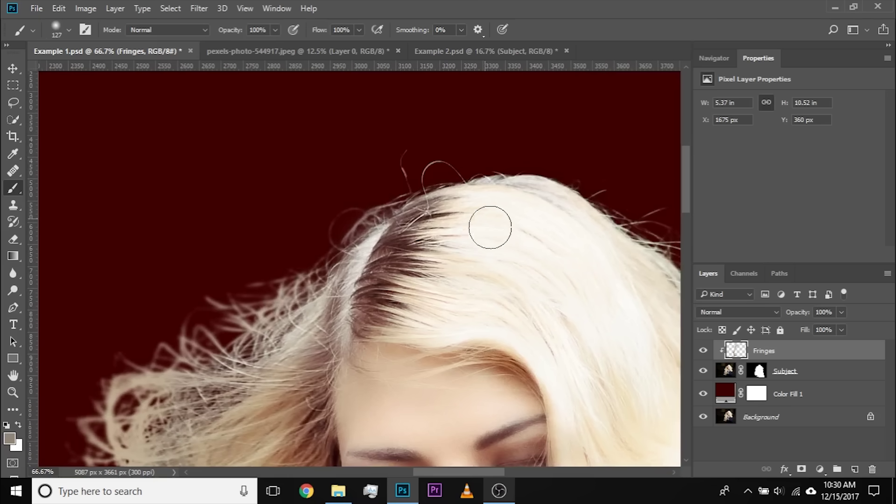
Paint sampled pale blonde on Fringes over the dark flyaways on the right slope of the crown.
{"action": "left_click_drag", "start_coordinate": [541, 203], "coordinate": [432, 190]}
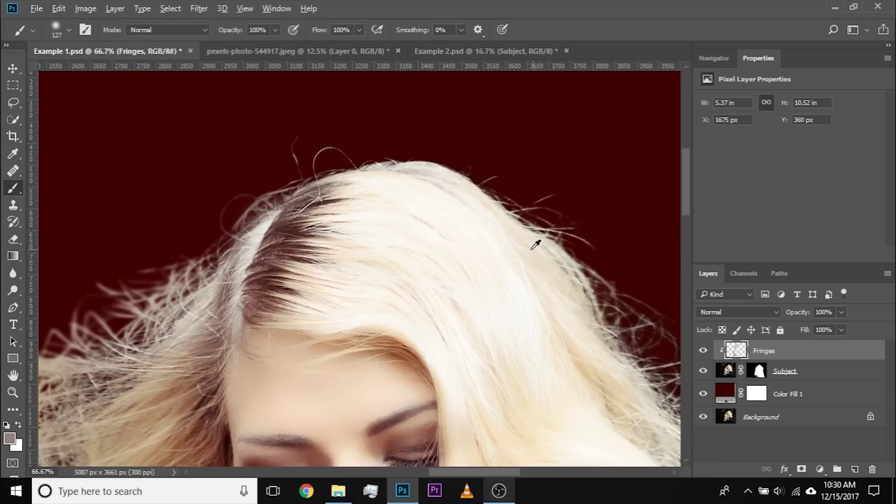
{"action": "mouse_move", "coordinate": [523, 236]}
{"action": "left_mouse_down"}
{"action": "mouse_move", "coordinate": [520, 225]}
{"action": "mouse_move", "coordinate": [529, 232]}
{"action": "mouse_move", "coordinate": [523, 238]}
{"action": "mouse_move", "coordinate": [473, 239]}
{"action": "left_mouse_up"}
{"action": "mouse_move", "coordinate": [520, 205]}
{"action": "left_mouse_down"}
{"action": "mouse_move", "coordinate": [537, 211]}
{"action": "mouse_move", "coordinate": [472, 190]}
{"action": "mouse_move", "coordinate": [416, 133]}
{"action": "left_mouse_up"}
{"action": "left_click_drag", "start_coordinate": [597, 286], "coordinate": [493, 212]}
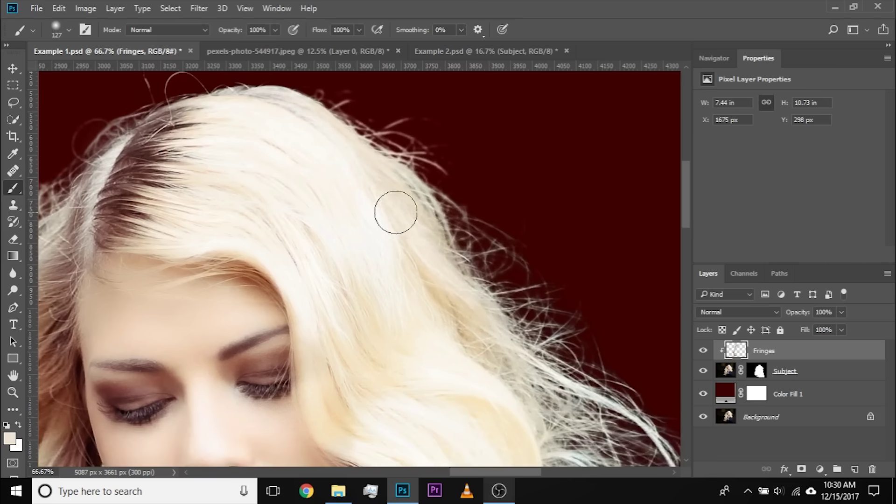
{"action": "mouse_move", "coordinate": [472, 198]}
{"action": "left_mouse_down"}
{"action": "mouse_move", "coordinate": [496, 224]}
{"action": "mouse_move", "coordinate": [542, 242]}
{"action": "mouse_move", "coordinate": [499, 225]}
{"action": "mouse_move", "coordinate": [486, 242]}
{"action": "mouse_move", "coordinate": [571, 306]}
{"action": "mouse_move", "coordinate": [448, 259]}
{"action": "left_mouse_up"}
Paint resampled light blonde tones on Fringes over the long flyaways down the right side, enlarging the brush to 292 px.
{"action": "left_click", "coordinate": [299, 252], "text": "alt"}
{"action": "mouse_move", "coordinate": [415, 288]}
{"action": "left_mouse_down"}
{"action": "mouse_move", "coordinate": [560, 294]}
{"action": "mouse_move", "coordinate": [498, 170]}
{"action": "left_mouse_up"}
{"action": "mouse_move", "coordinate": [313, 208]}
{"action": "left_mouse_down"}
{"action": "mouse_move", "coordinate": [493, 290]}
{"action": "mouse_move", "coordinate": [475, 223]}
{"action": "left_mouse_up"}
{"action": "left_click", "coordinate": [317, 235], "text": "alt"}
{"action": "left_click_drag", "start_coordinate": [466, 318], "coordinate": [518, 396]}
{"action": "left_click_drag", "start_coordinate": [409, 276], "coordinate": [400, 188]}
{"action": "mouse_move", "coordinate": [413, 313]}
{"action": "left_mouse_down"}
{"action": "mouse_move", "coordinate": [425, 376]}
{"action": "mouse_move", "coordinate": [483, 234]}
{"action": "left_mouse_up"}
{"action": "left_click_drag", "start_coordinate": [551, 344], "coordinate": [527, 216]}
{"action": "mouse_move", "coordinate": [411, 301]}
{"action": "left_mouse_down"}
{"action": "mouse_move", "coordinate": [433, 272]}
{"action": "mouse_move", "coordinate": [438, 361]}
{"action": "left_mouse_up"}
Examine the recoloured hair edges up close, especially the dark gap on the left side, and in the full picture.
{"action": "left_click_drag", "start_coordinate": [201, 126], "coordinate": [360, 420]}
{"action": "mouse_move", "coordinate": [224, 84]}
{"action": "left_mouse_down"}
{"action": "mouse_move", "coordinate": [341, 248]}
{"action": "mouse_move", "coordinate": [402, 225]}
{"action": "left_mouse_up"}
{"action": "key", "text": "ctrl+minus"}
{"action": "key", "text": "ctrl+minus"}
{"action": "key", "text": "ctrl+minus"}
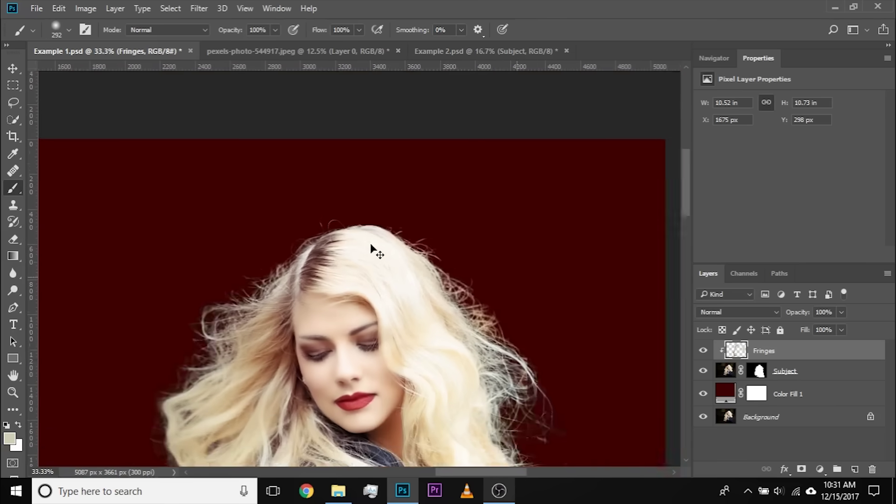
{"action": "key", "text": "ctrl+plus"}
{"action": "left_click_drag", "start_coordinate": [187, 397], "coordinate": [316, 230]}
{"action": "left_click_drag", "start_coordinate": [334, 365], "coordinate": [385, 264]}
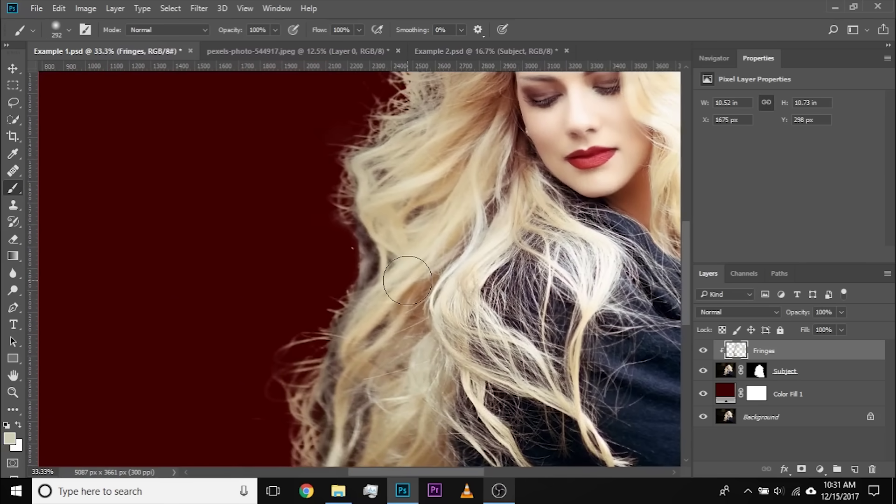
{"action": "key", "text": "ctrl+plus"}
{"action": "key", "text": "ctrl+plus"}
{"action": "left_click", "coordinate": [374, 281], "text": "alt"}
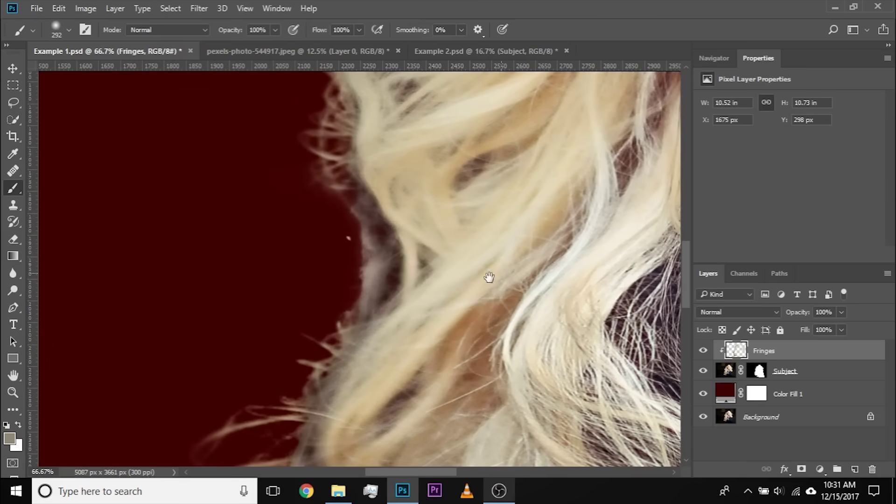
{"action": "key", "text": "ctrl+minus"}
{"action": "key", "text": "ctrl+minus"}
{"action": "key", "text": "ctrl+minus"}
{"action": "key", "text": "ctrl+minus"}
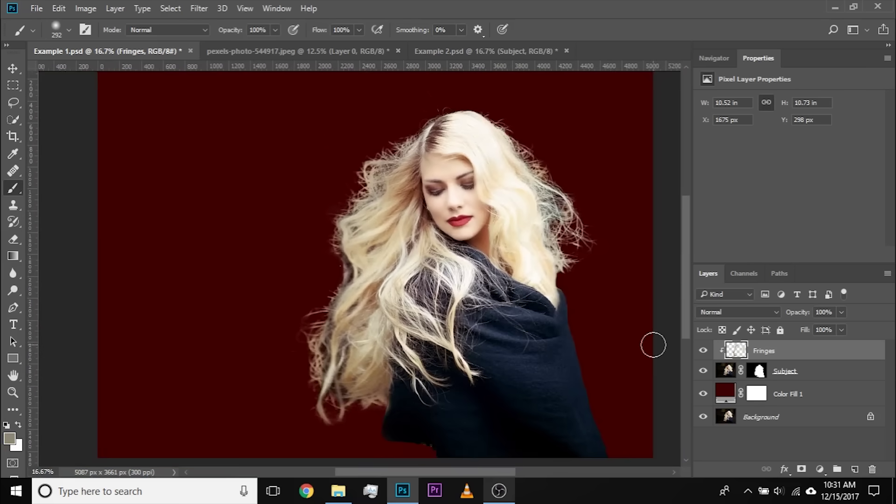
Compare the result with the original by switching off the Subject mask and the Fringes layer, and restore both.
{"action": "left_click", "coordinate": [759, 371], "text": "shift"}
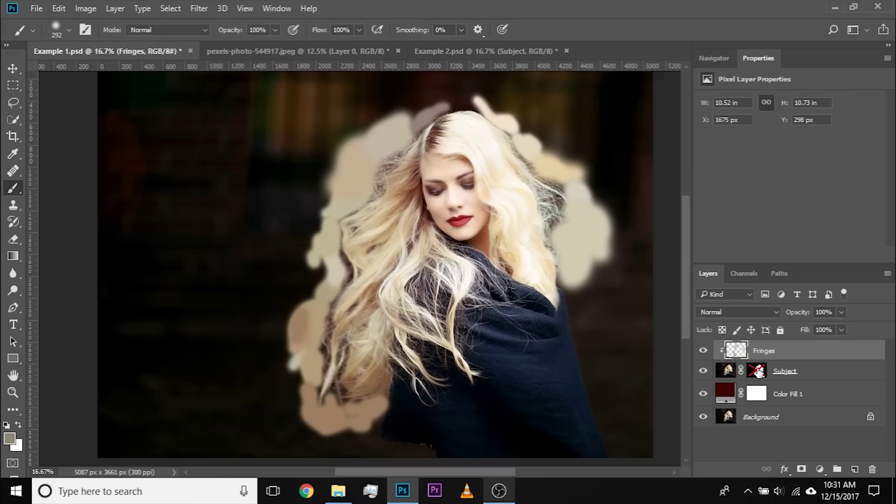
{"action": "left_click", "coordinate": [703, 350]}
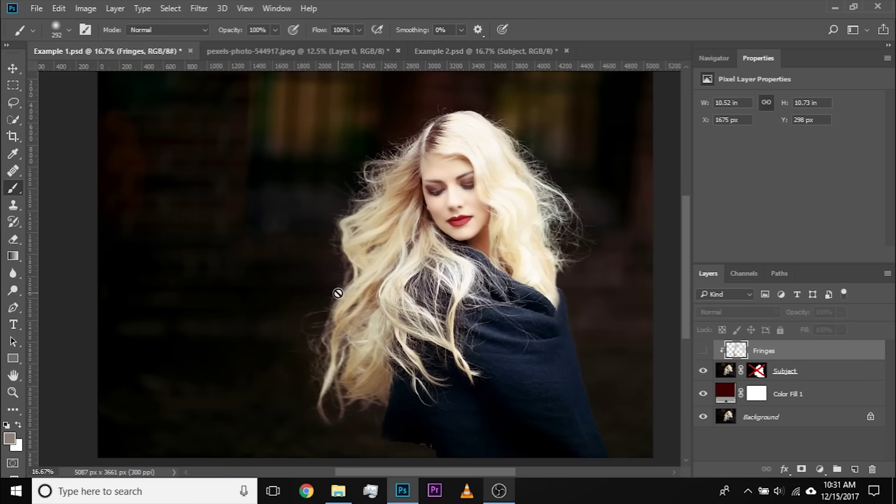
{"action": "left_click", "coordinate": [758, 372], "text": "shift"}
{"action": "left_click", "coordinate": [703, 351]}
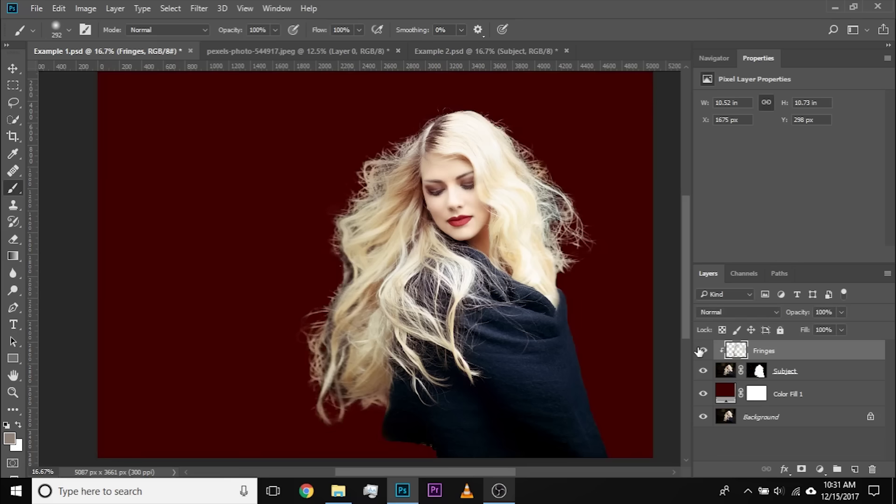
Use the Clone Stamp on Fringes to cover dark patches near the bottom ends of the left-hand hair with neighbouring blonde texture.
{"action": "key", "text": "ctrl+plus"}
{"action": "key", "text": "ctrl+plus"}
{"action": "key", "text": "ctrl+plus"}
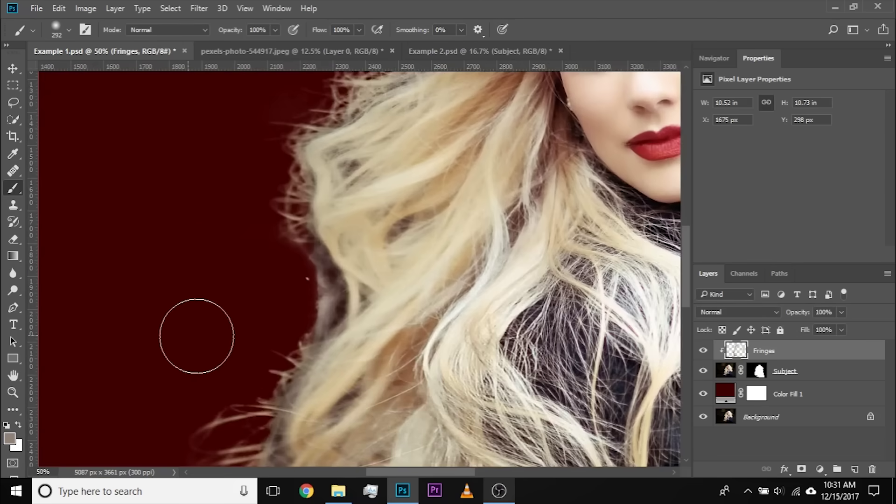
{"action": "left_click_drag", "start_coordinate": [303, 334], "coordinate": [289, 145]}
{"action": "left_click_drag", "start_coordinate": [296, 345], "coordinate": [282, 253]}
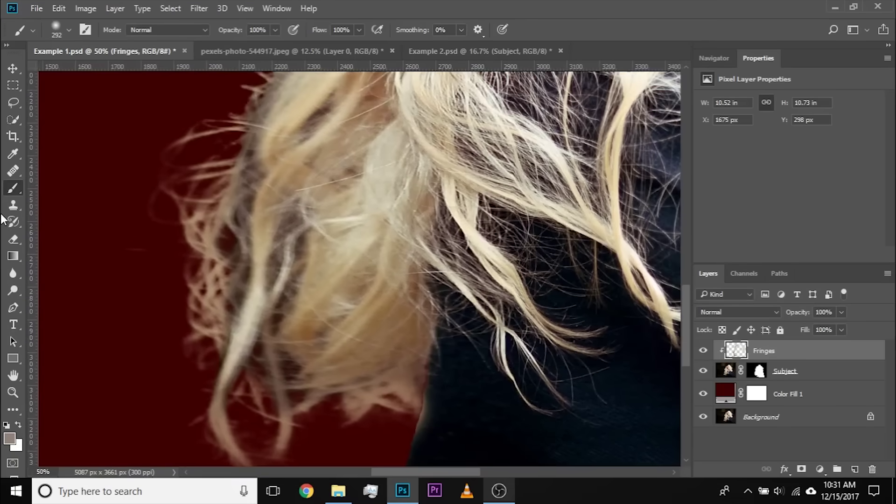
{"action": "left_click", "coordinate": [13, 206]}
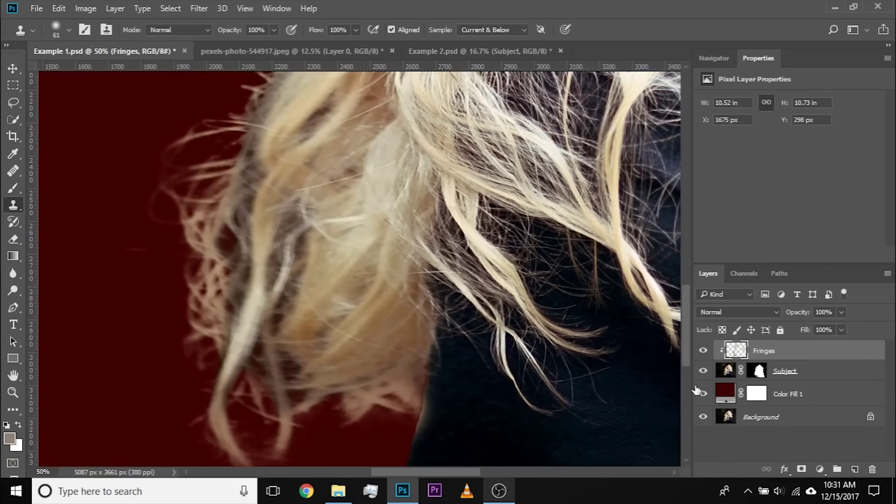
{"action": "left_click_drag", "start_coordinate": [299, 347], "coordinate": [314, 343]}
{"action": "left_click_drag", "start_coordinate": [349, 393], "coordinate": [336, 394]}
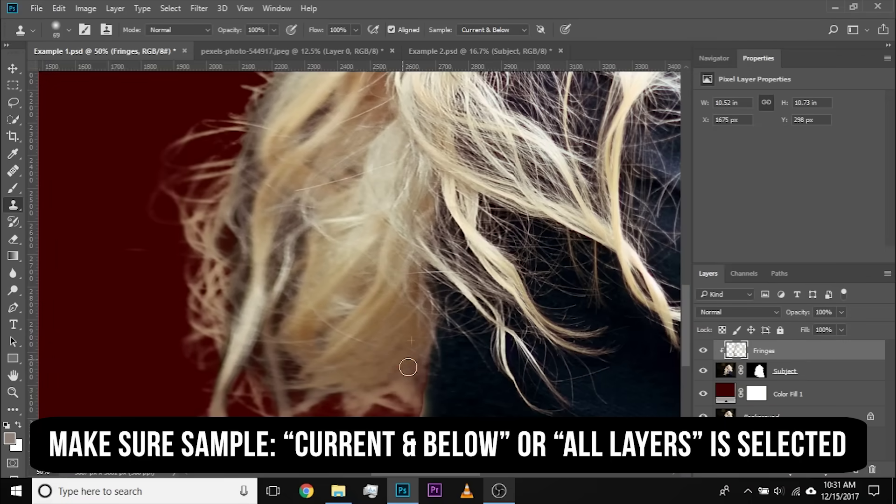
{"action": "mouse_move", "coordinate": [335, 381]}
{"action": "left_mouse_down"}
{"action": "mouse_move", "coordinate": [296, 376]}
{"action": "mouse_move", "coordinate": [322, 366]}
{"action": "left_mouse_up"}
Resample nearby hair and clone it over the dark gaps beside the long light strand in the lower-left hair.
{"action": "left_click", "coordinate": [320, 360], "text": "alt"}
{"action": "mouse_move", "coordinate": [269, 359]}
{"action": "left_mouse_down"}
{"action": "mouse_move", "coordinate": [300, 366]}
{"action": "mouse_move", "coordinate": [298, 379]}
{"action": "mouse_move", "coordinate": [302, 367]}
{"action": "left_mouse_up"}
{"action": "left_click", "coordinate": [334, 345], "text": "alt"}
{"action": "mouse_move", "coordinate": [306, 301]}
{"action": "left_mouse_down"}
{"action": "mouse_move", "coordinate": [338, 346]}
{"action": "mouse_move", "coordinate": [301, 370]}
{"action": "left_mouse_up"}
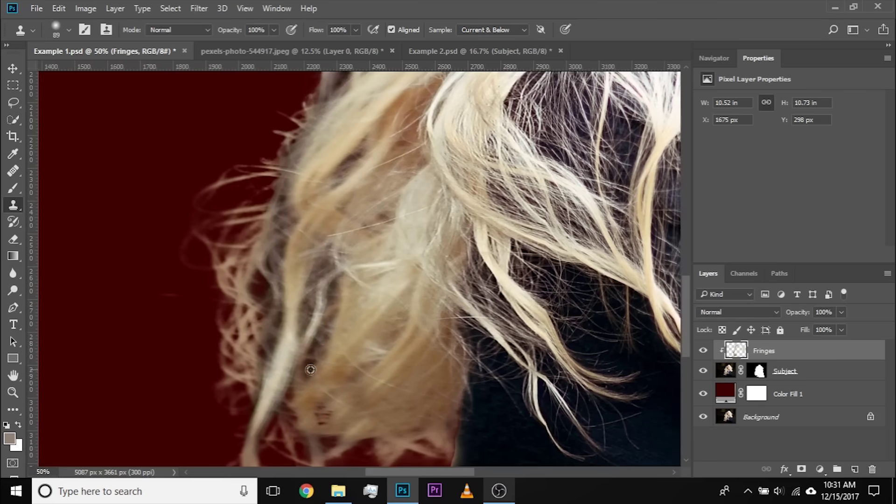
Clone sampled blonde texture over the dark strands higher in the lower-left hair, undoing the unwanted stamping.
{"action": "left_click_drag", "start_coordinate": [267, 268], "coordinate": [272, 282]}
{"action": "left_click_drag", "start_coordinate": [318, 262], "coordinate": [334, 262]}
{"action": "left_click", "coordinate": [311, 248], "text": "alt"}
{"action": "mouse_move", "coordinate": [289, 223]}
{"action": "left_mouse_down"}
{"action": "mouse_move", "coordinate": [295, 253]}
{"action": "mouse_move", "coordinate": [328, 242]}
{"action": "mouse_move", "coordinate": [336, 255]}
{"action": "left_mouse_up"}
{"action": "left_click", "coordinate": [323, 237], "text": "alt"}
{"action": "mouse_move", "coordinate": [323, 322]}
{"action": "left_mouse_down"}
{"action": "mouse_move", "coordinate": [375, 296]}
{"action": "mouse_move", "coordinate": [384, 300]}
{"action": "mouse_move", "coordinate": [401, 260]}
{"action": "mouse_move", "coordinate": [375, 262]}
{"action": "left_mouse_up"}
{"action": "key", "text": "ctrl+alt+z"}
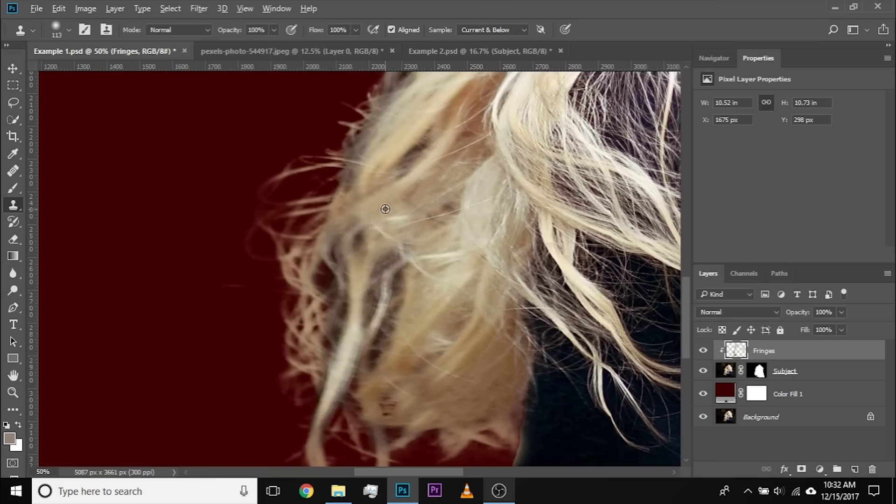
Keep cloning blonde hair over the remaining dark areas along the inner left edge with freshly sampled sources.
{"action": "mouse_move", "coordinate": [385, 281]}
{"action": "left_mouse_down"}
{"action": "mouse_move", "coordinate": [436, 257]}
{"action": "mouse_move", "coordinate": [395, 276]}
{"action": "left_mouse_up"}
{"action": "left_click_drag", "start_coordinate": [471, 148], "coordinate": [416, 311]}
{"action": "left_click", "coordinate": [404, 248], "text": "alt"}
{"action": "mouse_move", "coordinate": [383, 240]}
{"action": "left_mouse_down"}
{"action": "mouse_move", "coordinate": [343, 310]}
{"action": "mouse_move", "coordinate": [374, 302]}
{"action": "left_mouse_up"}
{"action": "left_click_drag", "start_coordinate": [374, 302], "coordinate": [404, 302]}
{"action": "left_click_drag", "start_coordinate": [397, 233], "coordinate": [380, 287]}
{"action": "left_click", "coordinate": [387, 274], "text": "alt"}
{"action": "left_click_drag", "start_coordinate": [343, 232], "coordinate": [376, 263]}
{"action": "mouse_move", "coordinate": [372, 202]}
{"action": "left_mouse_down"}
{"action": "mouse_move", "coordinate": [396, 279]}
{"action": "mouse_move", "coordinate": [362, 334]}
{"action": "left_mouse_up"}
{"action": "left_click_drag", "start_coordinate": [390, 258], "coordinate": [359, 330]}
{"action": "mouse_move", "coordinate": [423, 247]}
{"action": "left_mouse_down"}
{"action": "mouse_move", "coordinate": [397, 260]}
{"action": "mouse_move", "coordinate": [430, 286]}
{"action": "mouse_move", "coordinate": [406, 279]}
{"action": "mouse_move", "coordinate": [391, 291]}
{"action": "mouse_move", "coordinate": [384, 271]}
{"action": "mouse_move", "coordinate": [384, 282]}
{"action": "mouse_move", "coordinate": [421, 280]}
{"action": "mouse_move", "coordinate": [403, 262]}
{"action": "mouse_move", "coordinate": [379, 292]}
{"action": "left_mouse_up"}
Clone resampled blonde texture with a brush of up to 173 px over the last dark patches further up the left-hand hair.
{"action": "left_click", "coordinate": [462, 263], "text": "alt"}
{"action": "left_click", "coordinate": [444, 260], "text": "alt"}
{"action": "left_click", "coordinate": [445, 252], "text": "alt"}
{"action": "left_click", "coordinate": [443, 256], "text": "alt"}
{"action": "left_click_drag", "start_coordinate": [411, 324], "coordinate": [430, 308]}
{"action": "mouse_move", "coordinate": [368, 364]}
{"action": "left_mouse_down"}
{"action": "mouse_move", "coordinate": [395, 317]}
{"action": "mouse_move", "coordinate": [309, 362]}
{"action": "left_mouse_up"}
{"action": "left_click", "coordinate": [394, 318], "text": "alt"}
{"action": "mouse_move", "coordinate": [504, 173]}
{"action": "left_mouse_down"}
{"action": "mouse_move", "coordinate": [397, 305]}
{"action": "mouse_move", "coordinate": [373, 294]}
{"action": "left_mouse_up"}
{"action": "left_click", "coordinate": [397, 304], "text": "alt"}
{"action": "mouse_move", "coordinate": [549, 229]}
{"action": "left_mouse_down"}
{"action": "mouse_move", "coordinate": [451, 268]}
{"action": "mouse_move", "coordinate": [186, 71]}
{"action": "left_mouse_up"}
{"action": "left_click", "coordinate": [402, 261], "text": "alt"}
{"action": "mouse_move", "coordinate": [446, 316]}
{"action": "left_mouse_down"}
{"action": "mouse_move", "coordinate": [384, 100]}
{"action": "mouse_move", "coordinate": [502, 338]}
{"action": "left_mouse_up"}
{"action": "left_click_drag", "start_coordinate": [434, 214], "coordinate": [523, 299]}
{"action": "left_click_drag", "start_coordinate": [406, 166], "coordinate": [516, 276]}
Paint black on the Subject layer mask with a 60 px brush to remove the dark fringe and stray speck at mid-left.
{"action": "key", "text": "ctrl+minus"}
{"action": "key", "text": "ctrl+minus"}
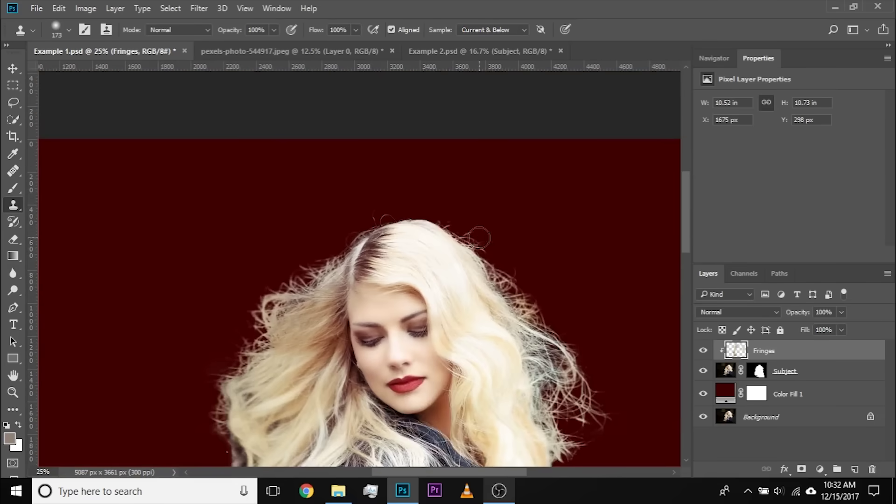
{"action": "left_click_drag", "start_coordinate": [235, 349], "coordinate": [267, 209]}
{"action": "left_click_drag", "start_coordinate": [339, 393], "coordinate": [395, 270]}
{"action": "left_click_drag", "start_coordinate": [331, 347], "coordinate": [366, 278]}
{"action": "left_click_drag", "start_coordinate": [398, 241], "coordinate": [389, 353]}
{"action": "key", "text": "ctrl+plus"}
{"action": "key", "text": "ctrl+plus"}
{"action": "key", "text": "ctrl+plus"}
{"action": "key", "text": "ctrl+plus"}
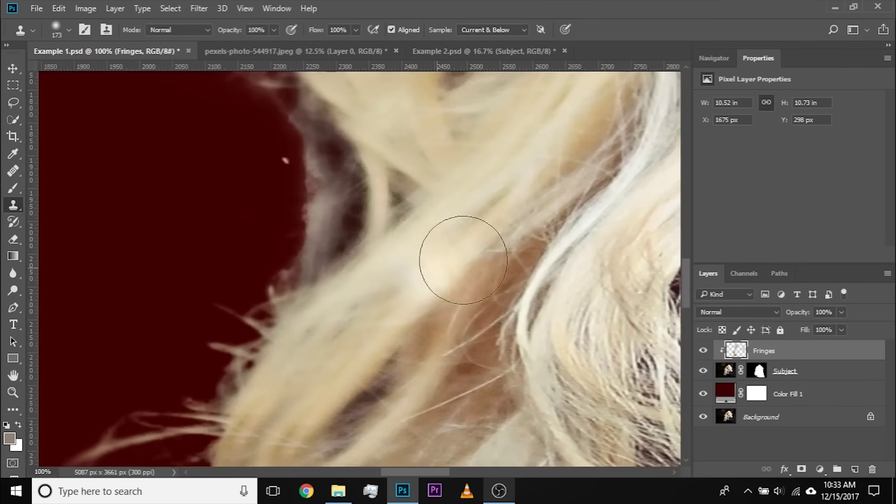
{"action": "left_click", "coordinate": [761, 372]}
{"action": "left_click", "coordinate": [13, 188]}
{"action": "left_click_drag", "start_coordinate": [162, 211], "coordinate": [89, 193]}
{"action": "mouse_move", "coordinate": [312, 171]}
{"action": "left_mouse_down"}
{"action": "mouse_move", "coordinate": [298, 248]}
{"action": "mouse_move", "coordinate": [280, 222]}
{"action": "mouse_move", "coordinate": [321, 245]}
{"action": "mouse_move", "coordinate": [333, 302]}
{"action": "mouse_move", "coordinate": [283, 332]}
{"action": "mouse_move", "coordinate": [286, 280]}
{"action": "mouse_move", "coordinate": [297, 304]}
{"action": "mouse_move", "coordinate": [325, 297]}
{"action": "mouse_move", "coordinate": [291, 327]}
{"action": "mouse_move", "coordinate": [293, 312]}
{"action": "mouse_move", "coordinate": [286, 343]}
{"action": "mouse_move", "coordinate": [302, 326]}
{"action": "mouse_move", "coordinate": [260, 350]}
{"action": "left_mouse_up"}
{"action": "key", "text": "x"}
{"action": "key", "text": "x"}
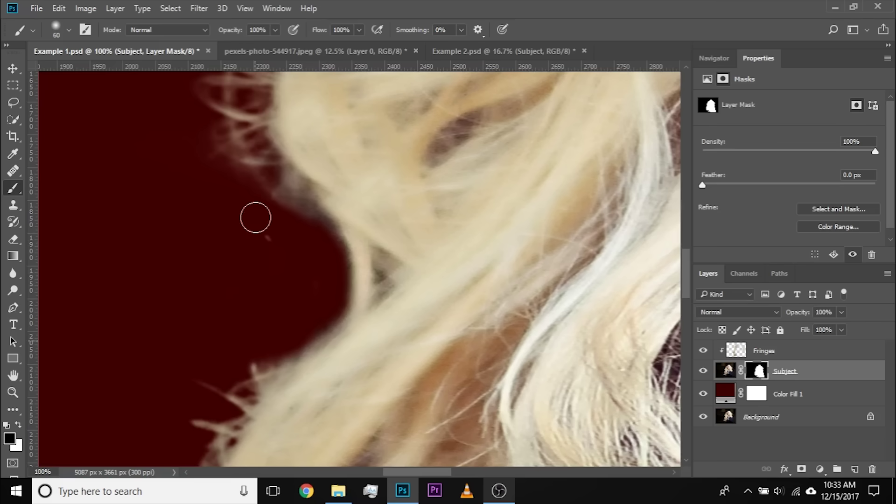
Copy the whole pexels-photo-544917.jpeg image, paste it above Color Fill 1 in Example 1.psd, and delete the fill layer.
{"action": "key", "text": "ctrl+minus"}
{"action": "key", "text": "ctrl+minus"}
{"action": "key", "text": "ctrl+minus"}
{"action": "key", "text": "ctrl+minus"}
{"action": "key", "text": "ctrl+minus"}
{"action": "key", "text": "ctrl+minus"}
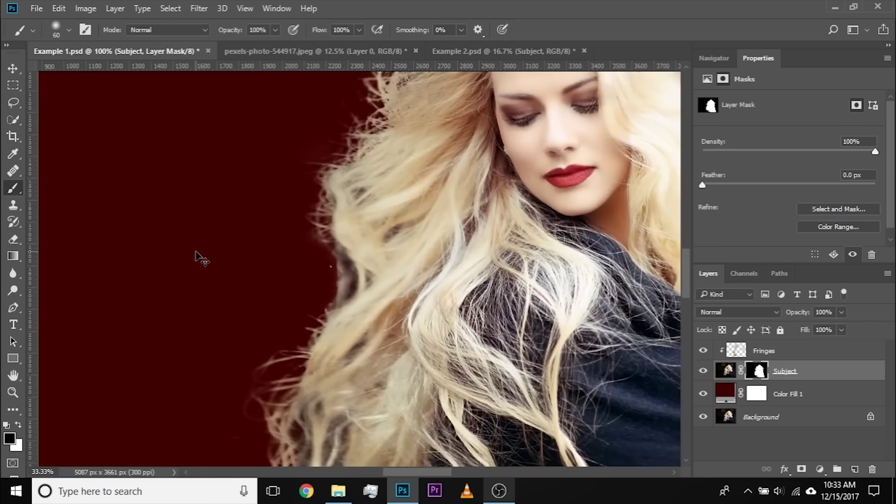
{"action": "key", "text": "ctrl+plus"}
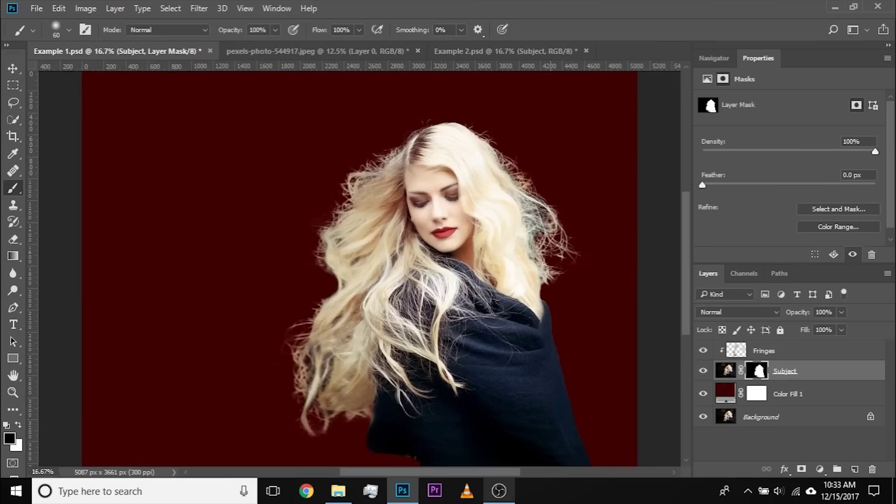
{"action": "left_click", "coordinate": [782, 392]}
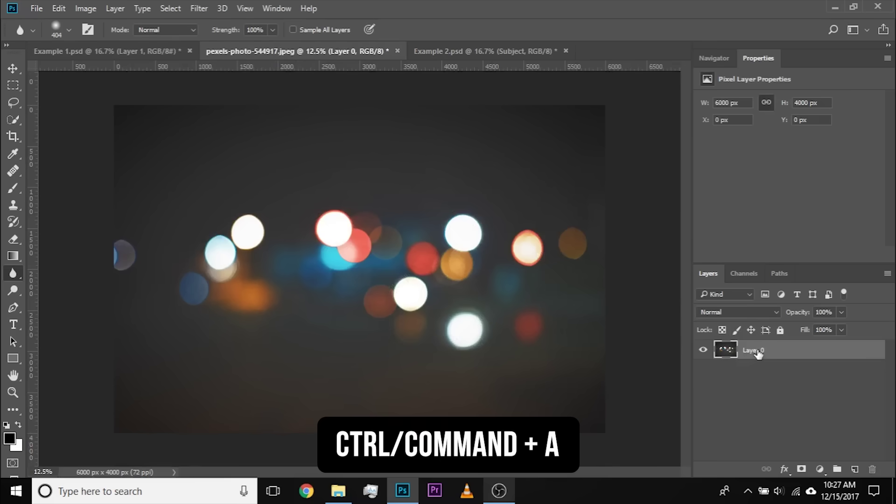
{"action": "key", "text": "ctrl+a"}
{"action": "key", "text": "ctrl+c"}
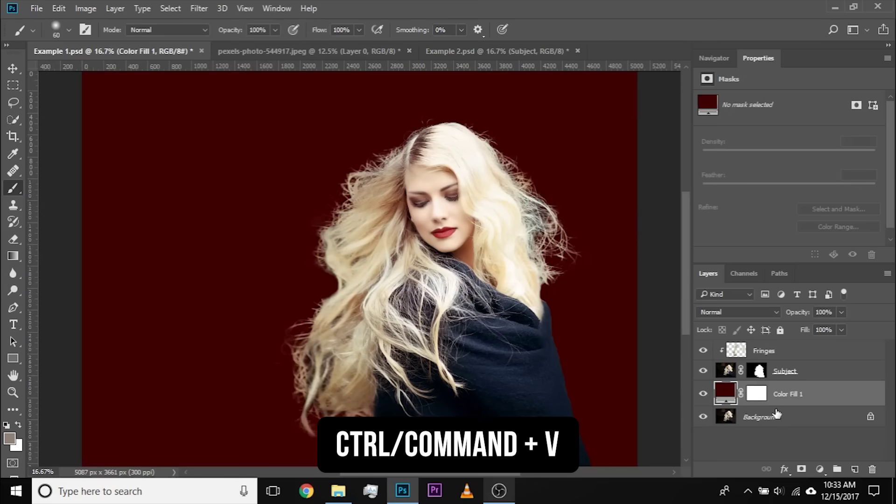
{"action": "key", "text": "ctrl+v"}
{"action": "left_click_drag", "start_coordinate": [806, 419], "coordinate": [873, 470]}
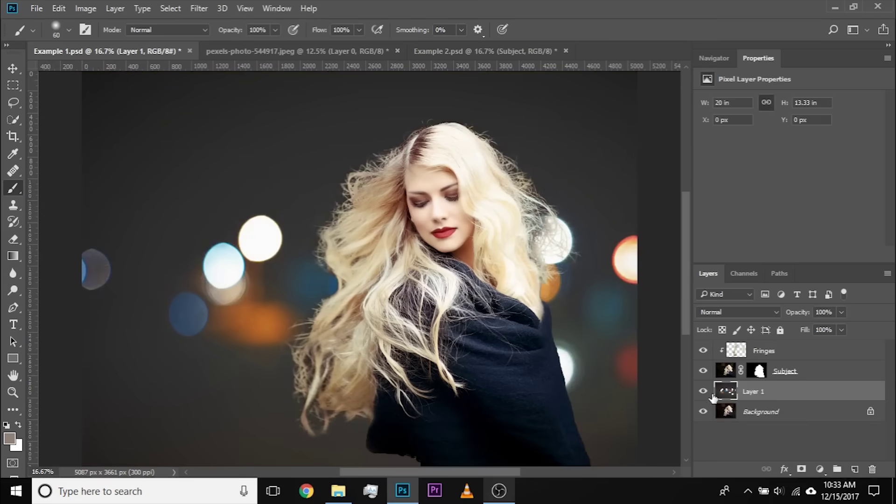
Add a Curves adjustment layer above the Fringes layer.
{"action": "left_click", "coordinate": [792, 358]}
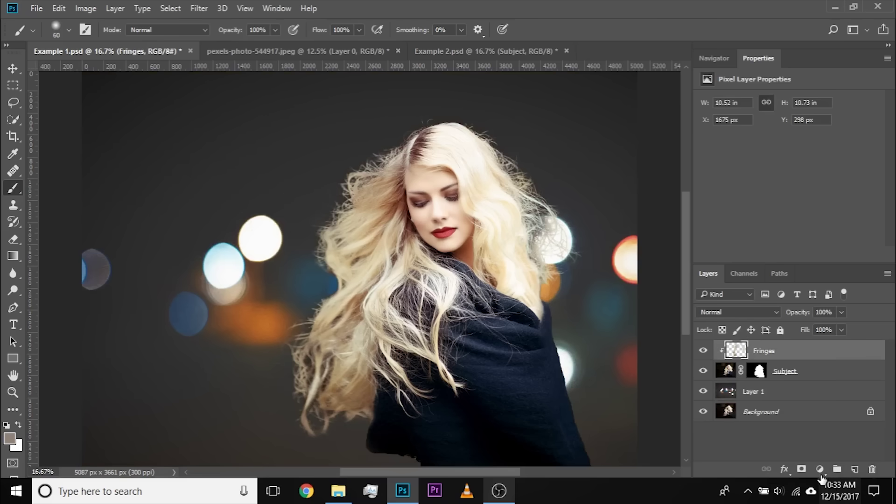
{"action": "left_click", "coordinate": [820, 469]}
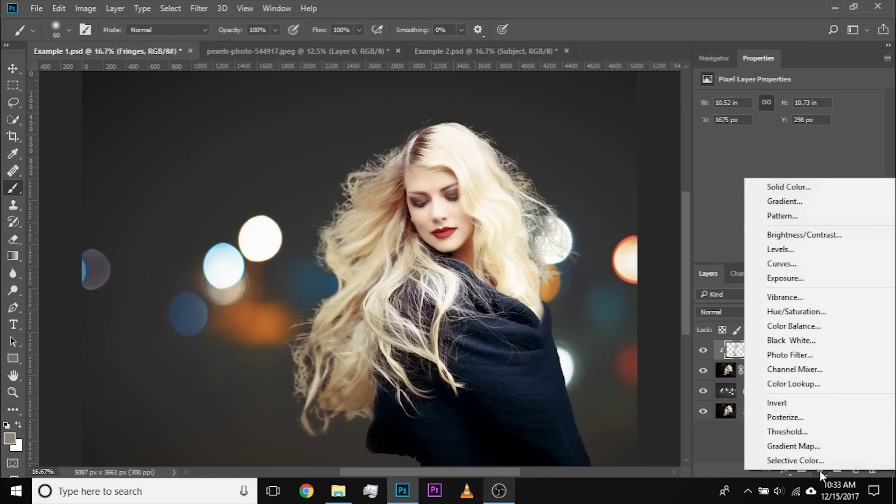
{"action": "left_click", "coordinate": [798, 263]}
{"action": "scroll", "coordinate": [723, 182], "scroll_direction": "down", "scroll_amount": 1}
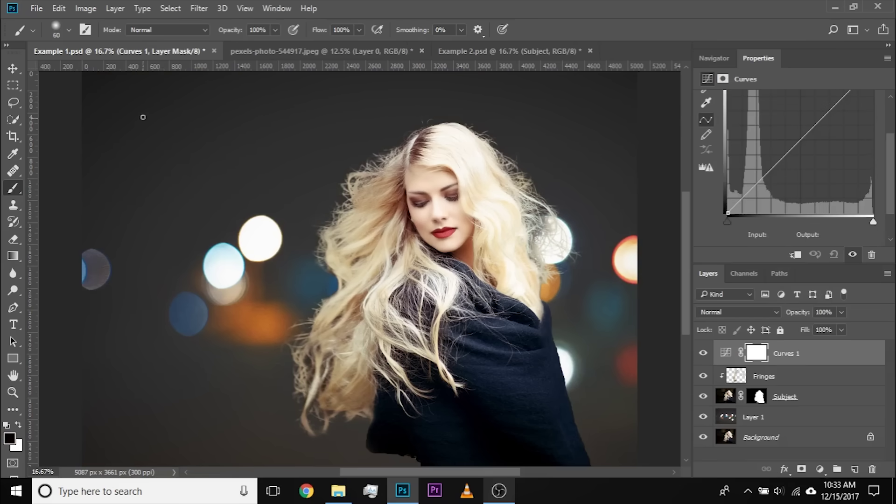
Raise the black point of the Curves 1 adjustment to output 36 and clip the adjustment to the Fringes and Subject layers.
{"action": "scroll", "coordinate": [622, 165], "scroll_direction": "down", "scroll_amount": 1}
{"action": "left_click_drag", "start_coordinate": [729, 209], "coordinate": [721, 192]}
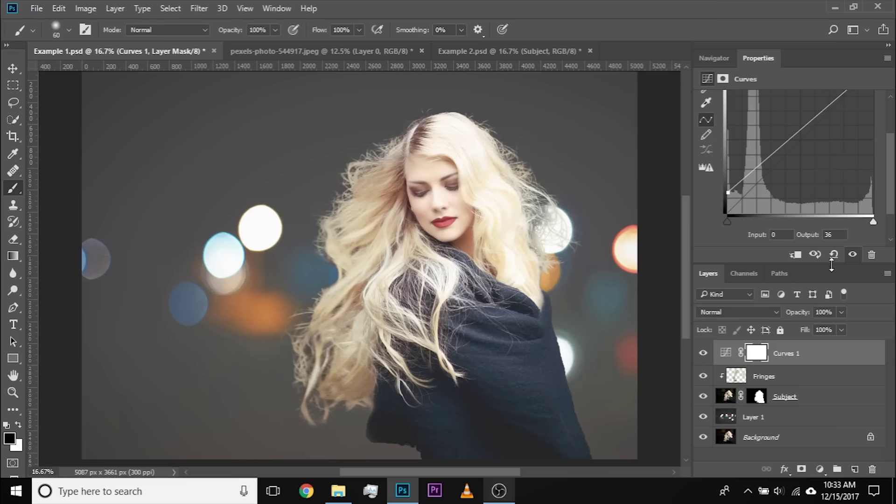
{"action": "left_click", "coordinate": [797, 254]}
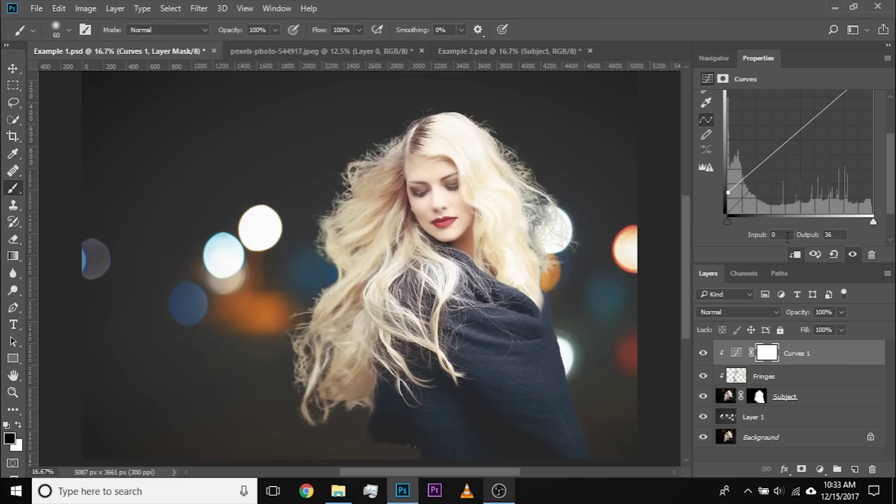
Shift the lifted black point of the Curves 1 curve slightly inward and up to fine-tune the woman's shadows.
{"action": "scroll", "coordinate": [788, 241], "scroll_direction": "up", "scroll_amount": 2}
{"action": "scroll", "coordinate": [775, 235], "scroll_direction": "down", "scroll_amount": 2}
{"action": "mouse_move", "coordinate": [728, 214]}
{"action": "left_mouse_down"}
{"action": "mouse_move", "coordinate": [724, 234]}
{"action": "mouse_move", "coordinate": [718, 213]}
{"action": "left_mouse_up"}
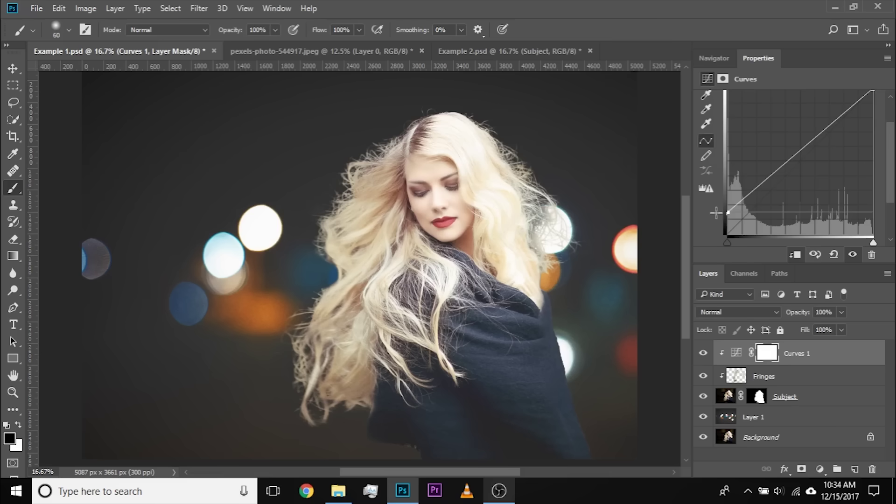
{"action": "left_click_drag", "start_coordinate": [715, 213], "coordinate": [713, 213]}
{"action": "scroll", "coordinate": [784, 182], "scroll_direction": "up", "scroll_amount": 1}
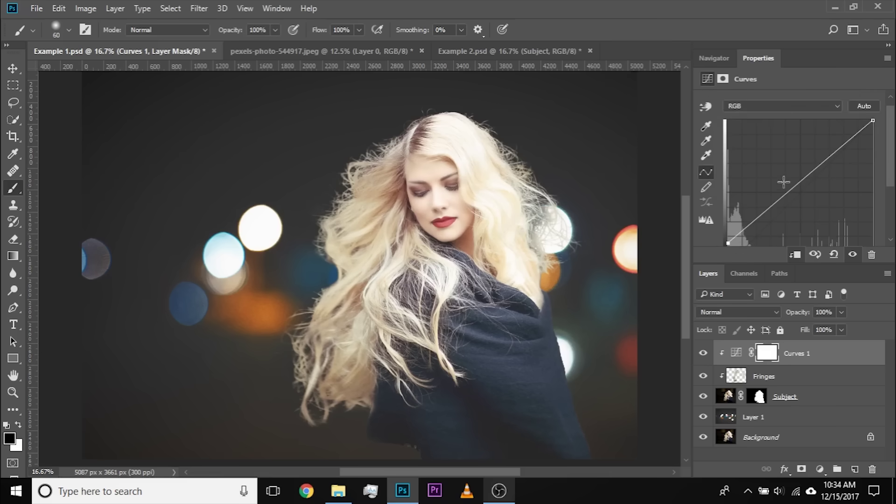
{"action": "scroll", "coordinate": [739, 224], "scroll_direction": "down", "scroll_amount": 1}
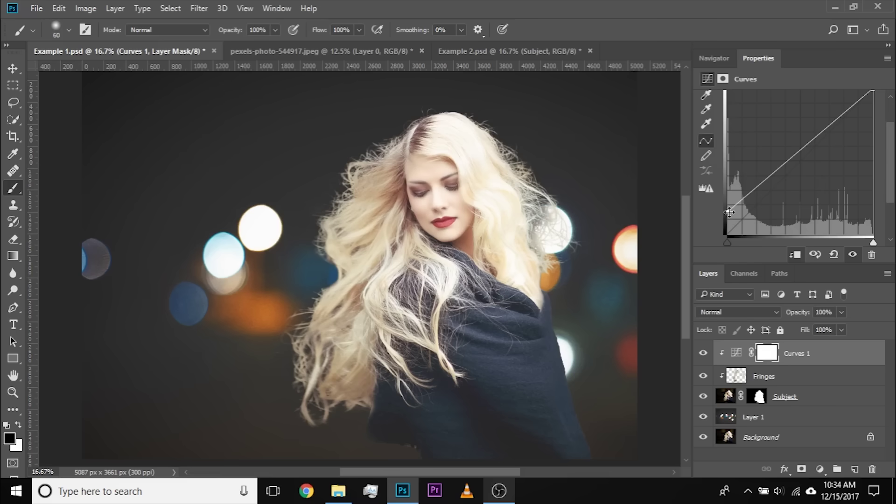
{"action": "left_click_drag", "start_coordinate": [728, 212], "coordinate": [739, 206]}
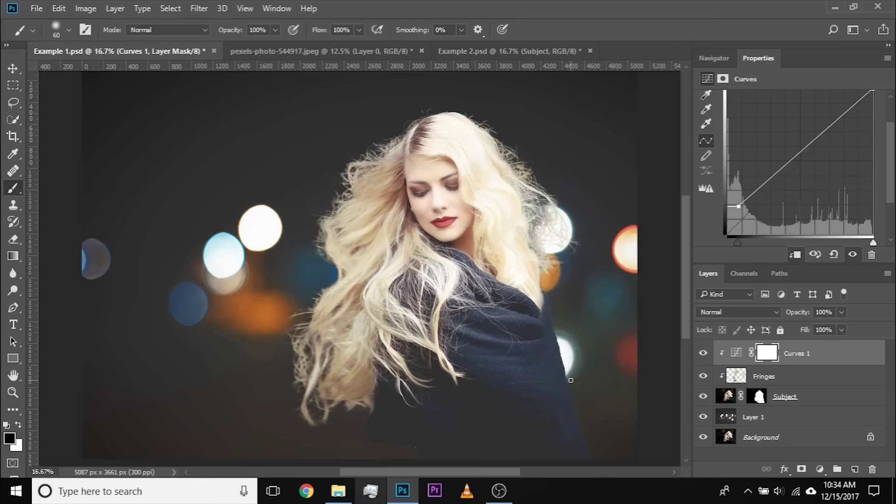
Display the Subject layer mask and soften its lower-left hair edge and right shawl edge using the Blur tool at 420 px.
{"action": "left_click", "coordinate": [758, 397], "text": "alt"}
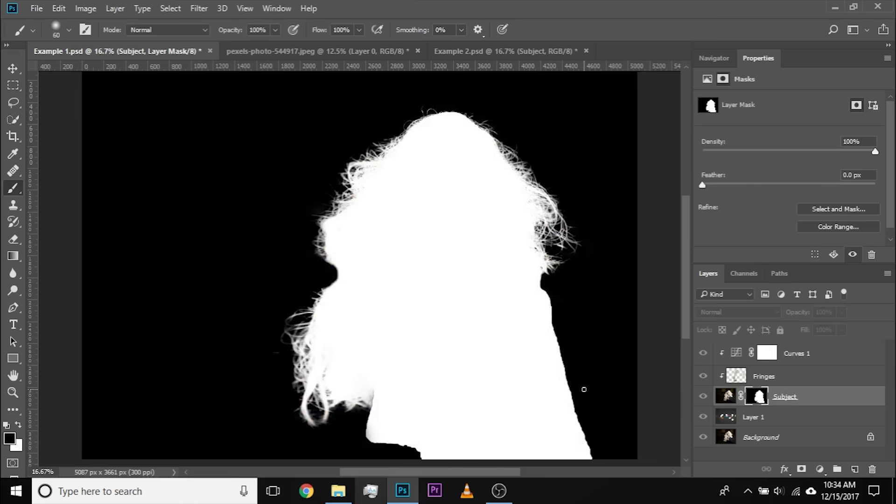
{"action": "key", "text": "ctrl+plus"}
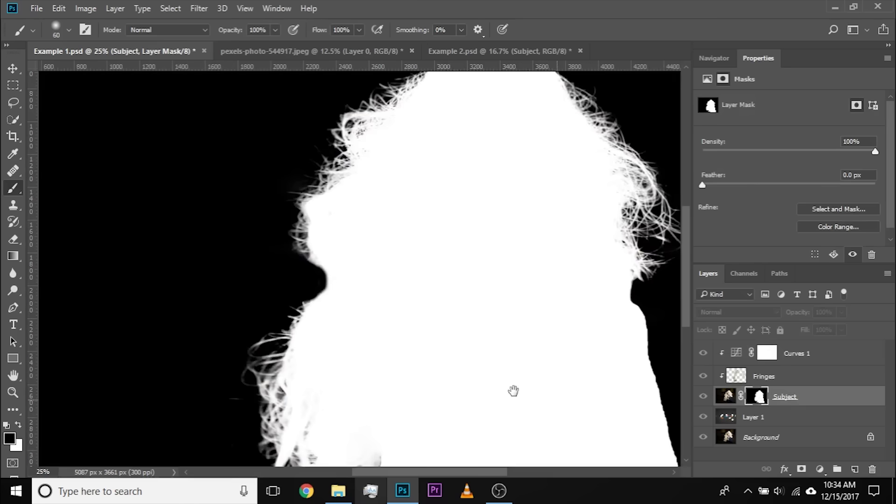
{"action": "left_click", "coordinate": [13, 274]}
{"action": "left_click_drag", "start_coordinate": [443, 309], "coordinate": [330, 224]}
{"action": "right_click", "coordinate": [513, 311], "text": "alt"}
{"action": "mouse_move", "coordinate": [524, 236]}
{"action": "left_mouse_down"}
{"action": "mouse_move", "coordinate": [564, 372]}
{"action": "mouse_move", "coordinate": [539, 382]}
{"action": "mouse_move", "coordinate": [573, 408]}
{"action": "mouse_move", "coordinate": [538, 248]}
{"action": "mouse_move", "coordinate": [570, 418]}
{"action": "mouse_move", "coordinate": [618, 503]}
{"action": "mouse_move", "coordinate": [528, 219]}
{"action": "left_mouse_up"}
{"action": "mouse_move", "coordinate": [234, 424]}
{"action": "left_mouse_down"}
{"action": "mouse_move", "coordinate": [296, 445]}
{"action": "mouse_move", "coordinate": [265, 367]}
{"action": "left_mouse_up"}
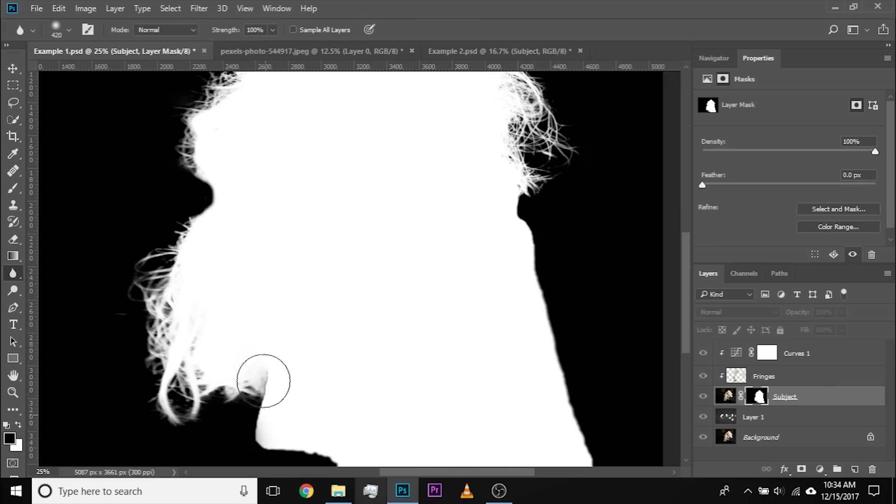
{"action": "mouse_move", "coordinate": [542, 294]}
{"action": "left_mouse_down"}
{"action": "mouse_move", "coordinate": [603, 472]}
{"action": "mouse_move", "coordinate": [555, 354]}
{"action": "mouse_move", "coordinate": [613, 484]}
{"action": "left_mouse_up"}
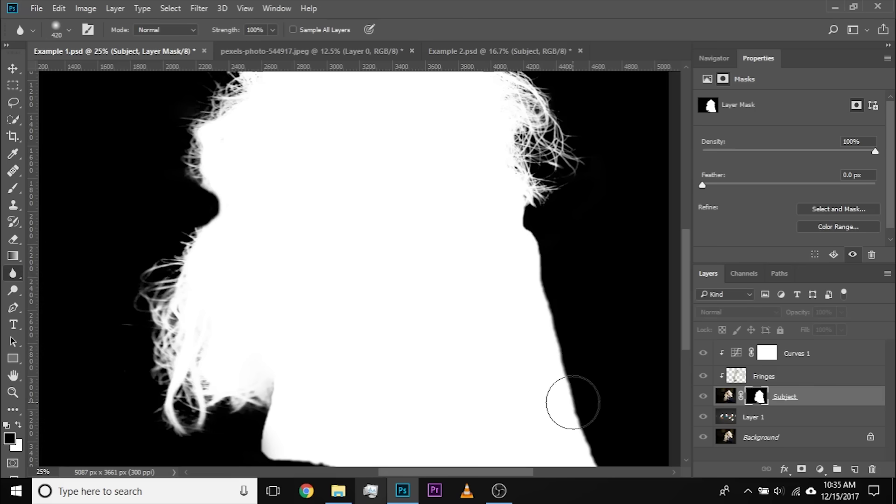
Lasso the right shawl edge of the mask with a 14 px feather and apply a Gaussian Blur with a 21-pixel radius.
{"action": "left_click", "coordinate": [13, 102]}
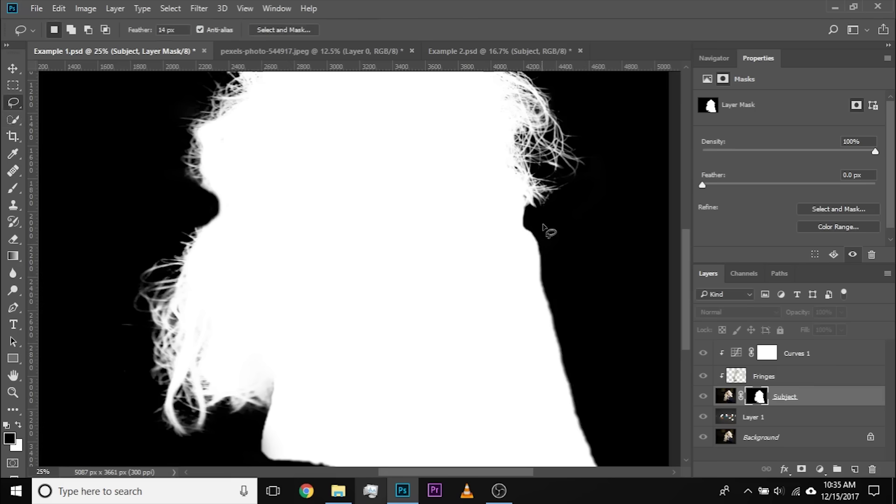
{"action": "mouse_move", "coordinate": [542, 221]}
{"action": "left_mouse_down"}
{"action": "mouse_move", "coordinate": [524, 257]}
{"action": "mouse_move", "coordinate": [556, 432]}
{"action": "mouse_move", "coordinate": [552, 450]}
{"action": "mouse_move", "coordinate": [579, 480]}
{"action": "mouse_move", "coordinate": [610, 486]}
{"action": "mouse_move", "coordinate": [639, 470]}
{"action": "mouse_move", "coordinate": [635, 453]}
{"action": "mouse_move", "coordinate": [641, 464]}
{"action": "mouse_move", "coordinate": [550, 235]}
{"action": "left_mouse_up"}
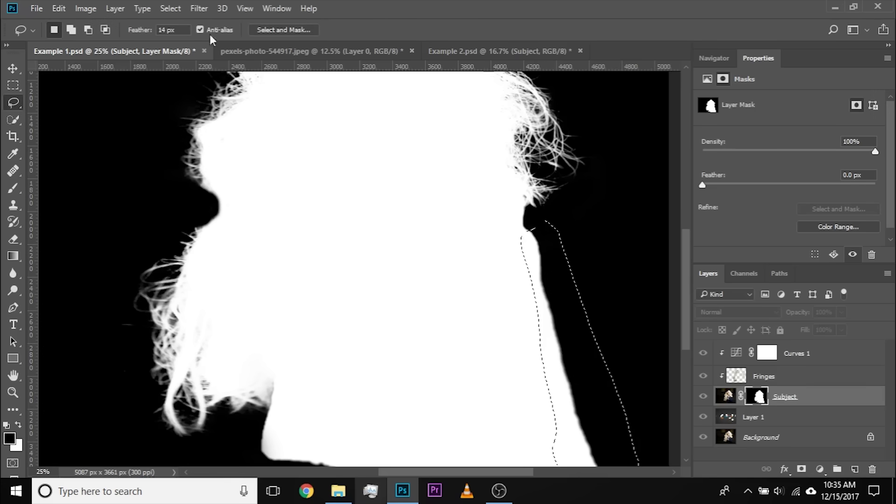
{"action": "left_click", "coordinate": [200, 9]}
{"action": "mouse_move", "coordinate": [301, 158]}
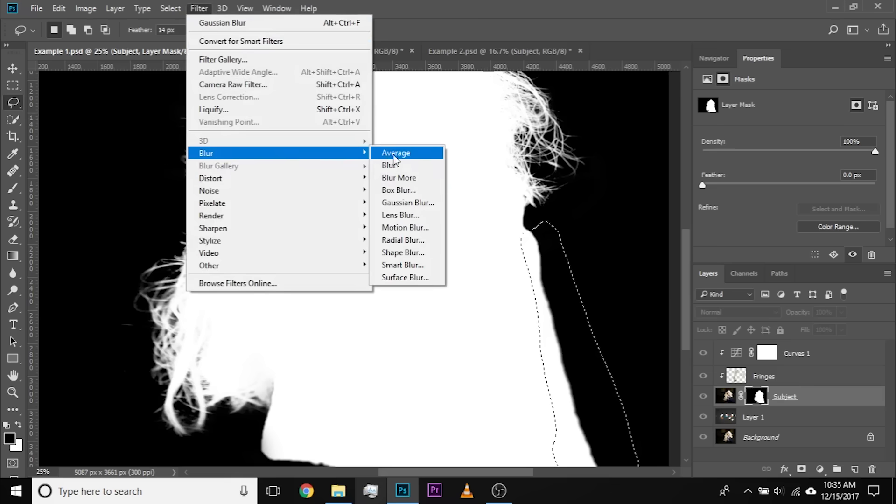
{"action": "left_click", "coordinate": [421, 203]}
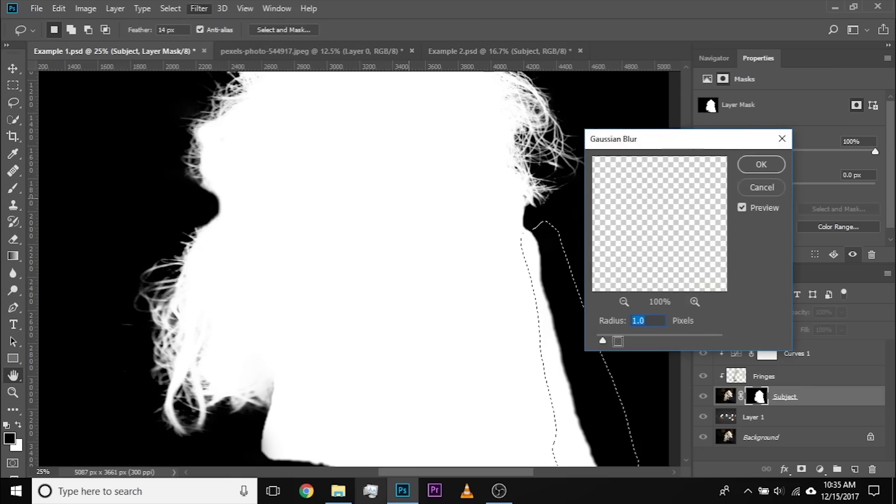
{"action": "left_click_drag", "start_coordinate": [602, 338], "coordinate": [609, 338]}
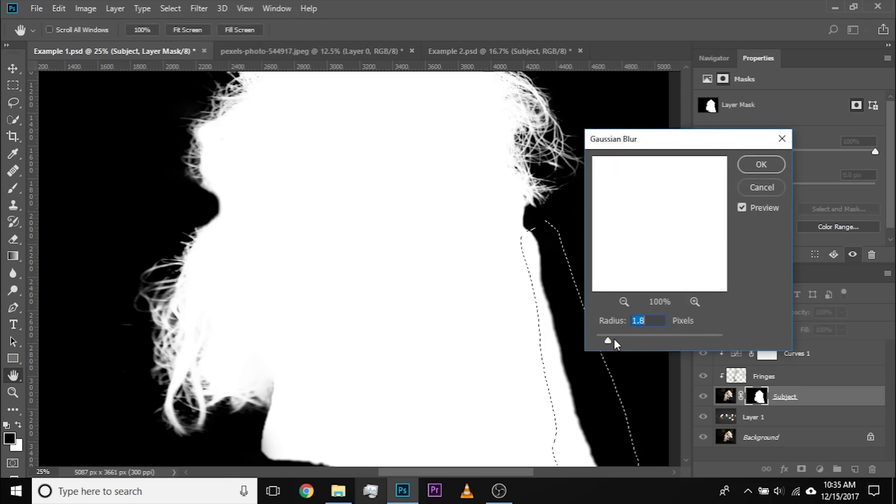
{"action": "left_click", "coordinate": [621, 339]}
{"action": "left_click", "coordinate": [640, 340]}
{"action": "left_click", "coordinate": [668, 337]}
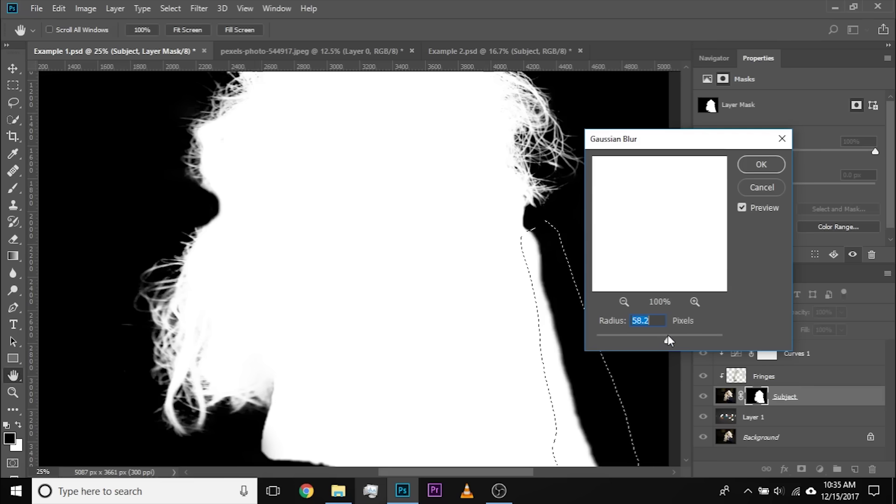
{"action": "left_click", "coordinate": [660, 338]}
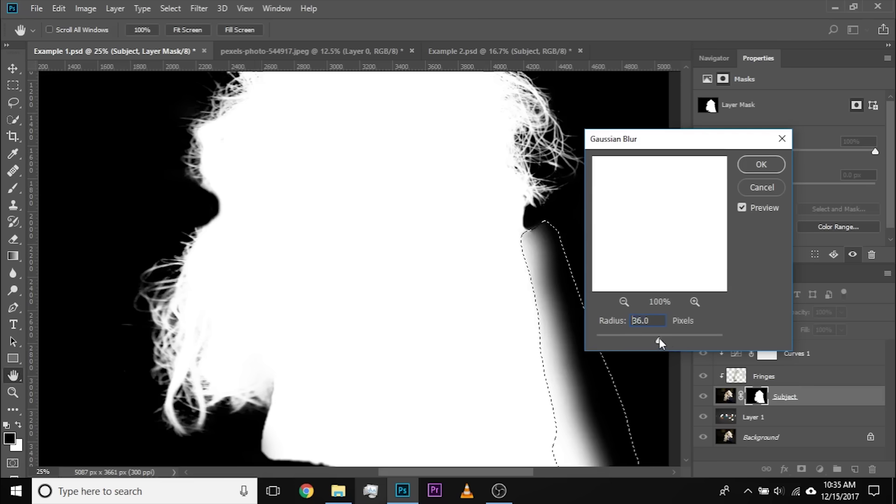
{"action": "left_click", "coordinate": [652, 339]}
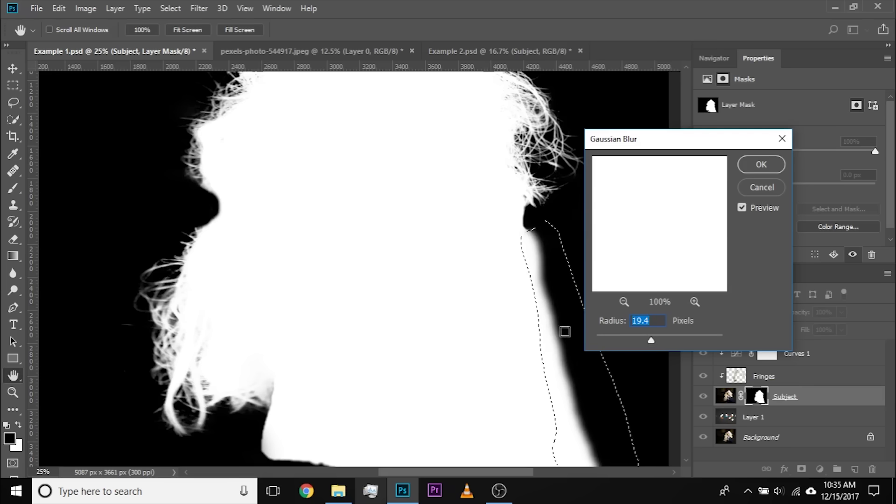
{"action": "type", "text": "21"}
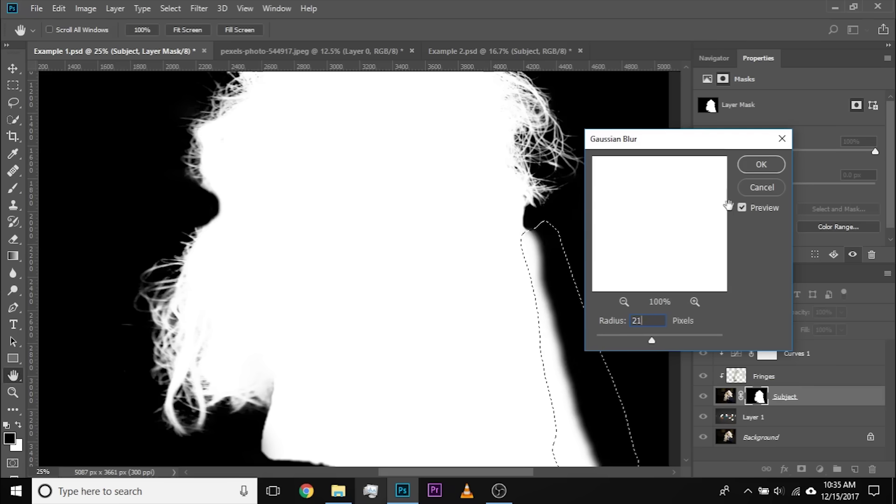
{"action": "left_click", "coordinate": [758, 168]}
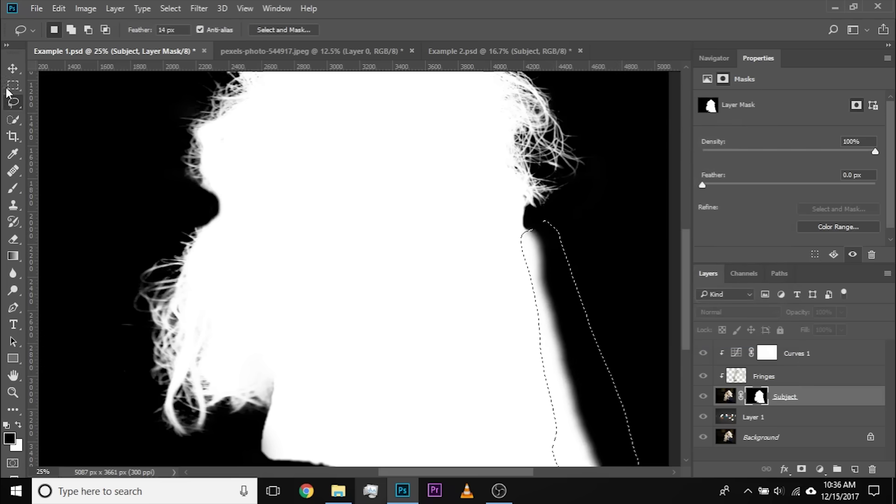
Sharpen the blurred mask edge with legacy Brightness/Contrast at contrast 80, and deselect.
{"action": "left_click", "coordinate": [84, 14]}
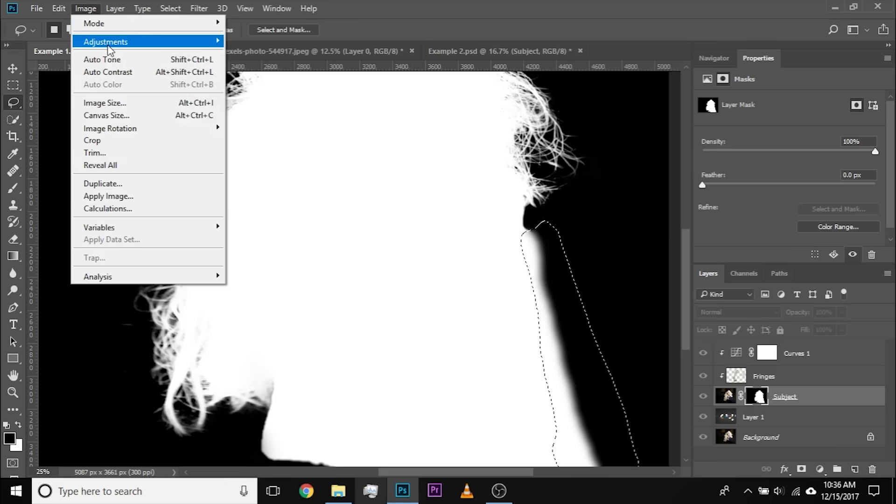
{"action": "mouse_move", "coordinate": [108, 47]}
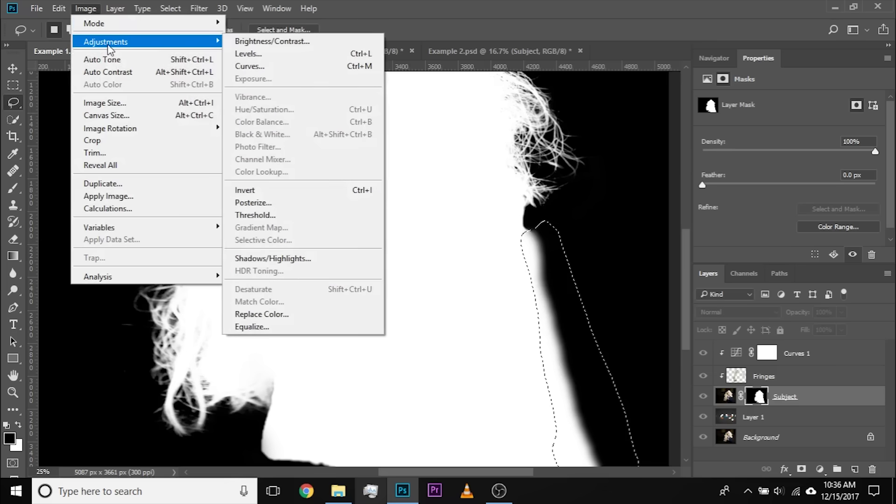
{"action": "left_click", "coordinate": [276, 43]}
{"action": "left_click_drag", "start_coordinate": [457, 122], "coordinate": [340, 116]}
{"action": "left_click_drag", "start_coordinate": [299, 180], "coordinate": [328, 181]}
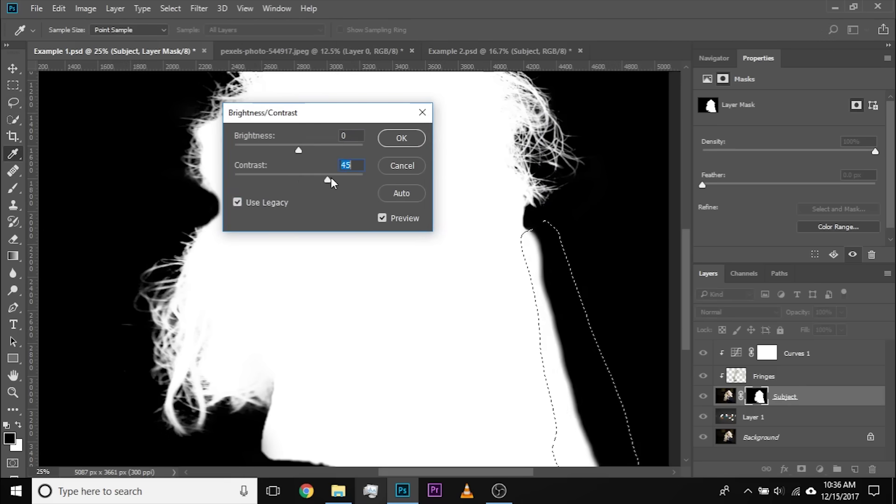
{"action": "mouse_move", "coordinate": [351, 180]}
{"action": "left_mouse_down"}
{"action": "mouse_move", "coordinate": [334, 180]}
{"action": "mouse_move", "coordinate": [345, 178]}
{"action": "left_mouse_up"}
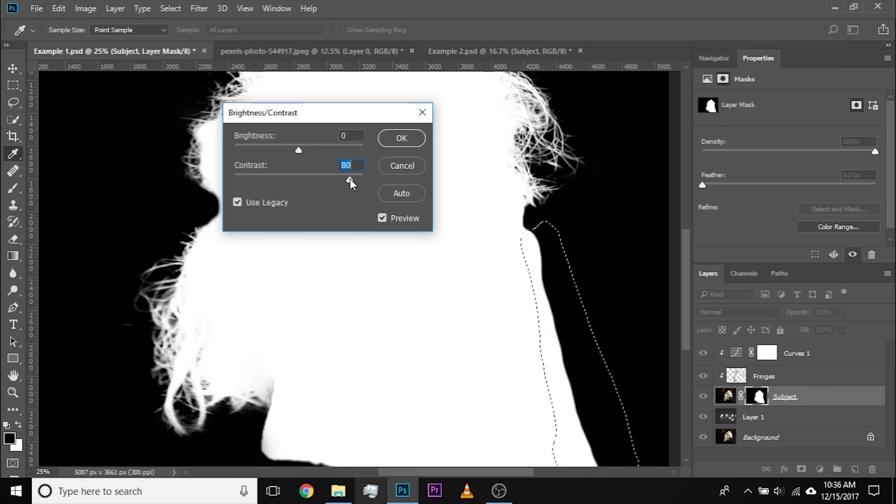
{"action": "left_click", "coordinate": [396, 138]}
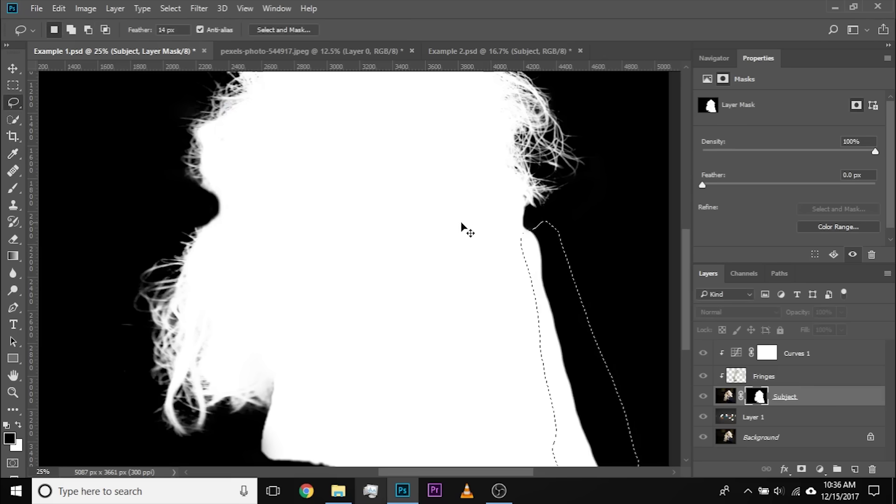
{"action": "key", "text": "ctrl+d"}
Show the composite instead of the mask and examine the shawl's right edge against the bokeh background at 50% zoom.
{"action": "key", "text": "alt"}
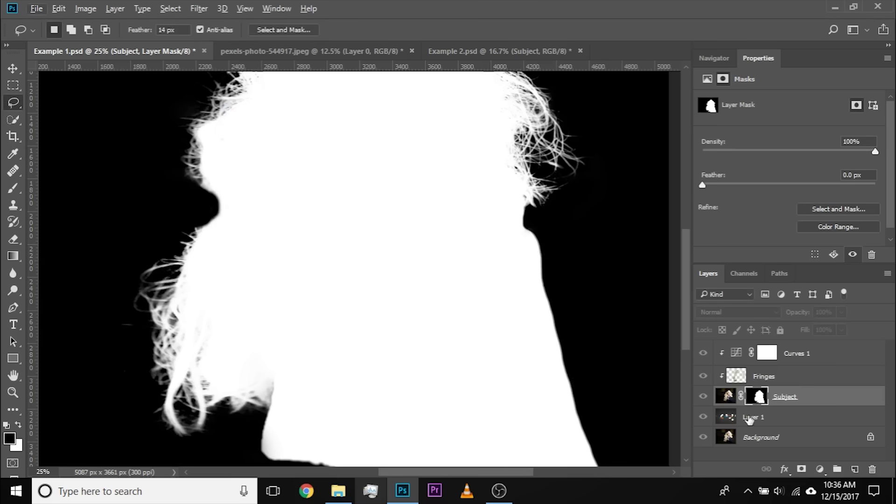
{"action": "left_click", "coordinate": [757, 398], "text": "alt"}
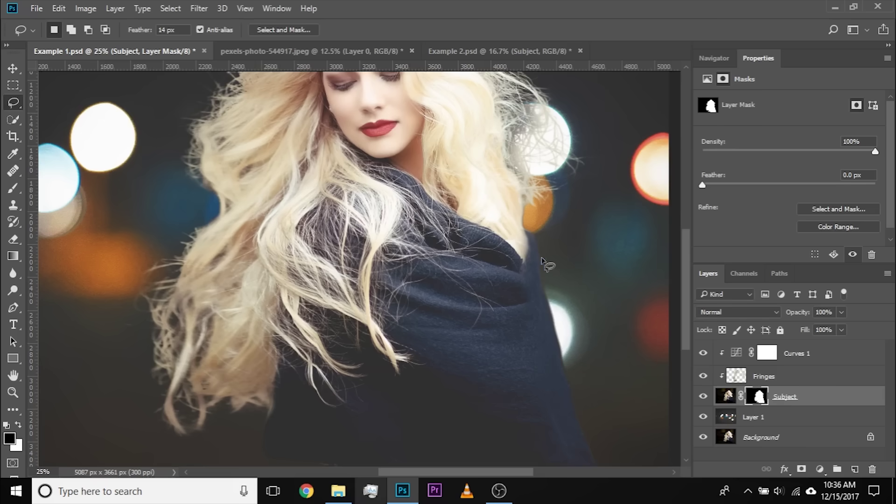
{"action": "key", "text": "ctrl+plus"}
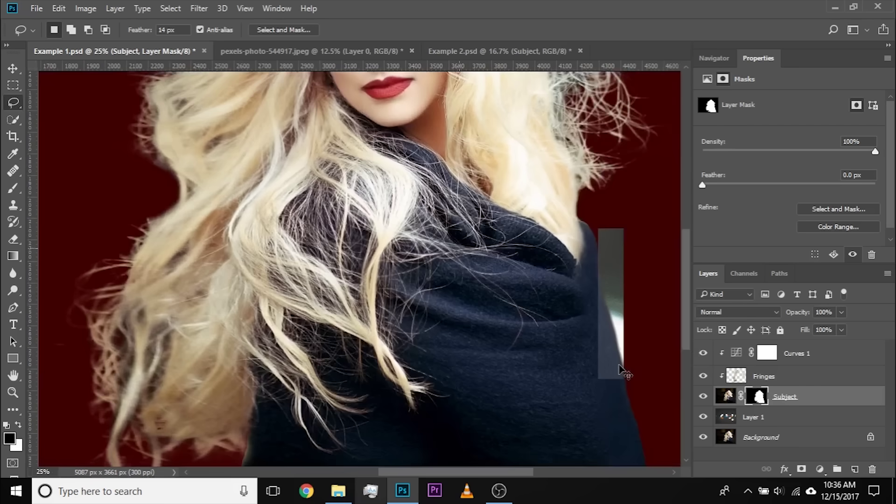
{"action": "left_click_drag", "start_coordinate": [544, 363], "coordinate": [470, 355]}
{"action": "key", "text": "ctrl+plus"}
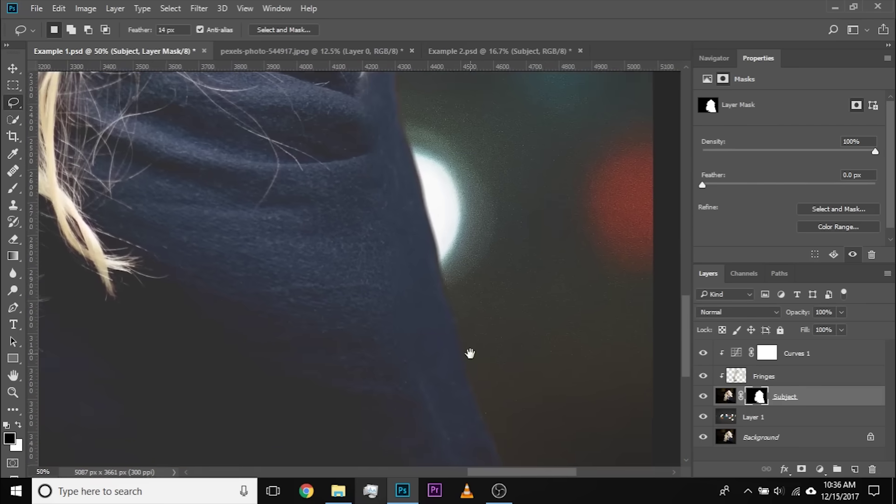
Display the Subject layer mask again and outline the right shawl edge with the Lasso tool.
{"action": "left_click", "coordinate": [760, 397], "text": "alt"}
{"action": "key", "text": "ctrl+minus"}
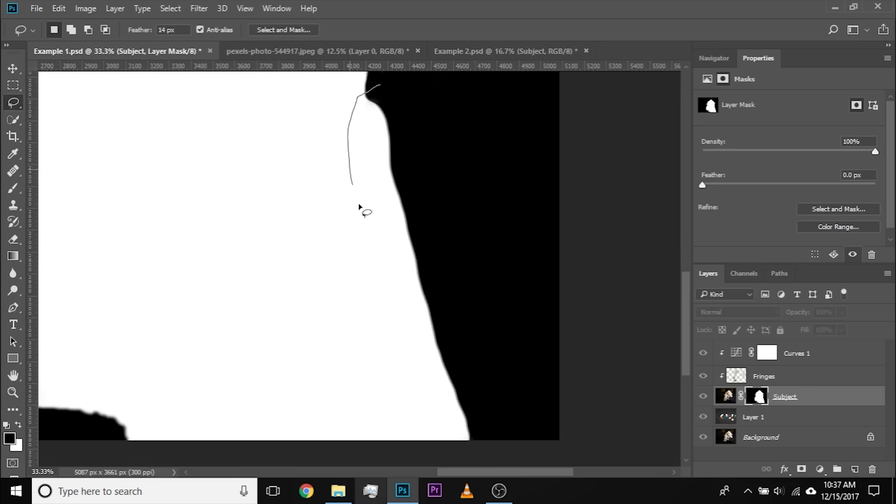
Lasso the garment's outer edge on the Subject layer mask, shift the selected area slightly to the right, and deselect.
{"action": "left_click_drag", "start_coordinate": [433, 134], "coordinate": [382, 87]}
{"action": "key", "text": "v"}
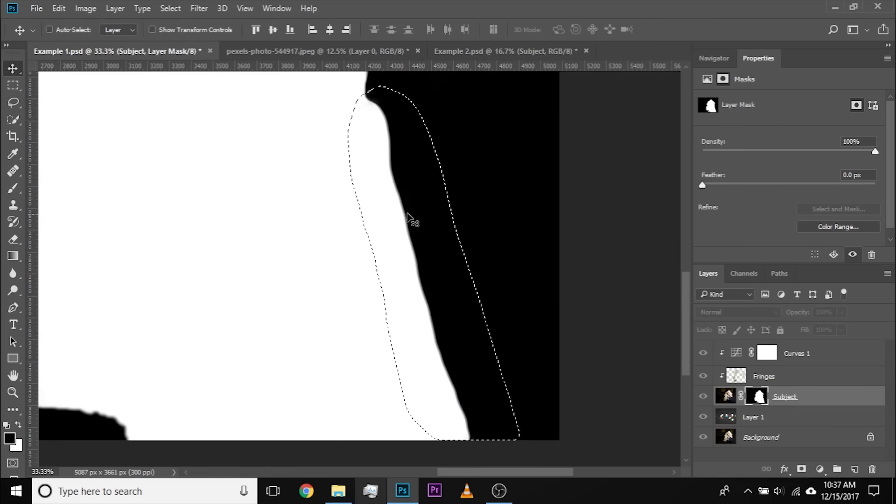
{"action": "left_click_drag", "start_coordinate": [420, 214], "coordinate": [422, 213]}
{"action": "key", "text": "Left"}
{"action": "key", "text": "Left"}
{"action": "key", "text": "Right"}
{"action": "key", "text": "Right"}
{"action": "key", "text": "Left"}
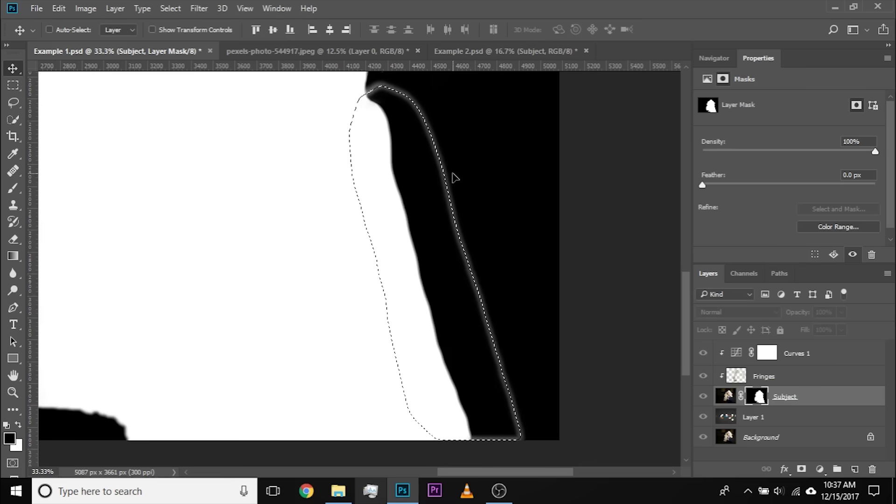
{"action": "key", "text": "ctrl+d"}
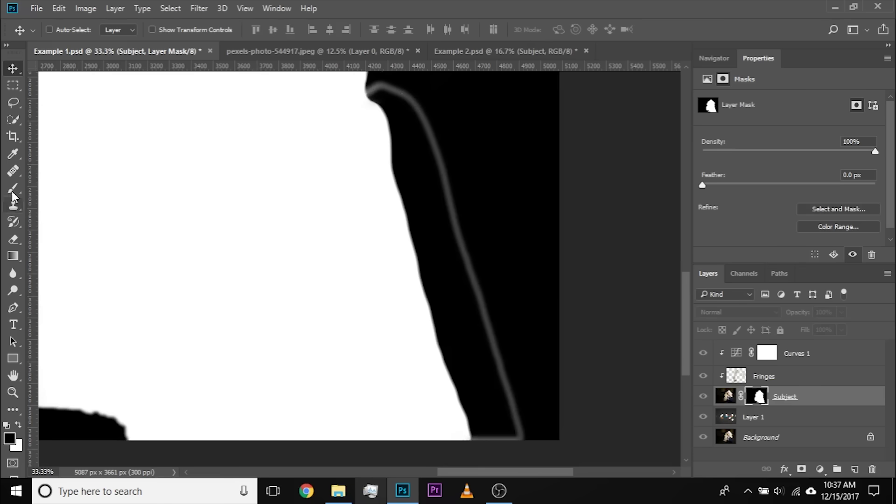
Paint black with the Brush over the grey outline left beside the garment's edge on the Subject layer mask.
{"action": "left_click", "coordinate": [13, 194]}
{"action": "key", "text": "x"}
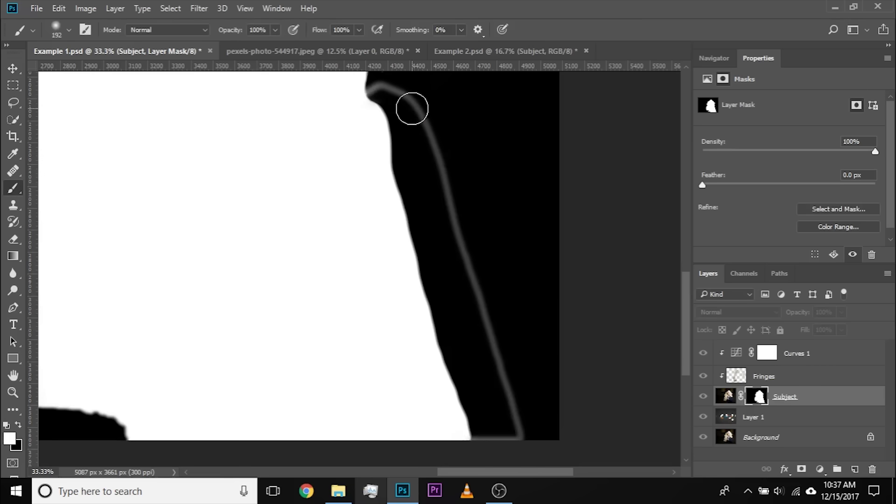
{"action": "key", "text": "x"}
{"action": "mouse_move", "coordinate": [407, 99]}
{"action": "left_mouse_down"}
{"action": "mouse_move", "coordinate": [434, 128]}
{"action": "mouse_move", "coordinate": [441, 183]}
{"action": "mouse_move", "coordinate": [465, 219]}
{"action": "mouse_move", "coordinate": [523, 444]}
{"action": "left_mouse_up"}
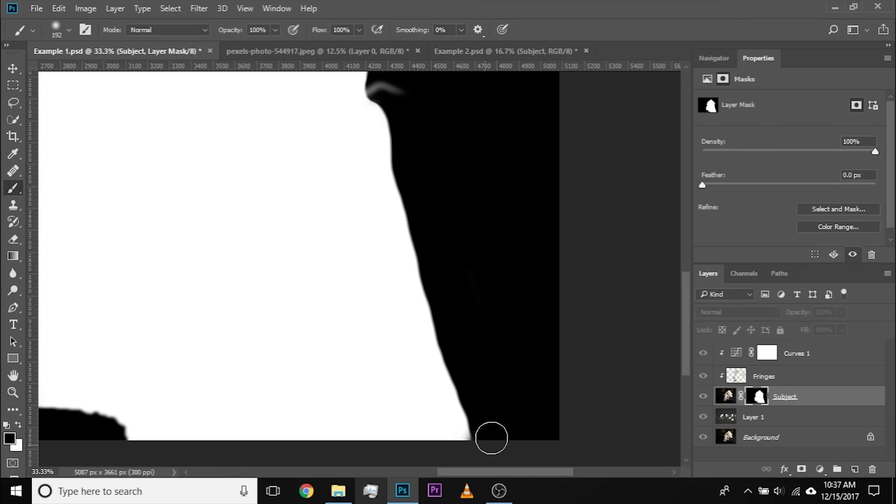
{"action": "left_click_drag", "start_coordinate": [397, 97], "coordinate": [374, 88]}
{"action": "left_click_drag", "start_coordinate": [374, 84], "coordinate": [381, 85]}
{"action": "left_click_drag", "start_coordinate": [375, 87], "coordinate": [406, 88]}
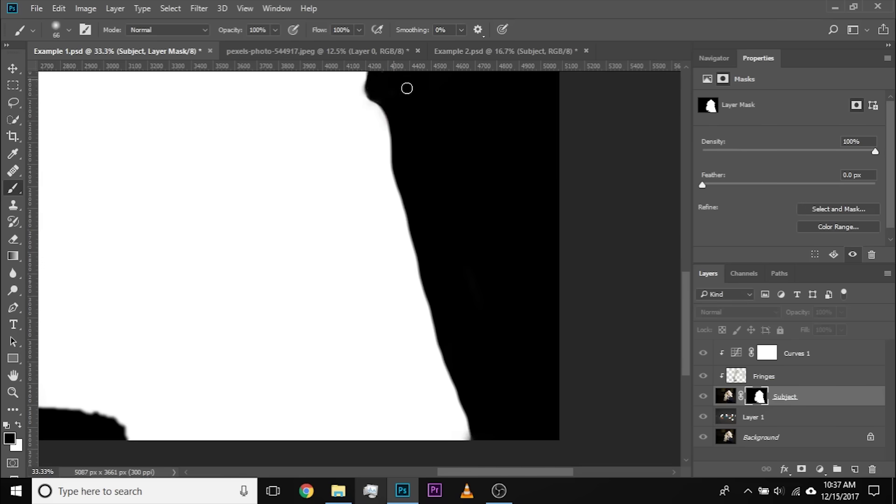
Return from the mask view to the image and paint the mask black along the garment's edge beside the white light.
{"action": "left_click", "coordinate": [760, 398], "text": "alt"}
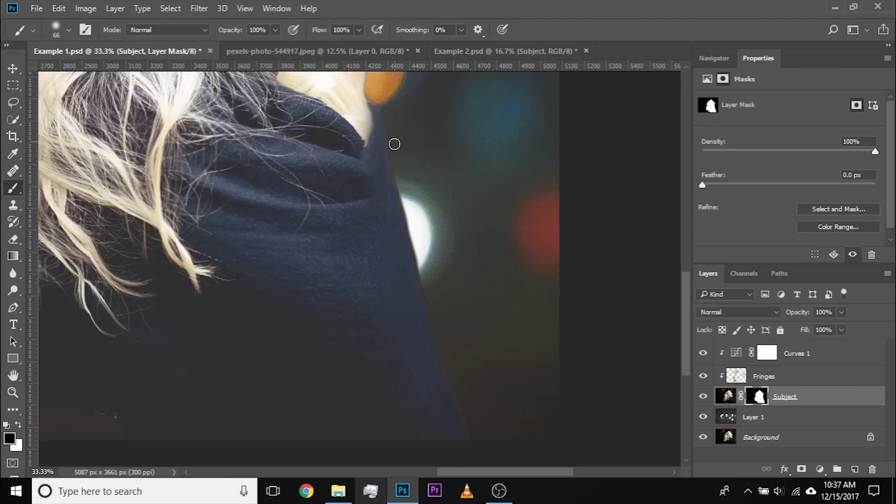
{"action": "mouse_move", "coordinate": [395, 163]}
{"action": "left_mouse_down"}
{"action": "mouse_move", "coordinate": [434, 316]}
{"action": "mouse_move", "coordinate": [415, 240]}
{"action": "left_mouse_up"}
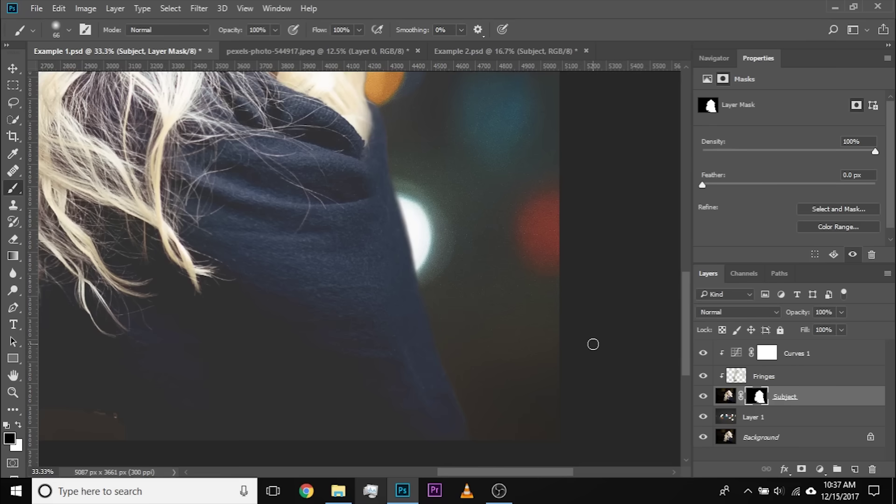
{"action": "key", "text": "ctrl+minus"}
{"action": "key", "text": "ctrl+plus"}
{"action": "key", "text": "ctrl+plus"}
{"action": "left_click_drag", "start_coordinate": [480, 130], "coordinate": [467, 263]}
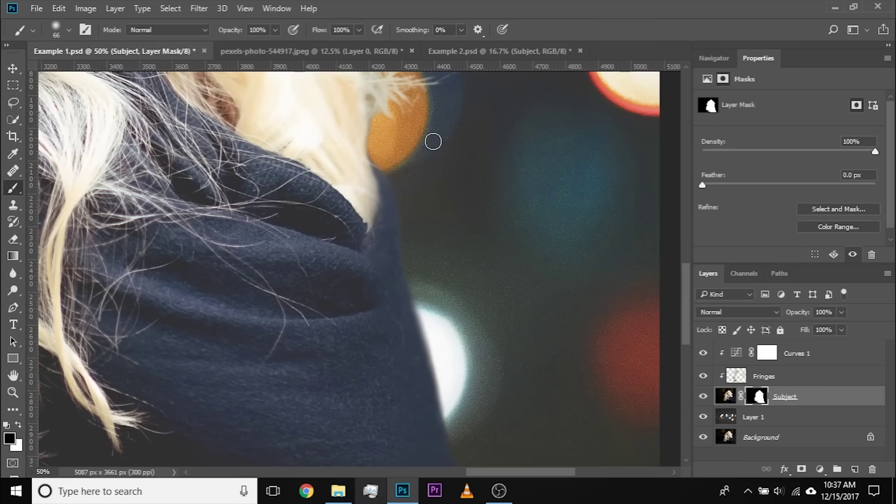
{"action": "key", "text": "ctrl+minus"}
{"action": "key", "text": "ctrl+minus"}
{"action": "key", "text": "ctrl+minus"}
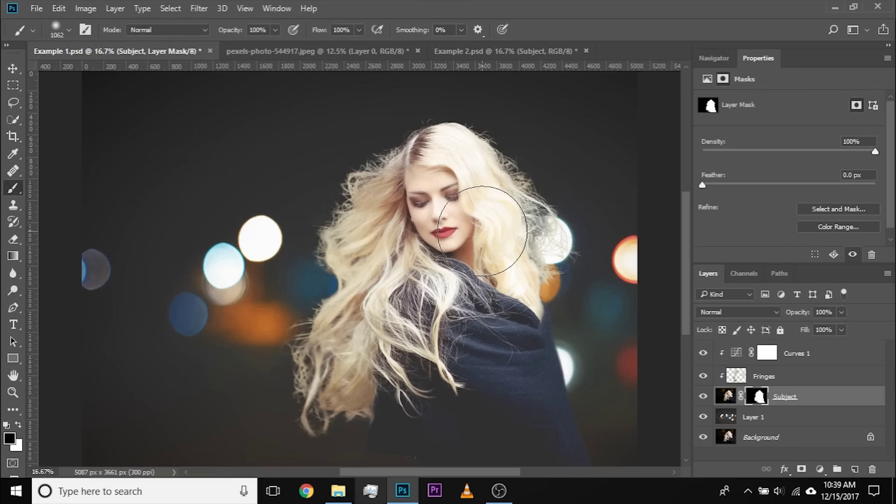
Clear the 16:9 crop ratio and crop the canvas to 6000 x 3305 px, trimming its height and extending its right side.
{"action": "key", "text": "c"}
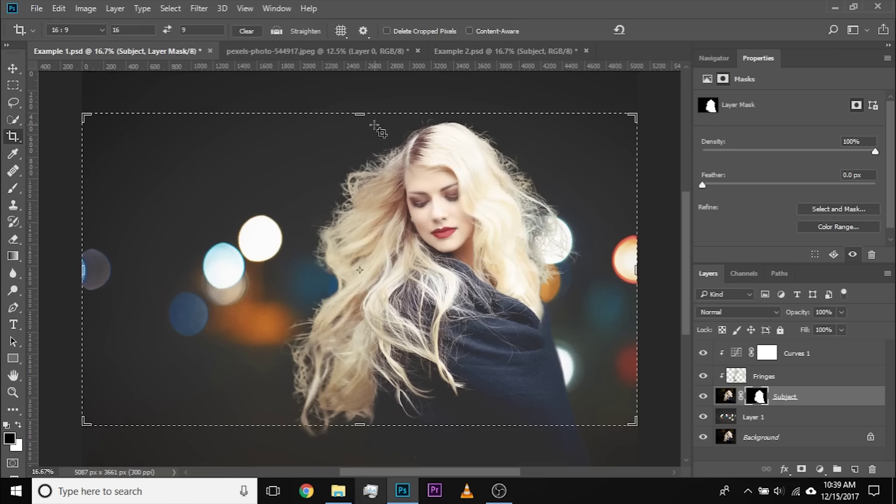
{"action": "left_click", "coordinate": [247, 31]}
{"action": "mouse_move", "coordinate": [358, 114]}
{"action": "left_mouse_down"}
{"action": "mouse_move", "coordinate": [363, 79]}
{"action": "mouse_move", "coordinate": [365, 99]}
{"action": "left_mouse_up"}
{"action": "scroll", "coordinate": [409, 278], "scroll_direction": "down", "scroll_amount": 2}
{"action": "mouse_move", "coordinate": [360, 394]}
{"action": "left_mouse_down"}
{"action": "mouse_move", "coordinate": [366, 386]}
{"action": "mouse_move", "coordinate": [367, 406]}
{"action": "mouse_move", "coordinate": [372, 397]}
{"action": "left_mouse_up"}
{"action": "mouse_move", "coordinate": [639, 215]}
{"action": "left_mouse_down"}
{"action": "mouse_move", "coordinate": [698, 218]}
{"action": "mouse_move", "coordinate": [624, 215]}
{"action": "mouse_move", "coordinate": [652, 218]}
{"action": "left_mouse_up"}
{"action": "key", "text": "Return"}
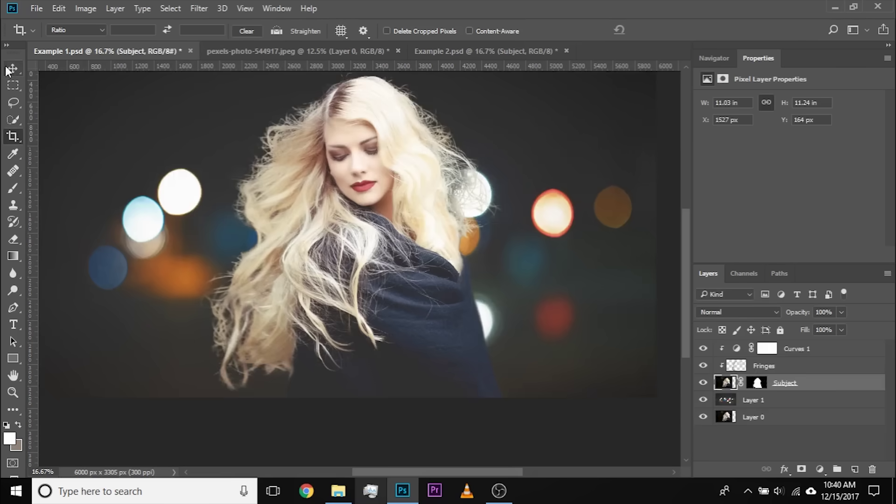
Try to move the Subject layer alone 600 px to the right, and undo the move.
{"action": "left_click", "coordinate": [12, 66]}
{"action": "left_click_drag", "start_coordinate": [405, 170], "coordinate": [471, 172]}
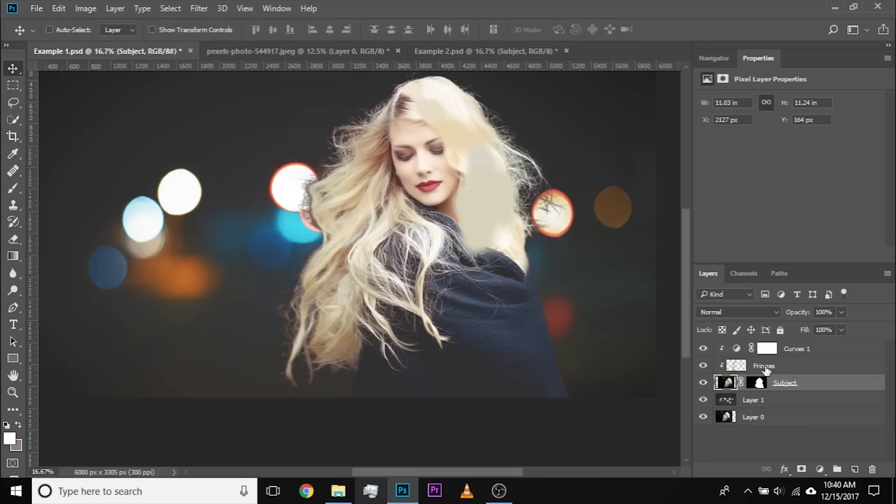
{"action": "key", "text": "ctrl+z"}
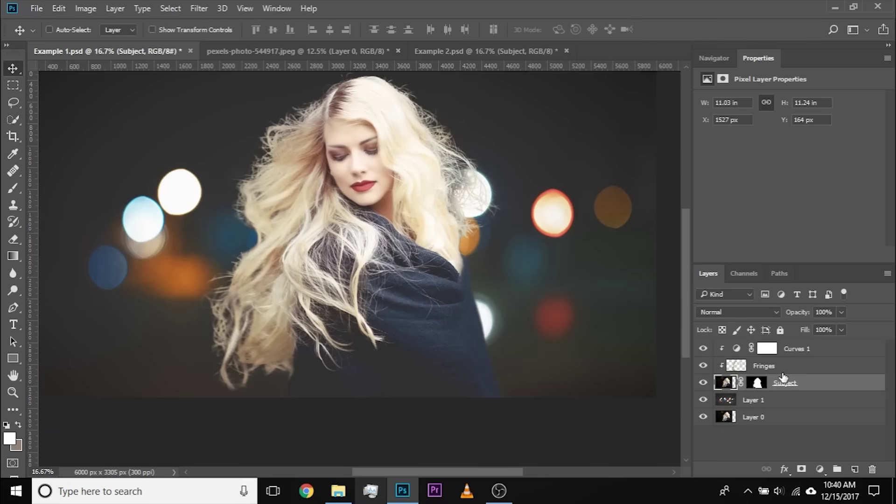
Group the Subject, Fringes and Curves 1 layers and move the group to the right so the woman stands right of centre.
{"action": "left_click", "coordinate": [789, 369], "text": "ctrl"}
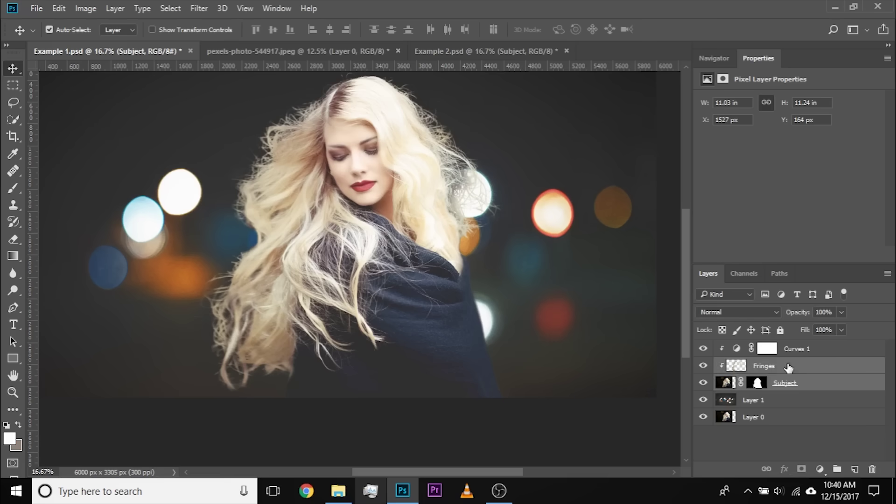
{"action": "left_click", "coordinate": [806, 351], "text": "ctrl"}
{"action": "left_click", "coordinate": [821, 384]}
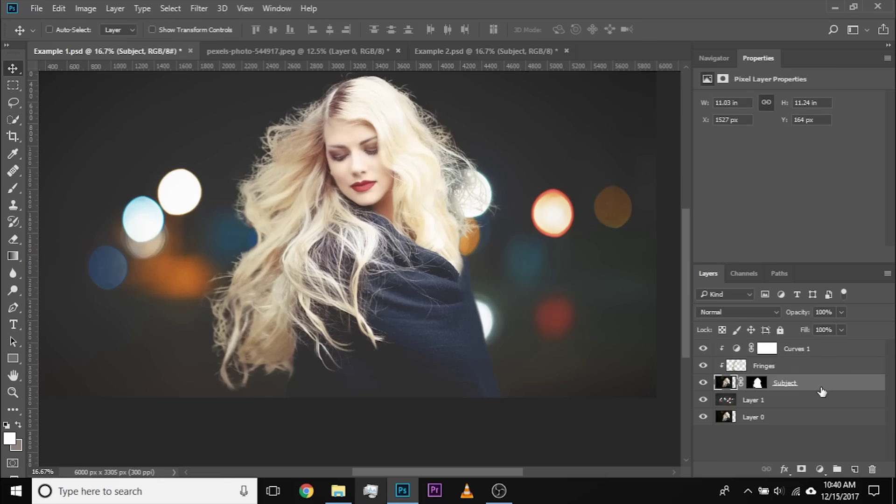
{"action": "left_click", "coordinate": [820, 349], "text": "shift"}
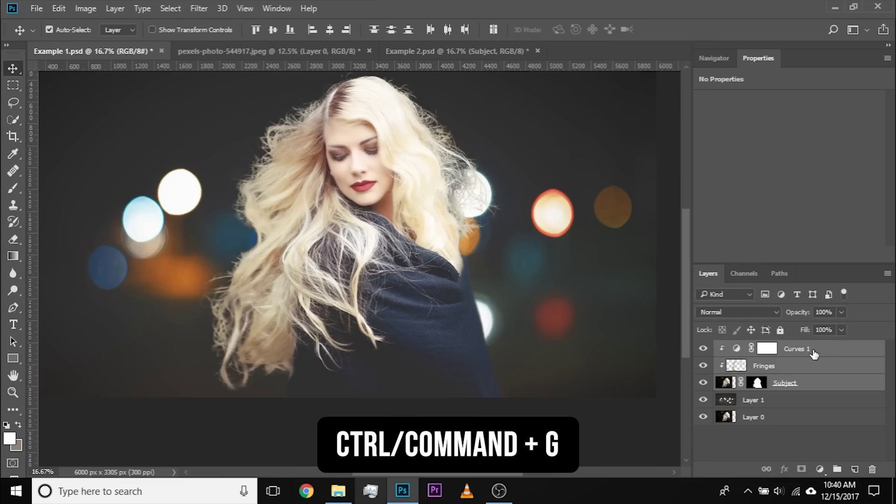
{"action": "key", "text": "ctrl+g"}
{"action": "left_click_drag", "start_coordinate": [346, 199], "coordinate": [408, 203]}
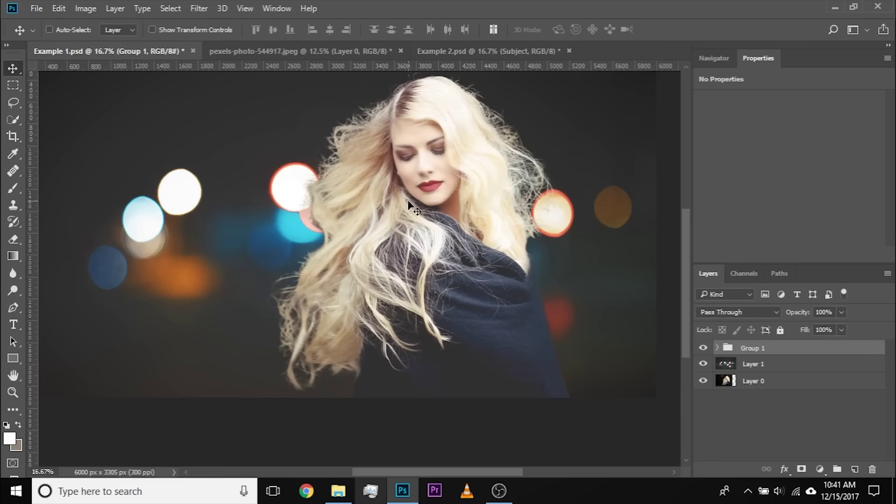
Paint sampled hair colours on the Fringes layer over the dark hair edge in front of the white and pink lights.
{"action": "key", "text": "ctrl+minus"}
{"action": "key", "text": "ctrl+minus"}
{"action": "key", "text": "ctrl+plus"}
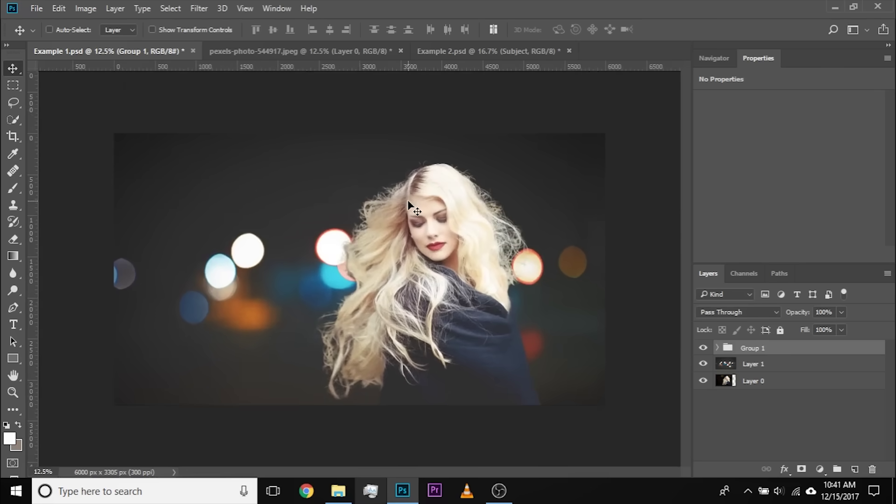
{"action": "key", "text": "ctrl+plus"}
{"action": "key", "text": "ctrl+plus"}
{"action": "key", "text": "ctrl+plus"}
{"action": "key", "text": "ctrl+plus"}
{"action": "key", "text": "ctrl+plus"}
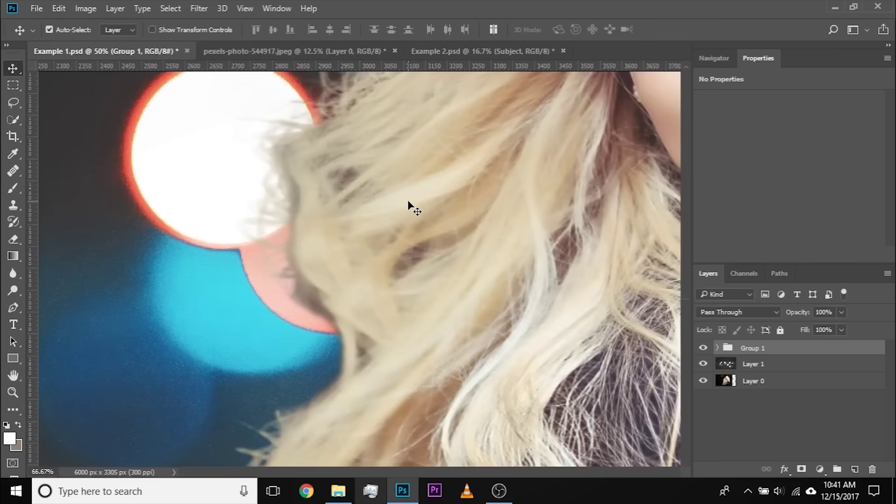
{"action": "left_click_drag", "start_coordinate": [398, 197], "coordinate": [462, 284]}
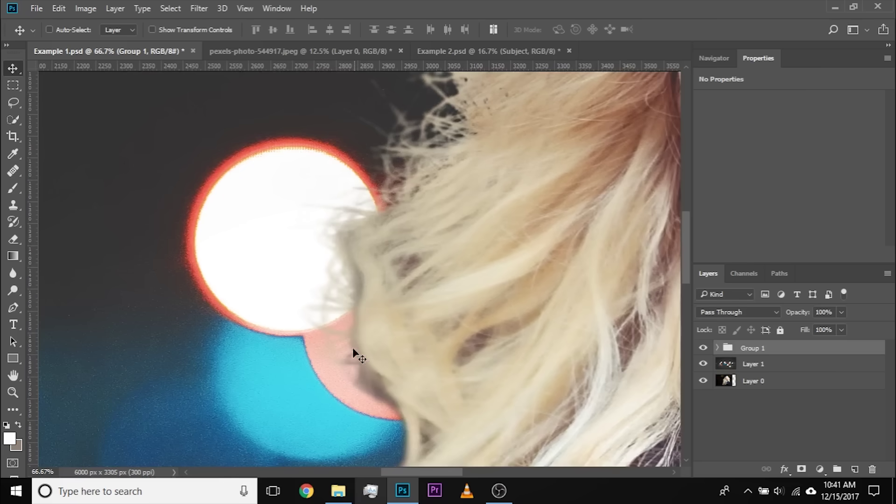
{"action": "left_click", "coordinate": [717, 349]}
{"action": "left_click", "coordinate": [749, 384]}
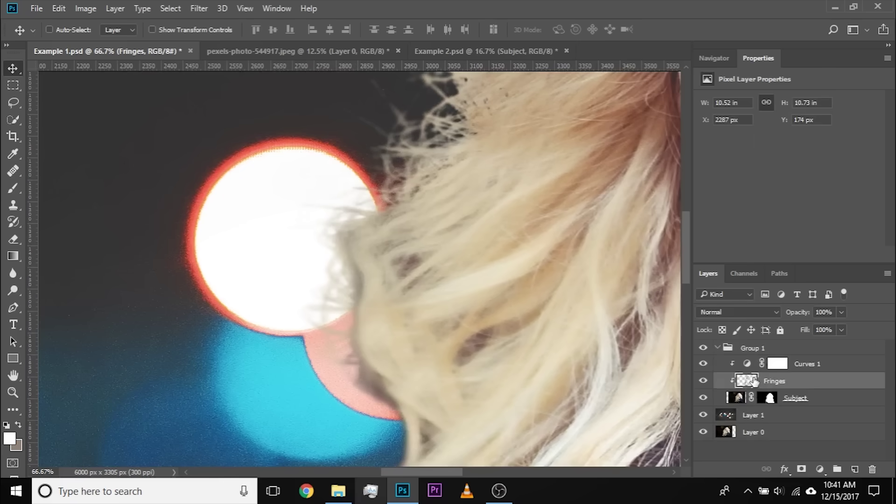
{"action": "left_click", "coordinate": [13, 185]}
{"action": "left_click_drag", "start_coordinate": [237, 329], "coordinate": [121, 309]}
{"action": "left_click_drag", "start_coordinate": [296, 309], "coordinate": [238, 299]}
{"action": "left_click", "coordinate": [379, 310], "text": "alt"}
{"action": "mouse_move", "coordinate": [366, 310]}
{"action": "left_mouse_down"}
{"action": "mouse_move", "coordinate": [338, 319]}
{"action": "mouse_move", "coordinate": [356, 366]}
{"action": "mouse_move", "coordinate": [387, 402]}
{"action": "left_mouse_up"}
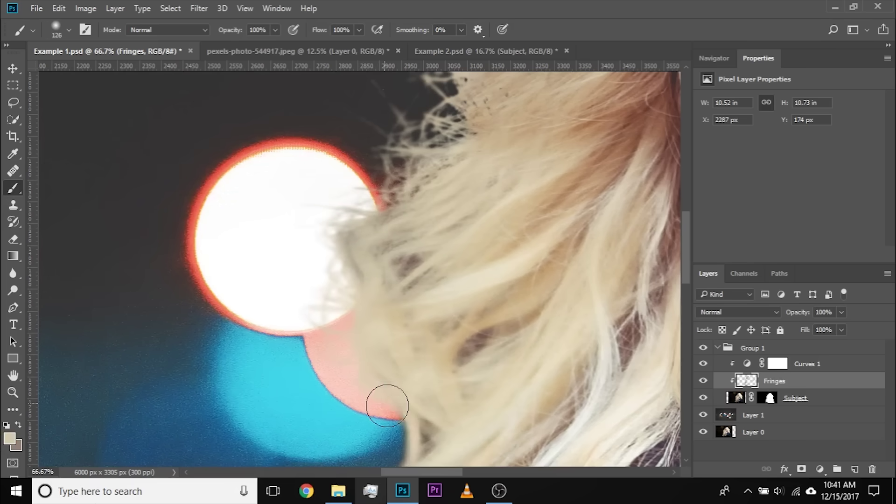
{"action": "left_click_drag", "start_coordinate": [349, 271], "coordinate": [345, 261]}
{"action": "left_click", "coordinate": [360, 250], "text": "alt"}
{"action": "mouse_move", "coordinate": [334, 222]}
{"action": "left_mouse_down"}
{"action": "mouse_move", "coordinate": [352, 292]}
{"action": "mouse_move", "coordinate": [338, 233]}
{"action": "mouse_move", "coordinate": [369, 221]}
{"action": "left_mouse_up"}
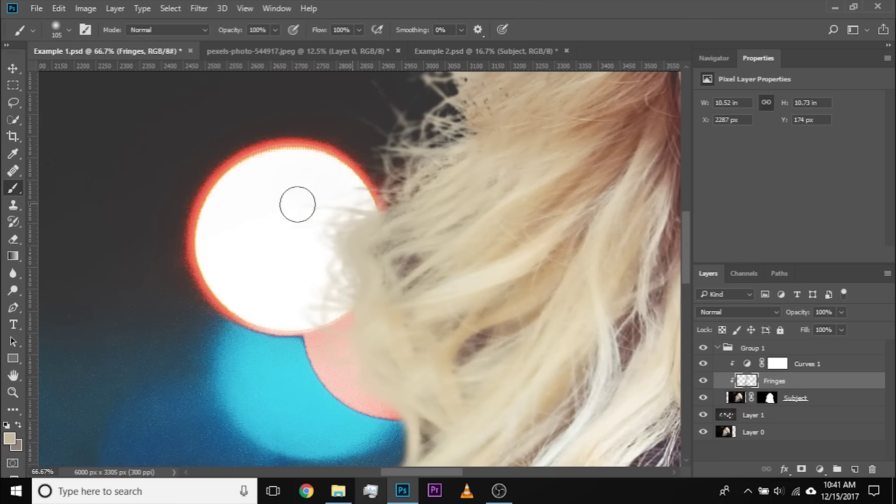
Brush sampled white on the Fringes layer over the hair tips in front of the white light, undoing unwanted strokes.
{"action": "left_click", "coordinate": [280, 187], "text": "alt"}
{"action": "left_click_drag", "start_coordinate": [310, 219], "coordinate": [336, 221]}
{"action": "left_click", "coordinate": [323, 204]}
{"action": "left_click_drag", "start_coordinate": [268, 282], "coordinate": [280, 279]}
{"action": "left_click", "coordinate": [275, 267], "text": "alt"}
{"action": "key", "text": "ctrl+z"}
{"action": "left_click", "coordinate": [341, 294]}
{"action": "key", "text": "ctrl+z"}
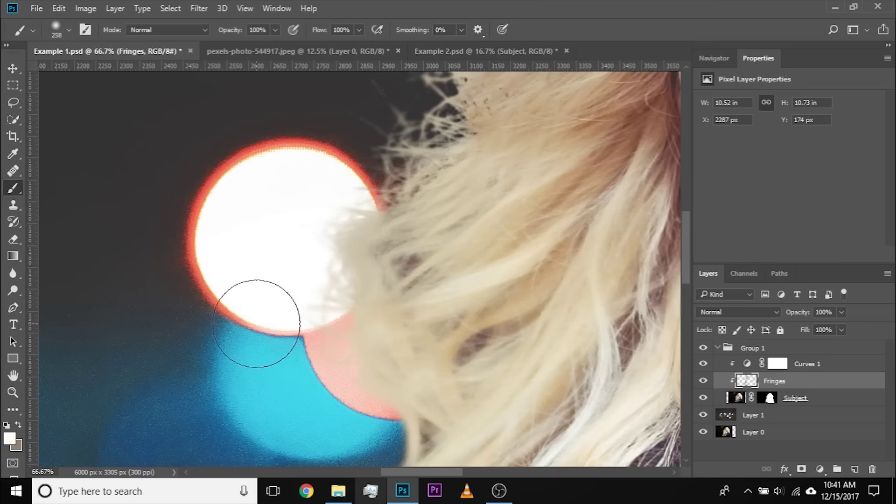
Set the workspace colour around the canvas to black.
{"action": "key", "text": "ctrl+minus"}
{"action": "key", "text": "ctrl+minus"}
{"action": "key", "text": "ctrl+minus"}
{"action": "key", "text": "ctrl+minus"}
{"action": "key", "text": "ctrl+minus"}
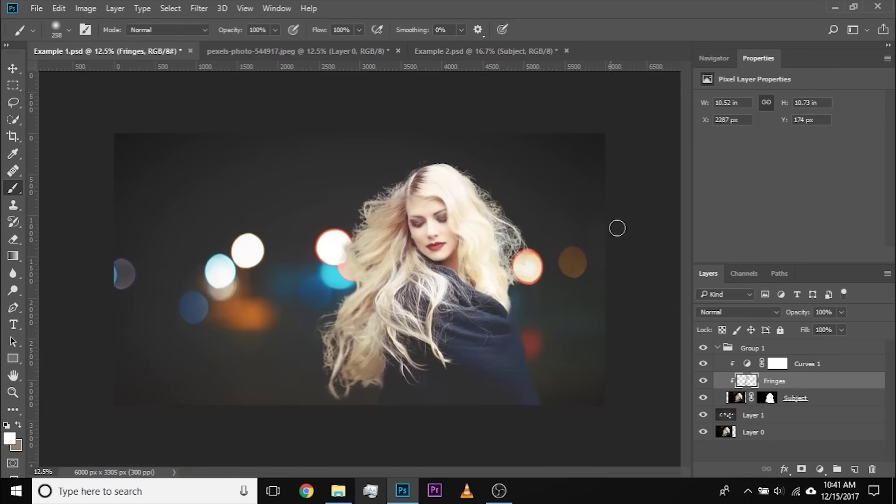
{"action": "right_click", "coordinate": [646, 211]}
{"action": "left_click", "coordinate": [671, 233]}
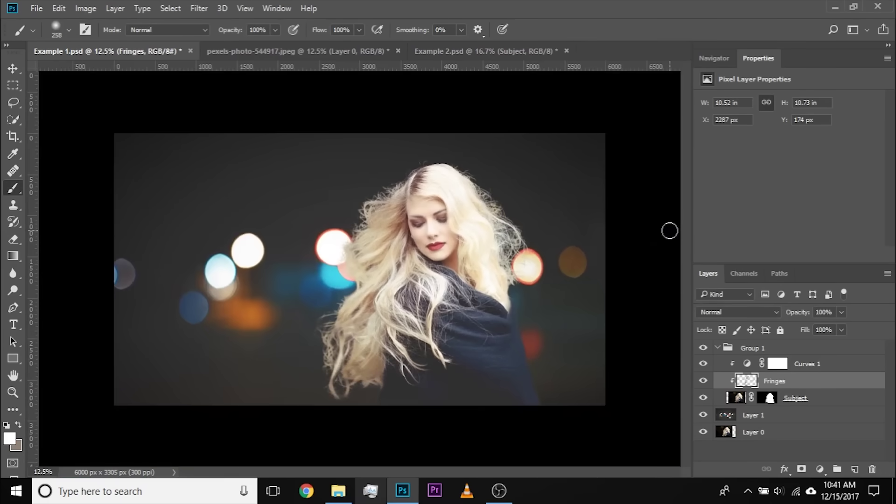
Show only Layer 0 to compare the original photo with the composite, and restore the visibility of all layers.
{"action": "key", "text": "ctrl+plus"}
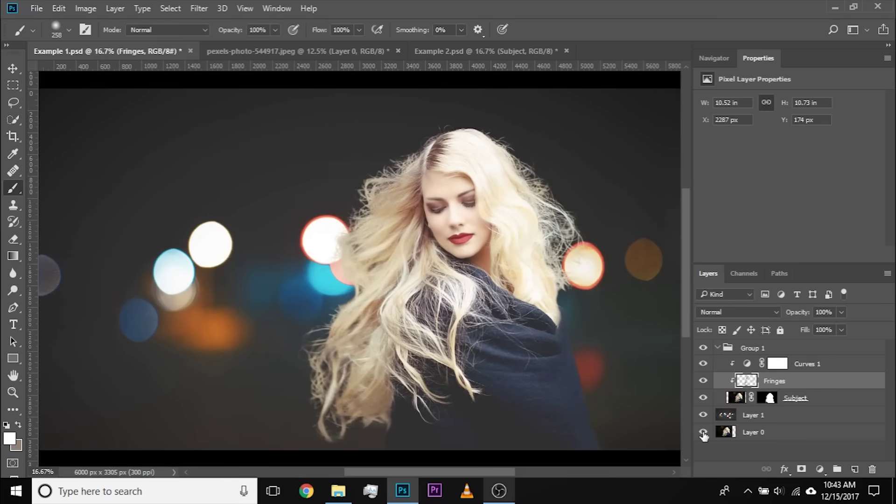
{"action": "left_click", "coordinate": [703, 434], "text": "alt"}
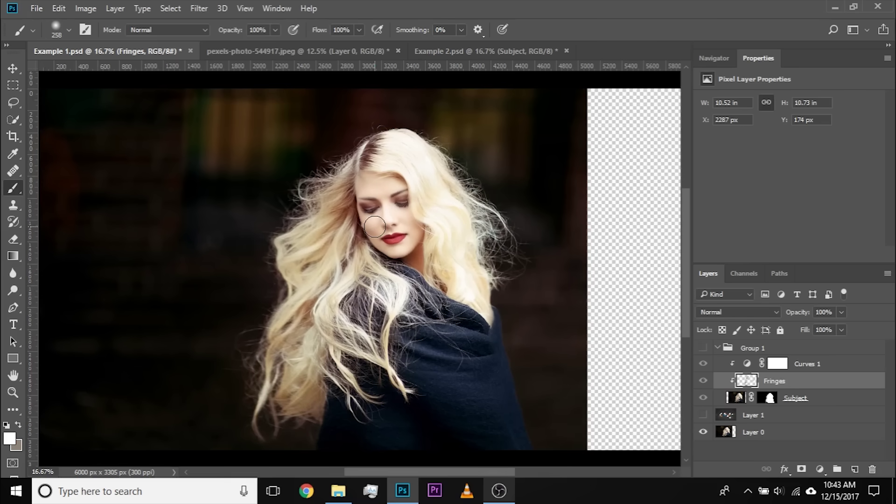
{"action": "left_click", "coordinate": [703, 433], "text": "alt"}
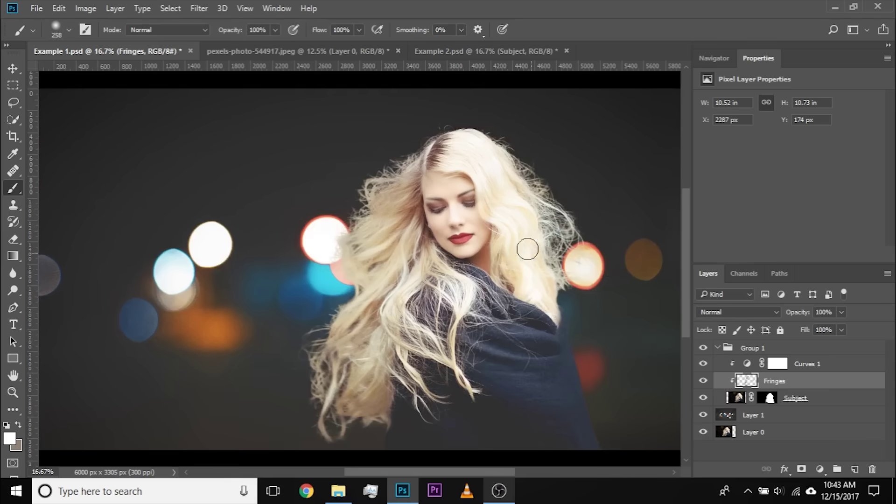
Switch to the Example 2.psd document and activate the Pen tool.
{"action": "left_click", "coordinate": [461, 52]}
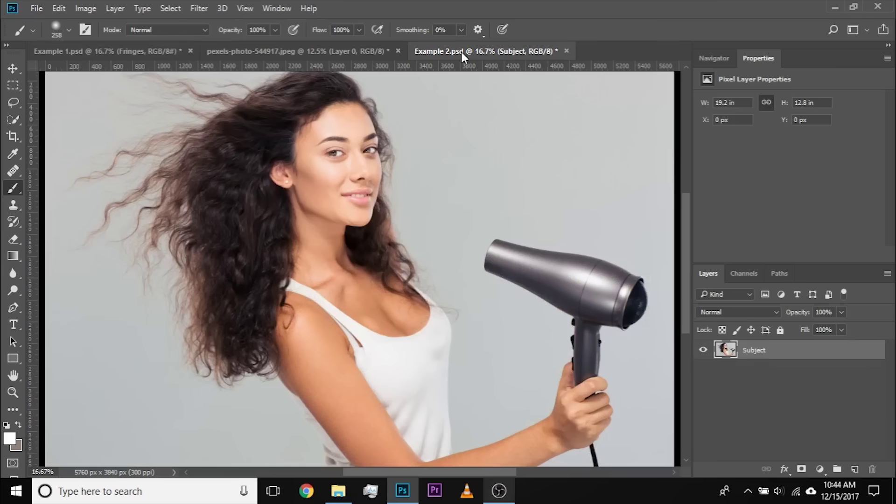
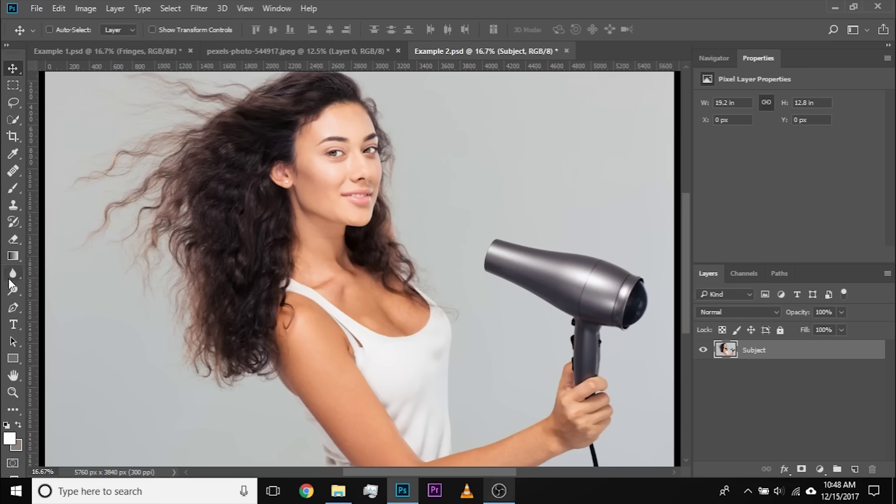
{"action": "left_click", "coordinate": [12, 309]}
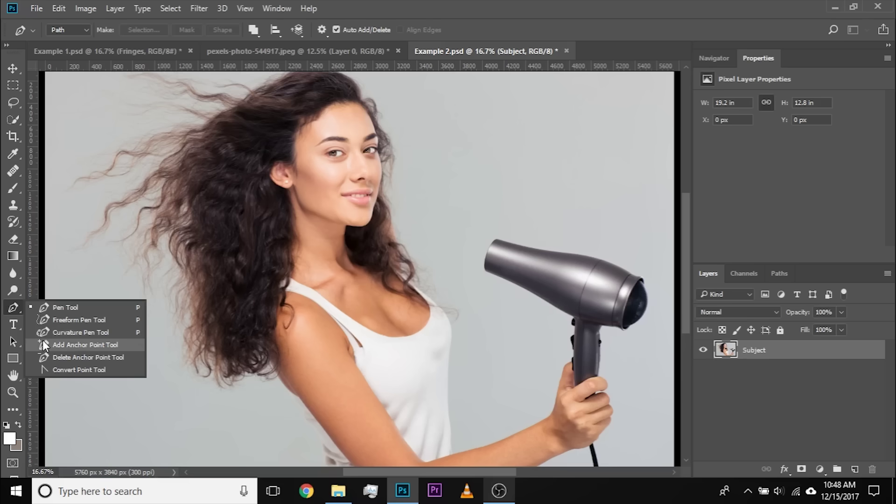
{"action": "left_click", "coordinate": [72, 309]}
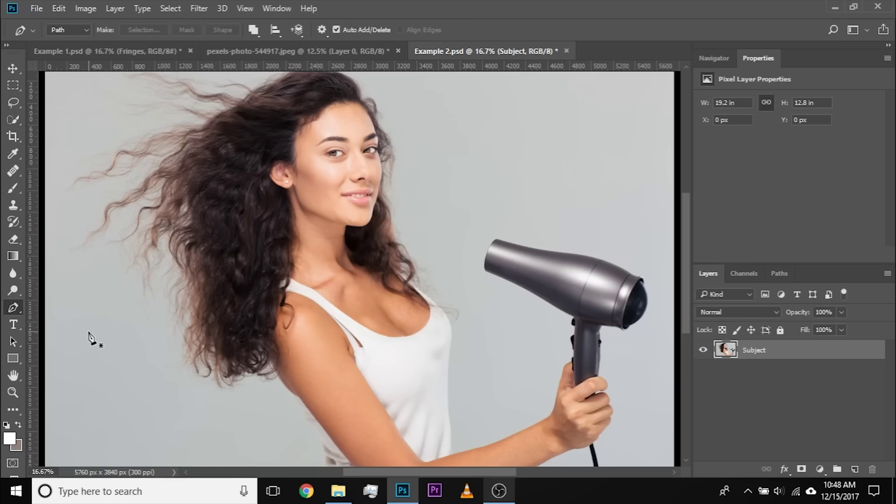
Trace a pen path along the underside of the forearm, starting just below the photo's lower edge.
{"action": "key", "text": "ctrl+plus"}
{"action": "key", "text": "ctrl+plus"}
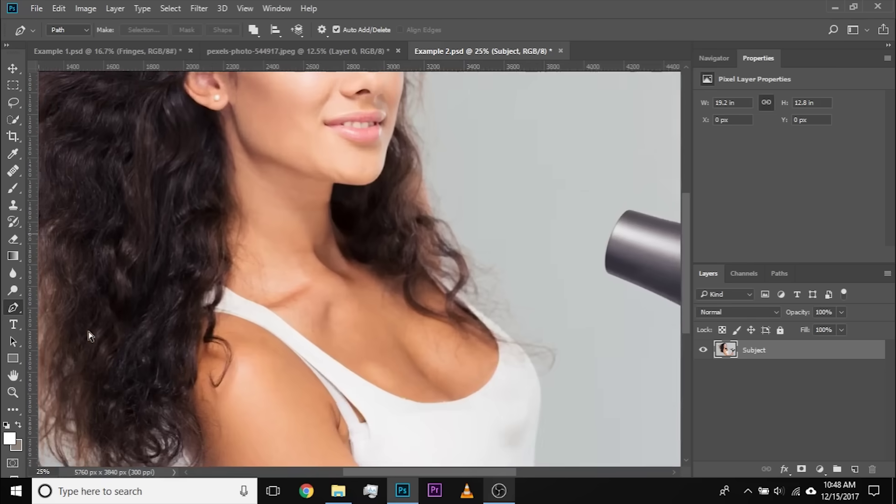
{"action": "left_click_drag", "start_coordinate": [281, 351], "coordinate": [220, 138]}
{"action": "left_click_drag", "start_coordinate": [471, 308], "coordinate": [380, 271]}
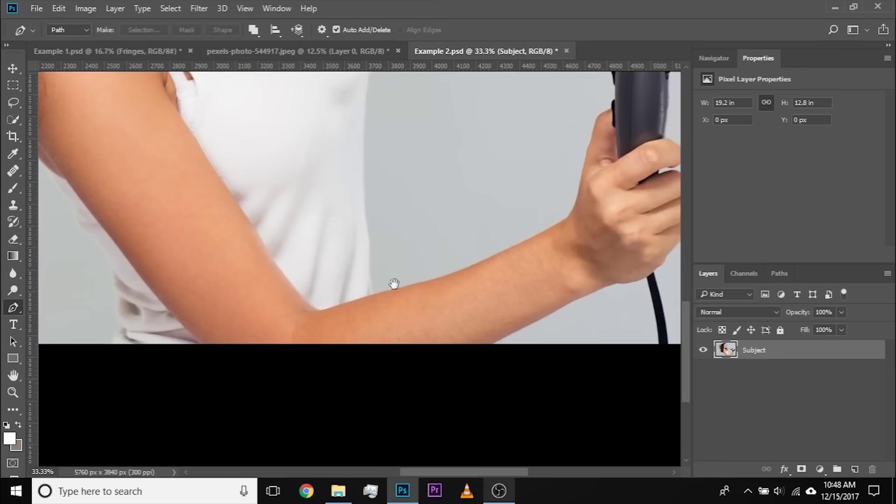
{"action": "left_click_drag", "start_coordinate": [540, 301], "coordinate": [585, 161]}
{"action": "key", "text": "ctrl+plus"}
{"action": "key", "text": "ctrl+plus"}
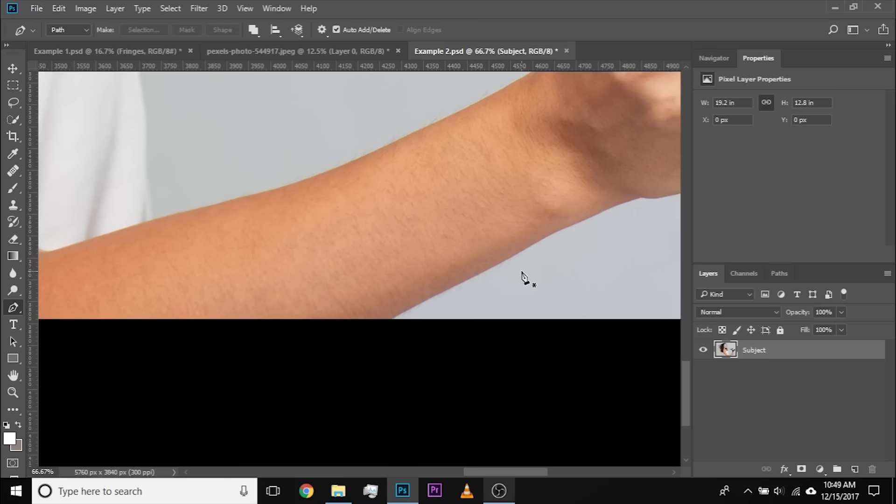
{"action": "key", "text": "ctrl+plus"}
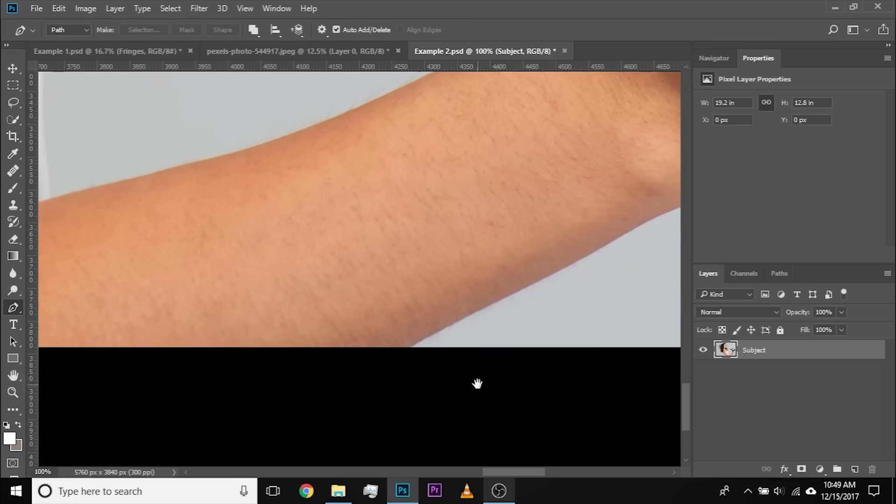
{"action": "left_click_drag", "start_coordinate": [476, 383], "coordinate": [447, 388]}
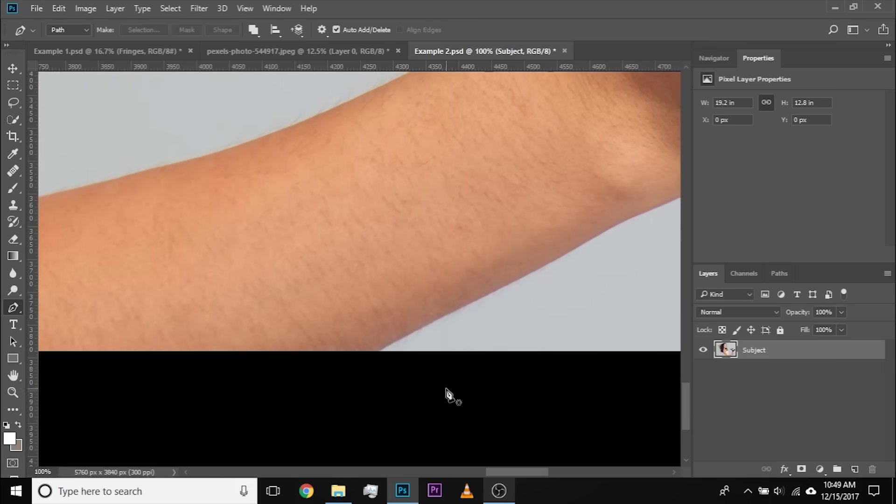
{"action": "left_click", "coordinate": [369, 355]}
{"action": "left_click_drag", "start_coordinate": [457, 302], "coordinate": [388, 333]}
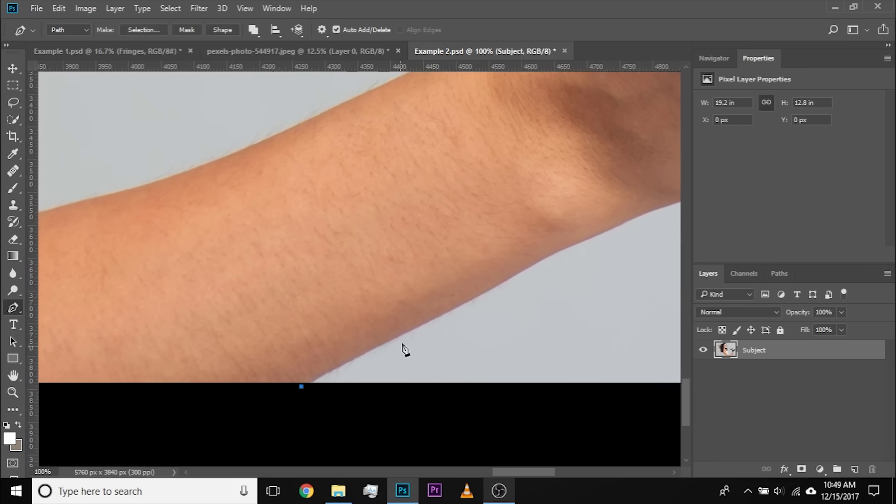
{"action": "left_click", "coordinate": [447, 311]}
{"action": "left_click_drag", "start_coordinate": [461, 303], "coordinate": [420, 319]}
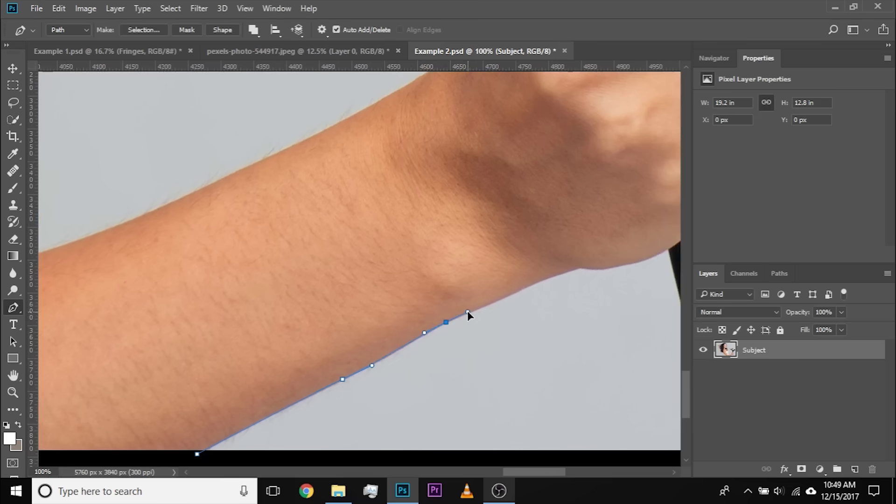
Extend the pen path with curved points along the underside of the wrist, adjusting an earlier anchor point.
{"action": "left_click_drag", "start_coordinate": [526, 294], "coordinate": [467, 302]}
{"action": "left_click_drag", "start_coordinate": [520, 275], "coordinate": [556, 265]}
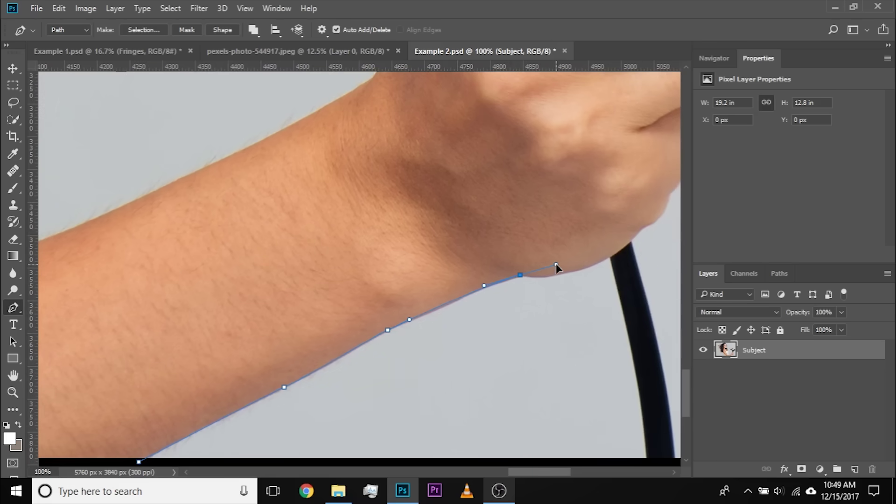
{"action": "left_click_drag", "start_coordinate": [428, 322], "coordinate": [447, 290]}
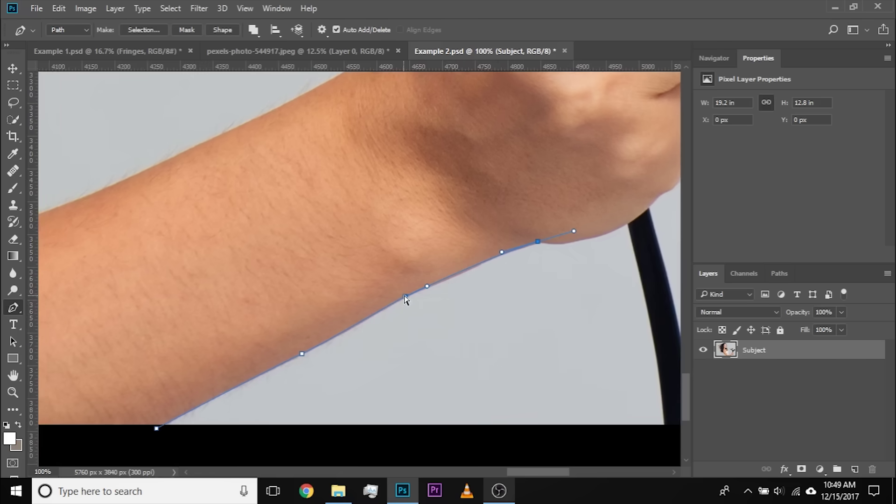
{"action": "left_click_drag", "start_coordinate": [405, 296], "coordinate": [406, 295]}
{"action": "left_click_drag", "start_coordinate": [542, 238], "coordinate": [471, 245]}
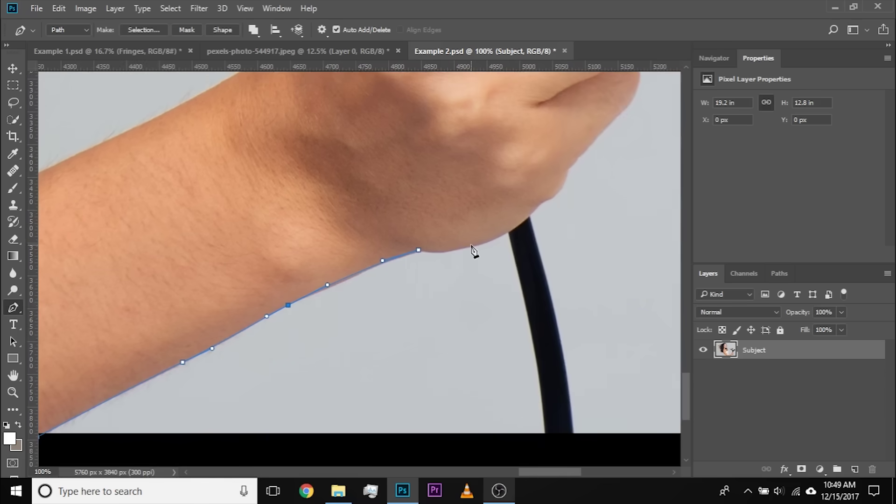
Curve the pen path around the heel of the hand past the hair dryer cord, adjusting direction handles to fit the skin edge.
{"action": "scroll", "coordinate": [471, 246], "scroll_direction": "up", "scroll_amount": 2}
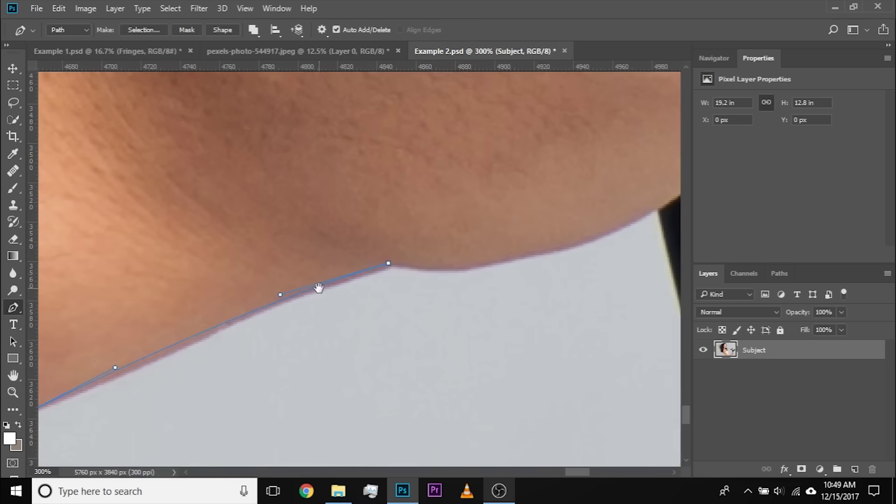
{"action": "left_click", "coordinate": [389, 264], "text": "ctrl"}
{"action": "left_click_drag", "start_coordinate": [479, 269], "coordinate": [402, 304]}
{"action": "left_click_drag", "start_coordinate": [548, 263], "coordinate": [602, 217]}
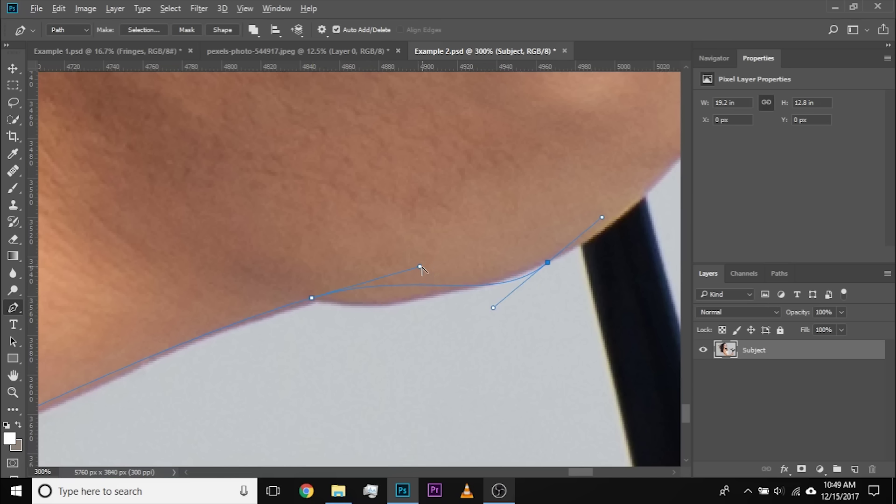
{"action": "left_click_drag", "start_coordinate": [422, 270], "coordinate": [383, 323]}
{"action": "left_click", "coordinate": [217, 331]}
{"action": "left_click_drag", "start_coordinate": [383, 322], "coordinate": [362, 310]}
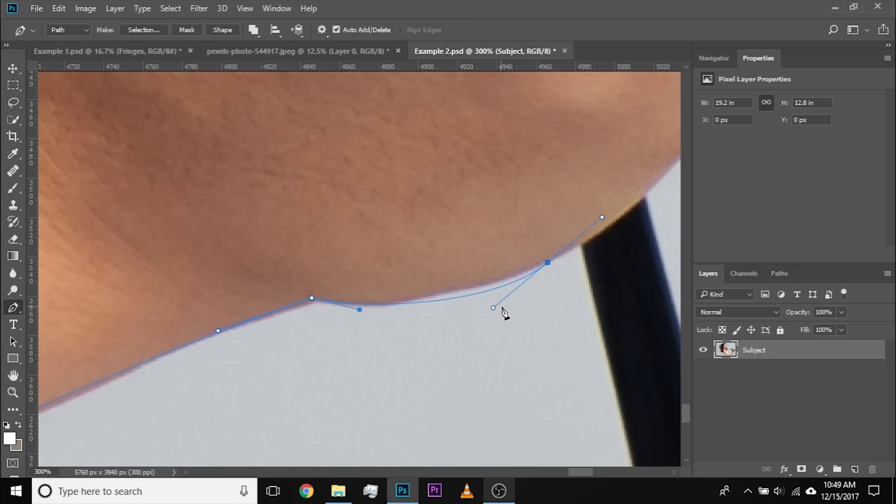
{"action": "left_click_drag", "start_coordinate": [494, 308], "coordinate": [492, 291]}
{"action": "left_click_drag", "start_coordinate": [580, 208], "coordinate": [445, 312]}
{"action": "left_click", "coordinate": [541, 265]}
{"action": "left_click_drag", "start_coordinate": [546, 251], "coordinate": [444, 318]}
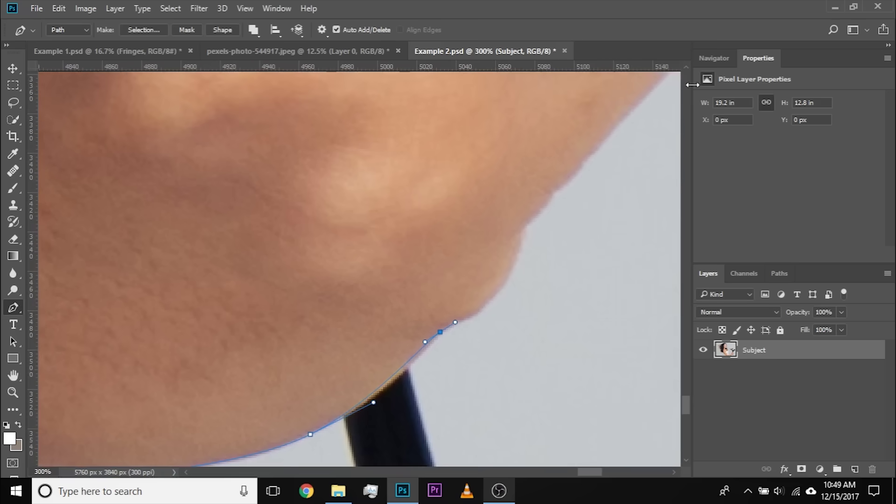
Examine the rest of the outline the path has to follow, from the arm and shirt up to the flying hair.
{"action": "key", "text": "ctrl+minus"}
{"action": "key", "text": "ctrl+minus"}
{"action": "key", "text": "ctrl+minus"}
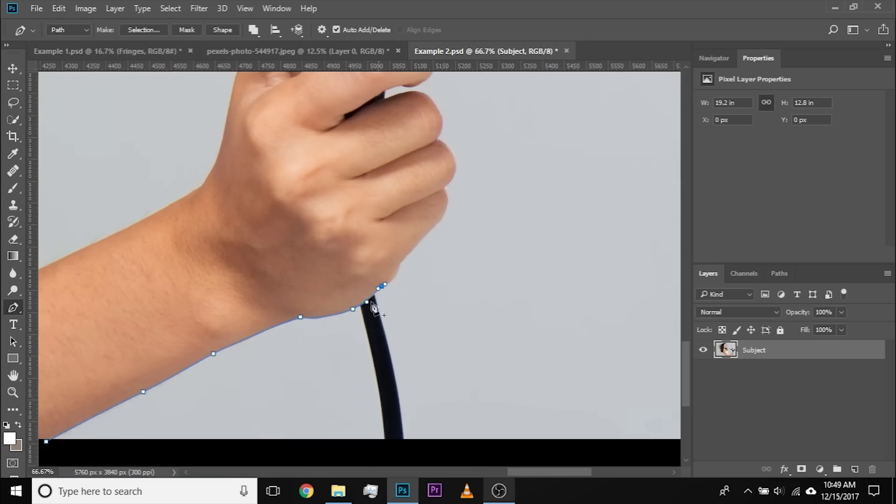
{"action": "left_click_drag", "start_coordinate": [373, 359], "coordinate": [585, 376]}
{"action": "key", "text": "ctrl+minus"}
{"action": "key", "text": "ctrl+minus"}
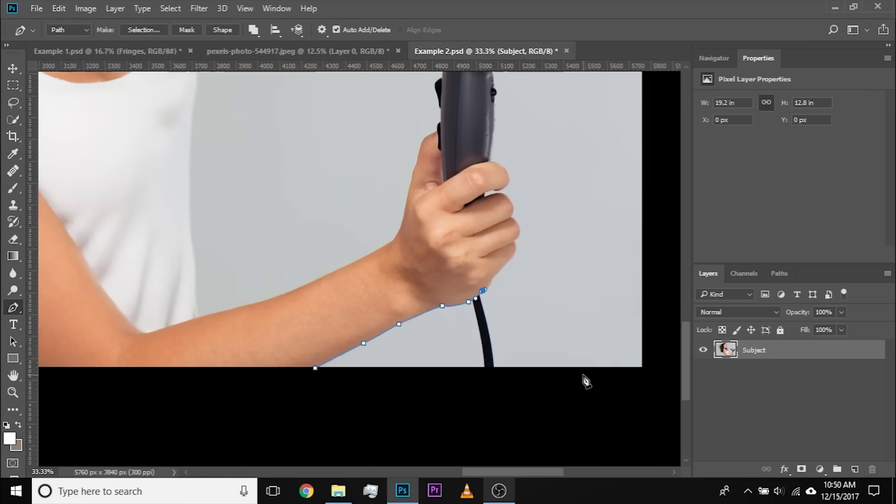
{"action": "left_click_drag", "start_coordinate": [210, 265], "coordinate": [394, 421]}
{"action": "left_click_drag", "start_coordinate": [407, 339], "coordinate": [566, 95]}
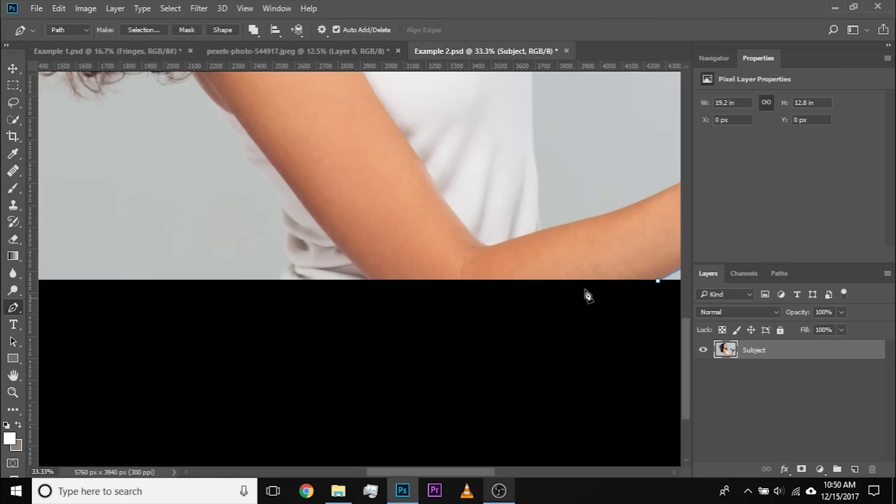
{"action": "left_click_drag", "start_coordinate": [519, 180], "coordinate": [538, 439]}
{"action": "left_click_drag", "start_coordinate": [409, 174], "coordinate": [434, 414]}
{"action": "left_click_drag", "start_coordinate": [417, 215], "coordinate": [523, 290]}
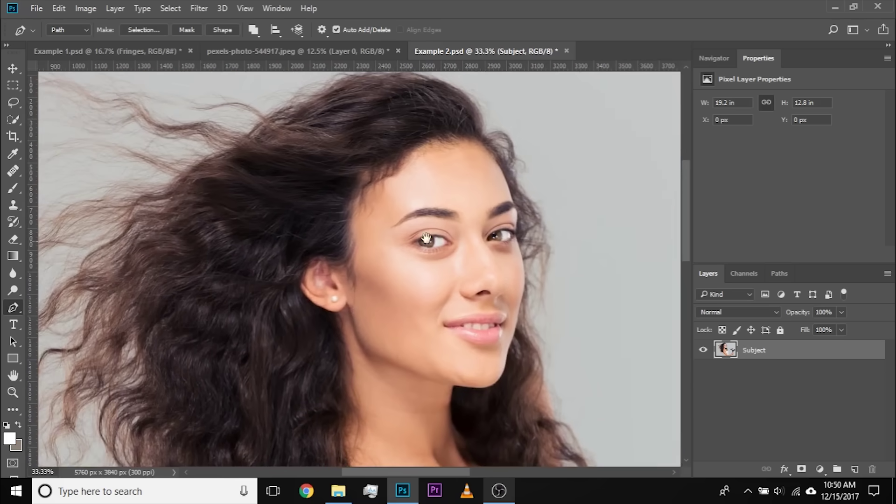
{"action": "left_click_drag", "start_coordinate": [229, 182], "coordinate": [428, 161]}
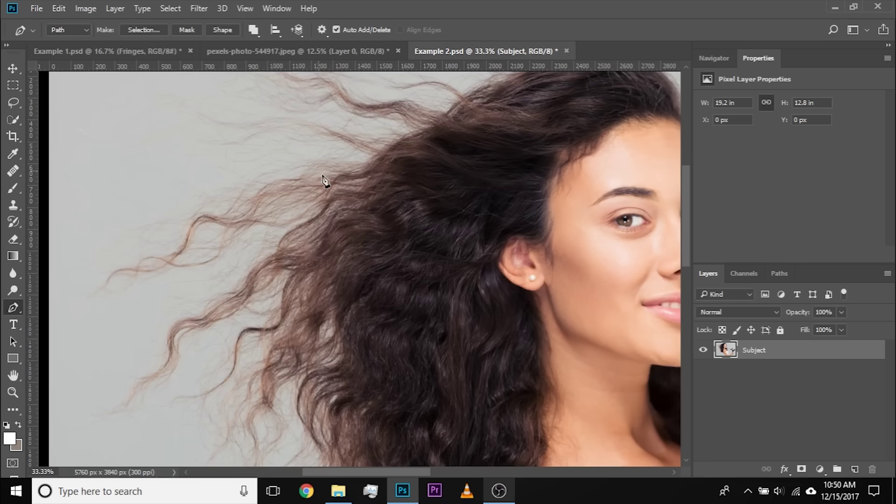
{"action": "key", "text": "ctrl+minus"}
{"action": "key", "text": "ctrl+minus"}
{"action": "key", "text": "ctrl+minus"}
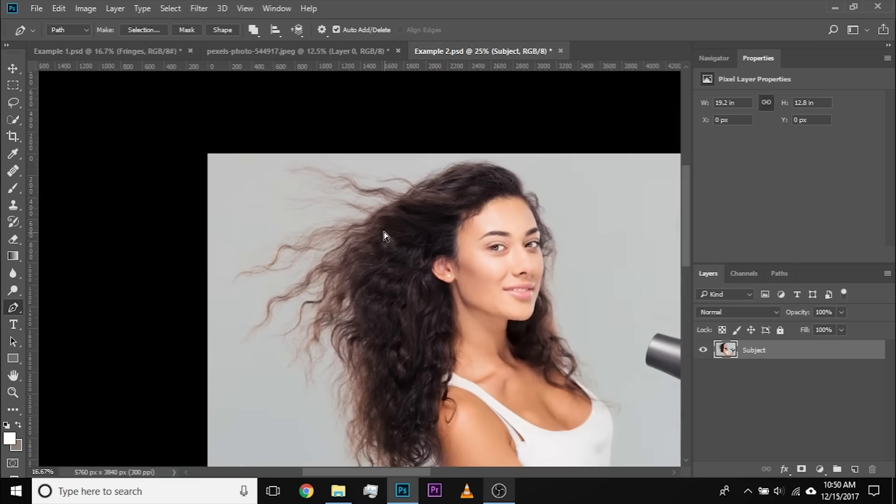
{"action": "key", "text": "ctrl+plus"}
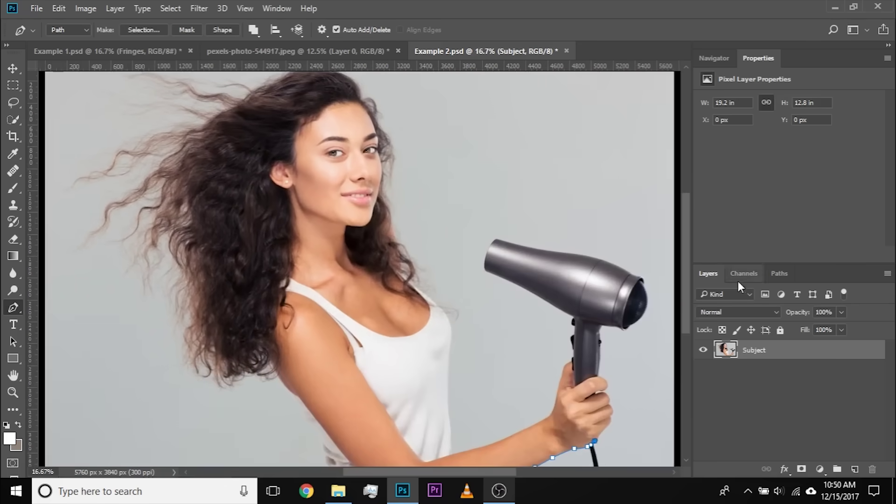
Delete the unfinished work path and display the saved Subject path.
{"action": "left_click", "coordinate": [779, 276]}
{"action": "left_click_drag", "start_coordinate": [790, 318], "coordinate": [874, 471]}
{"action": "left_click", "coordinate": [726, 297]}
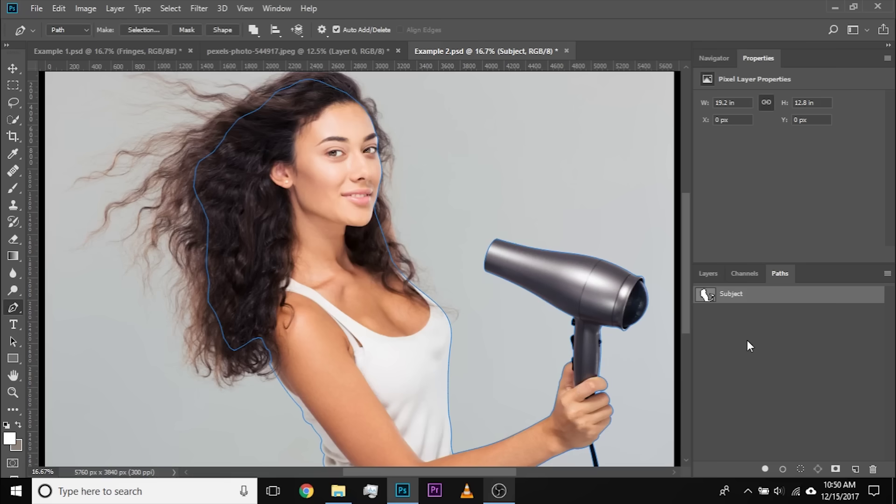
Load the Subject path as a selection and add it as a layer mask on the Subject layer.
{"action": "left_click", "coordinate": [706, 295], "text": "ctrl"}
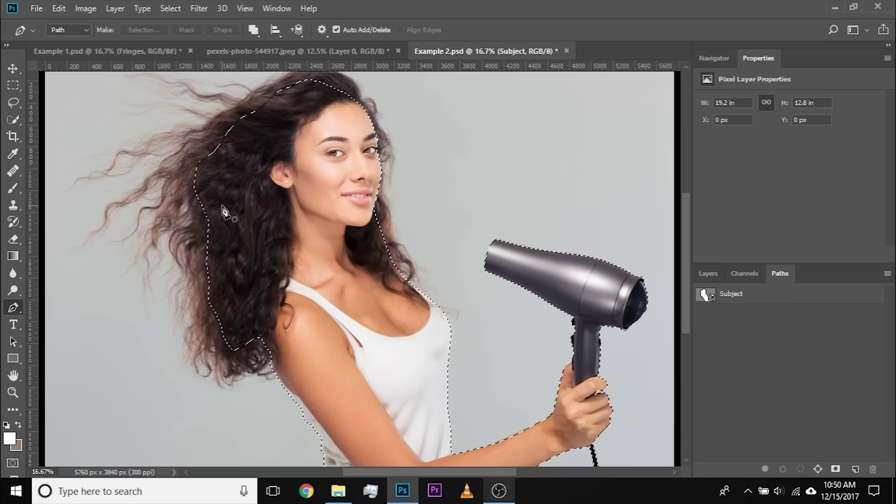
{"action": "left_click", "coordinate": [709, 274]}
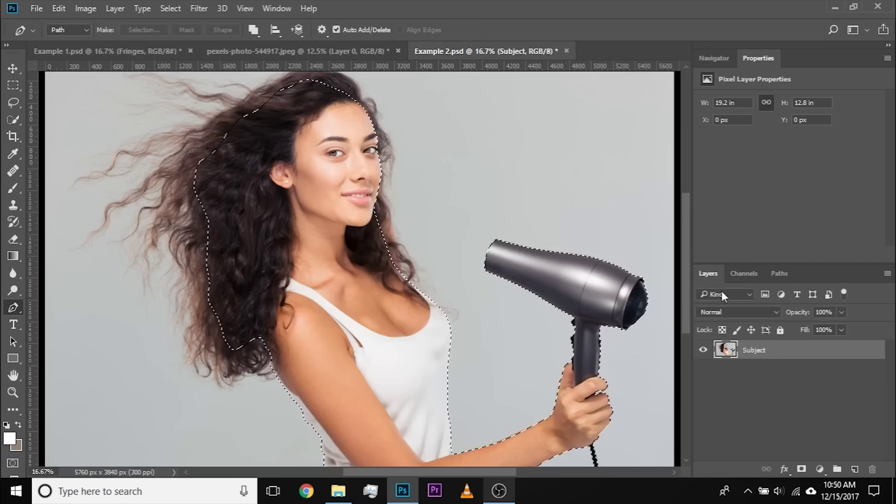
{"action": "left_click", "coordinate": [801, 469]}
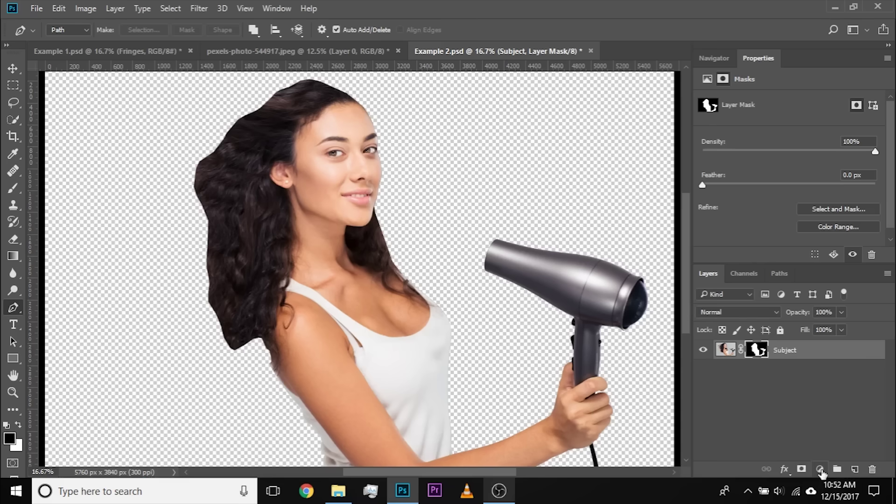
Add a white Solid Color fill layer and place it beneath the Subject layer.
{"action": "left_click", "coordinate": [821, 470]}
{"action": "left_click", "coordinate": [787, 184]}
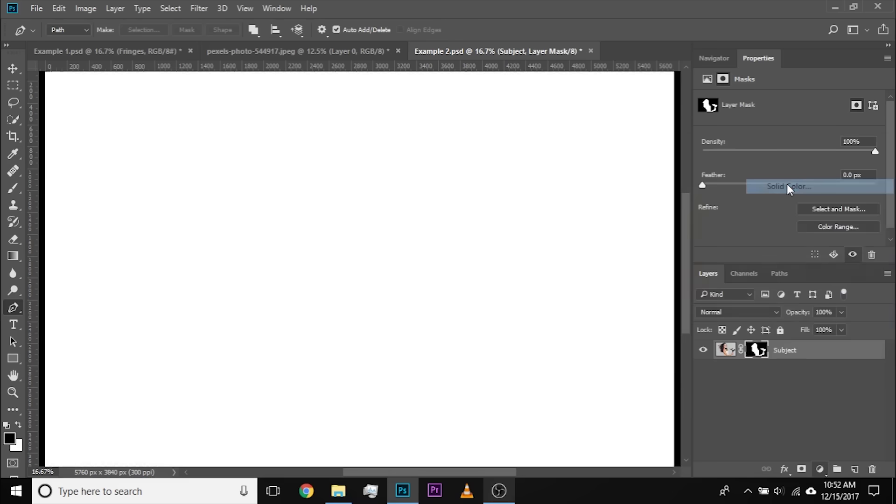
{"action": "left_click_drag", "start_coordinate": [647, 248], "coordinate": [517, 136]}
{"action": "left_click", "coordinate": [847, 175]}
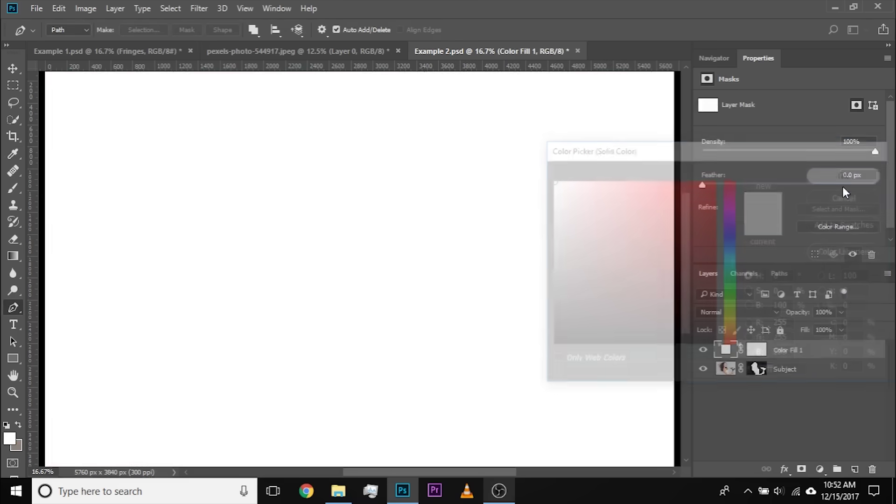
{"action": "left_click_drag", "start_coordinate": [808, 350], "coordinate": [815, 389]}
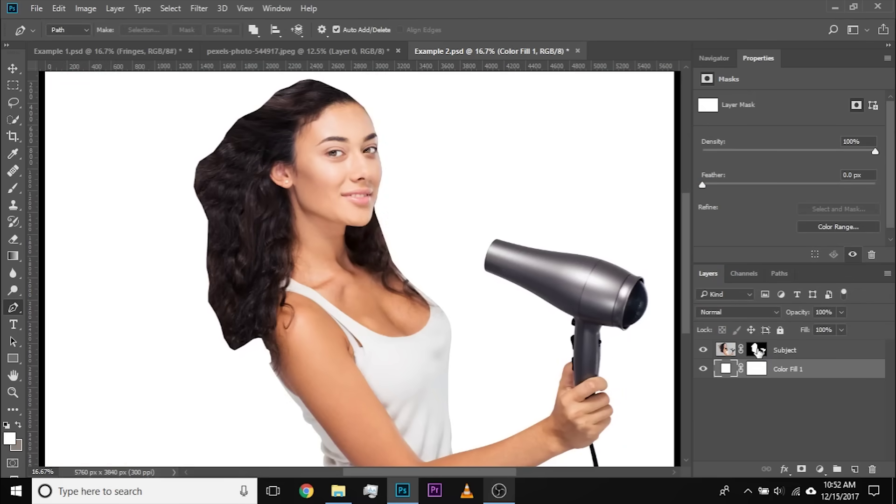
Disable the Subject layer's mask and view the Red channel on its own.
{"action": "left_click", "coordinate": [758, 350], "text": "shift"}
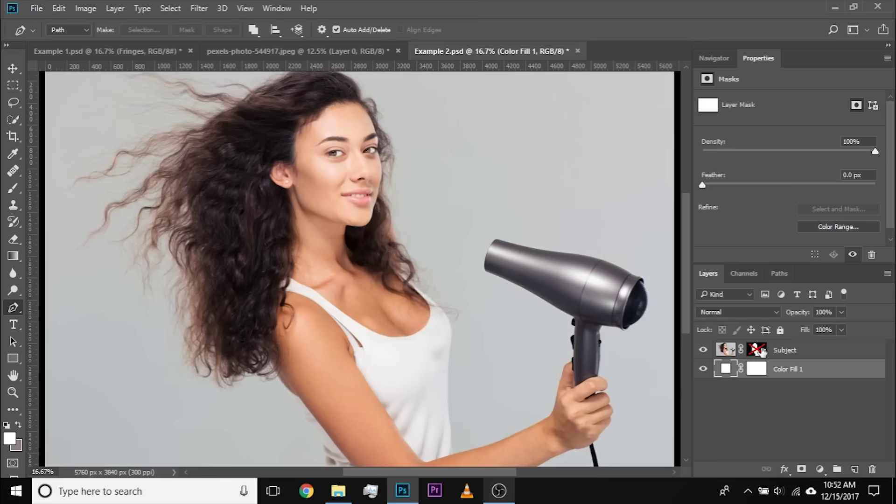
{"action": "left_click", "coordinate": [748, 276]}
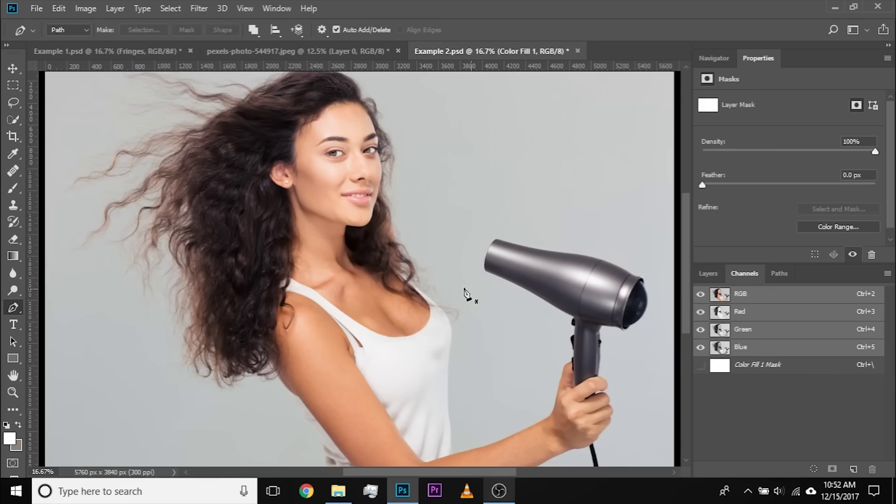
{"action": "left_click", "coordinate": [775, 315]}
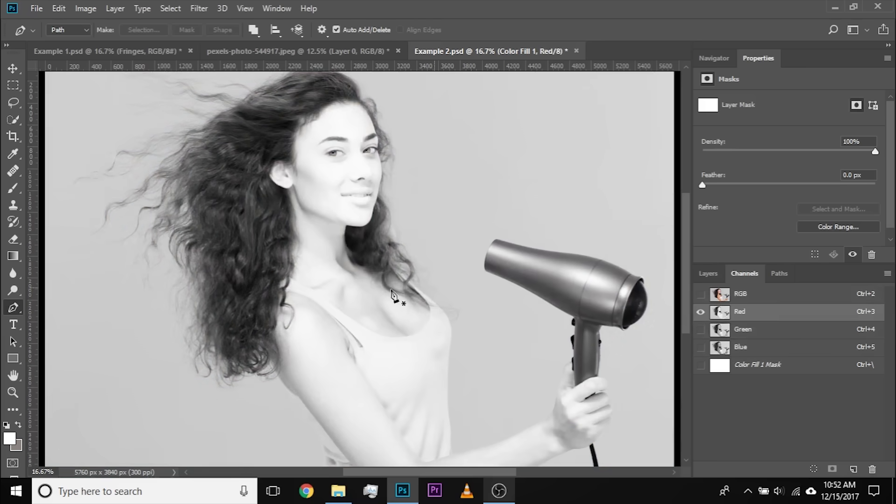
Compare the Green and Blue channels and duplicate the Blue channel.
{"action": "left_click", "coordinate": [752, 330]}
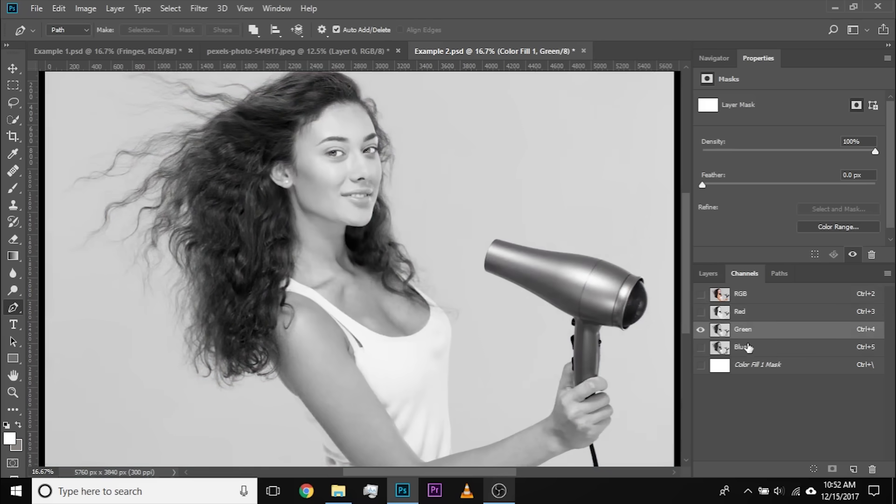
{"action": "left_click", "coordinate": [746, 347]}
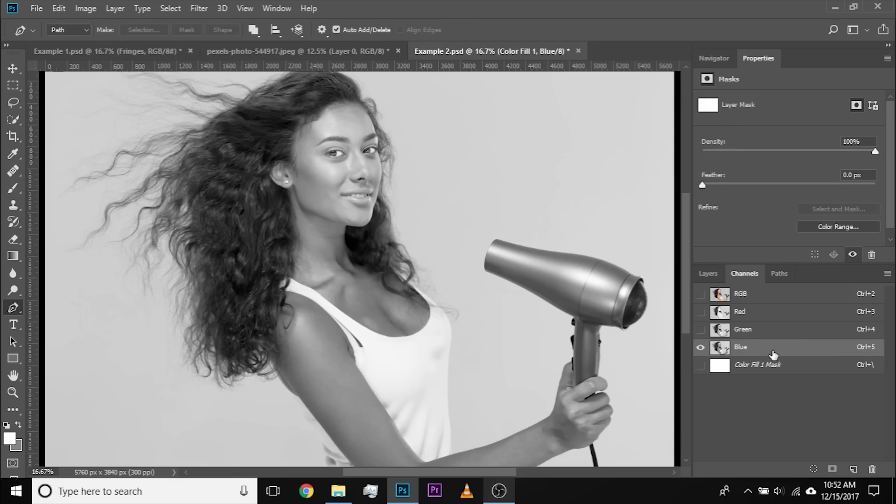
{"action": "left_click_drag", "start_coordinate": [782, 348], "coordinate": [858, 475]}
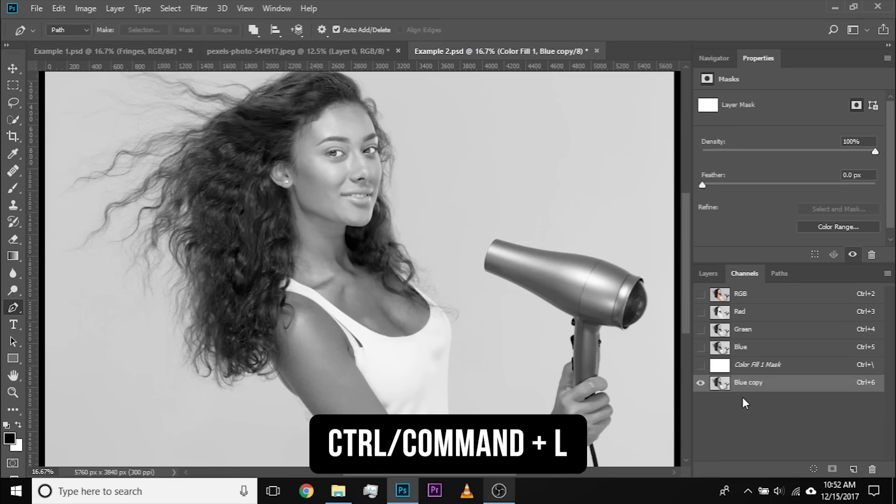
Start a Levels adjustment on the Blue copy channel and set its white point by sampling the grey background beside the hair.
{"action": "left_click", "coordinate": [86, 9]}
{"action": "mouse_move", "coordinate": [92, 41]}
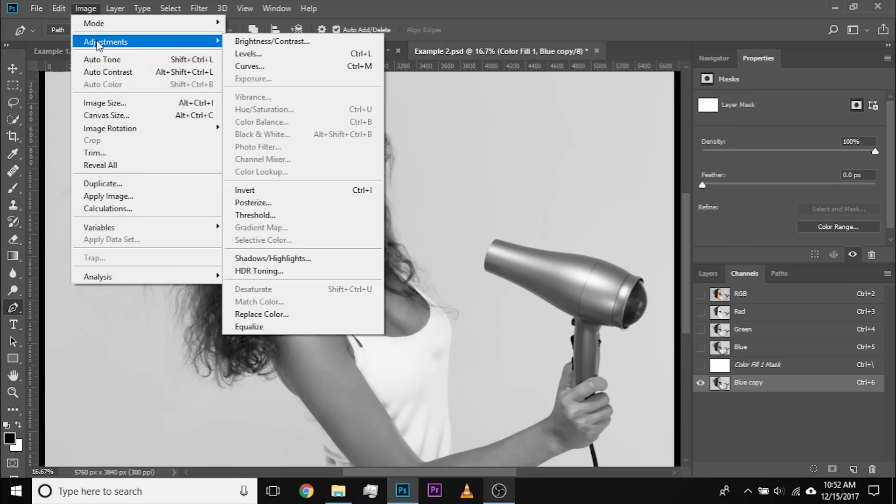
{"action": "left_click", "coordinate": [254, 60]}
{"action": "key", "text": "ctrl+plus"}
{"action": "key", "text": "ctrl+plus"}
{"action": "left_click_drag", "start_coordinate": [252, 228], "coordinate": [493, 407]}
{"action": "left_click_drag", "start_coordinate": [276, 175], "coordinate": [439, 280]}
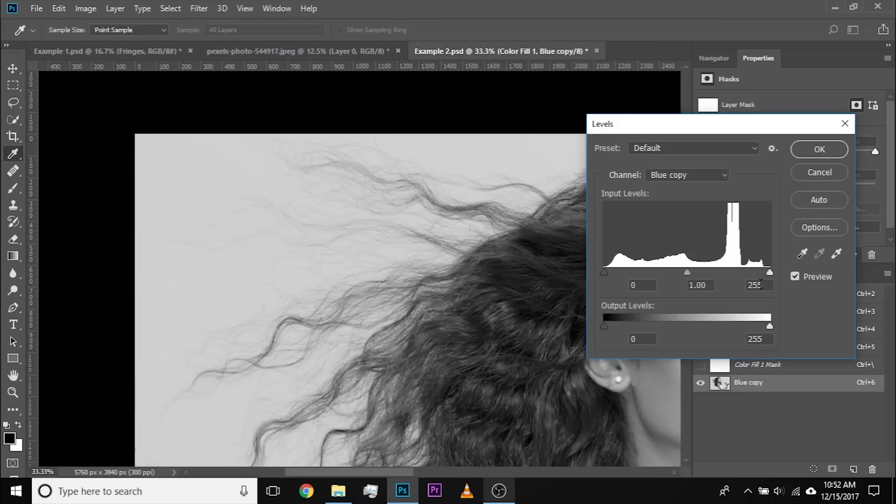
{"action": "left_click", "coordinate": [839, 253]}
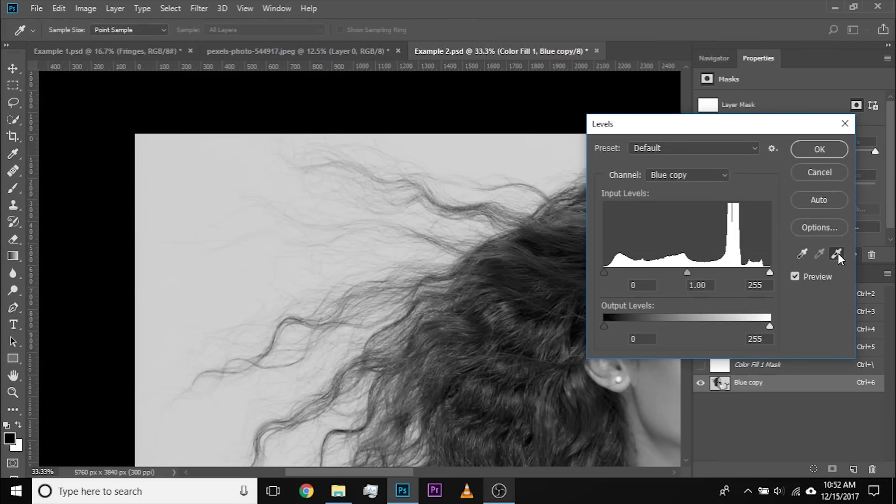
{"action": "left_click", "coordinate": [207, 289]}
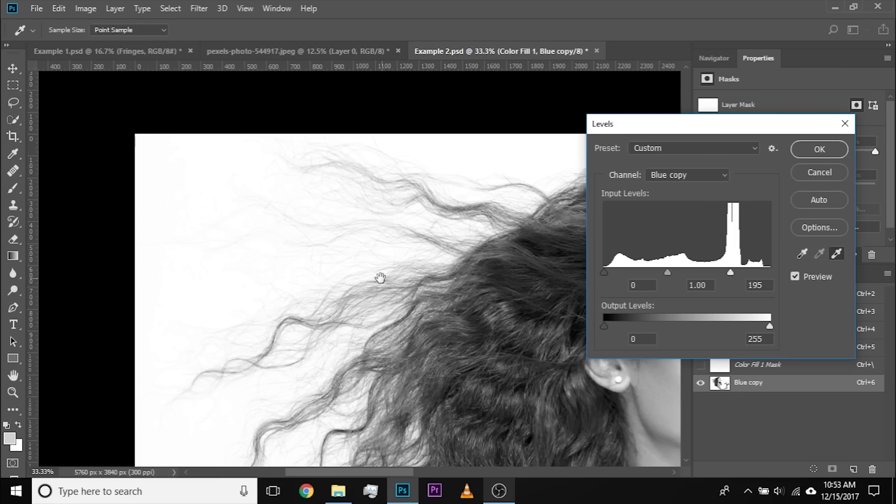
Set the Levels black input to 65 to darken the hair and apply the adjustment to the Blue copy channel.
{"action": "left_click_drag", "start_coordinate": [382, 278], "coordinate": [280, 235]}
{"action": "left_click_drag", "start_coordinate": [356, 252], "coordinate": [351, 283]}
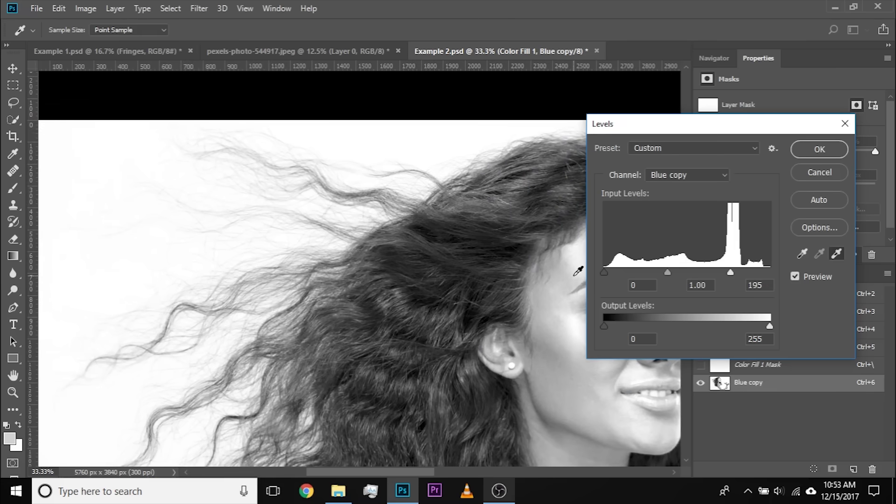
{"action": "key", "text": "ctrl+plus"}
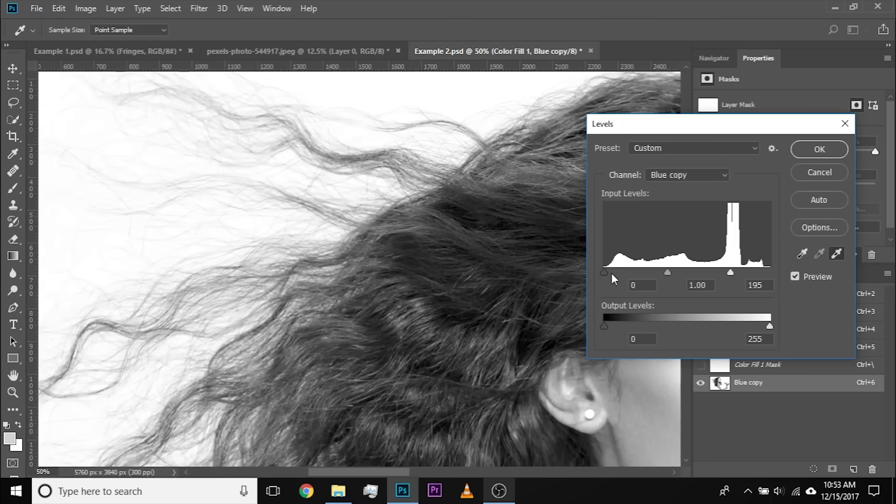
{"action": "left_click_drag", "start_coordinate": [607, 273], "coordinate": [646, 270]}
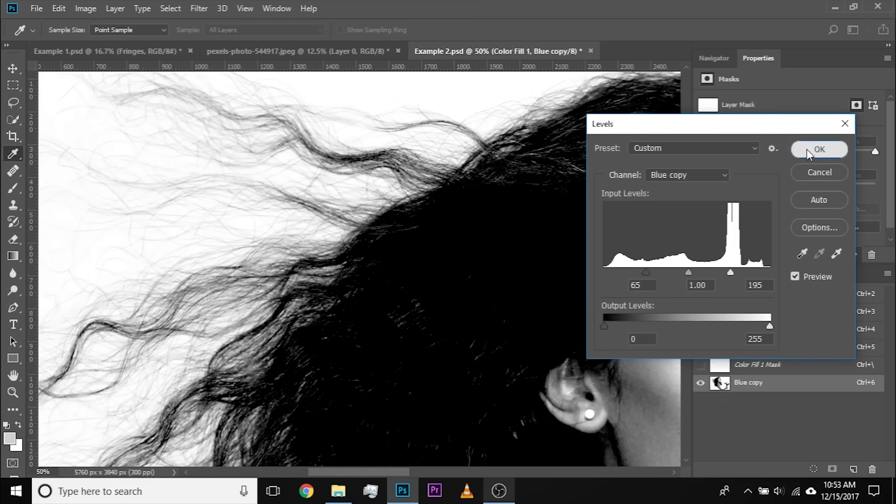
{"action": "left_click", "coordinate": [819, 149]}
{"action": "key", "text": "p"}
{"action": "key", "text": "ctrl+minus"}
{"action": "key", "text": "ctrl+minus"}
{"action": "key", "text": "ctrl+minus"}
{"action": "key", "text": "ctrl+minus"}
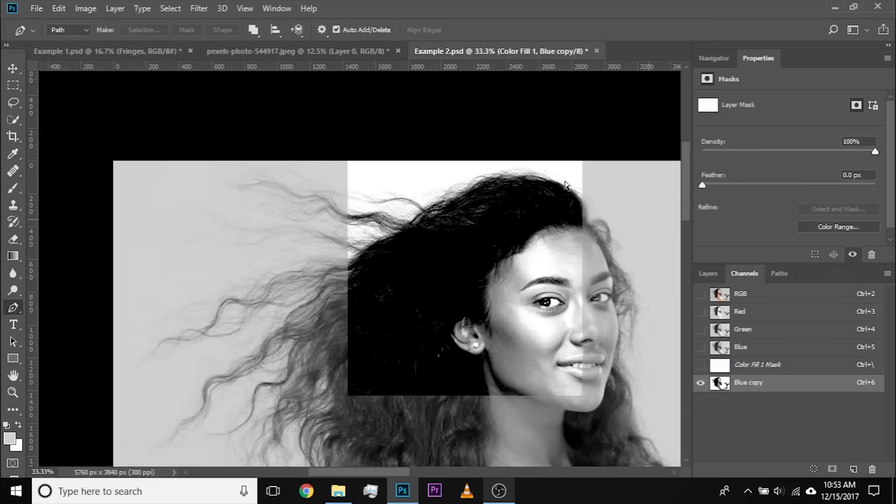
{"action": "key", "text": "ctrl+minus"}
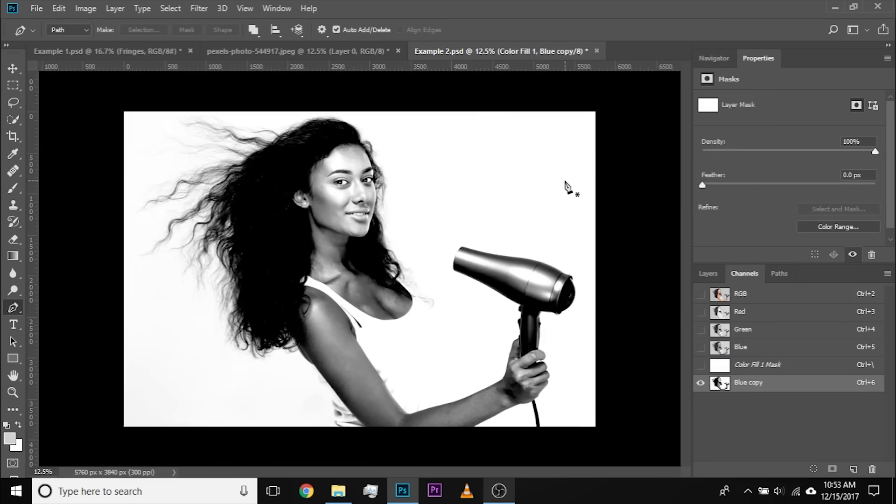
Load the Blue copy channel as a selection and target the Subject layer's mask.
{"action": "left_click", "coordinate": [721, 384], "text": "ctrl"}
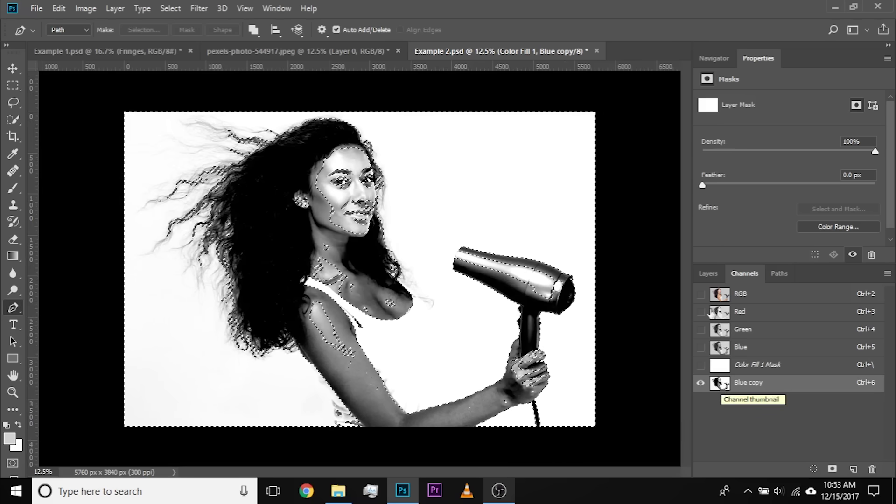
{"action": "left_click", "coordinate": [708, 274]}
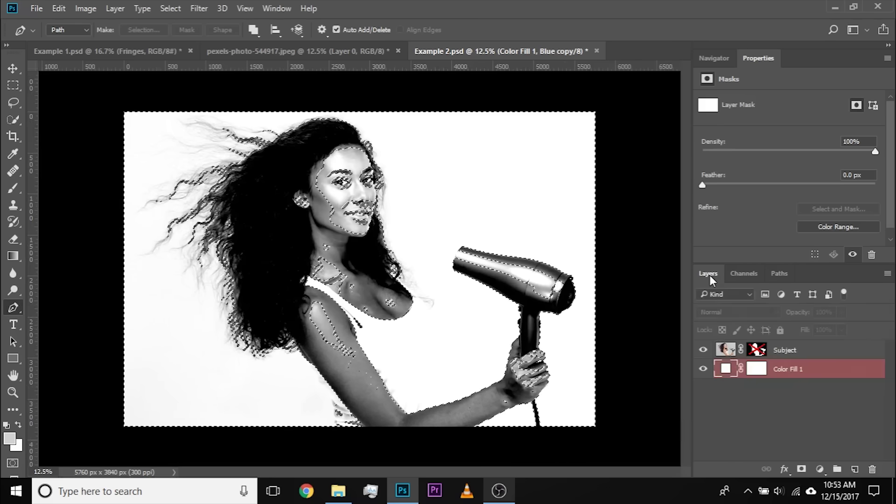
{"action": "left_click", "coordinate": [757, 350]}
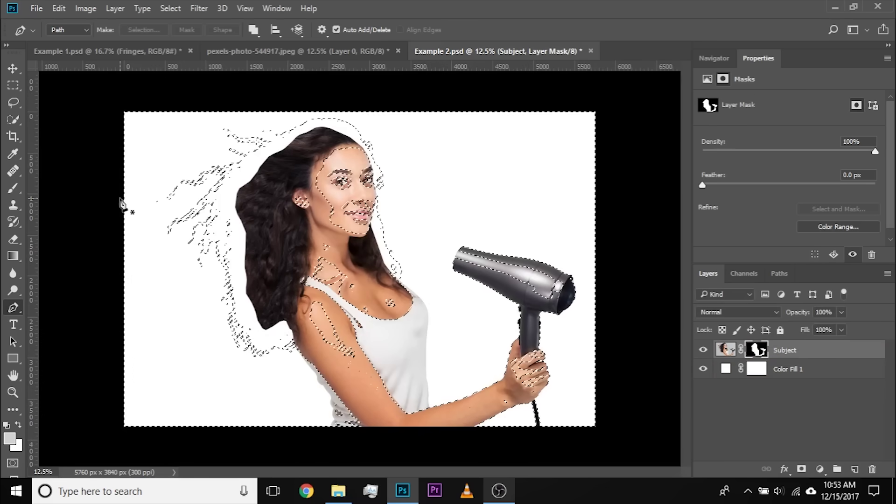
{"action": "key", "text": "ctrl+plus"}
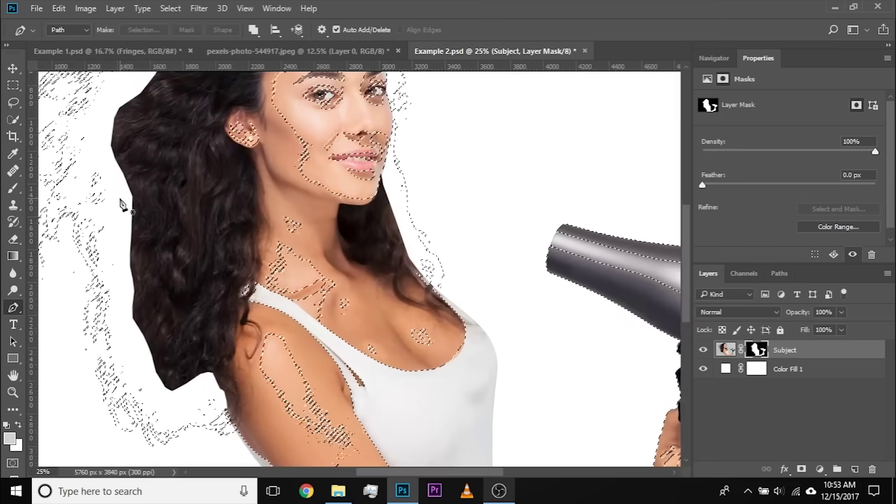
{"action": "left_click_drag", "start_coordinate": [148, 185], "coordinate": [420, 323]}
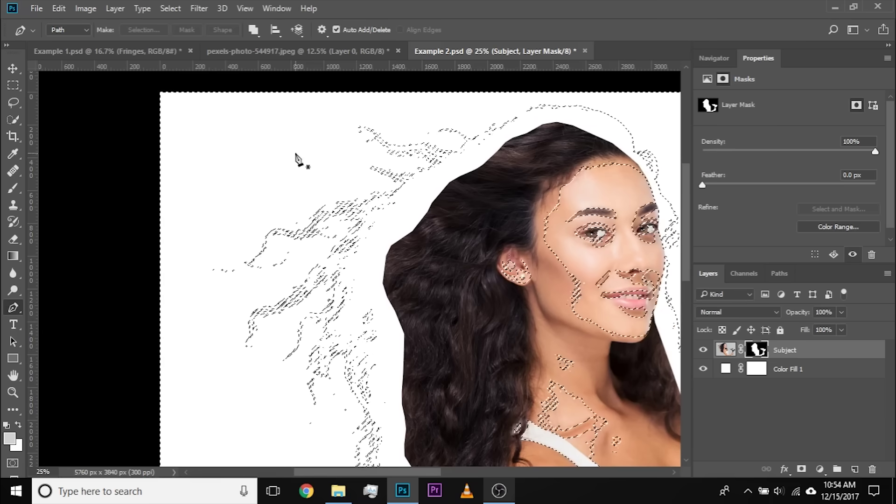
Invert the selection so it covers the dark hair instead of the background.
{"action": "key", "text": "ctrl+shift+i"}
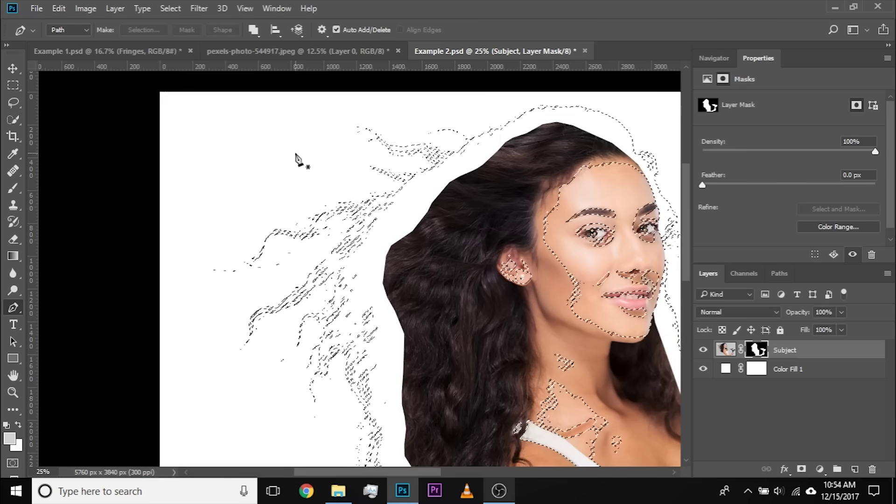
{"action": "left_click", "coordinate": [171, 9]}
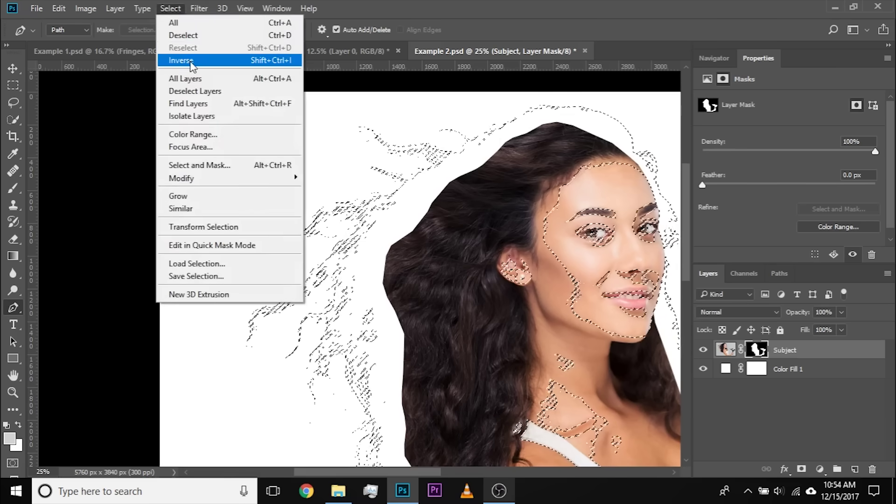
{"action": "left_click", "coordinate": [400, 4]}
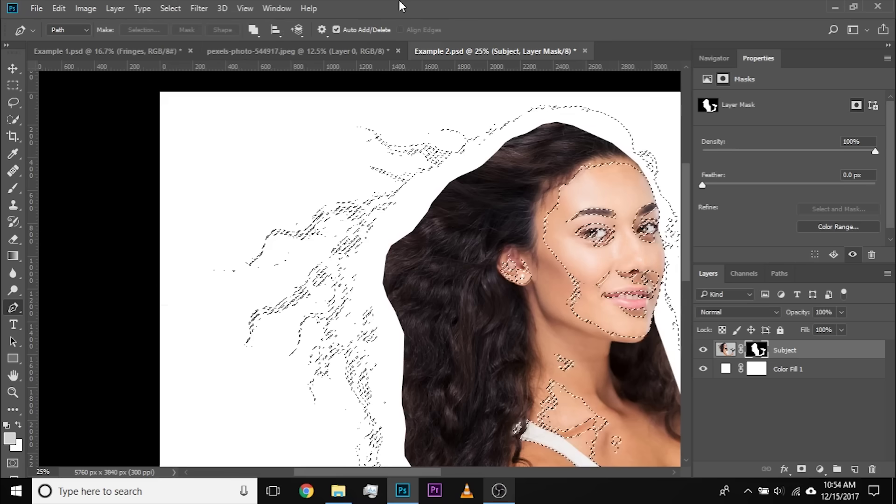
Paint white with a soft 378 px brush on the Subject mask around the hair edges to reveal the flying strands, and deselect.
{"action": "left_click", "coordinate": [14, 188]}
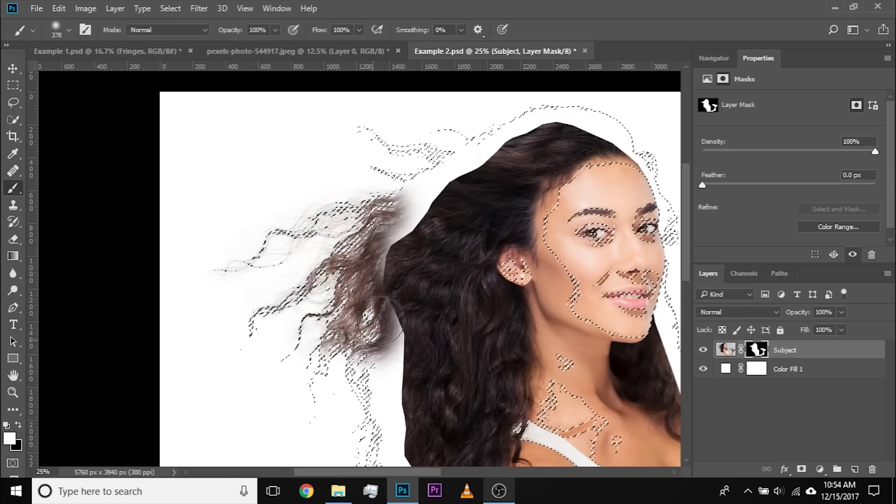
{"action": "mouse_move", "coordinate": [452, 156]}
{"action": "left_mouse_down"}
{"action": "mouse_move", "coordinate": [244, 136]}
{"action": "mouse_move", "coordinate": [403, 179]}
{"action": "left_mouse_up"}
{"action": "mouse_move", "coordinate": [325, 405]}
{"action": "left_mouse_down"}
{"action": "mouse_move", "coordinate": [323, 287]}
{"action": "mouse_move", "coordinate": [401, 363]}
{"action": "mouse_move", "coordinate": [402, 282]}
{"action": "left_mouse_up"}
{"action": "left_click_drag", "start_coordinate": [402, 282], "coordinate": [467, 355]}
{"action": "left_click_drag", "start_coordinate": [318, 300], "coordinate": [303, 161]}
{"action": "left_click_drag", "start_coordinate": [376, 141], "coordinate": [332, 327]}
{"action": "left_click_drag", "start_coordinate": [453, 139], "coordinate": [340, 226]}
{"action": "mouse_move", "coordinate": [480, 230]}
{"action": "left_mouse_down"}
{"action": "mouse_move", "coordinate": [490, 211]}
{"action": "mouse_move", "coordinate": [510, 294]}
{"action": "mouse_move", "coordinate": [504, 406]}
{"action": "left_mouse_up"}
{"action": "left_click_drag", "start_coordinate": [478, 336], "coordinate": [433, 223]}
{"action": "mouse_move", "coordinate": [471, 275]}
{"action": "left_mouse_down"}
{"action": "mouse_move", "coordinate": [524, 364]}
{"action": "mouse_move", "coordinate": [468, 151]}
{"action": "mouse_move", "coordinate": [441, 123]}
{"action": "mouse_move", "coordinate": [466, 216]}
{"action": "left_mouse_up"}
{"action": "left_click_drag", "start_coordinate": [98, 364], "coordinate": [315, 143]}
{"action": "left_click_drag", "start_coordinate": [224, 284], "coordinate": [155, 321]}
{"action": "left_click_drag", "start_coordinate": [224, 396], "coordinate": [249, 289]}
{"action": "left_click_drag", "start_coordinate": [280, 196], "coordinate": [286, 426]}
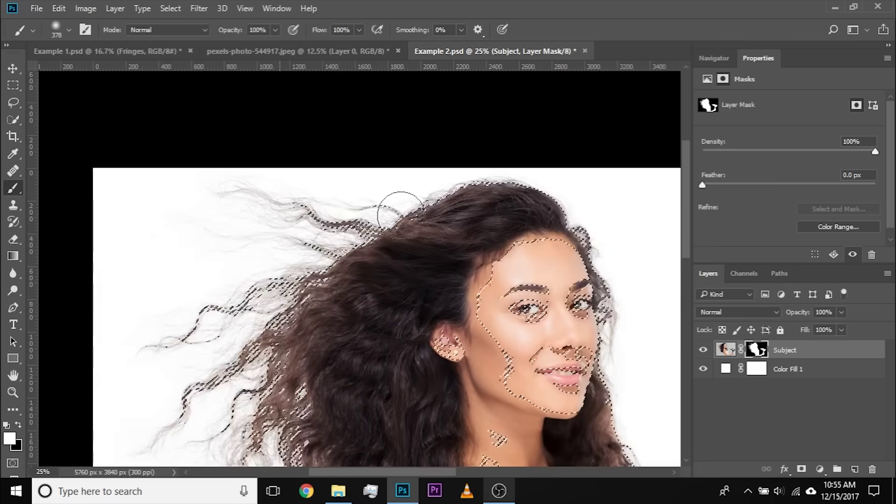
{"action": "left_click_drag", "start_coordinate": [304, 321], "coordinate": [268, 243]}
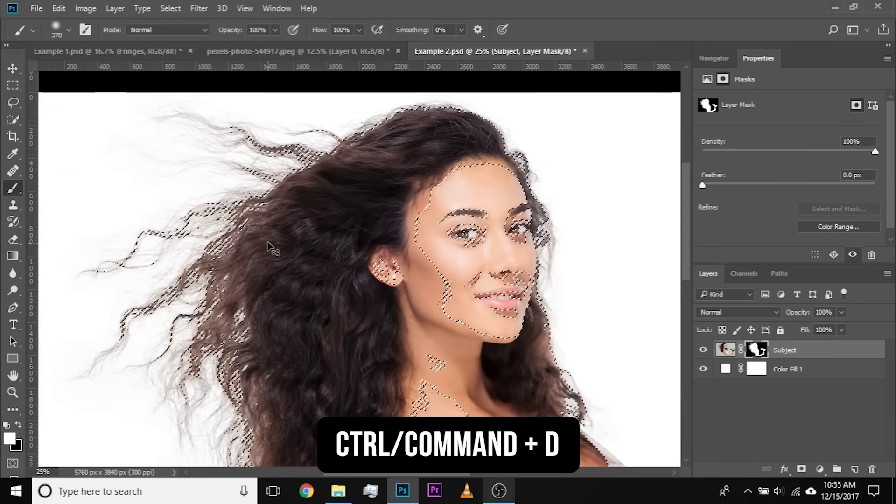
{"action": "key", "text": "ctrl+d"}
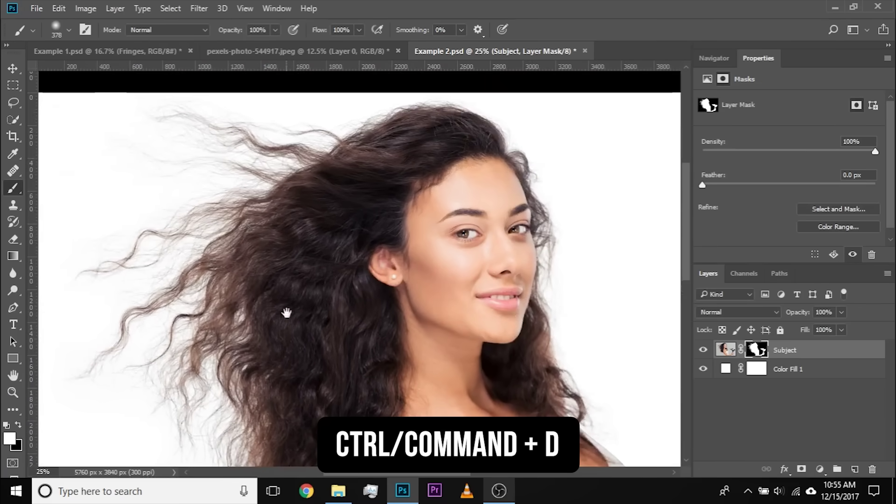
{"action": "left_click_drag", "start_coordinate": [406, 251], "coordinate": [446, 248]}
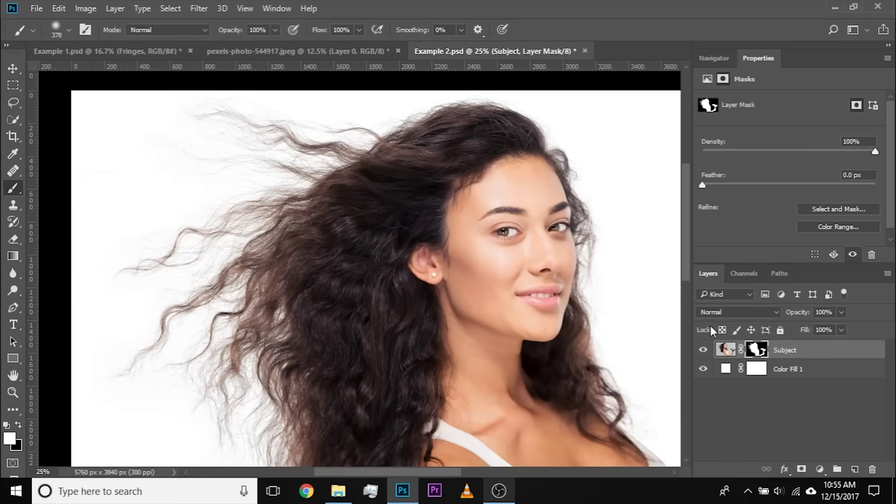
Display the Subject layer's mask on its own and examine its edges around the hair, body, arm and hair dryer.
{"action": "left_click", "coordinate": [756, 354], "text": "alt"}
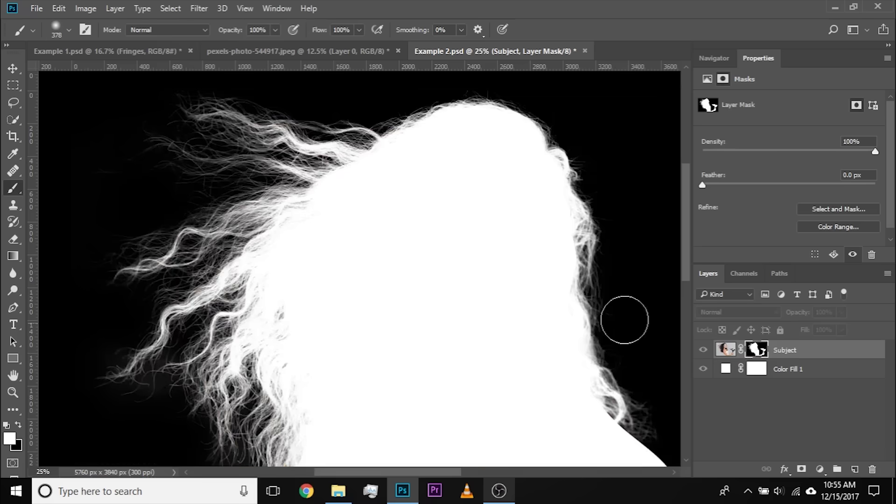
{"action": "mouse_move", "coordinate": [473, 339]}
{"action": "left_mouse_down"}
{"action": "mouse_move", "coordinate": [348, 250]}
{"action": "mouse_move", "coordinate": [322, 207]}
{"action": "left_mouse_up"}
{"action": "left_click_drag", "start_coordinate": [398, 324], "coordinate": [366, 160]}
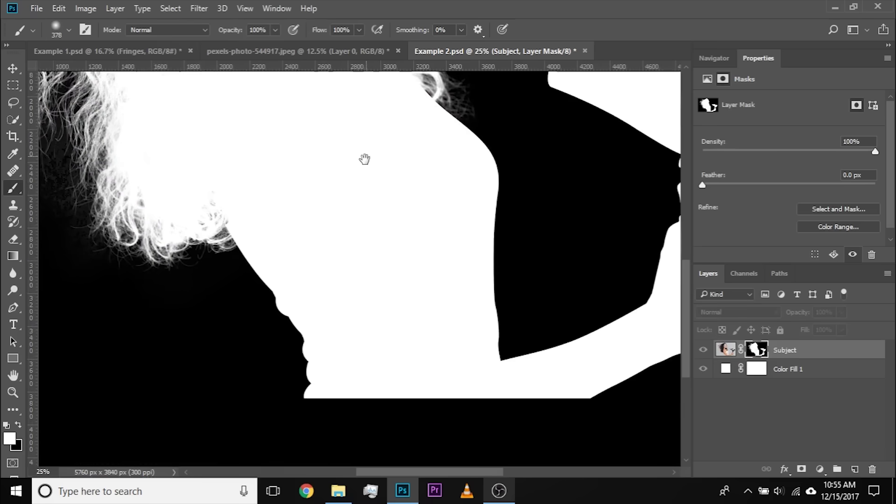
{"action": "left_click_drag", "start_coordinate": [439, 235], "coordinate": [313, 270]}
{"action": "left_click_drag", "start_coordinate": [548, 250], "coordinate": [533, 309]}
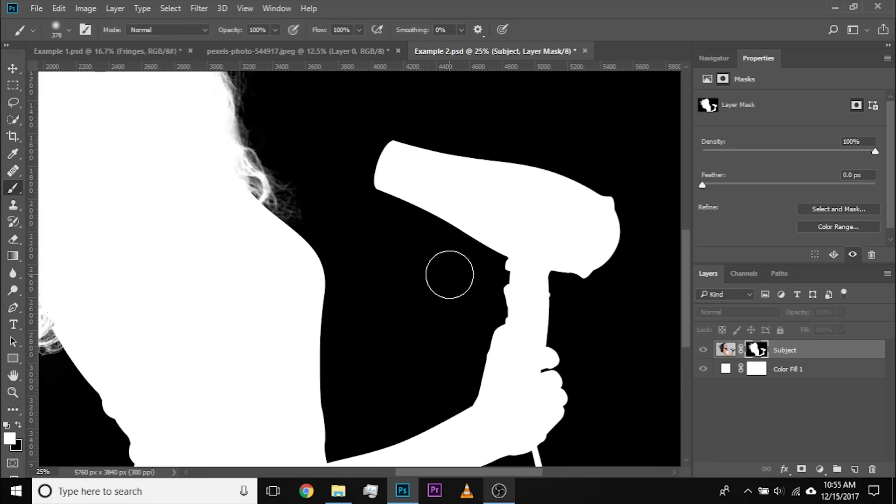
{"action": "key", "text": "ctrl+plus"}
{"action": "key", "text": "ctrl+plus"}
{"action": "left_click_drag", "start_coordinate": [323, 282], "coordinate": [351, 198]}
{"action": "left_click_drag", "start_coordinate": [319, 345], "coordinate": [347, 161]}
{"action": "left_click_drag", "start_coordinate": [378, 215], "coordinate": [473, 409]}
{"action": "left_click_drag", "start_coordinate": [441, 274], "coordinate": [454, 338]}
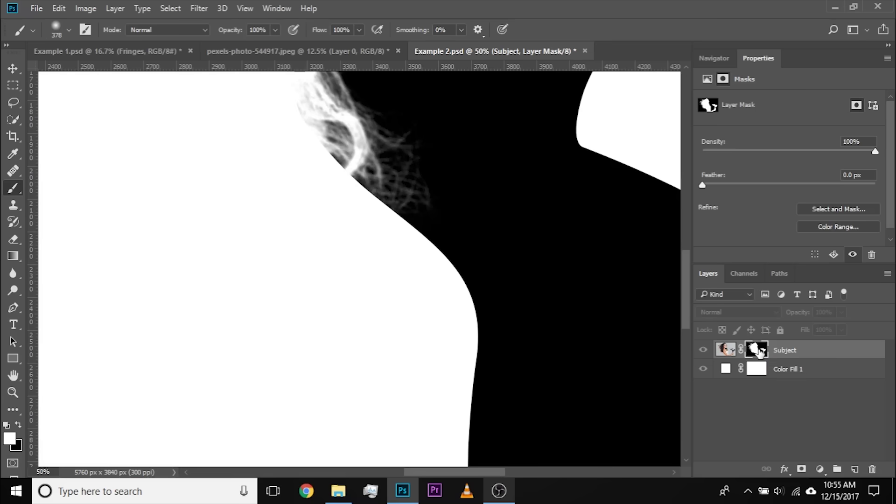
Disable the Subject mask to examine the original edges of the tank top and hair dryer, and return to the mask-only view.
{"action": "left_click", "coordinate": [758, 351], "text": "shift"}
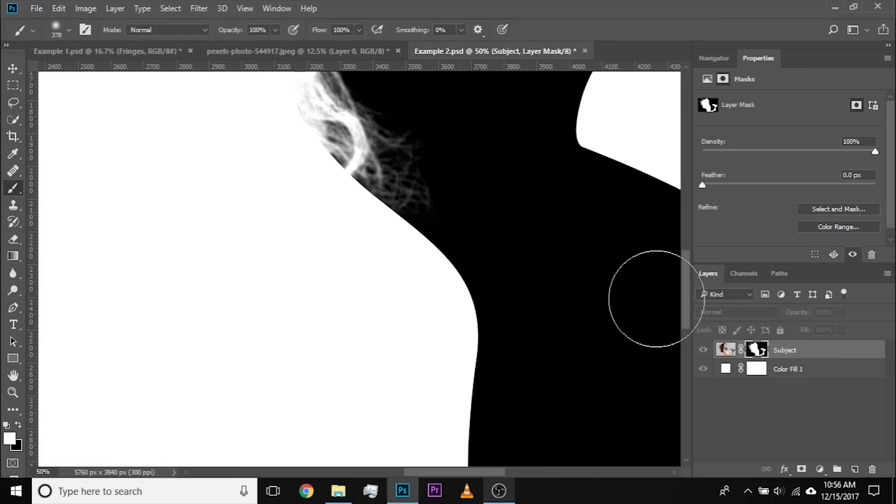
{"action": "left_click", "coordinate": [762, 350], "text": "alt"}
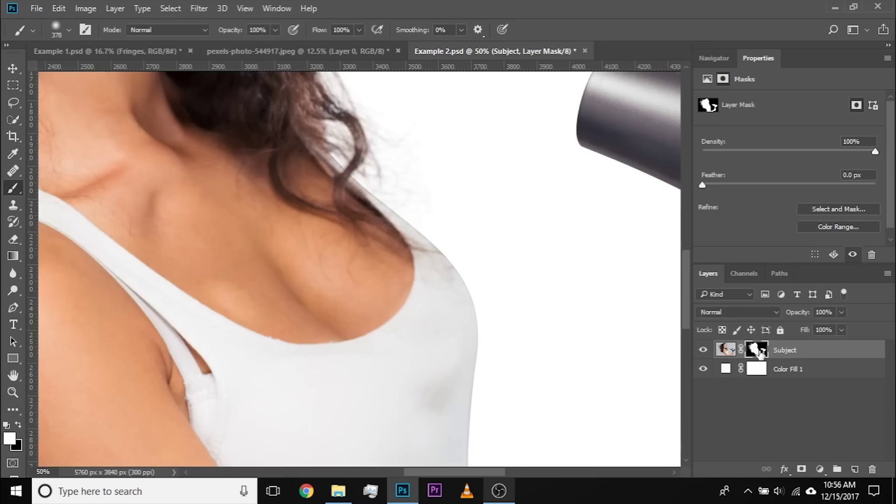
{"action": "left_click", "coordinate": [759, 351], "text": "shift"}
{"action": "left_click_drag", "start_coordinate": [480, 327], "coordinate": [392, 302]}
{"action": "left_click_drag", "start_coordinate": [397, 391], "coordinate": [398, 126]}
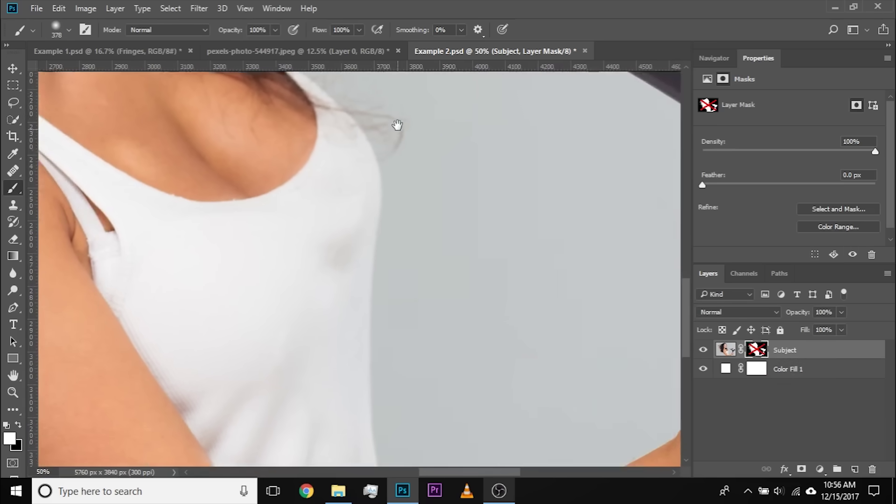
{"action": "left_click_drag", "start_coordinate": [333, 286], "coordinate": [168, 236]}
{"action": "left_click_drag", "start_coordinate": [537, 177], "coordinate": [466, 364]}
{"action": "left_click_drag", "start_coordinate": [518, 252], "coordinate": [478, 418]}
{"action": "left_click_drag", "start_coordinate": [456, 342], "coordinate": [462, 378]}
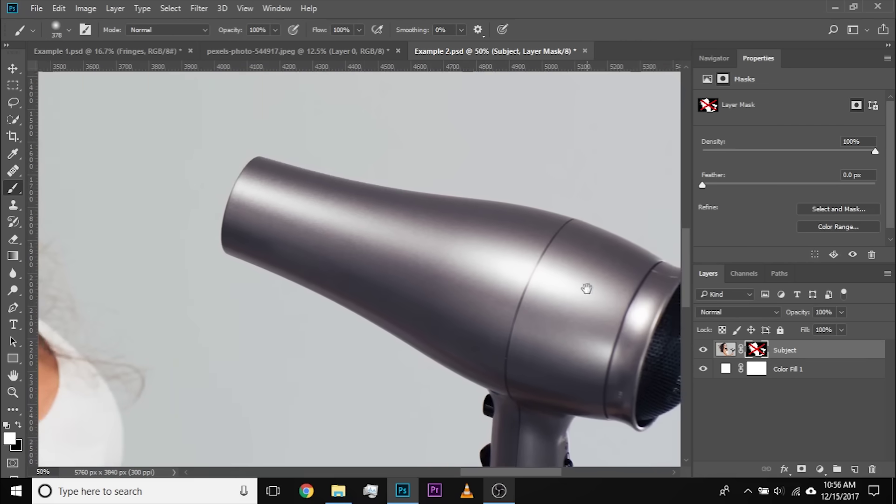
{"action": "left_click_drag", "start_coordinate": [434, 246], "coordinate": [617, 46]}
{"action": "left_click_drag", "start_coordinate": [391, 260], "coordinate": [451, 308]}
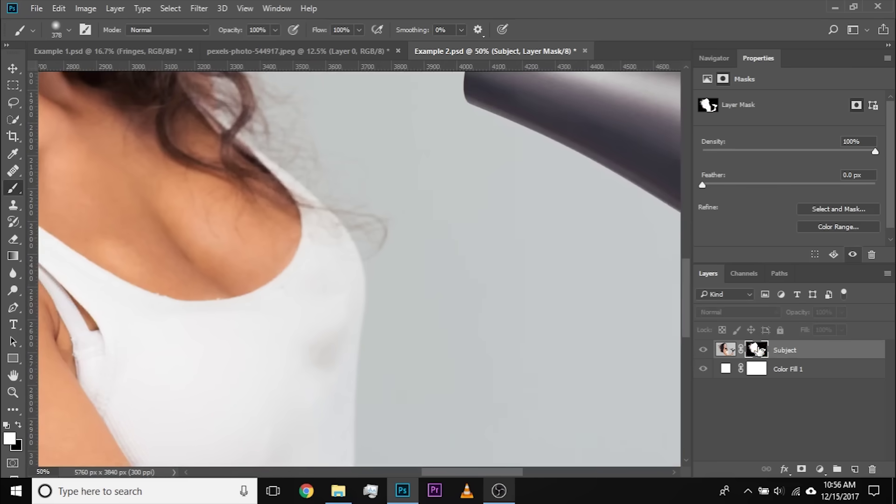
{"action": "left_click", "coordinate": [757, 350], "text": "alt"}
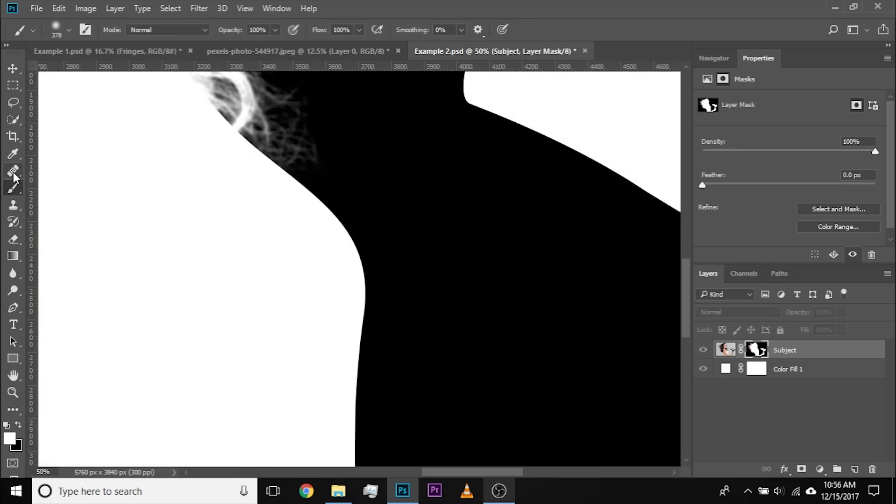
Soften the Subject mask's edge along the front of the tank top with the Blur tool at 100% strength.
{"action": "left_click", "coordinate": [14, 276]}
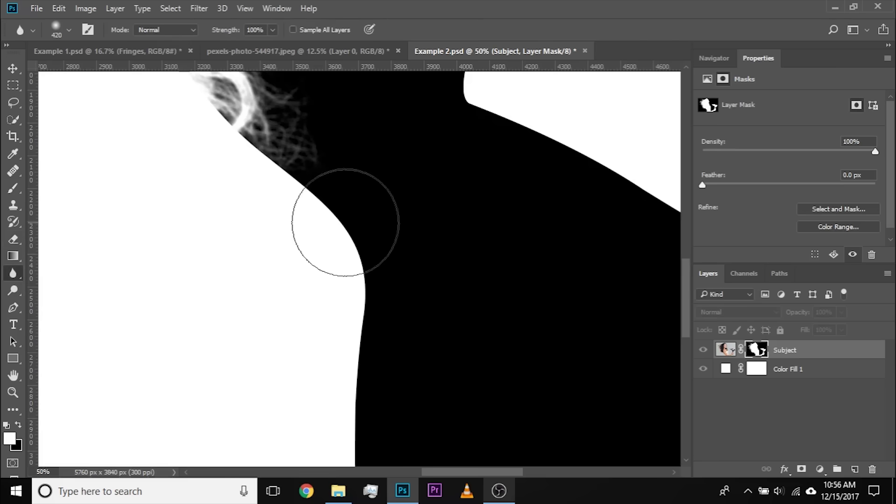
{"action": "mouse_move", "coordinate": [290, 168]}
{"action": "left_mouse_down"}
{"action": "mouse_move", "coordinate": [312, 178]}
{"action": "mouse_move", "coordinate": [376, 278]}
{"action": "mouse_move", "coordinate": [368, 288]}
{"action": "mouse_move", "coordinate": [329, 183]}
{"action": "left_mouse_up"}
{"action": "left_click_drag", "start_coordinate": [352, 326], "coordinate": [352, 184]}
{"action": "mouse_move", "coordinate": [350, 206]}
{"action": "left_mouse_down"}
{"action": "mouse_move", "coordinate": [351, 310]}
{"action": "mouse_move", "coordinate": [349, 276]}
{"action": "left_mouse_up"}
{"action": "left_click_drag", "start_coordinate": [376, 186], "coordinate": [376, 350]}
{"action": "left_click_drag", "start_coordinate": [354, 289], "coordinate": [346, 154]}
{"action": "left_click_drag", "start_coordinate": [344, 373], "coordinate": [342, 156]}
{"action": "left_click_drag", "start_coordinate": [342, 252], "coordinate": [348, 224]}
{"action": "mouse_move", "coordinate": [381, 318]}
{"action": "left_mouse_down"}
{"action": "mouse_move", "coordinate": [365, 319]}
{"action": "mouse_move", "coordinate": [349, 252]}
{"action": "mouse_move", "coordinate": [354, 267]}
{"action": "mouse_move", "coordinate": [341, 265]}
{"action": "mouse_move", "coordinate": [332, 172]}
{"action": "left_mouse_up"}
{"action": "key", "text": "ctrl+plus"}
{"action": "key", "text": "ctrl+plus"}
{"action": "key", "text": "ctrl+plus"}
{"action": "left_click_drag", "start_coordinate": [368, 282], "coordinate": [333, 283]}
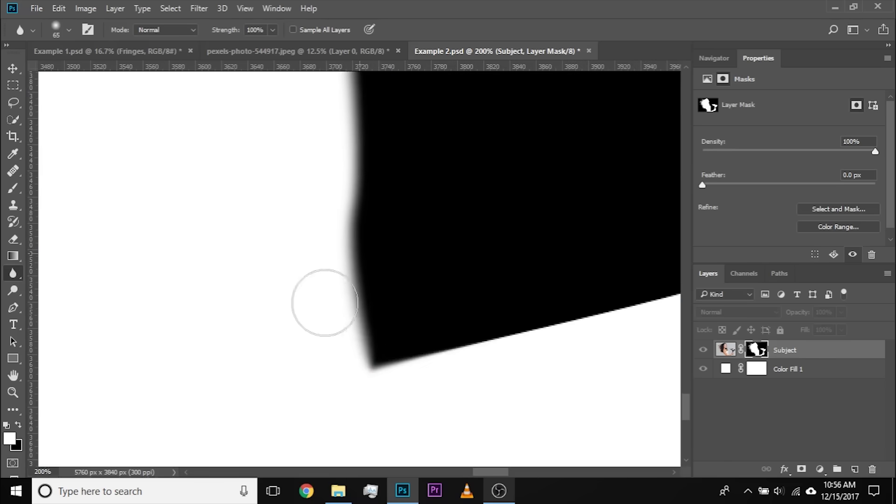
Blur the Subject mask's edge down the back of the tank top with a 281 px Blur brush.
{"action": "key", "text": "ctrl+minus"}
{"action": "key", "text": "ctrl+minus"}
{"action": "key", "text": "ctrl+minus"}
{"action": "key", "text": "ctrl+minus"}
{"action": "key", "text": "ctrl+minus"}
{"action": "left_click_drag", "start_coordinate": [333, 188], "coordinate": [300, 301]}
{"action": "mouse_move", "coordinate": [252, 305]}
{"action": "left_mouse_down"}
{"action": "mouse_move", "coordinate": [299, 266]}
{"action": "mouse_move", "coordinate": [479, 222]}
{"action": "left_mouse_up"}
{"action": "mouse_move", "coordinate": [302, 195]}
{"action": "left_mouse_down"}
{"action": "mouse_move", "coordinate": [366, 335]}
{"action": "mouse_move", "coordinate": [341, 274]}
{"action": "left_mouse_up"}
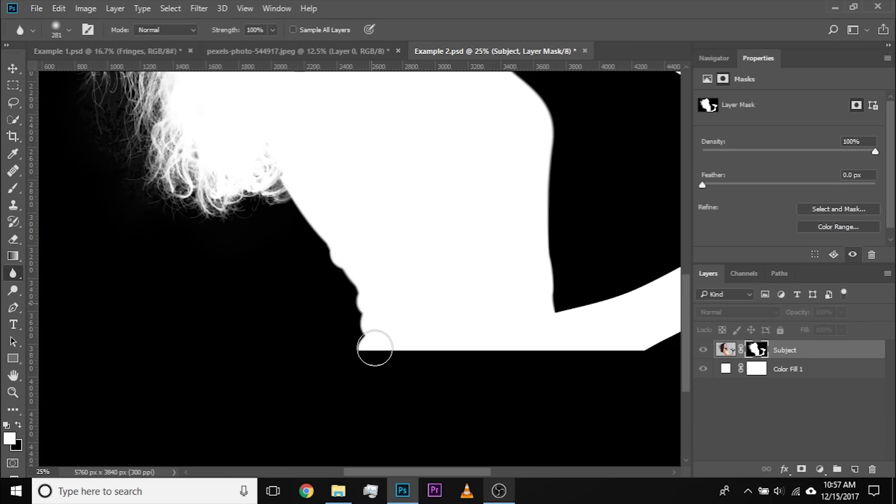
Leave the mask-only view and compare the tank top, arm and hair dryer edges with the Subject mask disabled and enabled.
{"action": "left_click_drag", "start_coordinate": [485, 226], "coordinate": [314, 332]}
{"action": "left_click_drag", "start_coordinate": [432, 230], "coordinate": [404, 224]}
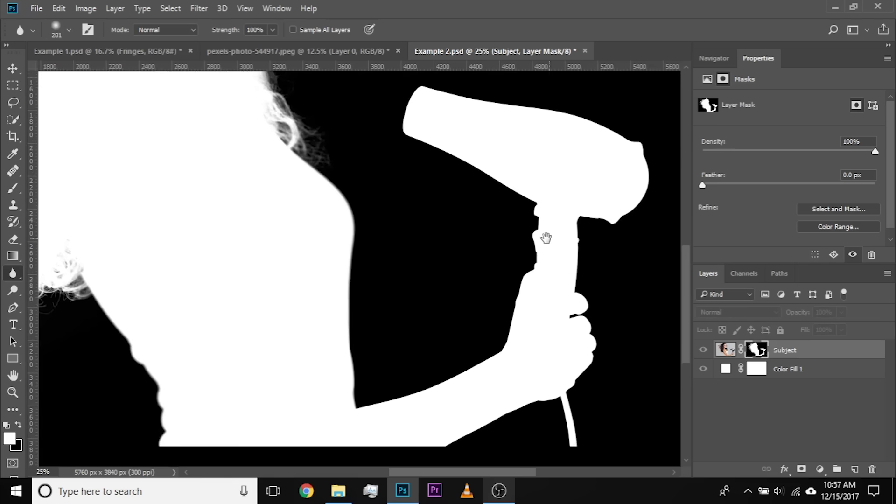
{"action": "left_click_drag", "start_coordinate": [546, 238], "coordinate": [537, 235]}
{"action": "key", "text": "ctrl+plus"}
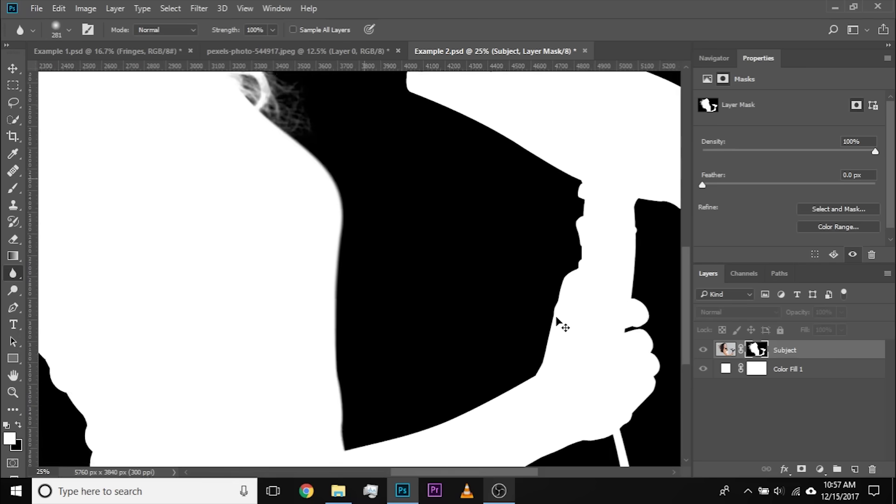
{"action": "left_click_drag", "start_coordinate": [524, 338], "coordinate": [498, 304]}
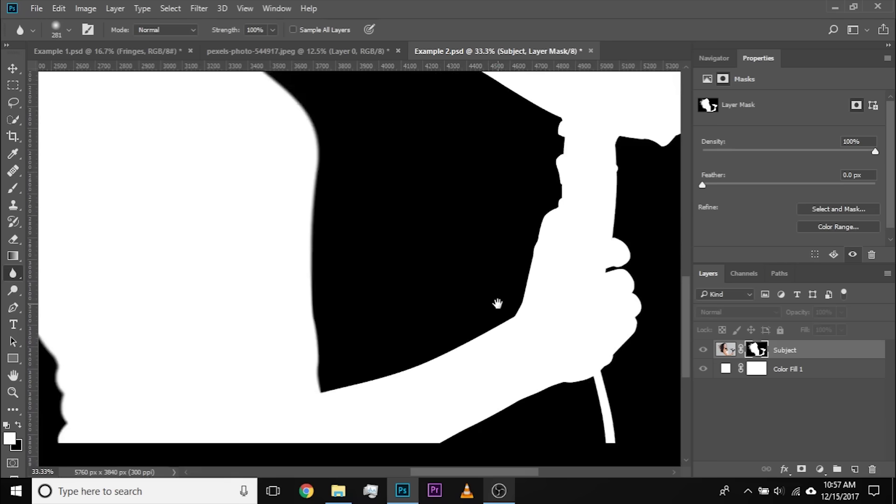
{"action": "left_click", "coordinate": [760, 352], "text": "alt"}
{"action": "left_click_drag", "start_coordinate": [429, 257], "coordinate": [470, 343]}
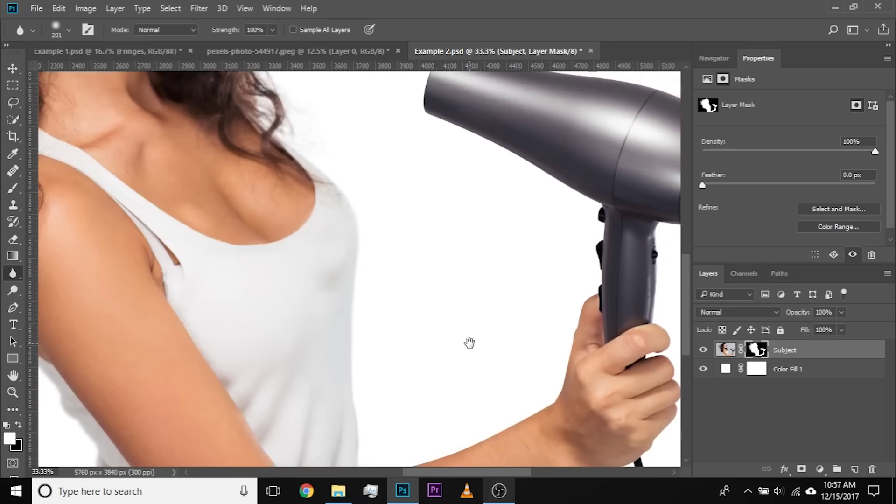
{"action": "left_click_drag", "start_coordinate": [362, 320], "coordinate": [471, 191]}
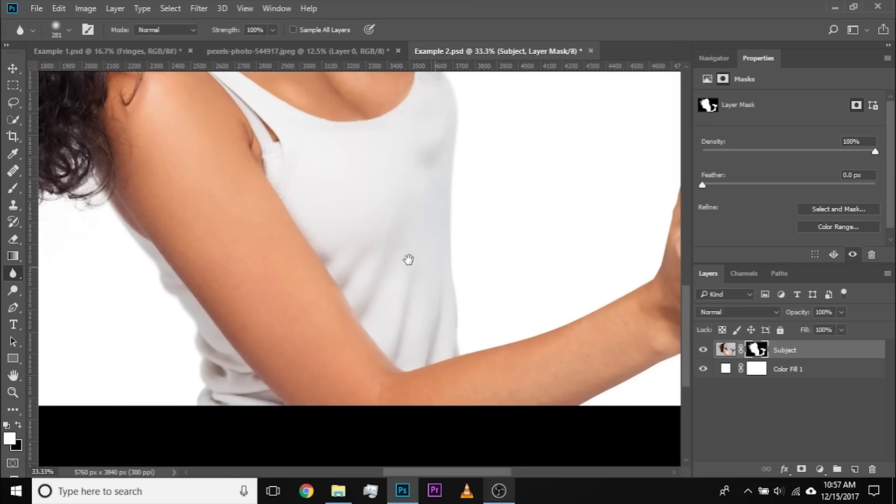
{"action": "left_click_drag", "start_coordinate": [559, 265], "coordinate": [435, 285]}
{"action": "left_click", "coordinate": [747, 354], "text": "shift"}
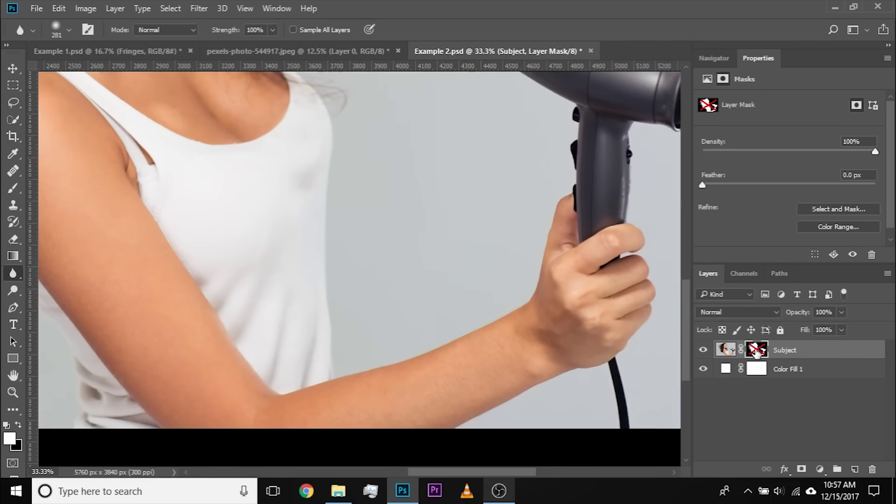
{"action": "left_click_drag", "start_coordinate": [562, 352], "coordinate": [514, 311]}
{"action": "left_click_drag", "start_coordinate": [594, 103], "coordinate": [544, 130]}
{"action": "left_click_drag", "start_coordinate": [569, 182], "coordinate": [577, 228]}
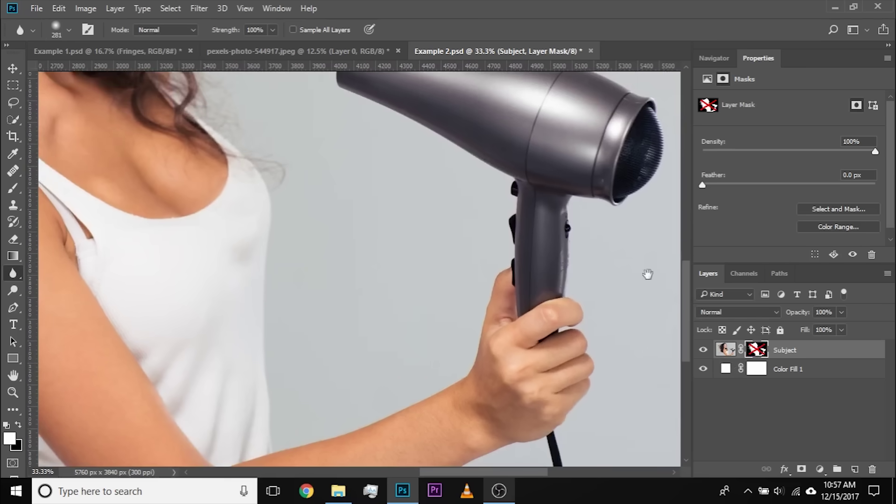
{"action": "left_click", "coordinate": [757, 349], "text": "shift"}
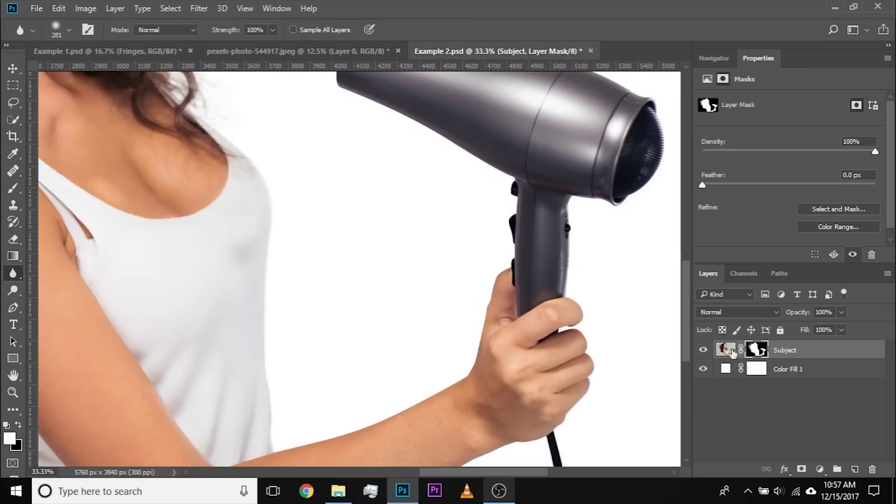
Display the Subject mask alone and blur its edges at the tank top's lower front and along the forearm at 20% strength.
{"action": "left_click", "coordinate": [757, 351], "text": "alt"}
{"action": "left_click_drag", "start_coordinate": [272, 256], "coordinate": [260, 190]}
{"action": "left_click_drag", "start_coordinate": [265, 31], "coordinate": [260, 31]}
{"action": "type", "text": "20"}
{"action": "key", "text": "Return"}
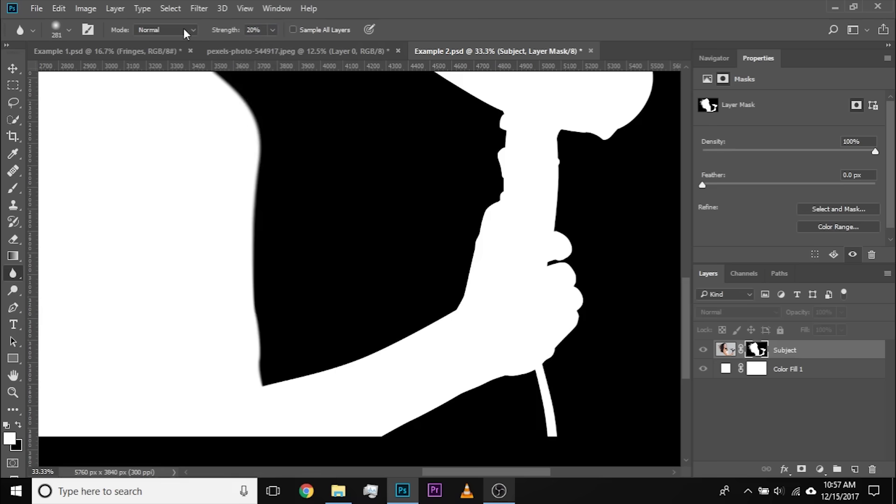
{"action": "left_click_drag", "start_coordinate": [271, 307], "coordinate": [296, 310]}
{"action": "left_click_drag", "start_coordinate": [290, 312], "coordinate": [255, 317]}
{"action": "left_click_drag", "start_coordinate": [259, 385], "coordinate": [271, 383]}
{"action": "mouse_move", "coordinate": [410, 340]}
{"action": "left_mouse_down"}
{"action": "mouse_move", "coordinate": [354, 368]}
{"action": "mouse_move", "coordinate": [384, 361]}
{"action": "mouse_move", "coordinate": [464, 307]}
{"action": "left_mouse_up"}
Blur the mask edge along the upper and rear contour of the hair dryer with a 257 px brush at 20% strength.
{"action": "left_click_drag", "start_coordinate": [497, 210], "coordinate": [518, 422]}
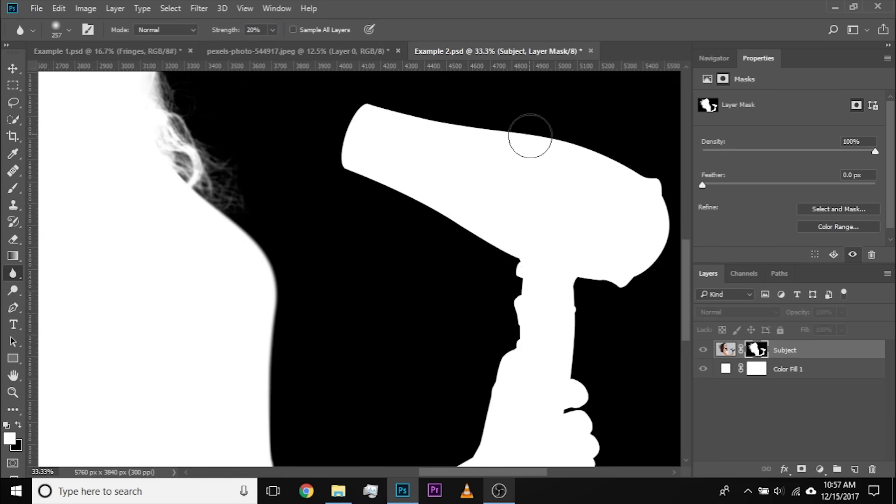
{"action": "key", "text": "ctrl+plus"}
{"action": "key", "text": "ctrl+plus"}
{"action": "mouse_move", "coordinate": [590, 161]}
{"action": "left_mouse_down"}
{"action": "mouse_move", "coordinate": [308, 364]}
{"action": "mouse_move", "coordinate": [168, 342]}
{"action": "left_mouse_up"}
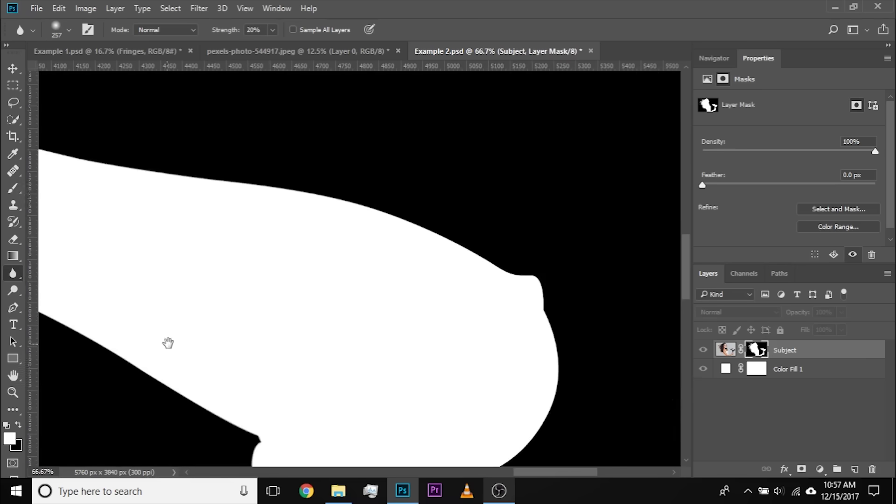
{"action": "mouse_move", "coordinate": [322, 177]}
{"action": "left_mouse_down"}
{"action": "mouse_move", "coordinate": [547, 333]}
{"action": "mouse_move", "coordinate": [534, 418]}
{"action": "left_mouse_up"}
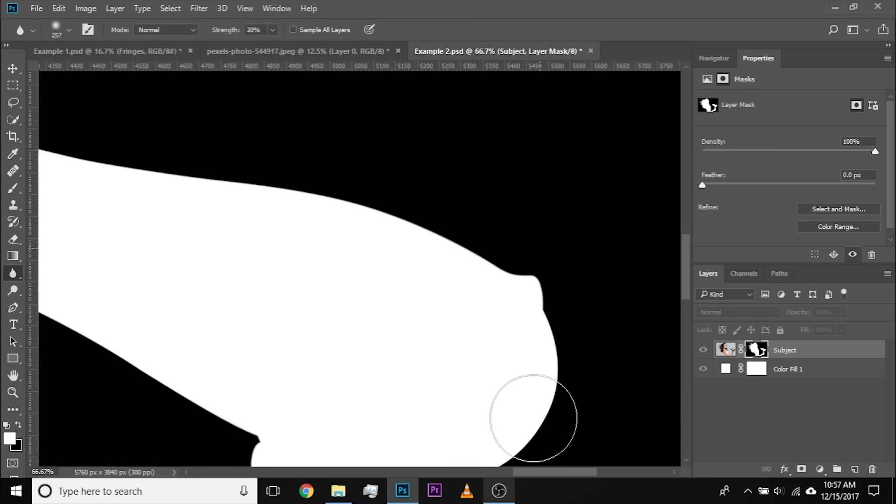
Blur the remaining mask edges around the dryer handle, the hand, the cord and both sides of the forearm.
{"action": "left_click_drag", "start_coordinate": [585, 369], "coordinate": [579, 254]}
{"action": "left_click_drag", "start_coordinate": [392, 369], "coordinate": [444, 362]}
{"action": "left_click_drag", "start_coordinate": [437, 399], "coordinate": [427, 207]}
{"action": "left_click_drag", "start_coordinate": [352, 398], "coordinate": [344, 212]}
{"action": "mouse_move", "coordinate": [365, 169]}
{"action": "left_mouse_down"}
{"action": "mouse_move", "coordinate": [380, 250]}
{"action": "mouse_move", "coordinate": [374, 361]}
{"action": "mouse_move", "coordinate": [418, 125]}
{"action": "left_mouse_up"}
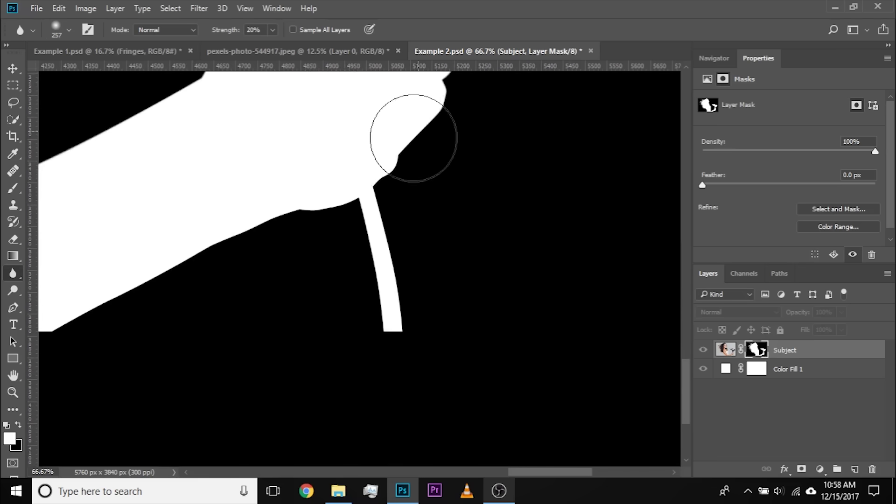
{"action": "left_click_drag", "start_coordinate": [177, 247], "coordinate": [411, 237]}
{"action": "left_click_drag", "start_coordinate": [179, 160], "coordinate": [258, 346]}
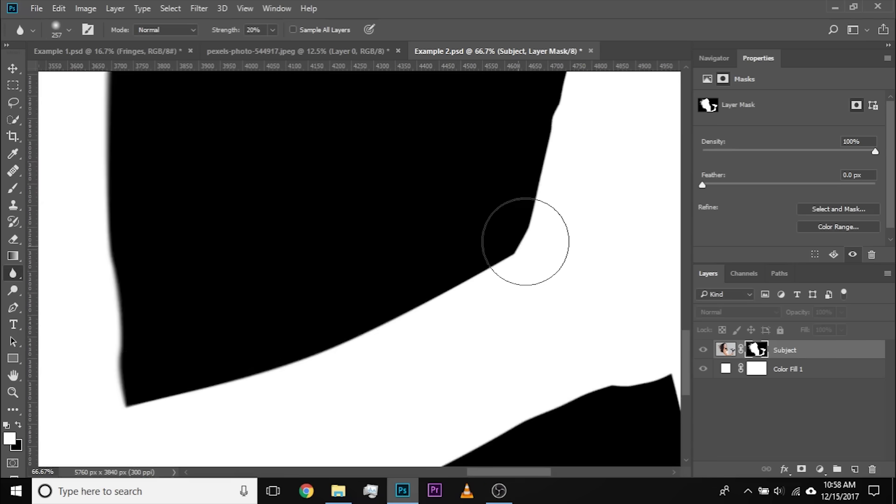
Examine the complete Subject mask and return to the normal image view.
{"action": "key", "text": "ctrl+minus"}
{"action": "key", "text": "ctrl+minus"}
{"action": "key", "text": "ctrl+minus"}
{"action": "key", "text": "ctrl+minus"}
{"action": "key", "text": "ctrl+minus"}
{"action": "key", "text": "ctrl+minus"}
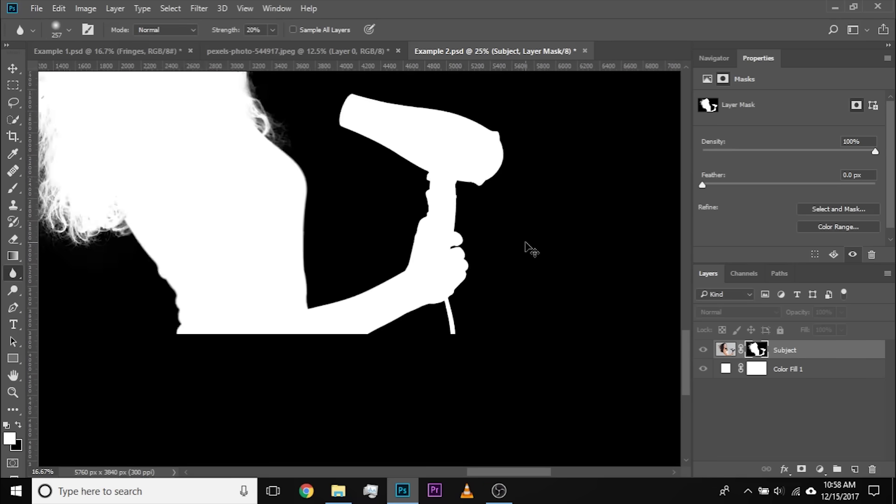
{"action": "key", "text": "ctrl+plus"}
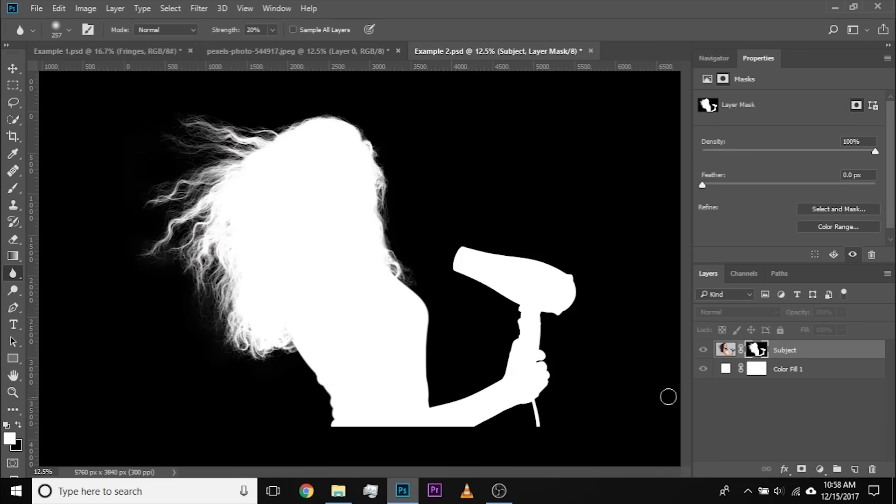
{"action": "left_click", "coordinate": [756, 349], "text": "alt"}
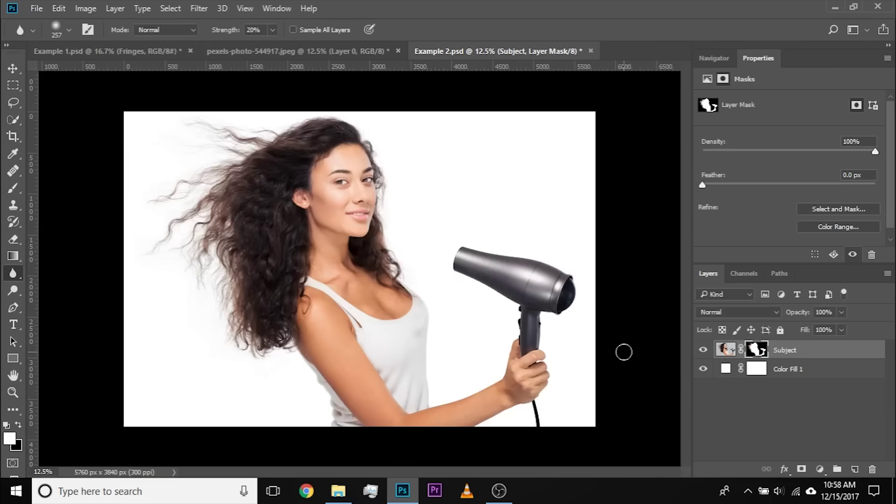
Change the Color Fill 1 background to teal, hex 119886.
{"action": "key", "text": "ctrl+plus"}
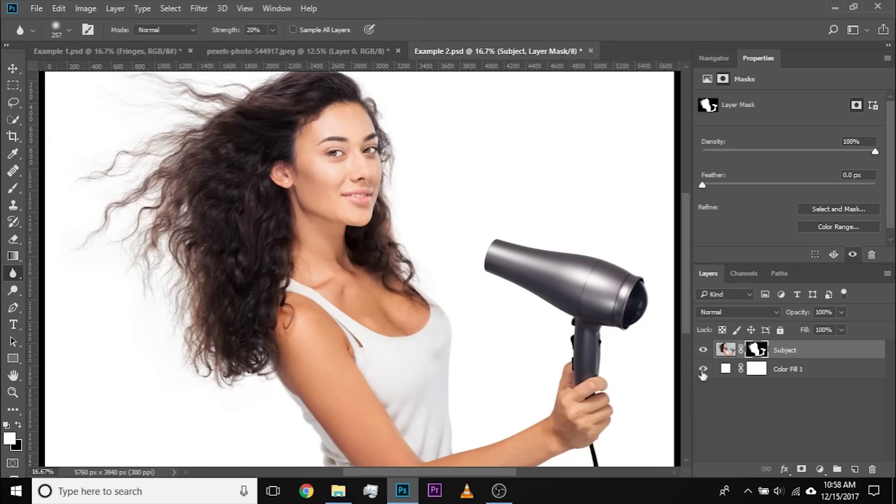
{"action": "double_click", "coordinate": [725, 369]}
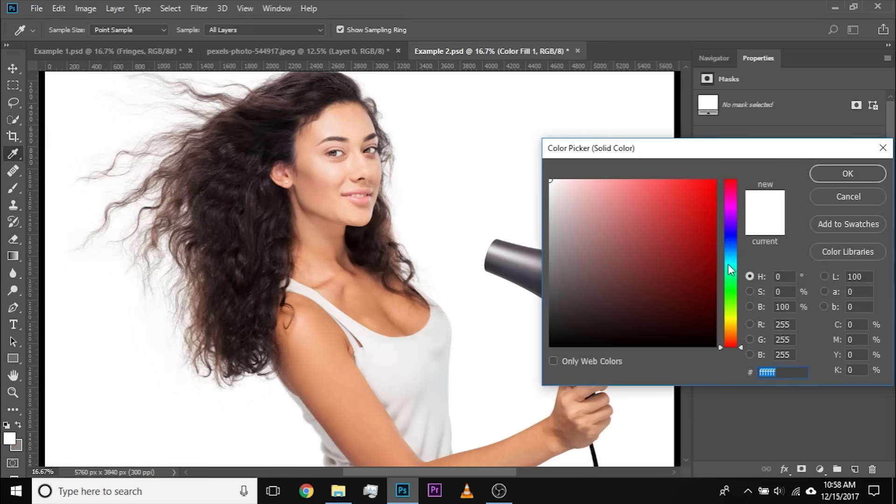
{"action": "left_click", "coordinate": [725, 264]}
{"action": "left_click", "coordinate": [691, 242]}
{"action": "left_click", "coordinate": [697, 251]}
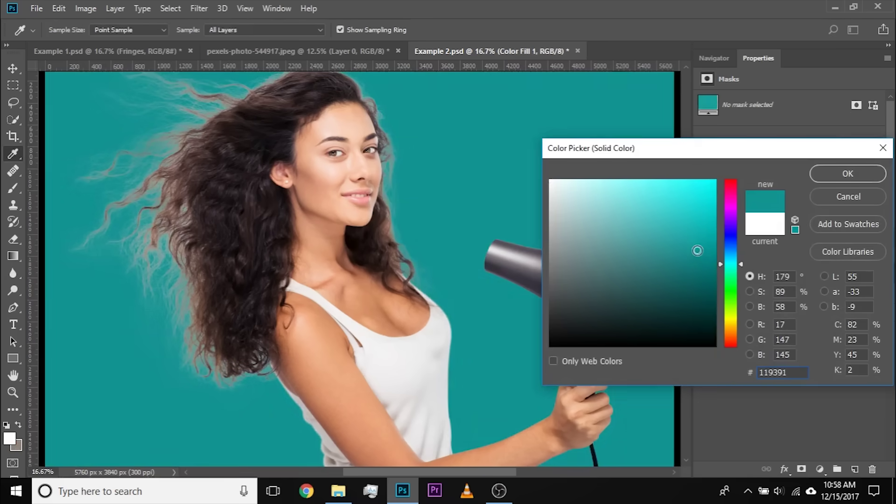
{"action": "left_click_drag", "start_coordinate": [737, 266], "coordinate": [741, 267]}
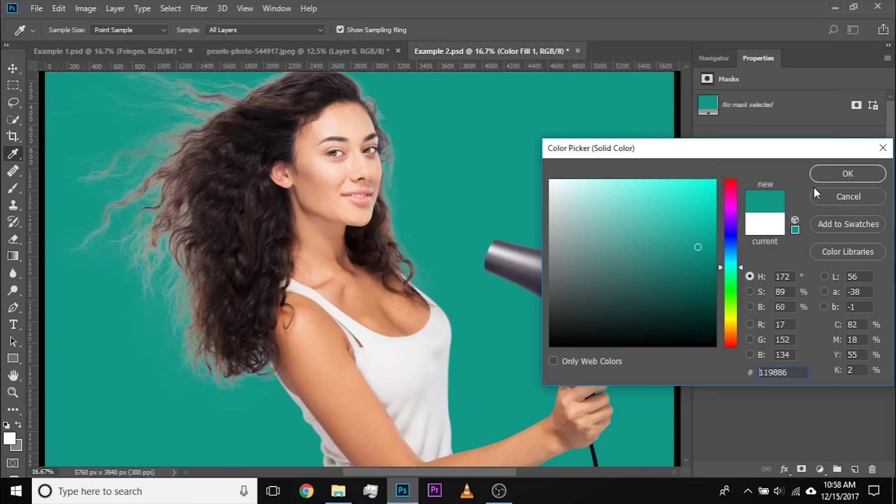
{"action": "left_click", "coordinate": [844, 175]}
Check the cutout against the new background, add a layer named Fringes above Subject and clip it to Subject.
{"action": "left_click_drag", "start_coordinate": [381, 316], "coordinate": [403, 241]}
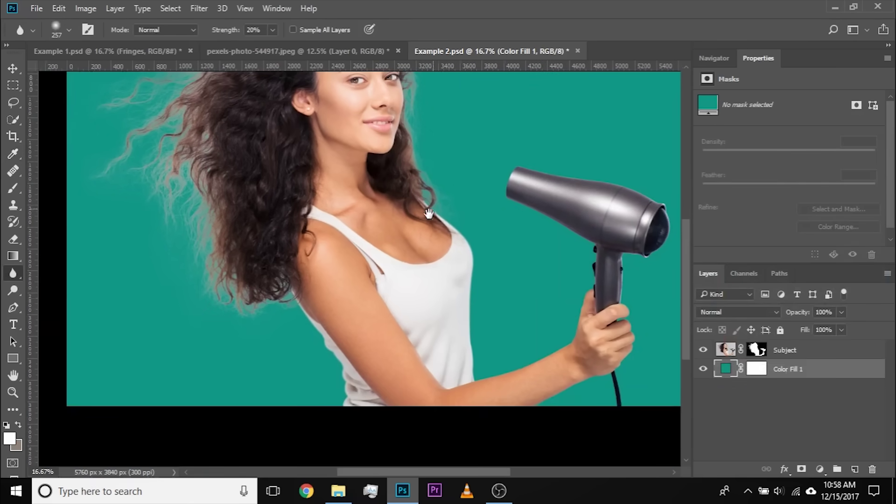
{"action": "left_click_drag", "start_coordinate": [612, 304], "coordinate": [596, 348]}
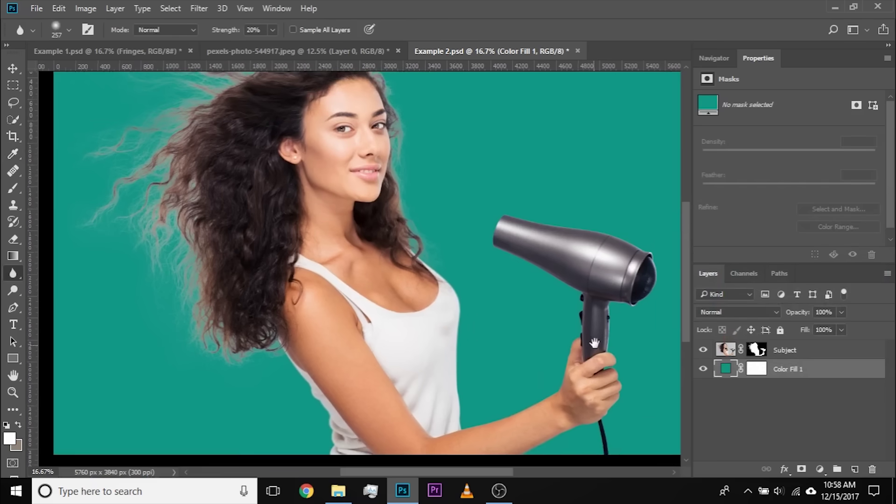
{"action": "left_click_drag", "start_coordinate": [515, 255], "coordinate": [551, 321]}
{"action": "mouse_move", "coordinate": [399, 306]}
{"action": "left_mouse_down"}
{"action": "mouse_move", "coordinate": [498, 290]}
{"action": "mouse_move", "coordinate": [519, 306]}
{"action": "left_mouse_up"}
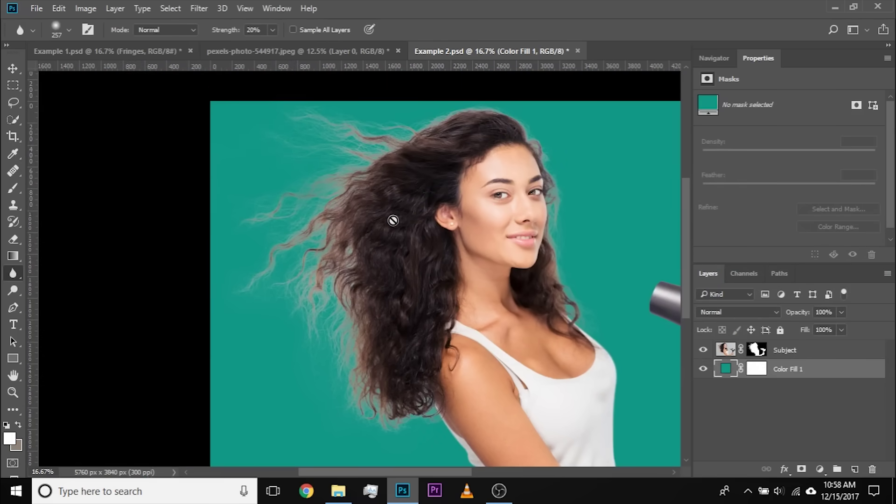
{"action": "left_click", "coordinate": [807, 353]}
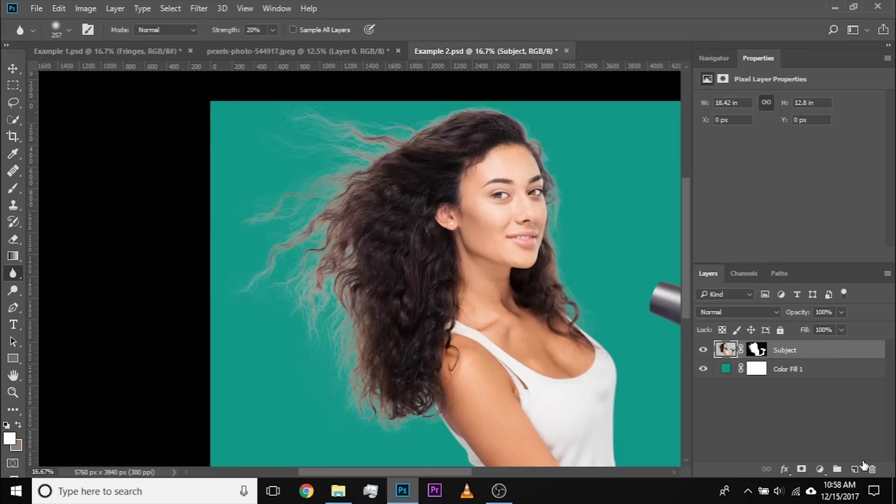
{"action": "left_click", "coordinate": [855, 469]}
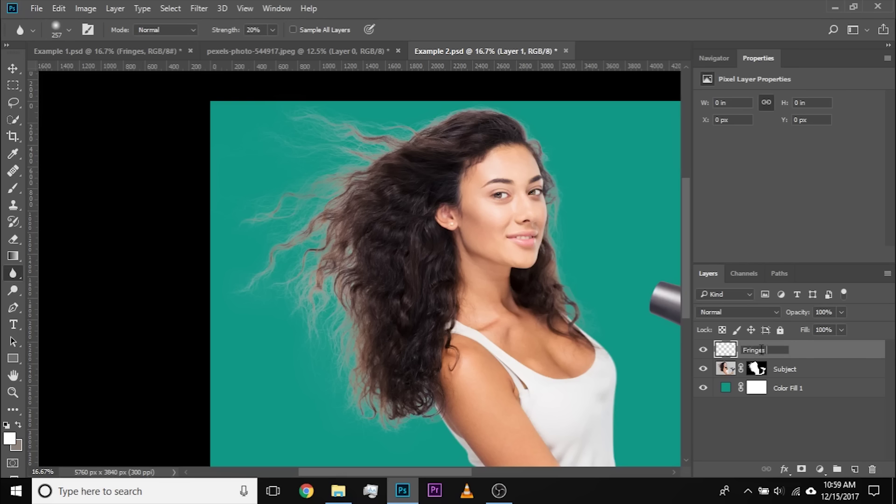
{"action": "left_click", "coordinate": [729, 353], "text": "alt"}
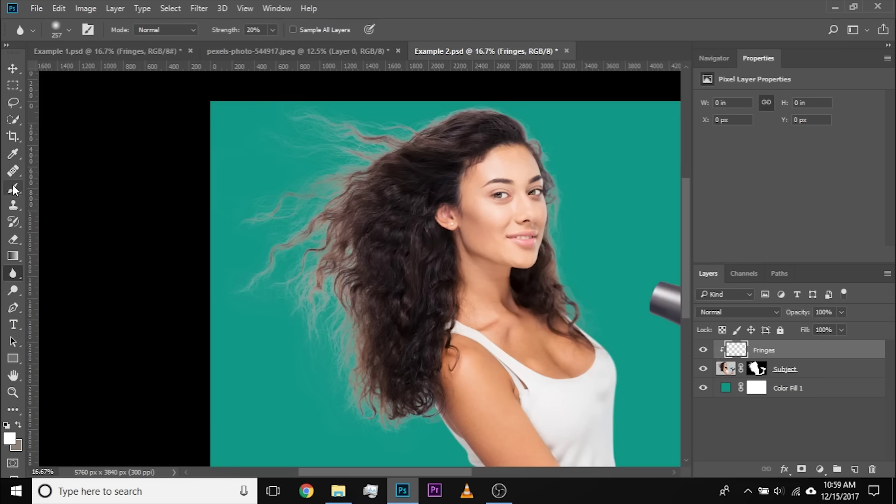
Set up a 252 px Brush with a dark brown sampled from the hair, and set the Fringes layer's blend mode to Darken.
{"action": "left_click", "coordinate": [14, 189]}
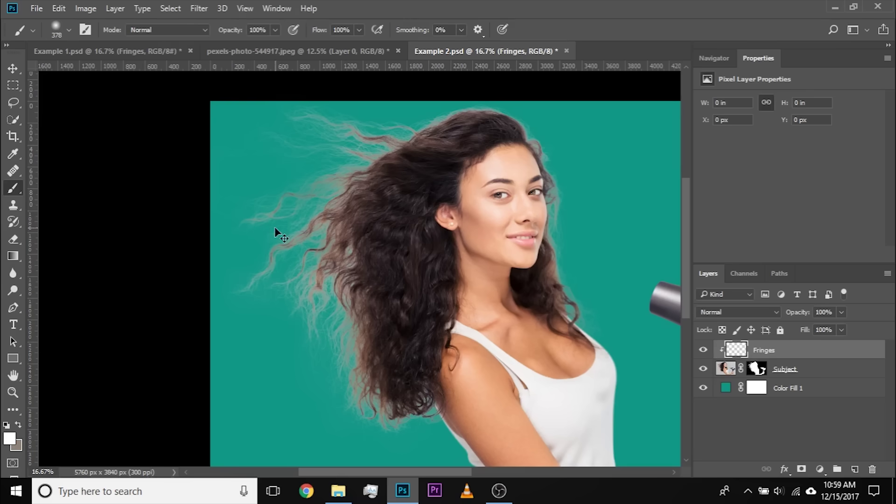
{"action": "key", "text": "ctrl+plus"}
{"action": "key", "text": "ctrl+plus"}
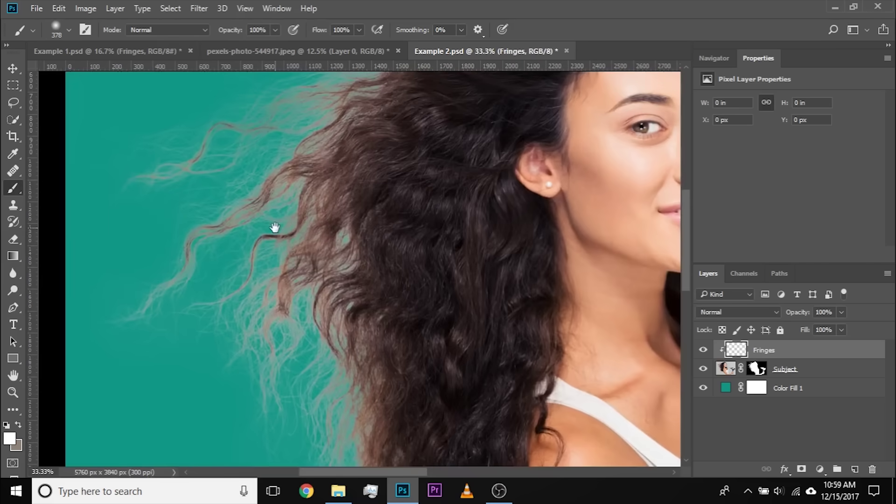
{"action": "left_click_drag", "start_coordinate": [305, 301], "coordinate": [372, 451]}
{"action": "left_click_drag", "start_coordinate": [349, 245], "coordinate": [299, 327]}
{"action": "left_click_drag", "start_coordinate": [394, 272], "coordinate": [352, 284]}
{"action": "left_click_drag", "start_coordinate": [430, 280], "coordinate": [409, 279]}
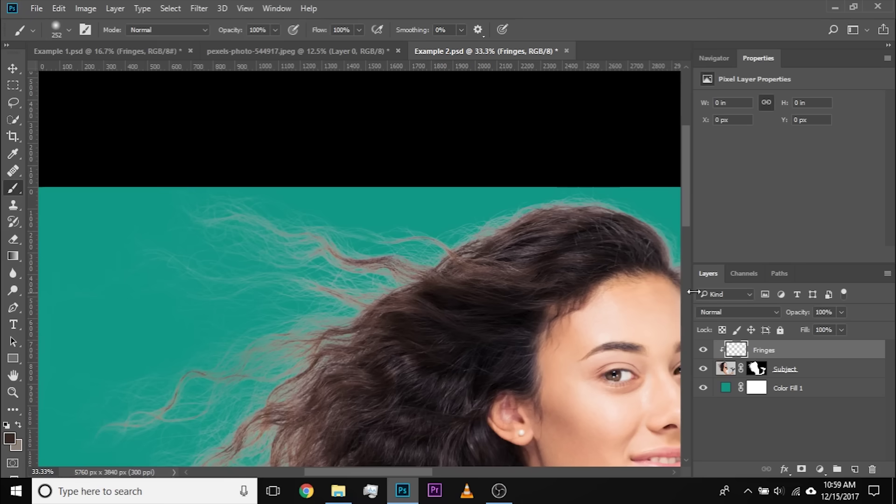
{"action": "left_click", "coordinate": [720, 311]}
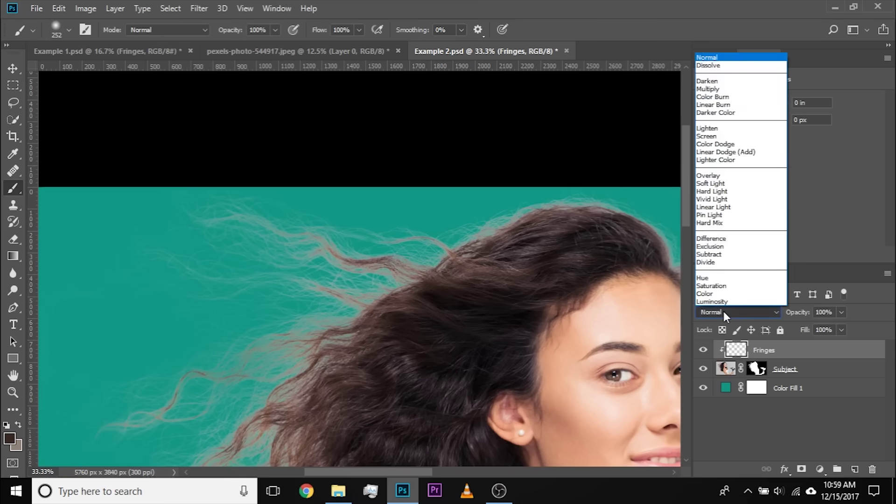
{"action": "left_click", "coordinate": [718, 81]}
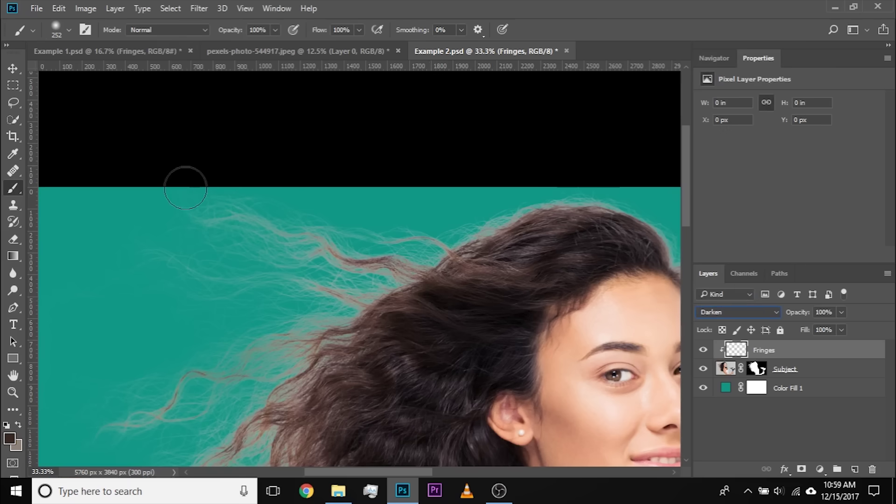
Darken the light flying strands at the hair's upper left on the Fringes layer with a brown sampled from the hair.
{"action": "mouse_move", "coordinate": [189, 242]}
{"action": "left_mouse_down"}
{"action": "mouse_move", "coordinate": [216, 241]}
{"action": "mouse_move", "coordinate": [165, 236]}
{"action": "left_mouse_up"}
{"action": "left_click", "coordinate": [325, 238], "text": "alt"}
{"action": "mouse_move", "coordinate": [201, 217]}
{"action": "left_mouse_down"}
{"action": "mouse_move", "coordinate": [248, 191]}
{"action": "mouse_move", "coordinate": [240, 344]}
{"action": "left_mouse_up"}
{"action": "left_click_drag", "start_coordinate": [181, 352], "coordinate": [373, 245]}
{"action": "left_click_drag", "start_coordinate": [303, 322], "coordinate": [432, 275]}
{"action": "left_click_drag", "start_coordinate": [397, 350], "coordinate": [414, 263]}
Resample a reddish brown from the hair and darken the long strands on the hair's left side with a 450 px brush.
{"action": "left_click", "coordinate": [520, 268], "text": "alt"}
{"action": "left_click_drag", "start_coordinate": [318, 369], "coordinate": [411, 261]}
{"action": "key", "text": "ctrl+z"}
{"action": "left_click", "coordinate": [540, 259], "text": "alt"}
{"action": "left_click", "coordinate": [526, 239], "text": "alt"}
{"action": "mouse_move", "coordinate": [450, 234]}
{"action": "left_mouse_down"}
{"action": "mouse_move", "coordinate": [412, 273]}
{"action": "mouse_move", "coordinate": [401, 356]}
{"action": "left_mouse_up"}
{"action": "key", "text": "ctrl+z"}
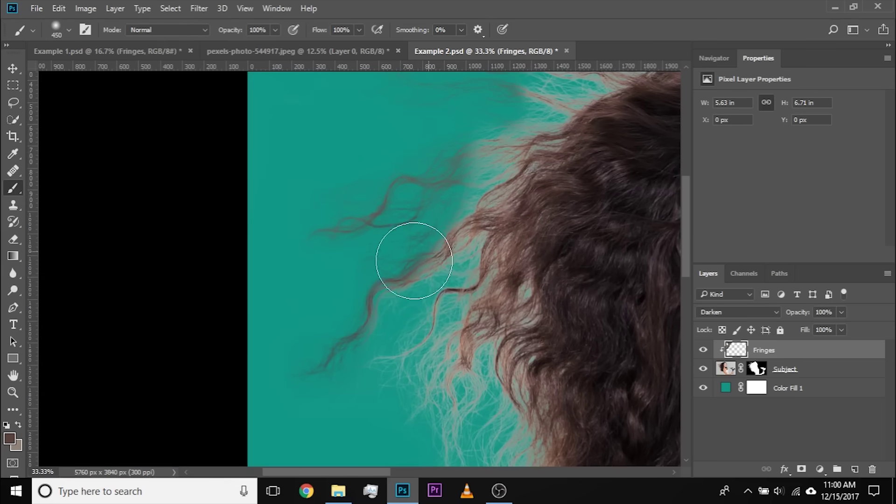
{"action": "mouse_move", "coordinate": [372, 295]}
{"action": "left_mouse_down"}
{"action": "mouse_move", "coordinate": [418, 258]}
{"action": "mouse_move", "coordinate": [404, 279]}
{"action": "mouse_move", "coordinate": [446, 238]}
{"action": "left_mouse_up"}
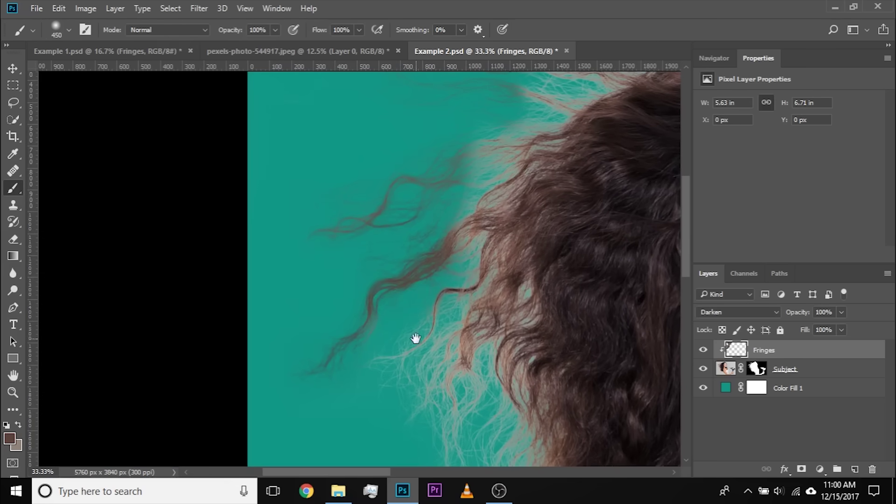
{"action": "left_click_drag", "start_coordinate": [408, 315], "coordinate": [364, 266]}
{"action": "left_click_drag", "start_coordinate": [333, 343], "coordinate": [368, 347]}
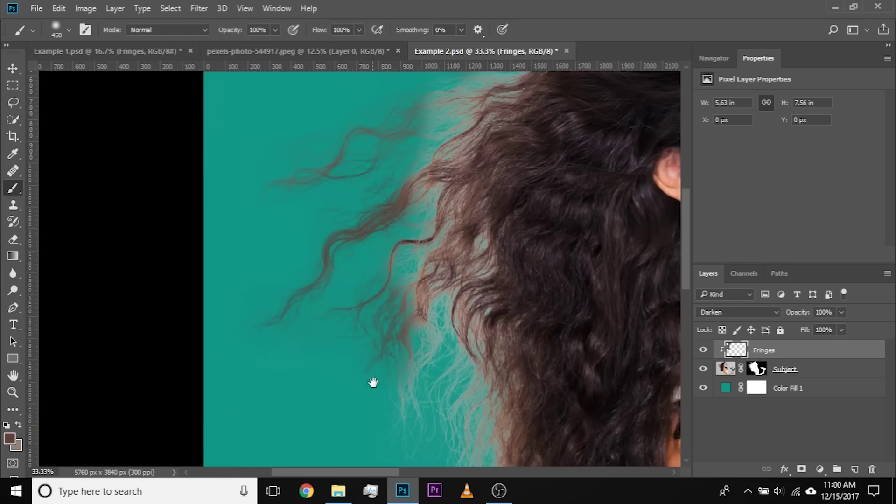
Darken the light fringe down the hair's left side to the bottom curls with the brush reduced to 216 px.
{"action": "left_click_drag", "start_coordinate": [372, 394], "coordinate": [333, 282]}
{"action": "left_click_drag", "start_coordinate": [430, 392], "coordinate": [370, 270]}
{"action": "left_click_drag", "start_coordinate": [397, 347], "coordinate": [314, 176]}
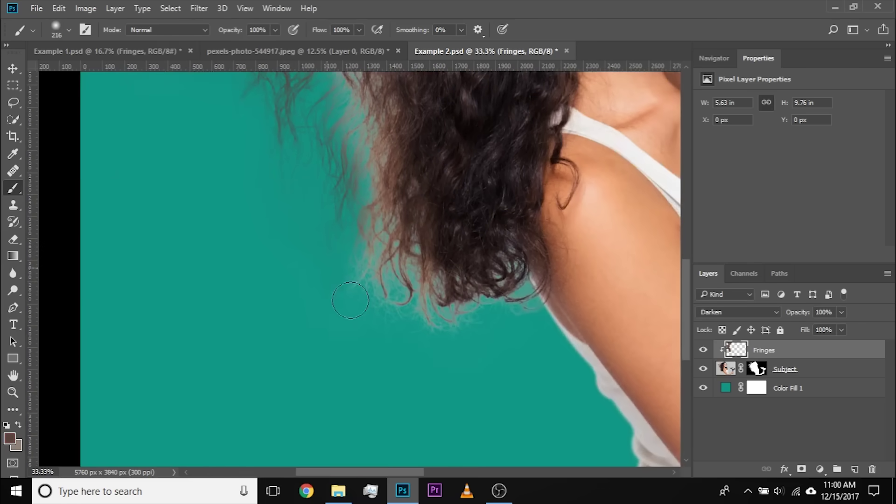
{"action": "left_click_drag", "start_coordinate": [406, 337], "coordinate": [464, 332]}
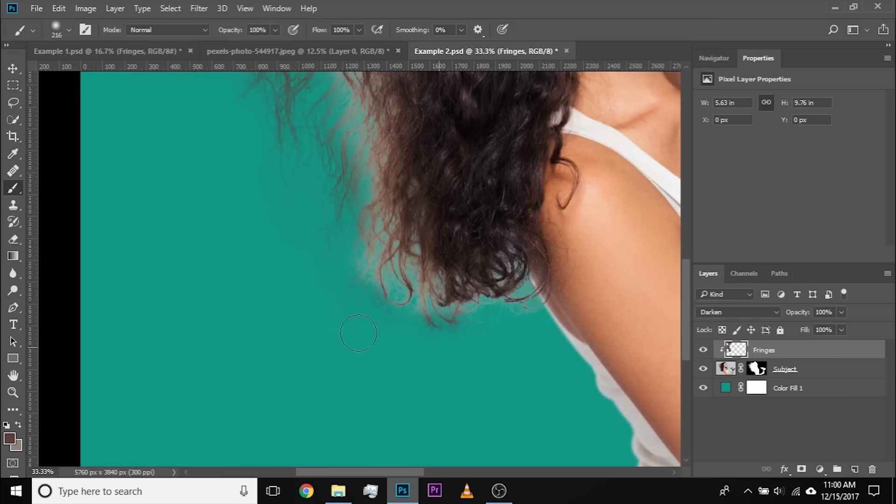
{"action": "key", "text": "ctrl+plus"}
{"action": "key", "text": "ctrl+plus"}
{"action": "key", "text": "ctrl+plus"}
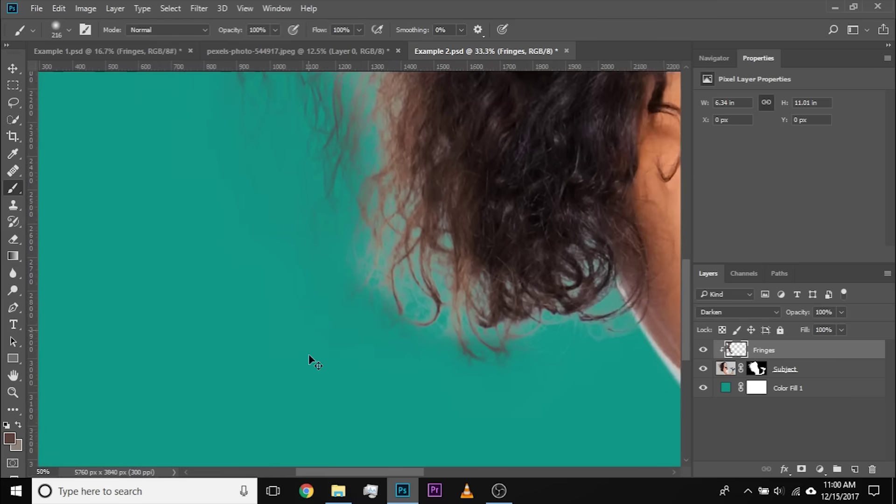
{"action": "left_click_drag", "start_coordinate": [346, 357], "coordinate": [306, 352]}
{"action": "mouse_move", "coordinate": [360, 323]}
{"action": "left_mouse_down"}
{"action": "mouse_move", "coordinate": [404, 329]}
{"action": "mouse_move", "coordinate": [380, 297]}
{"action": "mouse_move", "coordinate": [370, 202]}
{"action": "left_mouse_up"}
{"action": "mouse_move", "coordinate": [459, 368]}
{"action": "left_mouse_down"}
{"action": "mouse_move", "coordinate": [454, 347]}
{"action": "mouse_move", "coordinate": [548, 426]}
{"action": "mouse_move", "coordinate": [414, 357]}
{"action": "left_mouse_up"}
{"action": "left_click_drag", "start_coordinate": [374, 322], "coordinate": [392, 322]}
Darken the loose curls along the hair's bottom edge beside the arm, undoing the unwanted strokes.
{"action": "mouse_move", "coordinate": [374, 290]}
{"action": "left_mouse_down"}
{"action": "mouse_move", "coordinate": [454, 332]}
{"action": "mouse_move", "coordinate": [600, 322]}
{"action": "left_mouse_up"}
{"action": "mouse_move", "coordinate": [630, 380]}
{"action": "left_mouse_down"}
{"action": "mouse_move", "coordinate": [491, 357]}
{"action": "mouse_move", "coordinate": [570, 351]}
{"action": "mouse_move", "coordinate": [646, 309]}
{"action": "left_mouse_up"}
{"action": "left_click_drag", "start_coordinate": [599, 256], "coordinate": [584, 251]}
{"action": "key", "text": "ctrl+z"}
{"action": "left_click_drag", "start_coordinate": [588, 285], "coordinate": [538, 281]}
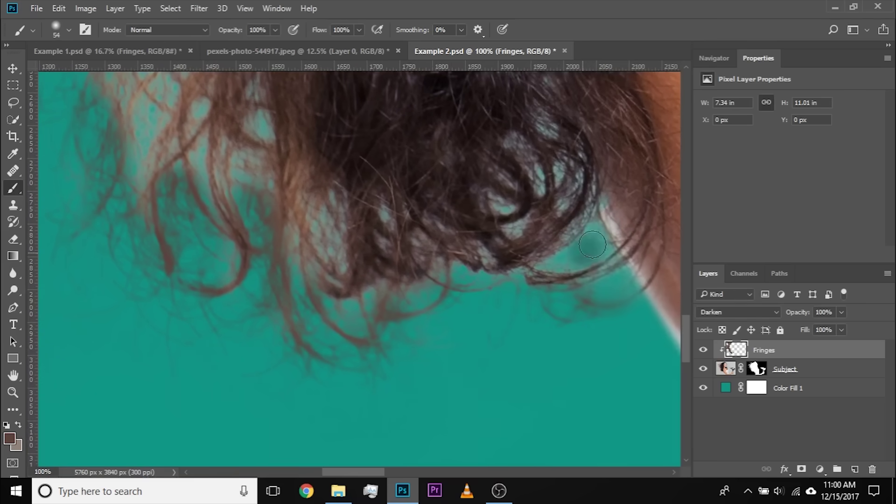
{"action": "key", "text": "ctrl+z"}
{"action": "left_click_drag", "start_coordinate": [528, 340], "coordinate": [548, 340]}
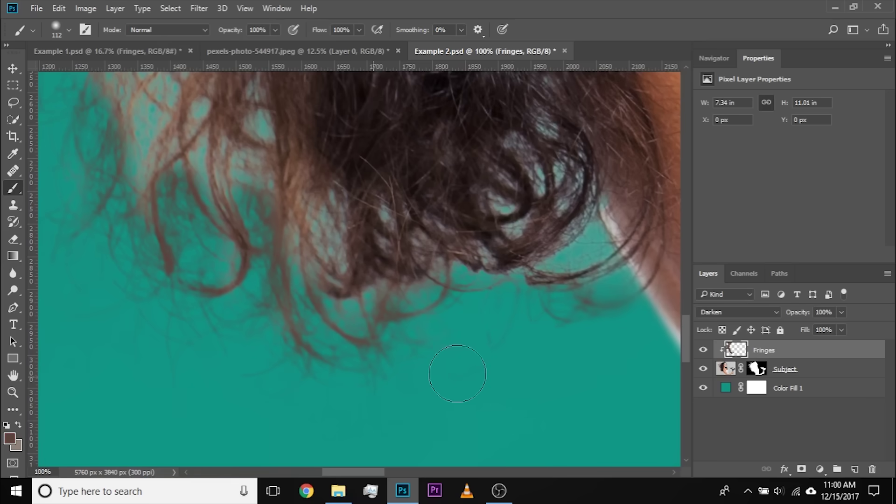
Work back up the hair's lower left edge with an enlarged brush to darken the remaining light strands.
{"action": "left_click_drag", "start_coordinate": [134, 265], "coordinate": [267, 335]}
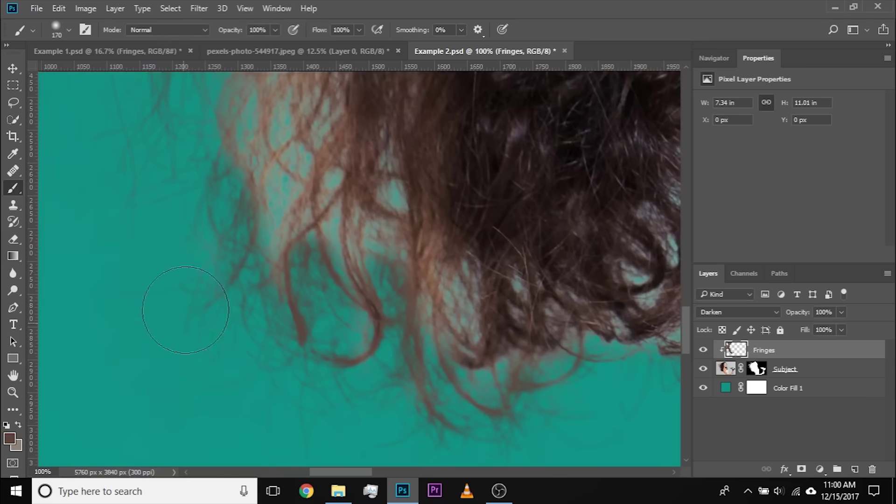
{"action": "left_click_drag", "start_coordinate": [213, 309], "coordinate": [239, 281]}
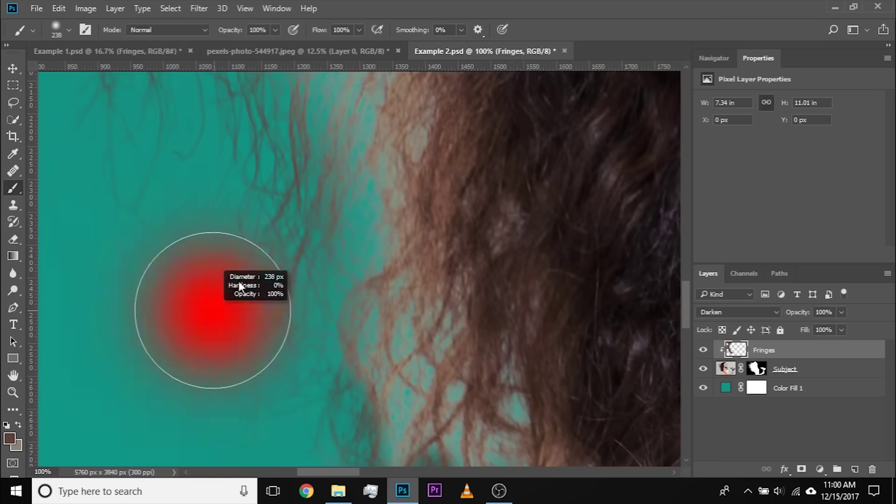
{"action": "mouse_move", "coordinate": [247, 210]}
{"action": "left_mouse_down"}
{"action": "mouse_move", "coordinate": [264, 294]}
{"action": "mouse_move", "coordinate": [238, 343]}
{"action": "mouse_move", "coordinate": [280, 342]}
{"action": "left_mouse_up"}
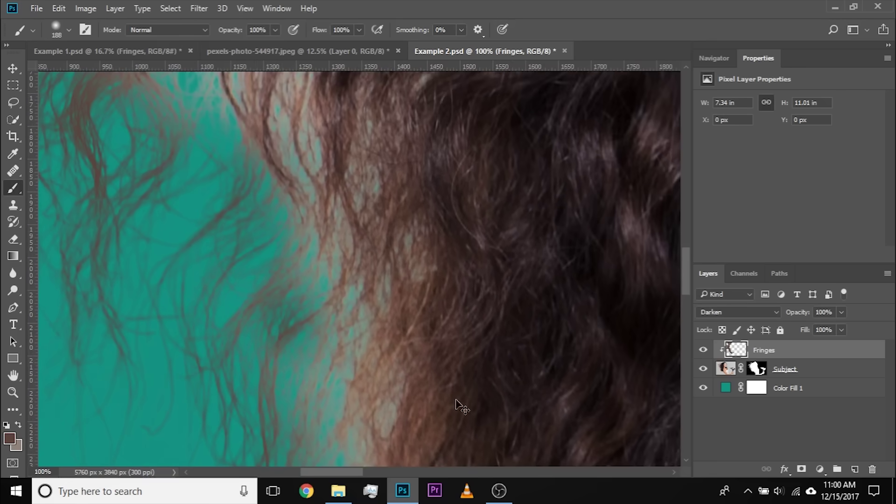
Display the Subject layer mask, inspect the gray haze between the strands, and set the black brush to Overlay mode.
{"action": "left_click", "coordinate": [760, 370], "text": "alt"}
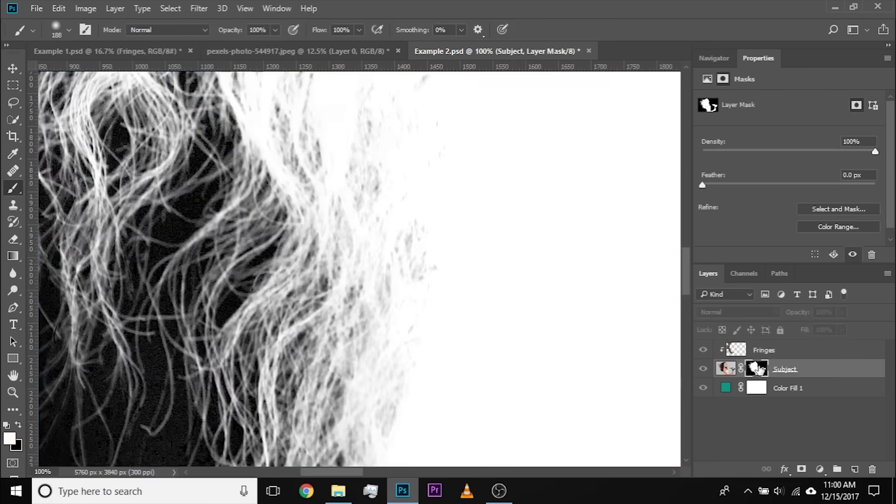
{"action": "left_click_drag", "start_coordinate": [252, 366], "coordinate": [426, 160]}
{"action": "left_click_drag", "start_coordinate": [327, 378], "coordinate": [340, 181]}
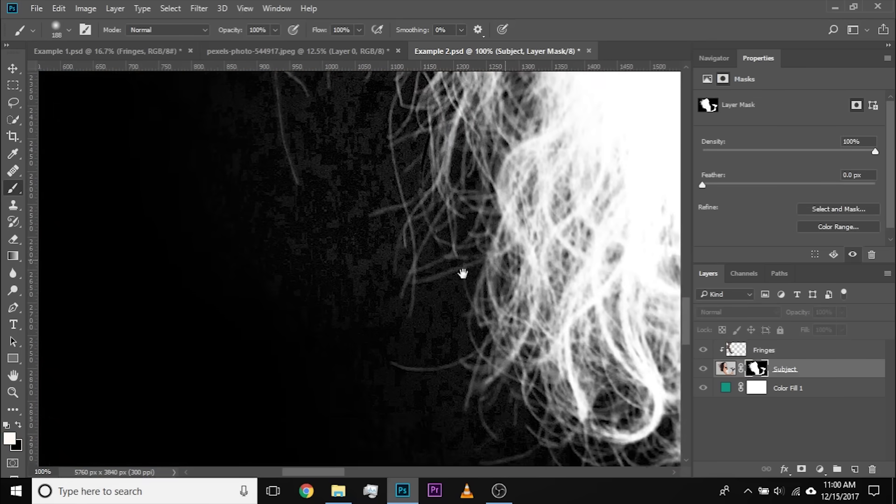
{"action": "left_click_drag", "start_coordinate": [504, 261], "coordinate": [416, 305]}
{"action": "key", "text": "ctrl+minus"}
{"action": "key", "text": "ctrl+minus"}
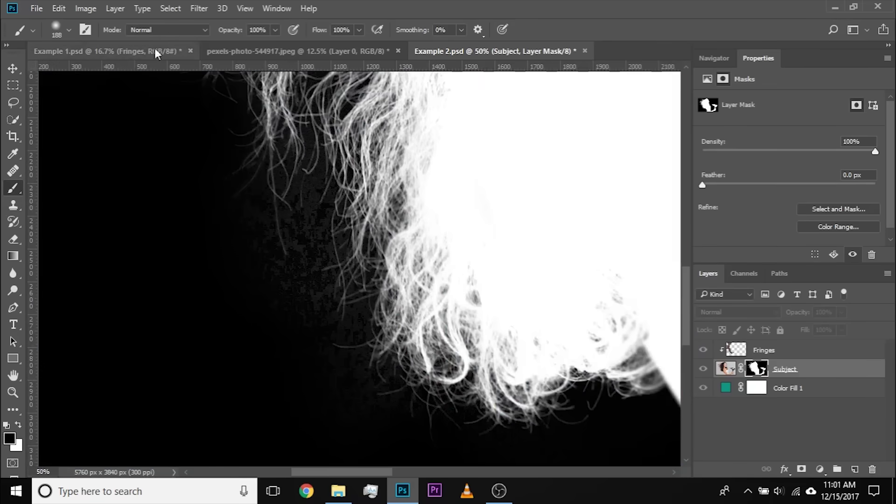
{"action": "left_click", "coordinate": [166, 30]}
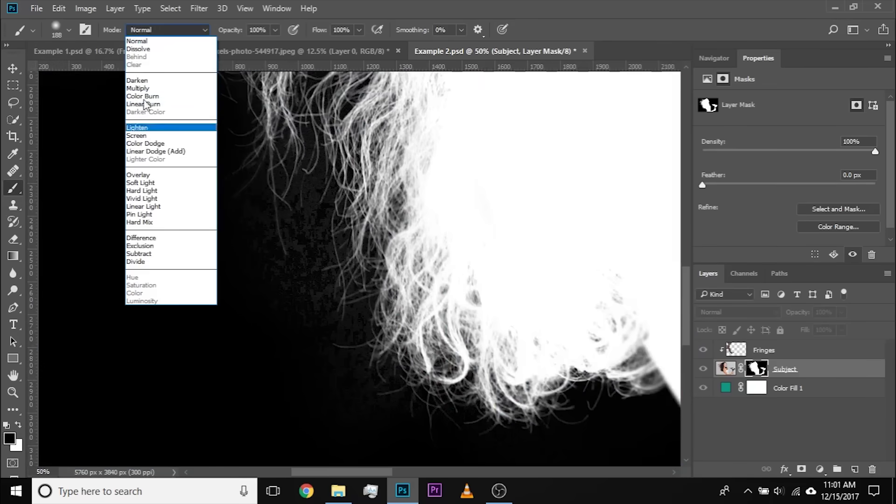
{"action": "left_click", "coordinate": [147, 176]}
Paint out the gray haze around the mask's lower and left strands with a 304 px Overlay brush at 13% flow.
{"action": "mouse_move", "coordinate": [273, 267]}
{"action": "left_mouse_down"}
{"action": "mouse_move", "coordinate": [293, 312]}
{"action": "mouse_move", "coordinate": [268, 320]}
{"action": "left_mouse_up"}
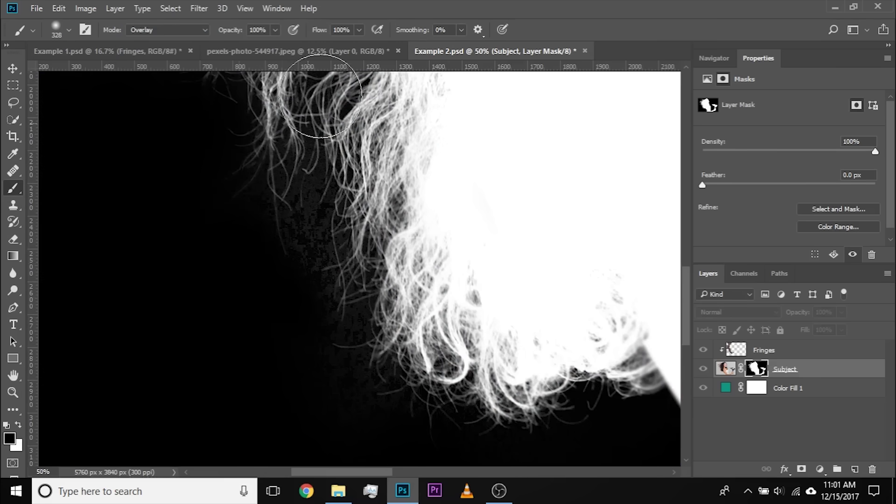
{"action": "left_click_drag", "start_coordinate": [307, 46], "coordinate": [307, 46]}
{"action": "left_click_drag", "start_coordinate": [276, 411], "coordinate": [272, 411]}
{"action": "mouse_move", "coordinate": [289, 227]}
{"action": "left_mouse_down"}
{"action": "mouse_move", "coordinate": [306, 208]}
{"action": "mouse_move", "coordinate": [308, 244]}
{"action": "mouse_move", "coordinate": [326, 274]}
{"action": "mouse_move", "coordinate": [332, 259]}
{"action": "mouse_move", "coordinate": [319, 200]}
{"action": "mouse_move", "coordinate": [358, 418]}
{"action": "mouse_move", "coordinate": [380, 415]}
{"action": "mouse_move", "coordinate": [376, 390]}
{"action": "mouse_move", "coordinate": [426, 444]}
{"action": "mouse_move", "coordinate": [506, 461]}
{"action": "left_mouse_up"}
{"action": "mouse_move", "coordinate": [593, 417]}
{"action": "left_mouse_down"}
{"action": "mouse_move", "coordinate": [534, 400]}
{"action": "mouse_move", "coordinate": [508, 424]}
{"action": "left_mouse_up"}
{"action": "mouse_move", "coordinate": [161, 280]}
{"action": "left_mouse_down"}
{"action": "mouse_move", "coordinate": [229, 361]}
{"action": "mouse_move", "coordinate": [276, 274]}
{"action": "mouse_move", "coordinate": [256, 392]}
{"action": "mouse_move", "coordinate": [264, 260]}
{"action": "mouse_move", "coordinate": [225, 265]}
{"action": "left_mouse_up"}
{"action": "mouse_move", "coordinate": [171, 227]}
{"action": "left_mouse_down"}
{"action": "mouse_move", "coordinate": [316, 362]}
{"action": "mouse_move", "coordinate": [390, 460]}
{"action": "left_mouse_up"}
{"action": "mouse_move", "coordinate": [300, 376]}
{"action": "left_mouse_down"}
{"action": "mouse_move", "coordinate": [317, 383]}
{"action": "mouse_move", "coordinate": [160, 394]}
{"action": "mouse_move", "coordinate": [196, 240]}
{"action": "mouse_move", "coordinate": [244, 275]}
{"action": "mouse_move", "coordinate": [208, 294]}
{"action": "left_mouse_up"}
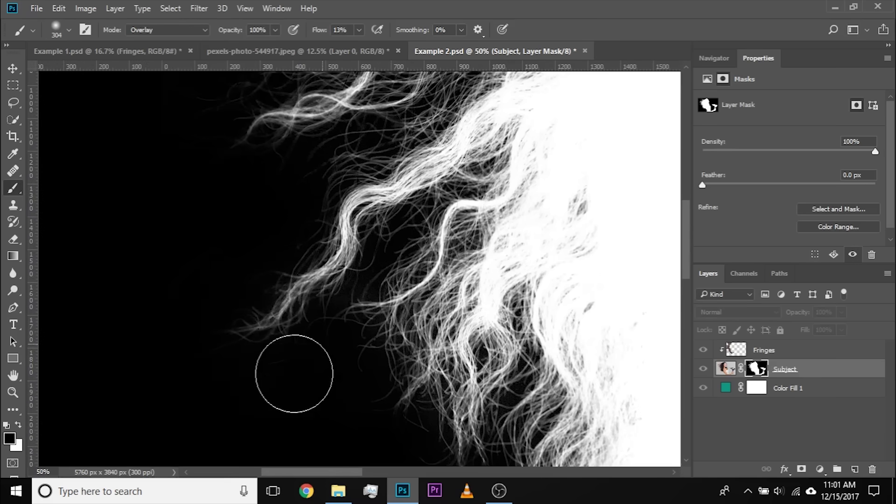
Clean the haze around the flying strands and the top of the head in the Subject mask with the black Overlay brush.
{"action": "left_click_drag", "start_coordinate": [285, 202], "coordinate": [85, 493]}
{"action": "left_click_drag", "start_coordinate": [249, 281], "coordinate": [152, 497]}
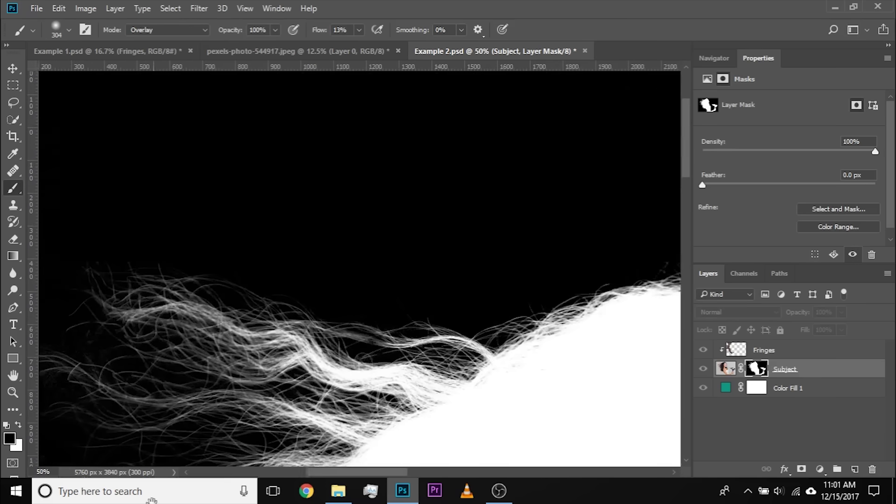
{"action": "left_click_drag", "start_coordinate": [560, 235], "coordinate": [44, 264]}
{"action": "left_click_drag", "start_coordinate": [462, 336], "coordinate": [444, 127]}
{"action": "left_click_drag", "start_coordinate": [336, 432], "coordinate": [355, 91]}
{"action": "left_click_drag", "start_coordinate": [399, 280], "coordinate": [203, 73]}
{"action": "left_click_drag", "start_coordinate": [196, 210], "coordinate": [690, 236]}
{"action": "left_click_drag", "start_coordinate": [343, 200], "coordinate": [594, 205]}
{"action": "left_click_drag", "start_coordinate": [337, 354], "coordinate": [544, 359]}
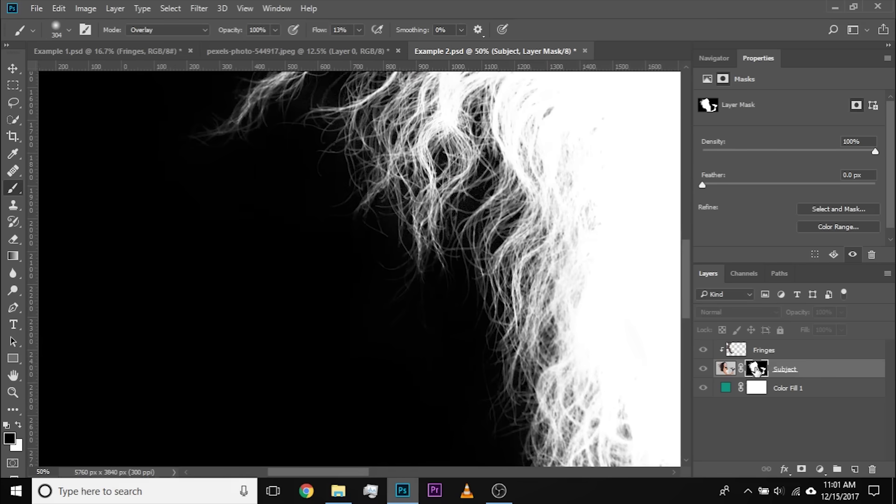
Return to the normal image view, select the Fringes layer and reduce the brush to 136 px at the lower left curls.
{"action": "left_click", "coordinate": [756, 368], "text": "alt"}
{"action": "left_click", "coordinate": [756, 352]}
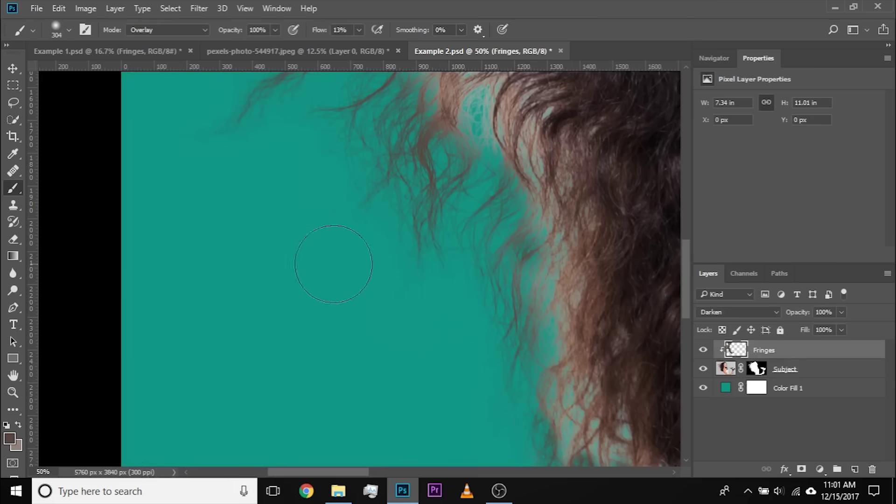
{"action": "left_click_drag", "start_coordinate": [507, 331], "coordinate": [247, 176]}
{"action": "left_click_drag", "start_coordinate": [393, 388], "coordinate": [374, 384]}
{"action": "key", "text": "ctrl+plus"}
{"action": "key", "text": "ctrl+plus"}
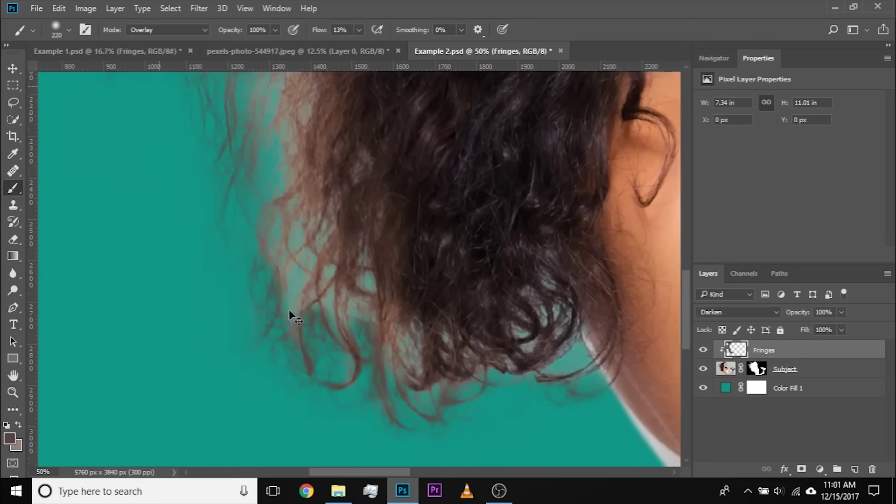
{"action": "left_click_drag", "start_coordinate": [249, 339], "coordinate": [221, 335]}
{"action": "mouse_move", "coordinate": [261, 295]}
{"action": "left_mouse_down"}
{"action": "mouse_move", "coordinate": [254, 313]}
{"action": "mouse_move", "coordinate": [266, 282]}
{"action": "left_mouse_up"}
Try darkening the light strands at the hair's lower left with the brush flow at 54%.
{"action": "left_click", "coordinate": [360, 31]}
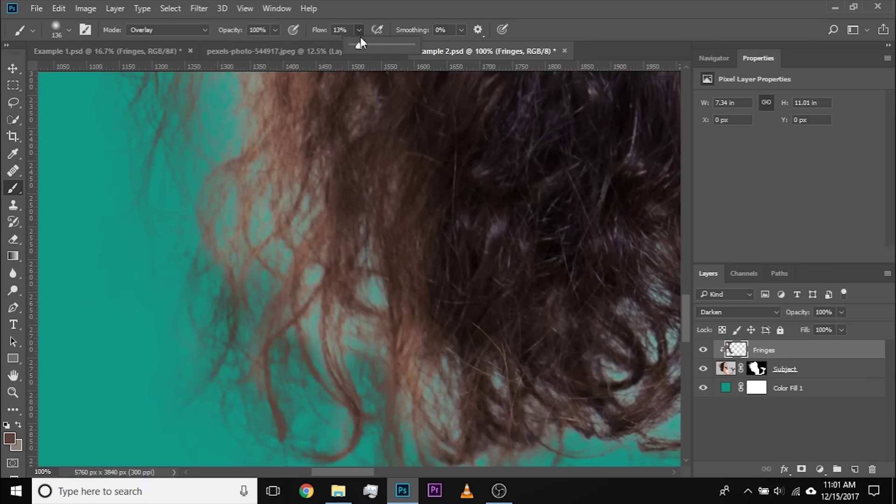
{"action": "left_click", "coordinate": [380, 45]}
{"action": "left_click_drag", "start_coordinate": [380, 46], "coordinate": [382, 47]}
{"action": "mouse_move", "coordinate": [250, 235]}
{"action": "left_mouse_down"}
{"action": "mouse_move", "coordinate": [281, 292]}
{"action": "mouse_move", "coordinate": [255, 305]}
{"action": "mouse_move", "coordinate": [267, 342]}
{"action": "left_mouse_up"}
{"action": "right_click", "coordinate": [268, 308]}
{"action": "key", "text": "ctrl+z"}
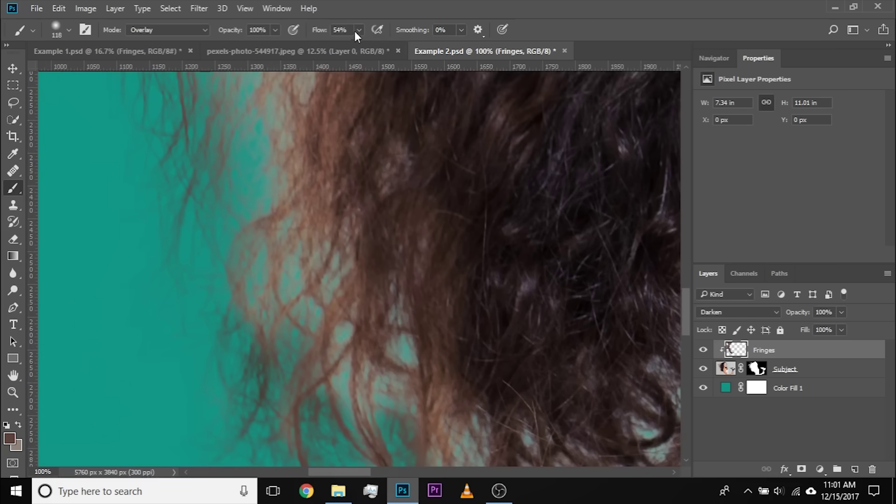
Lower the brush flow to 25% and darken the lower left curls on the Fringes layer.
{"action": "left_click_drag", "start_coordinate": [289, 391], "coordinate": [306, 385]}
{"action": "mouse_move", "coordinate": [283, 280]}
{"action": "left_mouse_down"}
{"action": "mouse_move", "coordinate": [292, 419]}
{"action": "mouse_move", "coordinate": [311, 218]}
{"action": "left_mouse_up"}
{"action": "mouse_move", "coordinate": [243, 107]}
{"action": "left_mouse_down"}
{"action": "mouse_move", "coordinate": [282, 145]}
{"action": "mouse_move", "coordinate": [281, 159]}
{"action": "left_mouse_up"}
{"action": "mouse_move", "coordinate": [371, 287]}
{"action": "left_mouse_down"}
{"action": "mouse_move", "coordinate": [396, 358]}
{"action": "mouse_move", "coordinate": [367, 282]}
{"action": "left_mouse_up"}
{"action": "left_click_drag", "start_coordinate": [339, 361], "coordinate": [317, 303]}
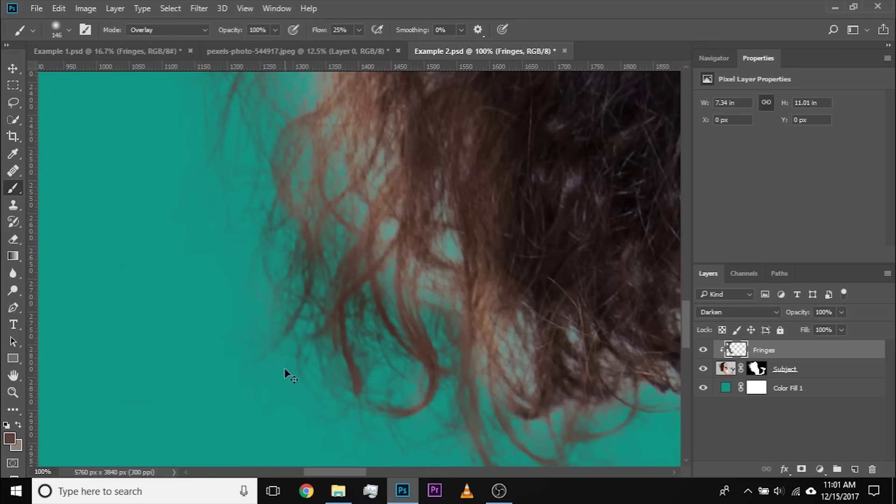
{"action": "left_click_drag", "start_coordinate": [266, 196], "coordinate": [322, 373]}
{"action": "left_click_drag", "start_coordinate": [296, 194], "coordinate": [346, 368]}
Sample a fresh brown from the hair and darken the light fringe along the hair's left edge.
{"action": "left_click", "coordinate": [323, 186], "text": "alt"}
{"action": "left_click_drag", "start_coordinate": [310, 216], "coordinate": [345, 392]}
{"action": "left_click_drag", "start_coordinate": [298, 341], "coordinate": [303, 271]}
{"action": "left_click_drag", "start_coordinate": [304, 214], "coordinate": [253, 420]}
{"action": "left_click", "coordinate": [280, 318], "text": "alt"}
{"action": "mouse_move", "coordinate": [289, 308]}
{"action": "left_mouse_down"}
{"action": "mouse_move", "coordinate": [258, 370]}
{"action": "mouse_move", "coordinate": [280, 322]}
{"action": "left_mouse_up"}
{"action": "left_click_drag", "start_coordinate": [238, 448], "coordinate": [286, 322]}
{"action": "left_click_drag", "start_coordinate": [289, 112], "coordinate": [303, 374]}
Darken the flying strands at the hair's upper left with a 138 px brush at 25% flow.
{"action": "mouse_move", "coordinate": [294, 290]}
{"action": "left_mouse_down"}
{"action": "mouse_move", "coordinate": [306, 294]}
{"action": "mouse_move", "coordinate": [286, 294]}
{"action": "left_mouse_up"}
{"action": "left_click_drag", "start_coordinate": [359, 271], "coordinate": [259, 270]}
{"action": "left_click_drag", "start_coordinate": [327, 196], "coordinate": [308, 278]}
{"action": "mouse_move", "coordinate": [374, 205]}
{"action": "left_mouse_down"}
{"action": "mouse_move", "coordinate": [341, 278]}
{"action": "mouse_move", "coordinate": [261, 308]}
{"action": "left_mouse_up"}
{"action": "mouse_move", "coordinate": [467, 145]}
{"action": "left_mouse_down"}
{"action": "mouse_move", "coordinate": [358, 245]}
{"action": "mouse_move", "coordinate": [323, 329]}
{"action": "left_mouse_up"}
{"action": "left_click_drag", "start_coordinate": [397, 233], "coordinate": [299, 299]}
{"action": "left_click_drag", "start_coordinate": [373, 304], "coordinate": [299, 345]}
{"action": "mouse_move", "coordinate": [420, 248]}
{"action": "left_mouse_down"}
{"action": "mouse_move", "coordinate": [266, 310]}
{"action": "mouse_move", "coordinate": [210, 350]}
{"action": "left_mouse_up"}
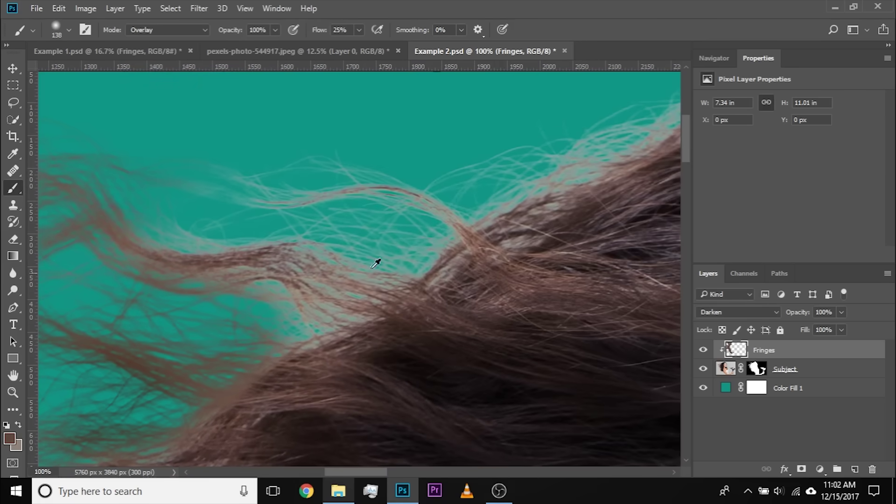
Sample a brown near the upper strands and darken the light flyaway hairs along the top of the head.
{"action": "left_click", "coordinate": [372, 268], "text": "alt"}
{"action": "left_click_drag", "start_coordinate": [355, 191], "coordinate": [154, 224]}
{"action": "left_click_drag", "start_coordinate": [271, 289], "coordinate": [309, 331]}
{"action": "left_click_drag", "start_coordinate": [462, 159], "coordinate": [226, 292]}
{"action": "left_click_drag", "start_coordinate": [243, 322], "coordinate": [551, 224]}
{"action": "left_click_drag", "start_coordinate": [406, 276], "coordinate": [163, 285]}
{"action": "left_click_drag", "start_coordinate": [406, 261], "coordinate": [166, 268]}
{"action": "mouse_move", "coordinate": [186, 229]}
{"action": "left_mouse_down"}
{"action": "mouse_move", "coordinate": [431, 374]}
{"action": "mouse_move", "coordinate": [304, 121]}
{"action": "left_mouse_up"}
{"action": "left_click_drag", "start_coordinate": [420, 364], "coordinate": [290, 121]}
Sample the hair color on the far side of the face and darken the fringe beside the cheek.
{"action": "left_click", "coordinate": [274, 208], "text": "alt"}
{"action": "mouse_move", "coordinate": [363, 244]}
{"action": "left_mouse_down"}
{"action": "mouse_move", "coordinate": [331, 196]}
{"action": "mouse_move", "coordinate": [327, 397]}
{"action": "left_mouse_up"}
{"action": "mouse_move", "coordinate": [343, 388]}
{"action": "left_mouse_down"}
{"action": "mouse_move", "coordinate": [332, 242]}
{"action": "mouse_move", "coordinate": [322, 318]}
{"action": "left_mouse_up"}
{"action": "left_click_drag", "start_coordinate": [336, 397], "coordinate": [346, 243]}
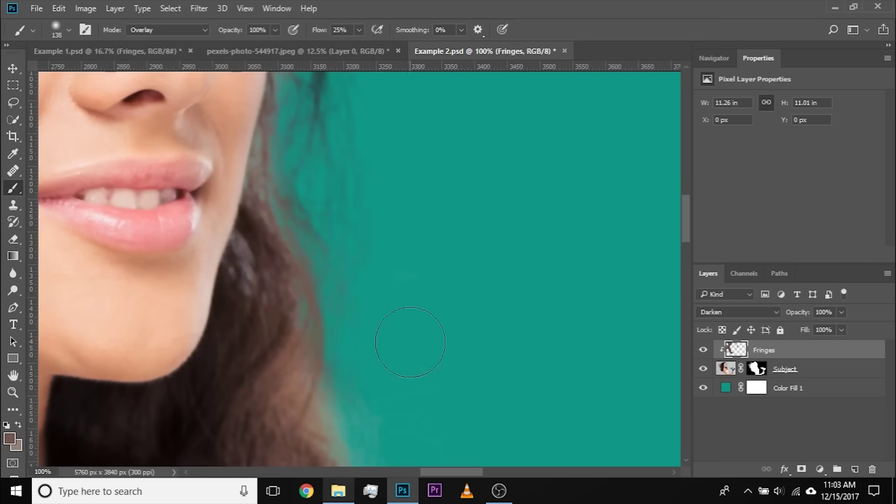
Raise the brush flow to 55% and darken the loose strands between the chin and the shoulder.
{"action": "left_click_drag", "start_coordinate": [379, 411], "coordinate": [323, 253]}
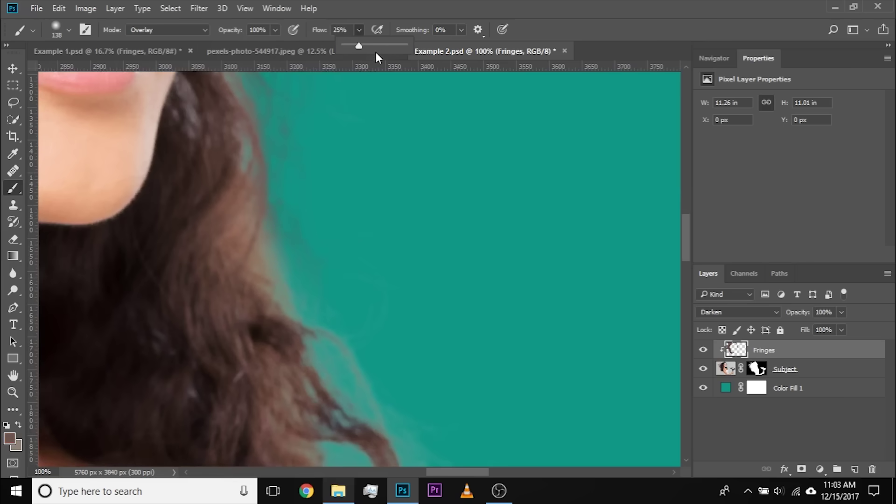
{"action": "left_click", "coordinate": [330, 257]}
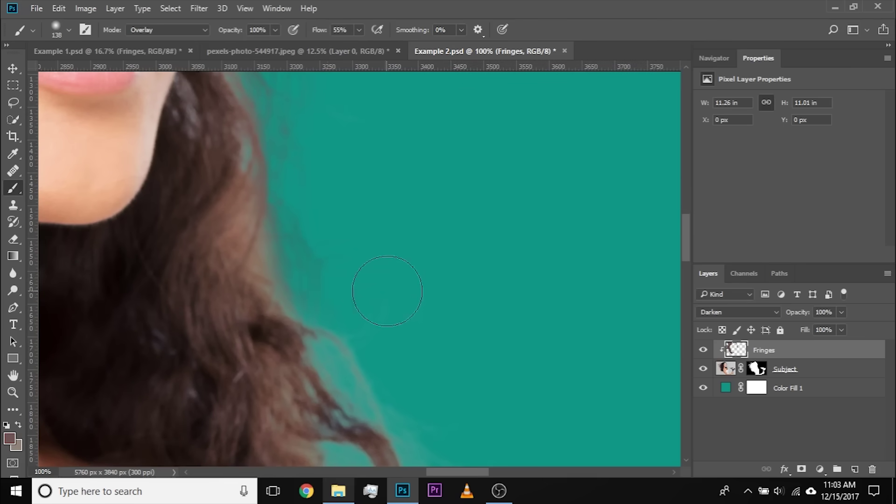
{"action": "left_click_drag", "start_coordinate": [373, 345], "coordinate": [329, 199]}
{"action": "left_click_drag", "start_coordinate": [373, 364], "coordinate": [371, 413]}
Review the darkened hair edges across the cutout at different magnifications.
{"action": "key", "text": "ctrl+minus"}
{"action": "key", "text": "ctrl+minus"}
{"action": "key", "text": "ctrl+minus"}
{"action": "key", "text": "ctrl+minus"}
{"action": "key", "text": "ctrl+minus"}
{"action": "key", "text": "ctrl+minus"}
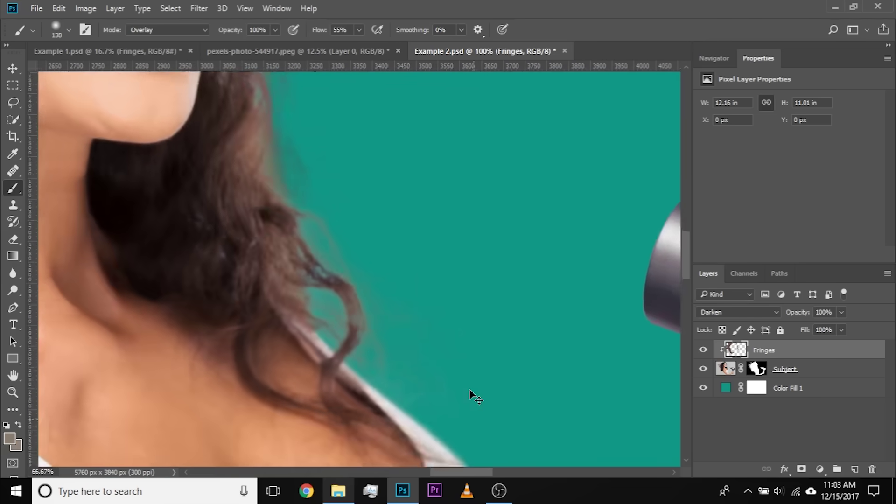
{"action": "key", "text": "ctrl+plus"}
{"action": "key", "text": "ctrl+plus"}
{"action": "key", "text": "ctrl+plus"}
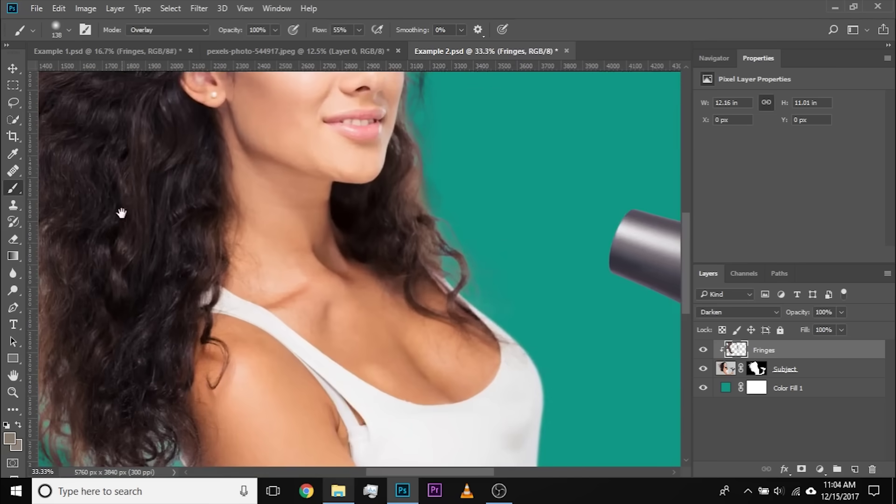
Switch to the Clone Stamp tool and examine the hair from the left strands down to the bottom curls.
{"action": "mouse_move", "coordinate": [122, 213]}
{"action": "left_mouse_down"}
{"action": "mouse_move", "coordinate": [351, 228]}
{"action": "mouse_move", "coordinate": [303, 228]}
{"action": "left_mouse_up"}
{"action": "left_click", "coordinate": [6, 211]}
{"action": "left_click", "coordinate": [40, 208]}
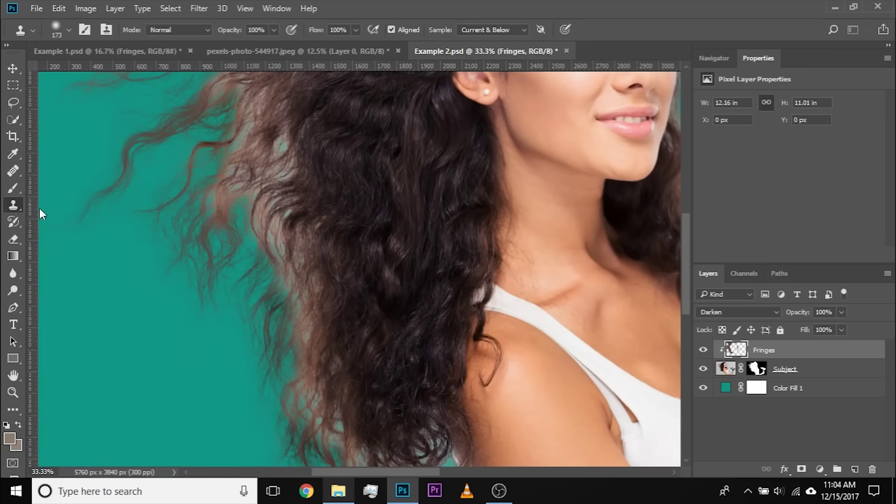
{"action": "left_click_drag", "start_coordinate": [278, 181], "coordinate": [266, 252]}
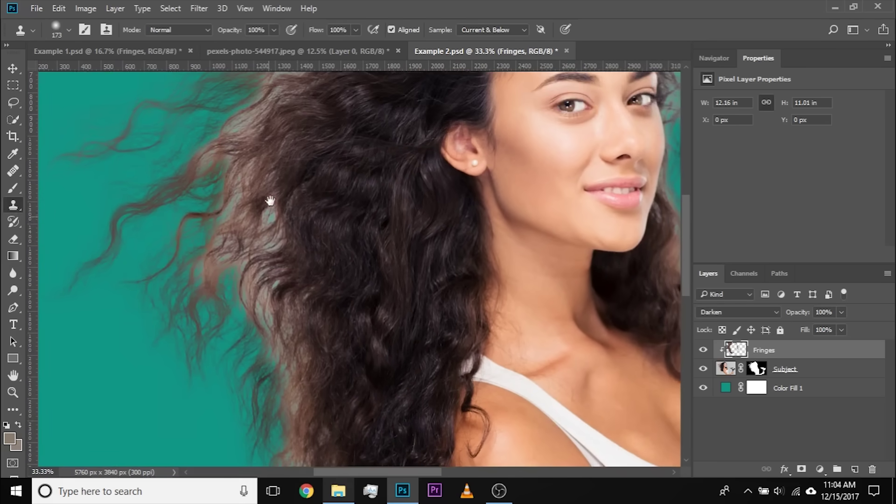
{"action": "left_click_drag", "start_coordinate": [266, 206], "coordinate": [264, 252]}
{"action": "left_click_drag", "start_coordinate": [288, 198], "coordinate": [265, 289]}
{"action": "key", "text": "ctrl+plus"}
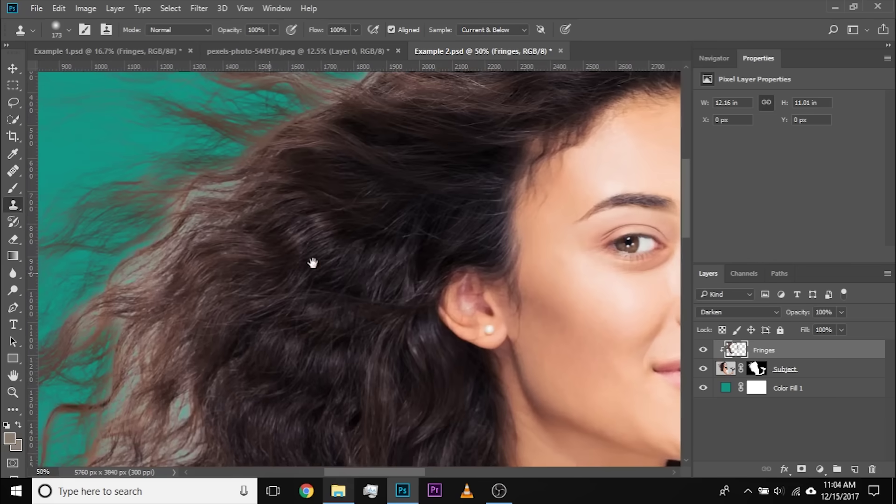
{"action": "left_click_drag", "start_coordinate": [447, 326], "coordinate": [368, 106]}
{"action": "left_click_drag", "start_coordinate": [368, 373], "coordinate": [371, 142]}
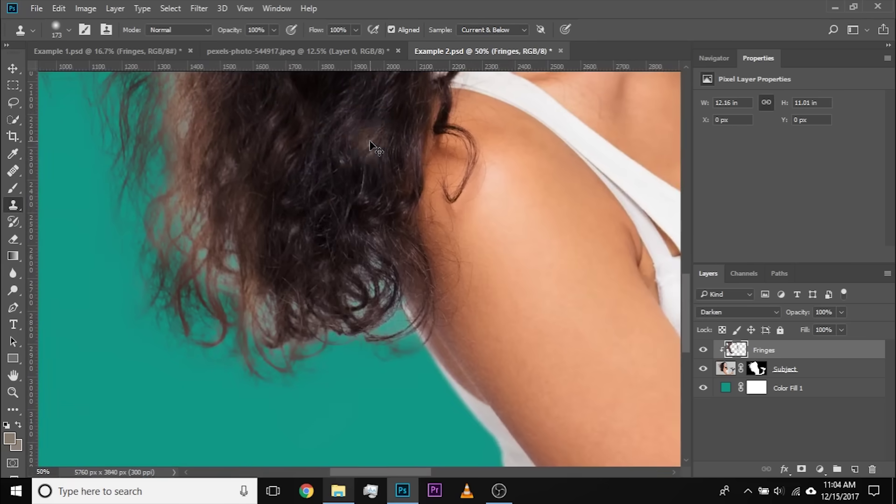
{"action": "key", "text": "ctrl+plus"}
{"action": "key", "text": "ctrl+plus"}
Clone darker hair over the light brown patches in the lower left curls with the stamp reduced to 77 px.
{"action": "left_click_drag", "start_coordinate": [306, 229], "coordinate": [360, 180]}
{"action": "left_click_drag", "start_coordinate": [360, 251], "coordinate": [323, 249]}
{"action": "left_click", "coordinate": [364, 233], "text": "alt"}
{"action": "mouse_move", "coordinate": [430, 201]}
{"action": "left_mouse_down"}
{"action": "mouse_move", "coordinate": [405, 235]}
{"action": "mouse_move", "coordinate": [411, 264]}
{"action": "mouse_move", "coordinate": [448, 218]}
{"action": "mouse_move", "coordinate": [413, 336]}
{"action": "mouse_move", "coordinate": [242, 284]}
{"action": "mouse_move", "coordinate": [357, 291]}
{"action": "left_mouse_up"}
{"action": "left_click", "coordinate": [199, 181], "text": "alt"}
{"action": "left_click_drag", "start_coordinate": [322, 347], "coordinate": [307, 348]}
{"action": "left_click_drag", "start_coordinate": [286, 266], "coordinate": [332, 334]}
{"action": "left_click", "coordinate": [386, 266], "text": "alt"}
{"action": "mouse_move", "coordinate": [398, 260]}
{"action": "left_mouse_down"}
{"action": "mouse_move", "coordinate": [462, 224]}
{"action": "mouse_move", "coordinate": [465, 234]}
{"action": "left_mouse_up"}
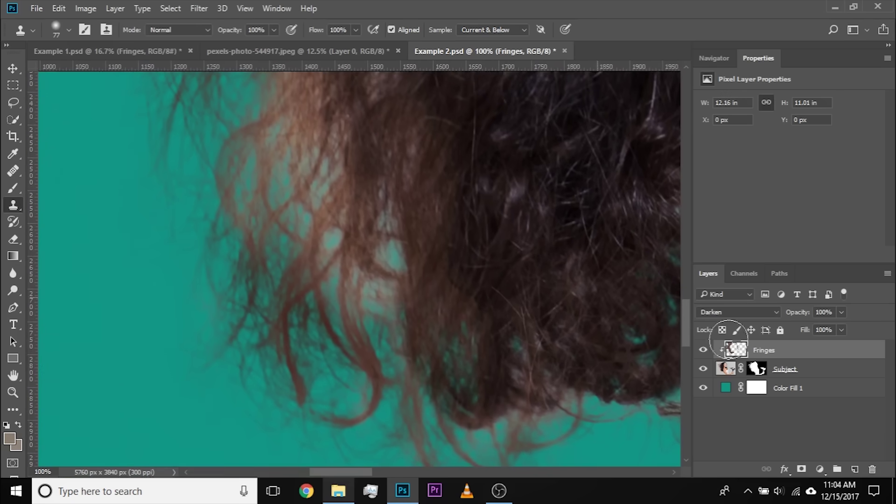
Set the Fringes layer's blend mode to Normal and position the canvas on the lower left curls.
{"action": "left_click", "coordinate": [736, 312]}
{"action": "left_click", "coordinate": [716, 55]}
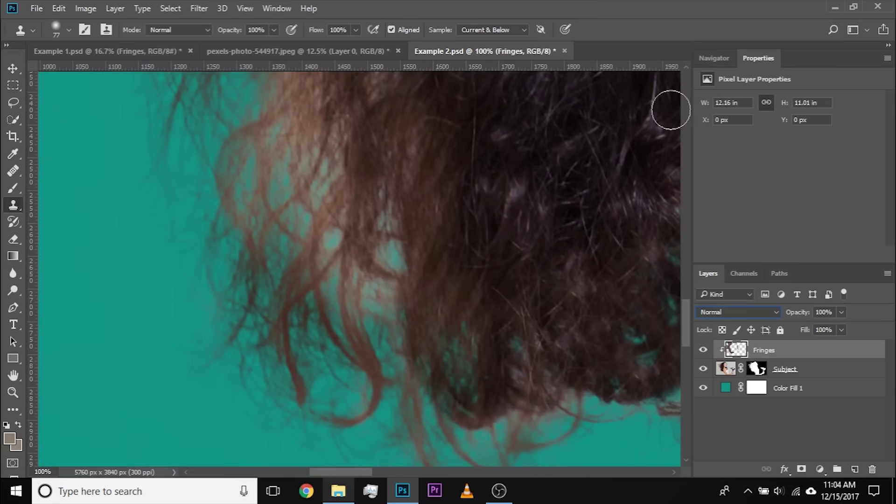
{"action": "left_click_drag", "start_coordinate": [397, 281], "coordinate": [261, 232]}
{"action": "left_click_drag", "start_coordinate": [462, 228], "coordinate": [527, 289]}
{"action": "left_click_drag", "start_coordinate": [438, 297], "coordinate": [480, 310]}
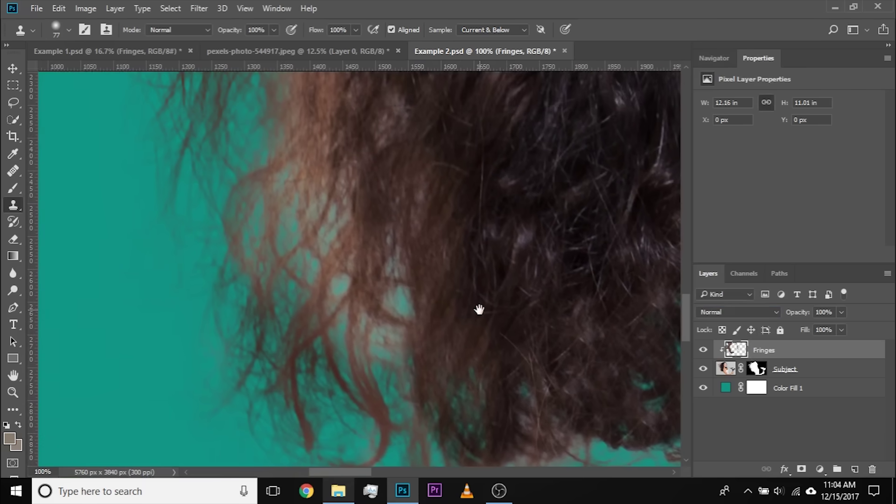
Clone darker hair over the pale gap in the lower left curls, redoing the first pass with the stamp enlarged to 91 px.
{"action": "key", "text": "bracketleft"}
{"action": "key", "text": "bracketleft"}
{"action": "mouse_move", "coordinate": [424, 336]}
{"action": "left_mouse_down"}
{"action": "mouse_move", "coordinate": [440, 326]}
{"action": "mouse_move", "coordinate": [406, 343]}
{"action": "mouse_move", "coordinate": [406, 352]}
{"action": "mouse_move", "coordinate": [367, 305]}
{"action": "left_mouse_up"}
{"action": "left_click", "coordinate": [441, 326], "text": "alt"}
{"action": "left_click_drag", "start_coordinate": [455, 246], "coordinate": [456, 270]}
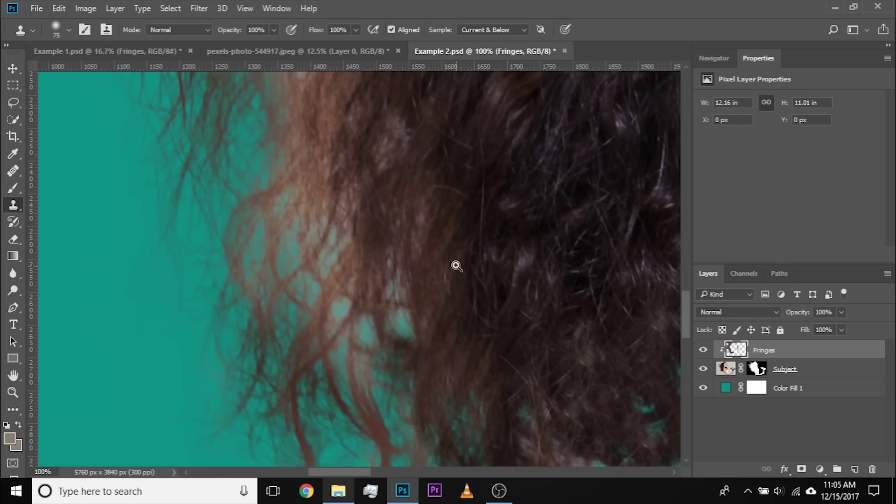
{"action": "key", "text": "ctrl+z"}
{"action": "right_click", "coordinate": [450, 306]}
{"action": "right_click", "coordinate": [450, 306], "text": "alt"}
{"action": "left_click", "coordinate": [450, 306], "text": "alt"}
{"action": "mouse_move", "coordinate": [407, 336]}
{"action": "left_mouse_down"}
{"action": "mouse_move", "coordinate": [386, 342]}
{"action": "mouse_move", "coordinate": [393, 269]}
{"action": "mouse_move", "coordinate": [419, 283]}
{"action": "left_mouse_up"}
{"action": "left_click_drag", "start_coordinate": [419, 283], "coordinate": [434, 286]}
{"action": "left_click_drag", "start_coordinate": [411, 326], "coordinate": [405, 276]}
{"action": "mouse_move", "coordinate": [385, 243]}
{"action": "left_mouse_down"}
{"action": "mouse_move", "coordinate": [428, 294]}
{"action": "mouse_move", "coordinate": [387, 305]}
{"action": "left_mouse_up"}
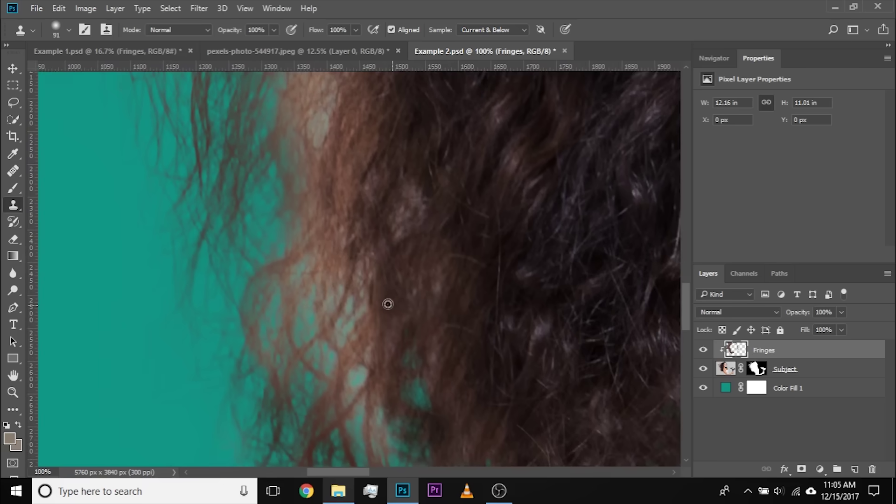
Clone dark hair down the light inner edge above the lower curls with a 95 px stamp.
{"action": "mouse_move", "coordinate": [339, 282]}
{"action": "left_mouse_down"}
{"action": "mouse_move", "coordinate": [350, 316]}
{"action": "mouse_move", "coordinate": [357, 282]}
{"action": "mouse_move", "coordinate": [419, 247]}
{"action": "left_mouse_up"}
{"action": "key", "text": "ctrl+z"}
{"action": "left_click_drag", "start_coordinate": [456, 287], "coordinate": [447, 286]}
{"action": "left_click", "coordinate": [367, 212], "text": "alt"}
{"action": "left_click_drag", "start_coordinate": [369, 244], "coordinate": [375, 356]}
{"action": "left_click_drag", "start_coordinate": [400, 299], "coordinate": [401, 234]}
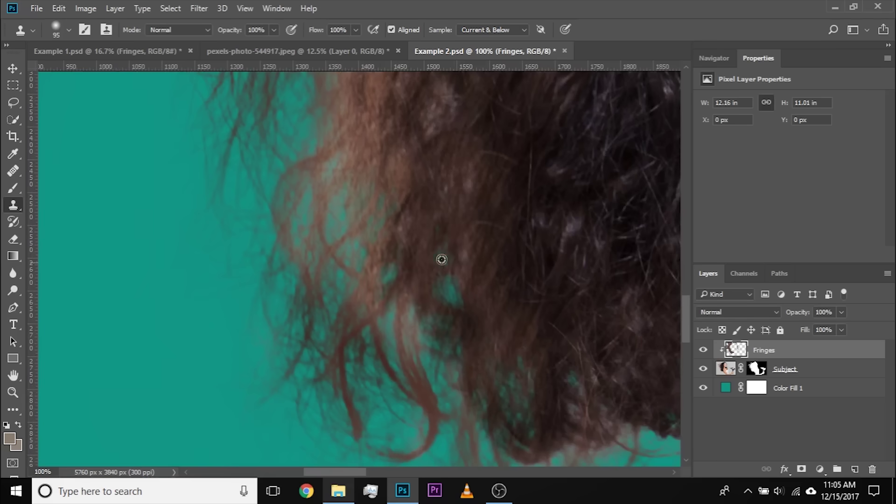
Paint the lower curl strands with the 64 px Overlay brush in a reddish brown sampled from the hair.
{"action": "key", "text": "b"}
{"action": "mouse_move", "coordinate": [411, 337]}
{"action": "left_mouse_down"}
{"action": "mouse_move", "coordinate": [379, 333]}
{"action": "mouse_move", "coordinate": [414, 370]}
{"action": "left_mouse_up"}
{"action": "left_click", "coordinate": [376, 309], "text": "alt"}
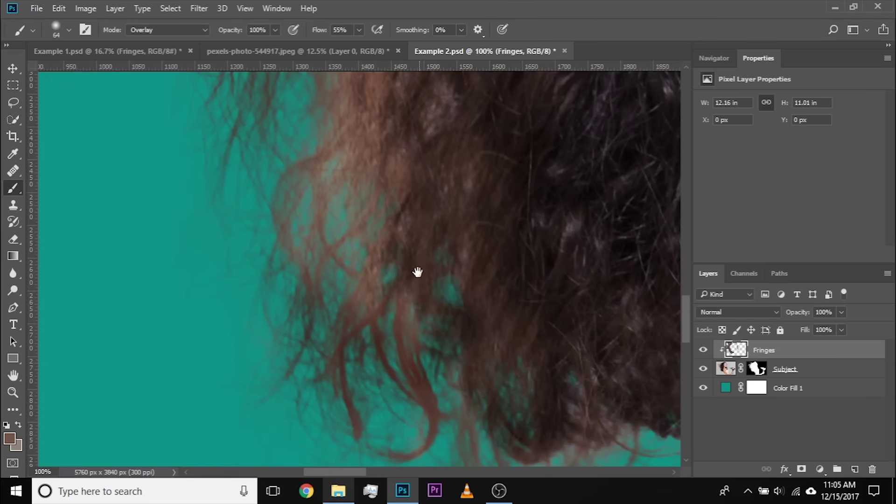
{"action": "left_click_drag", "start_coordinate": [418, 272], "coordinate": [414, 344]}
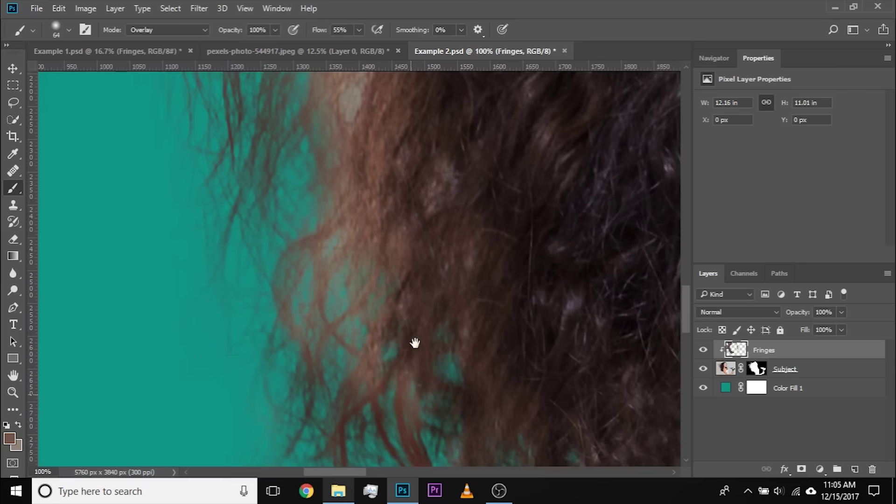
Clone darker hair over the light brown edge above the lower curls with the Clone Stamp enlarged to 109 px.
{"action": "left_click", "coordinate": [15, 208]}
{"action": "left_click_drag", "start_coordinate": [404, 276], "coordinate": [387, 326]}
{"action": "left_click_drag", "start_coordinate": [390, 200], "coordinate": [344, 283]}
{"action": "left_click_drag", "start_coordinate": [346, 235], "coordinate": [357, 235]}
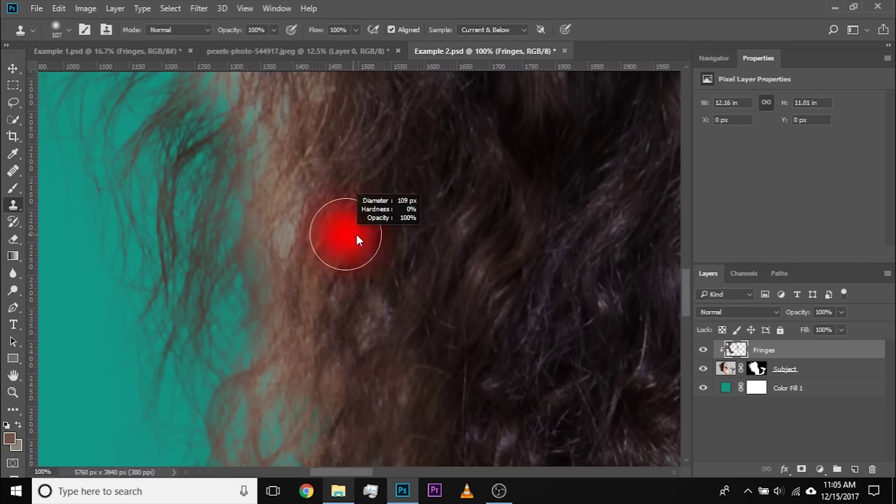
{"action": "left_click_drag", "start_coordinate": [306, 303], "coordinate": [324, 273]}
Compare the lower hair with the Fringes layer hidden and shown.
{"action": "scroll", "coordinate": [326, 274], "scroll_direction": "down", "scroll_amount": 4}
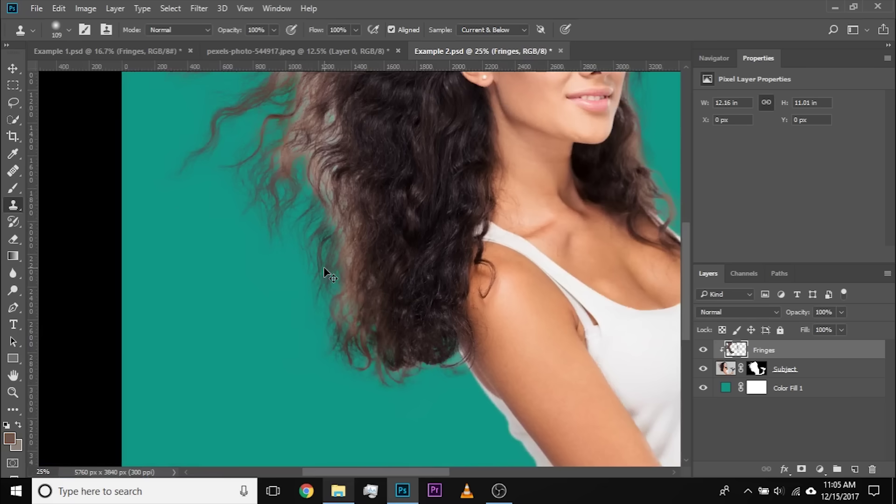
{"action": "left_click", "coordinate": [703, 350]}
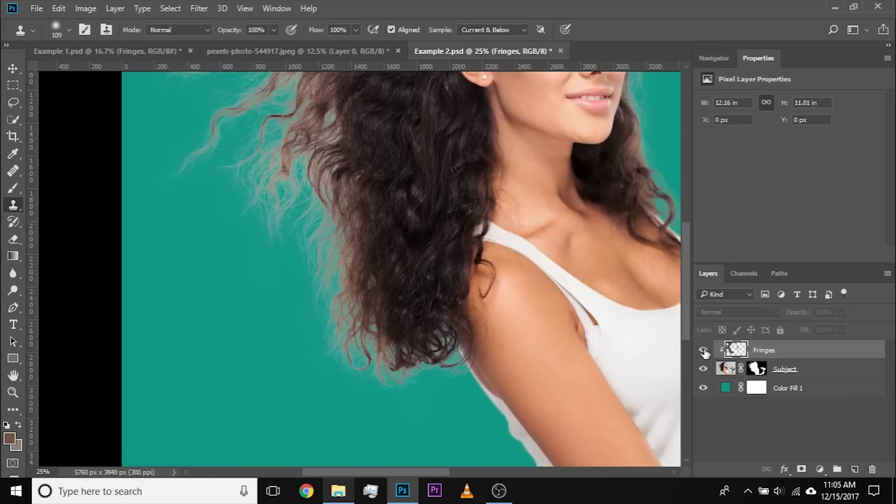
{"action": "scroll", "coordinate": [286, 318], "scroll_direction": "up", "scroll_amount": 3}
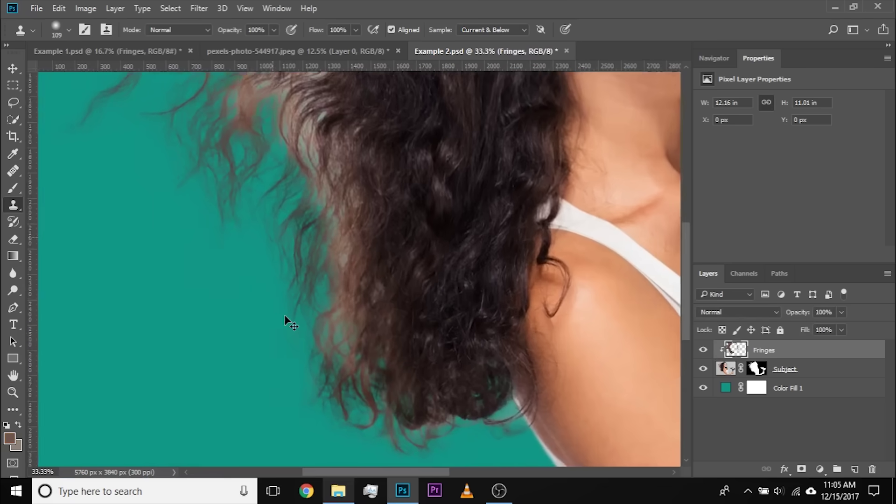
Clone darker hair over the light brown patches along the middle of the left hair edge with a 106 px stamp.
{"action": "left_click_drag", "start_coordinate": [321, 315], "coordinate": [308, 319]}
{"action": "key", "text": "ctrl+z"}
{"action": "right_click", "coordinate": [337, 280], "text": "alt"}
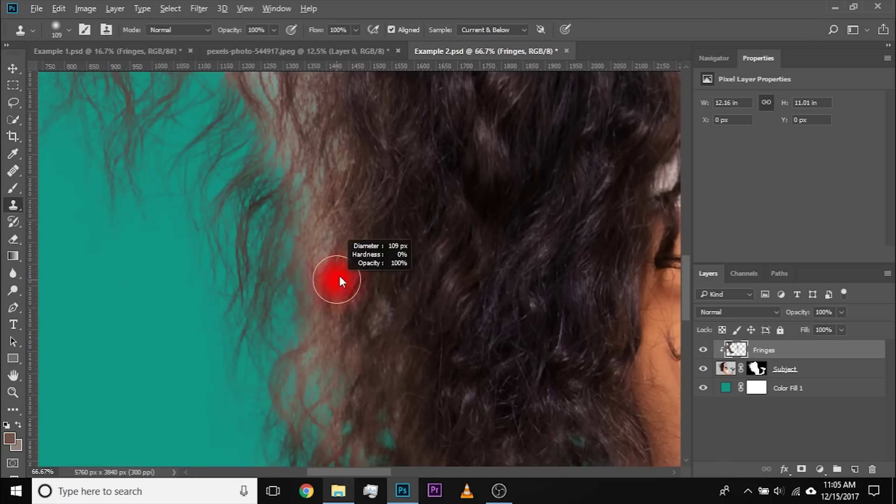
{"action": "mouse_move", "coordinate": [323, 253]}
{"action": "left_mouse_down"}
{"action": "mouse_move", "coordinate": [322, 279]}
{"action": "mouse_move", "coordinate": [345, 268]}
{"action": "mouse_move", "coordinate": [350, 247]}
{"action": "left_mouse_up"}
{"action": "key", "text": "ctrl+z"}
{"action": "left_click_drag", "start_coordinate": [365, 364], "coordinate": [390, 308]}
{"action": "left_click", "coordinate": [378, 282], "text": "alt"}
{"action": "key", "text": "ctrl+z"}
{"action": "left_click_drag", "start_coordinate": [343, 288], "coordinate": [366, 328]}
{"action": "left_click", "coordinate": [358, 279], "text": "alt"}
{"action": "left_click_drag", "start_coordinate": [389, 140], "coordinate": [373, 269]}
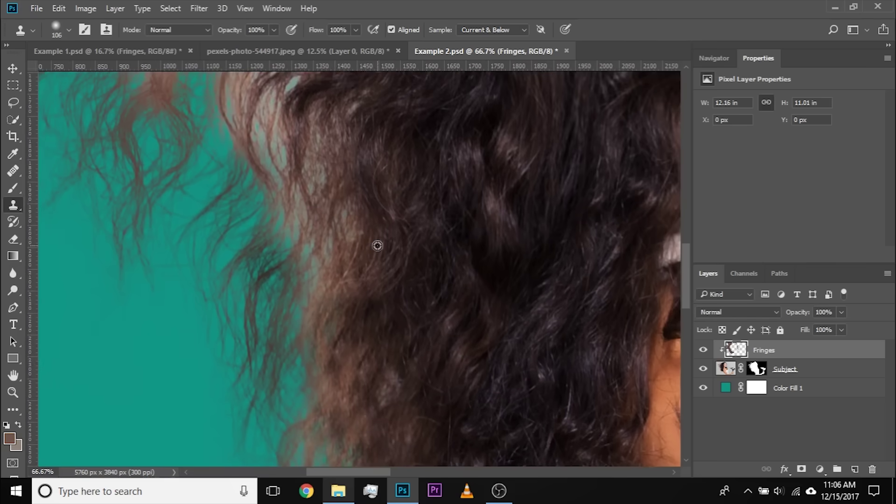
{"action": "left_click_drag", "start_coordinate": [342, 210], "coordinate": [376, 252]}
{"action": "left_click_drag", "start_coordinate": [391, 191], "coordinate": [413, 264]}
Darken the light strands along the left hair edge with an 88 px Overlay brush in browns sampled from the hair.
{"action": "left_click", "coordinate": [11, 191]}
{"action": "left_click_drag", "start_coordinate": [399, 351], "coordinate": [395, 351]}
{"action": "left_click", "coordinate": [323, 306], "text": "alt"}
{"action": "left_click_drag", "start_coordinate": [309, 341], "coordinate": [316, 344]}
{"action": "left_click_drag", "start_coordinate": [303, 296], "coordinate": [308, 295]}
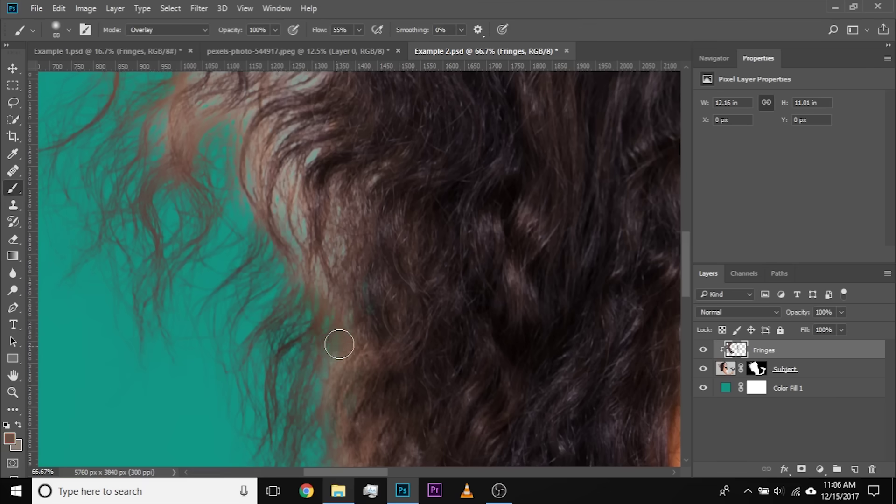
{"action": "key", "text": "ctrl+z"}
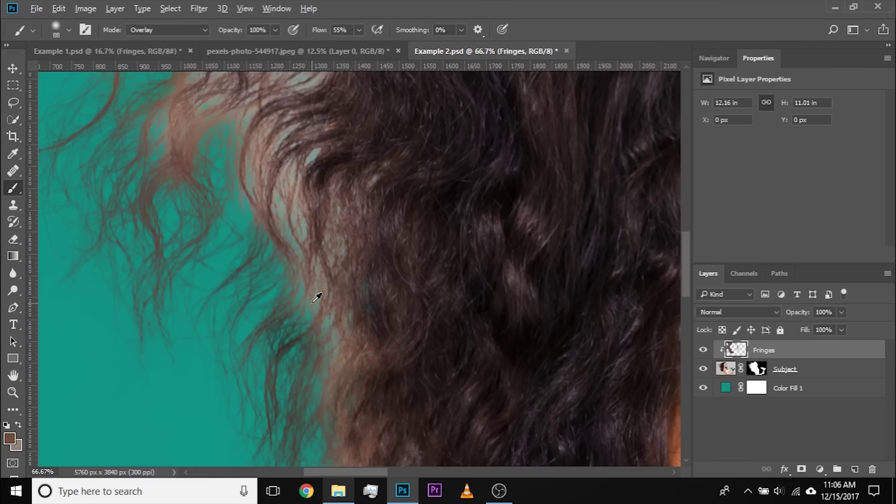
{"action": "left_click", "coordinate": [325, 206], "text": "alt"}
{"action": "mouse_move", "coordinate": [306, 287]}
{"action": "left_mouse_down"}
{"action": "mouse_move", "coordinate": [320, 350]}
{"action": "mouse_move", "coordinate": [301, 332]}
{"action": "mouse_move", "coordinate": [266, 254]}
{"action": "left_mouse_up"}
{"action": "left_click_drag", "start_coordinate": [323, 282], "coordinate": [323, 357]}
{"action": "left_click_drag", "start_coordinate": [250, 231], "coordinate": [241, 211]}
{"action": "left_click_drag", "start_coordinate": [281, 224], "coordinate": [280, 263]}
Clone dark hair over the light inner strands with a 145 px stamp and compare the result with the Fringes layer hidden.
{"action": "left_click", "coordinate": [19, 203]}
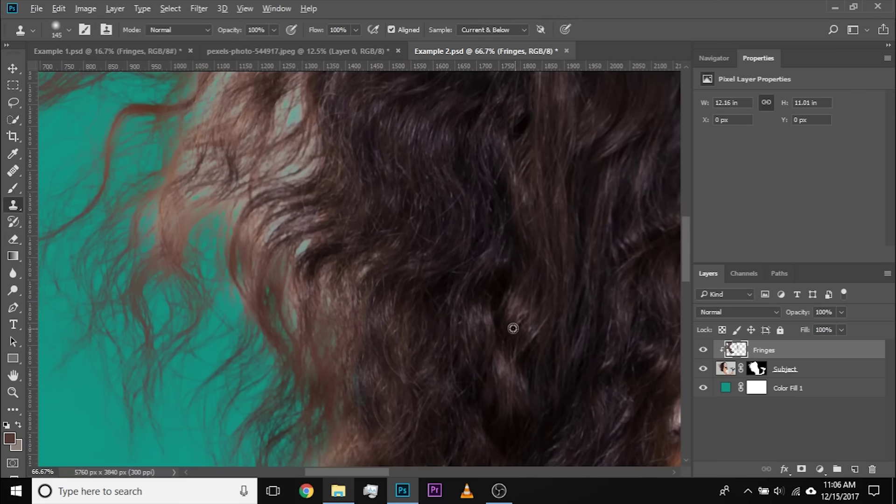
{"action": "left_click_drag", "start_coordinate": [346, 310], "coordinate": [384, 430]}
{"action": "mouse_move", "coordinate": [335, 245]}
{"action": "left_mouse_down"}
{"action": "mouse_move", "coordinate": [414, 346]}
{"action": "mouse_move", "coordinate": [379, 344]}
{"action": "mouse_move", "coordinate": [371, 397]}
{"action": "left_mouse_up"}
{"action": "left_click", "coordinate": [447, 326], "text": "alt"}
{"action": "left_click", "coordinate": [436, 320], "text": "alt"}
{"action": "left_click_drag", "start_coordinate": [436, 320], "coordinate": [430, 369]}
{"action": "left_click_drag", "start_coordinate": [354, 316], "coordinate": [338, 374]}
{"action": "mouse_move", "coordinate": [540, 457]}
{"action": "left_mouse_down"}
{"action": "mouse_move", "coordinate": [598, 422]}
{"action": "mouse_move", "coordinate": [525, 415]}
{"action": "left_mouse_up"}
{"action": "left_click", "coordinate": [705, 353]}
{"action": "left_click", "coordinate": [705, 354]}
Darken the pale strands where the flying locks leave the hair, using a 130 px brush in a sampled dark brown.
{"action": "left_click_drag", "start_coordinate": [304, 176], "coordinate": [334, 328]}
{"action": "key", "text": "b"}
{"action": "left_click", "coordinate": [426, 255], "text": "alt"}
{"action": "left_click_drag", "start_coordinate": [262, 310], "coordinate": [227, 350]}
{"action": "left_click_drag", "start_coordinate": [276, 392], "coordinate": [301, 171]}
{"action": "mouse_move", "coordinate": [324, 305]}
{"action": "left_mouse_down"}
{"action": "mouse_move", "coordinate": [311, 356]}
{"action": "mouse_move", "coordinate": [237, 318]}
{"action": "left_mouse_up"}
{"action": "left_click_drag", "start_coordinate": [395, 306], "coordinate": [413, 307]}
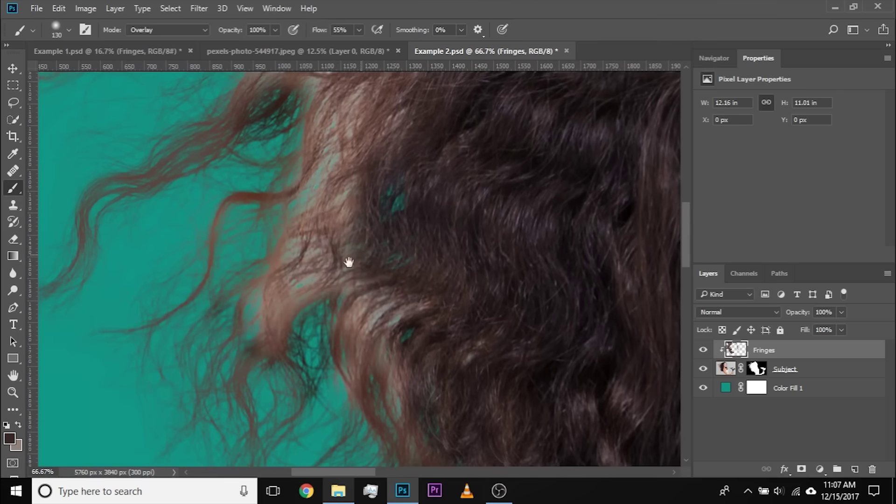
{"action": "left_click_drag", "start_coordinate": [348, 262], "coordinate": [272, 372]}
Switch to the Clone Stamp tool and examine the remaining light hair areas from the bottom curls to the crown.
{"action": "key", "text": "s"}
{"action": "key", "text": "ctrl+minus"}
{"action": "key", "text": "ctrl+minus"}
{"action": "key", "text": "ctrl+minus"}
{"action": "key", "text": "ctrl+minus"}
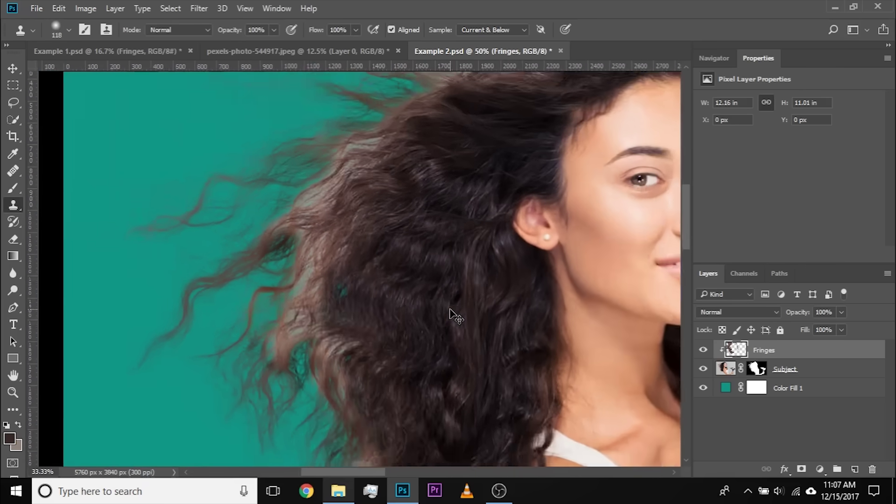
{"action": "left_click_drag", "start_coordinate": [370, 389], "coordinate": [349, 319]}
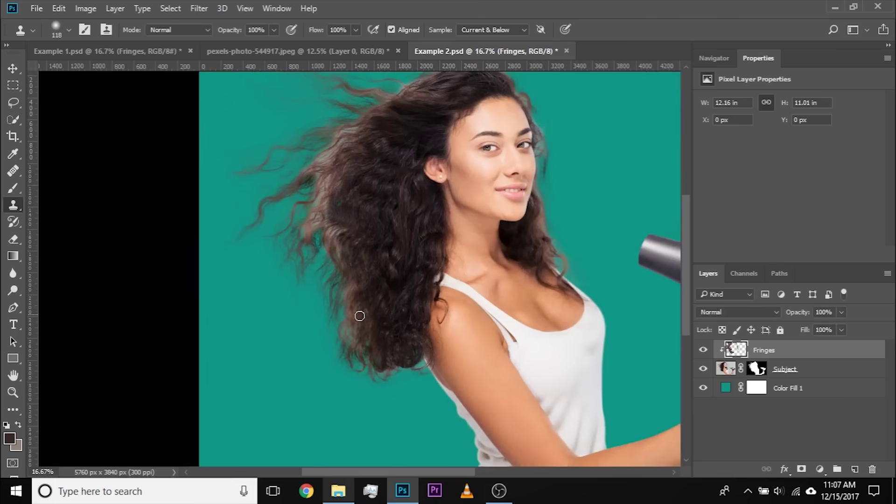
{"action": "key", "text": "ctrl+plus"}
{"action": "key", "text": "ctrl+plus"}
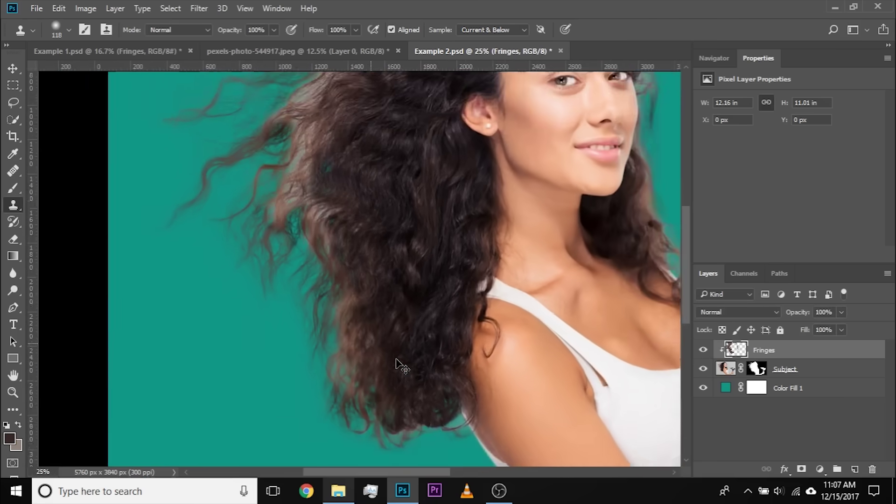
{"action": "left_click_drag", "start_coordinate": [326, 275], "coordinate": [224, 198]}
{"action": "left_click_drag", "start_coordinate": [395, 239], "coordinate": [268, 391]}
{"action": "left_click_drag", "start_coordinate": [396, 262], "coordinate": [415, 378]}
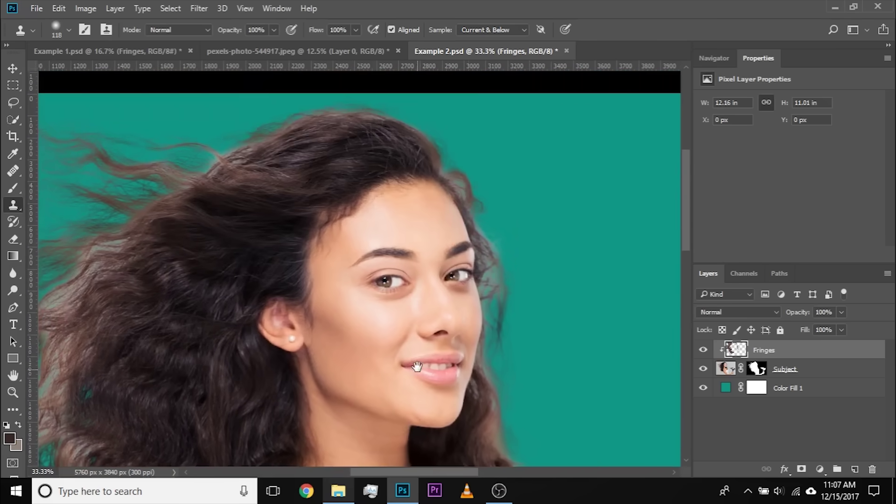
{"action": "left_click_drag", "start_coordinate": [327, 309], "coordinate": [440, 266]}
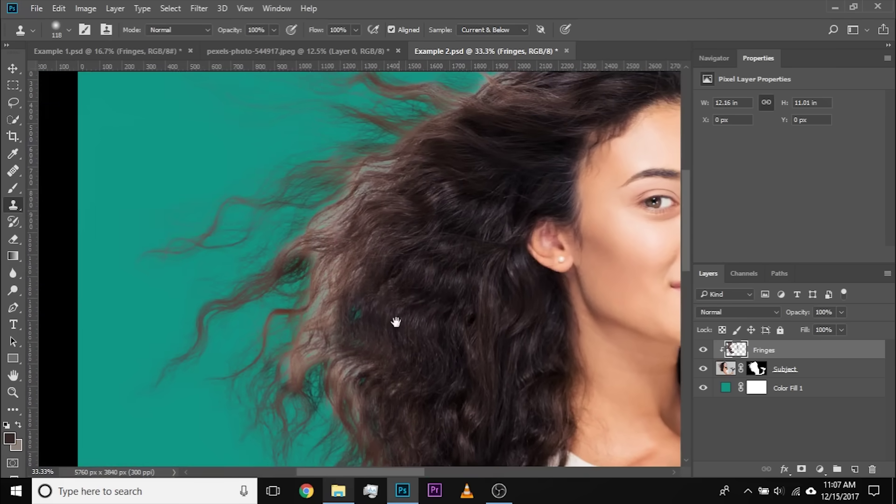
{"action": "left_click_drag", "start_coordinate": [396, 320], "coordinate": [409, 304]}
Clone dark hair over the light brown area beside the middle flying locks with the stamp enlarged to 190 px.
{"action": "key", "text": "ctrl+plus"}
{"action": "right_click", "coordinate": [370, 365], "text": "alt"}
{"action": "left_click_drag", "start_coordinate": [370, 366], "coordinate": [336, 321]}
{"action": "mouse_move", "coordinate": [308, 314]}
{"action": "left_mouse_down"}
{"action": "mouse_move", "coordinate": [341, 410]}
{"action": "mouse_move", "coordinate": [337, 271]}
{"action": "left_mouse_up"}
{"action": "left_click_drag", "start_coordinate": [334, 402], "coordinate": [333, 334]}
{"action": "left_click_drag", "start_coordinate": [332, 345], "coordinate": [302, 384]}
{"action": "mouse_move", "coordinate": [341, 182]}
{"action": "left_mouse_down"}
{"action": "mouse_move", "coordinate": [354, 390]}
{"action": "mouse_move", "coordinate": [381, 445]}
{"action": "left_mouse_up"}
{"action": "left_click_drag", "start_coordinate": [320, 291], "coordinate": [273, 411]}
{"action": "left_click_drag", "start_coordinate": [322, 313], "coordinate": [277, 394]}
{"action": "left_click_drag", "start_coordinate": [346, 327], "coordinate": [350, 397]}
{"action": "left_click_drag", "start_coordinate": [333, 315], "coordinate": [322, 368]}
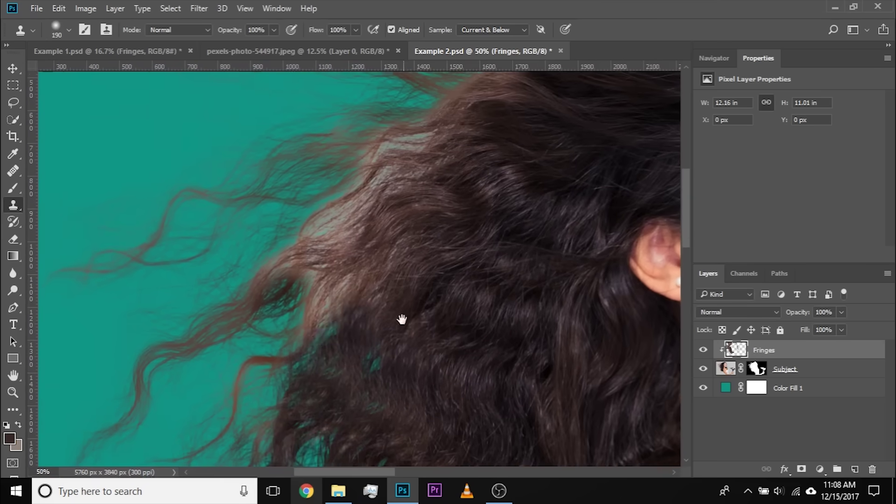
Extend the dark cloned hair up the left edge toward the crown, resampling dark areas with the 190 px stamp.
{"action": "left_click_drag", "start_coordinate": [387, 228], "coordinate": [399, 343]}
{"action": "left_click", "coordinate": [398, 342], "text": "alt"}
{"action": "left_click_drag", "start_coordinate": [373, 299], "coordinate": [308, 368]}
{"action": "left_click", "coordinate": [436, 332], "text": "alt"}
{"action": "mouse_move", "coordinate": [407, 262]}
{"action": "left_mouse_down"}
{"action": "mouse_move", "coordinate": [373, 301]}
{"action": "mouse_move", "coordinate": [371, 252]}
{"action": "left_mouse_up"}
{"action": "left_click", "coordinate": [433, 264], "text": "alt"}
{"action": "left_click_drag", "start_coordinate": [481, 327], "coordinate": [370, 384]}
{"action": "left_click_drag", "start_coordinate": [454, 224], "coordinate": [406, 213]}
{"action": "left_click_drag", "start_coordinate": [514, 229], "coordinate": [566, 224]}
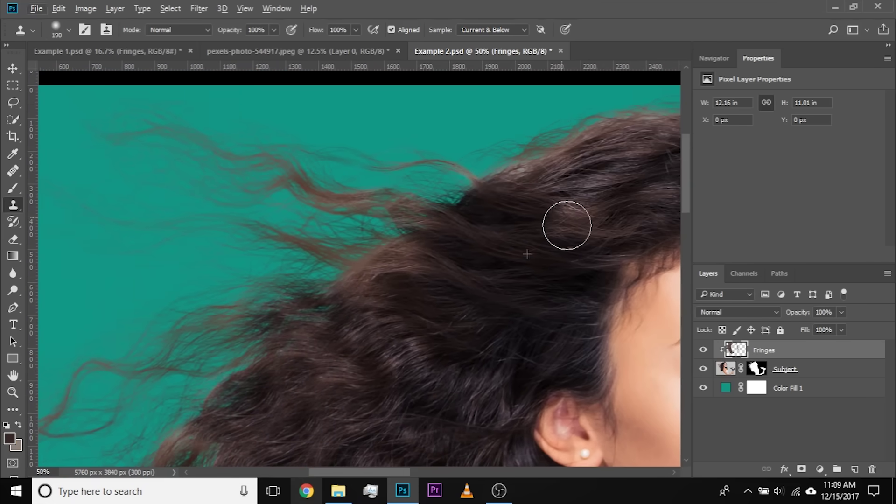
Clone darker hair onto the bases of the upper flying strands with the stamp reduced to 98 px.
{"action": "left_click_drag", "start_coordinate": [570, 187], "coordinate": [478, 273]}
{"action": "left_click_drag", "start_coordinate": [418, 264], "coordinate": [554, 220]}
{"action": "mouse_move", "coordinate": [535, 281]}
{"action": "left_mouse_down"}
{"action": "mouse_move", "coordinate": [543, 186]}
{"action": "mouse_move", "coordinate": [206, 255]}
{"action": "left_mouse_up"}
{"action": "left_click", "coordinate": [332, 238], "text": "alt"}
{"action": "left_click_drag", "start_coordinate": [352, 224], "coordinate": [322, 208]}
{"action": "left_click", "coordinate": [292, 215], "text": "alt"}
{"action": "mouse_move", "coordinate": [375, 269]}
{"action": "left_mouse_down"}
{"action": "mouse_move", "coordinate": [314, 248]}
{"action": "mouse_move", "coordinate": [315, 216]}
{"action": "left_mouse_up"}
Examine the whole cutout and the upper hair for remaining light patches.
{"action": "key", "text": "ctrl+minus"}
{"action": "key", "text": "ctrl+minus"}
{"action": "key", "text": "ctrl+minus"}
{"action": "key", "text": "ctrl+minus"}
{"action": "key", "text": "ctrl+plus"}
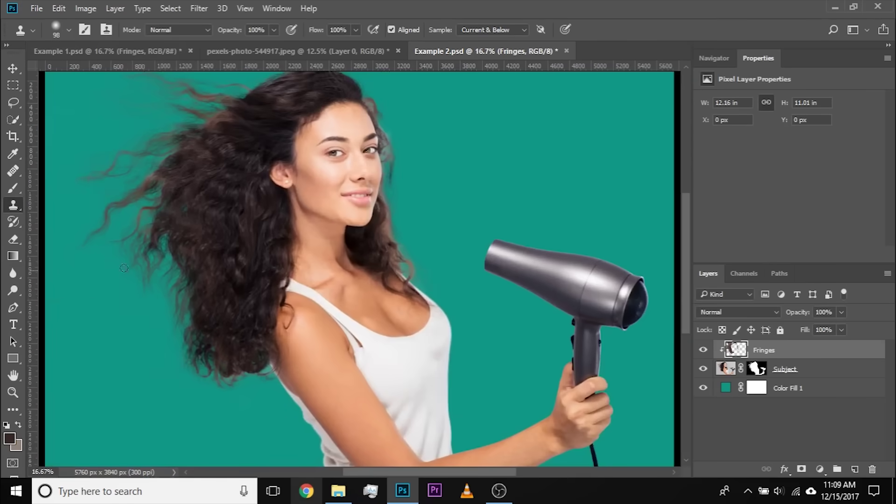
{"action": "left_click_drag", "start_coordinate": [186, 195], "coordinate": [295, 365]}
{"action": "key", "text": "ctrl+plus"}
{"action": "key", "text": "ctrl+plus"}
{"action": "key", "text": "ctrl+plus"}
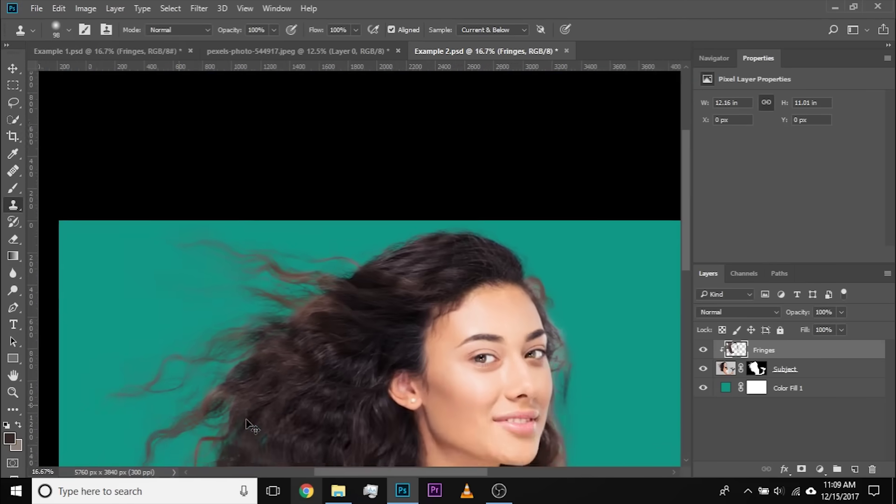
Clone dark hair over the brown patch below the upper flying strands with the stamp enlarged to 194 px.
{"action": "left_click_drag", "start_coordinate": [568, 284], "coordinate": [552, 236]}
{"action": "right_click", "coordinate": [279, 334], "text": "alt"}
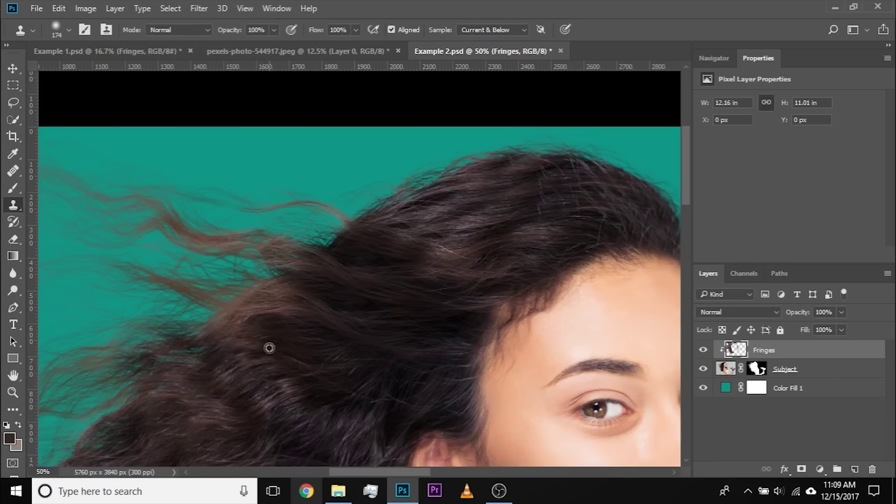
{"action": "right_click", "coordinate": [271, 318], "text": "alt"}
{"action": "left_click", "coordinate": [270, 313], "text": "alt"}
{"action": "left_click_drag", "start_coordinate": [261, 309], "coordinate": [236, 319]}
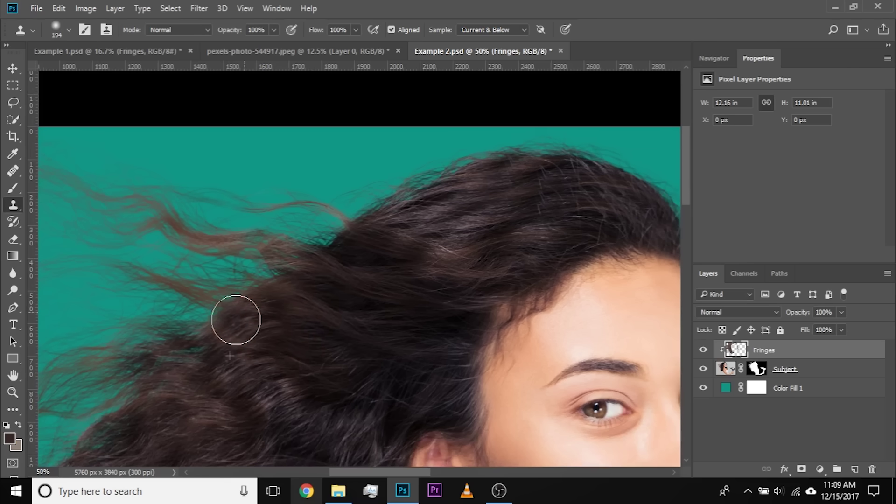
Compare the full cutout with the Fringes layer hidden and shown.
{"action": "key", "text": "ctrl+minus"}
{"action": "key", "text": "ctrl+minus"}
{"action": "key", "text": "ctrl+minus"}
{"action": "key", "text": "ctrl+minus"}
{"action": "key", "text": "ctrl+minus"}
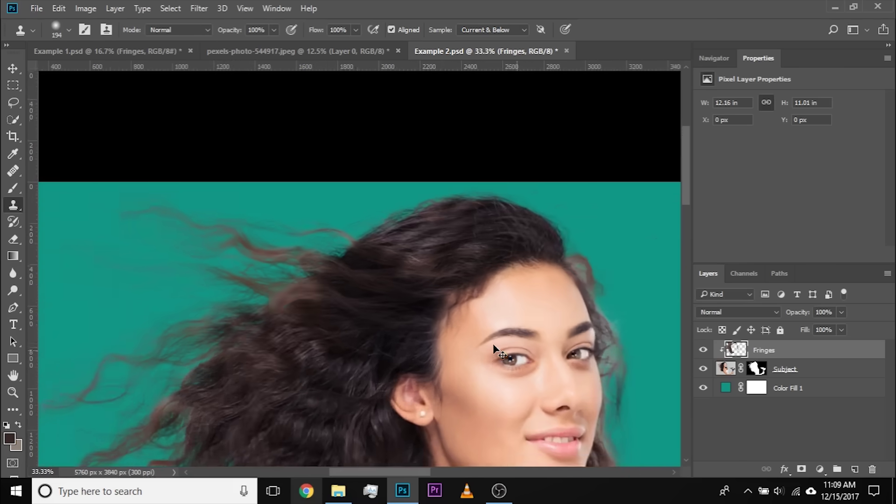
{"action": "key", "text": "ctrl+plus"}
{"action": "key", "text": "ctrl+plus"}
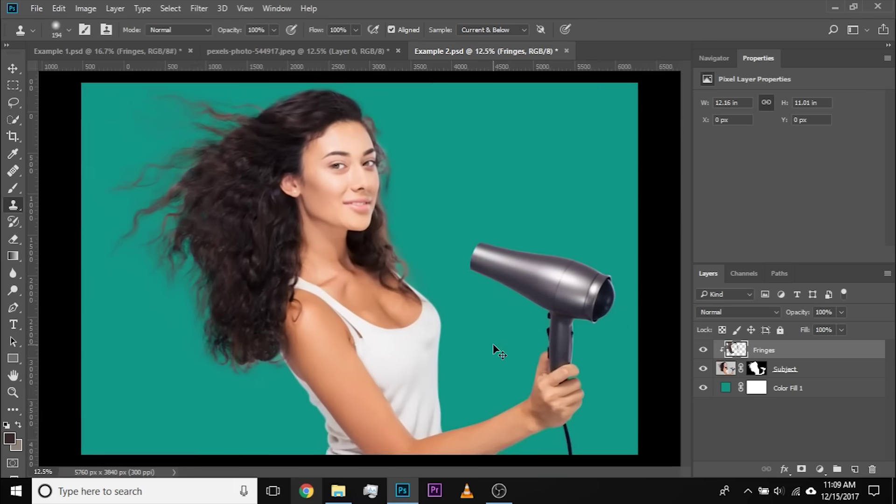
{"action": "left_click", "coordinate": [702, 352]}
{"action": "left_click", "coordinate": [702, 351]}
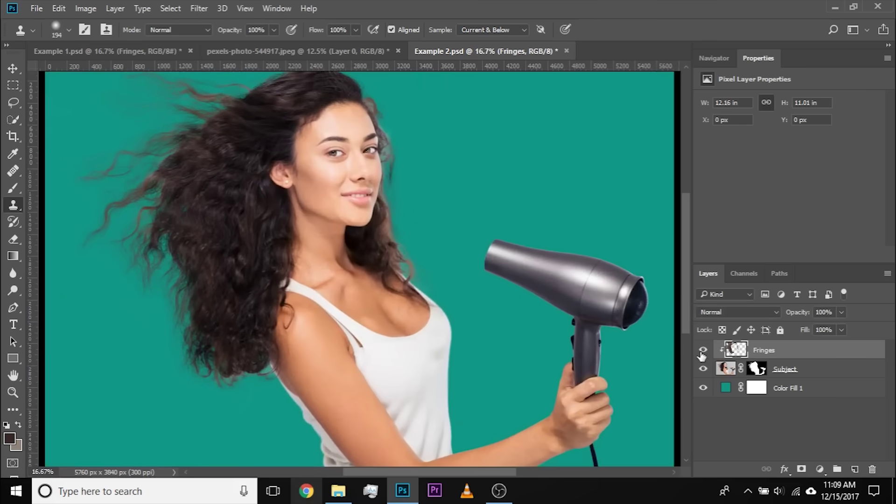
Try to clone dark hair over the base of the upper flying strands with the stamp enlarged to 248 px.
{"action": "key", "text": "ctrl+plus"}
{"action": "key", "text": "ctrl+plus"}
{"action": "left_click_drag", "start_coordinate": [425, 222], "coordinate": [600, 452]}
{"action": "left_click_drag", "start_coordinate": [376, 263], "coordinate": [412, 314]}
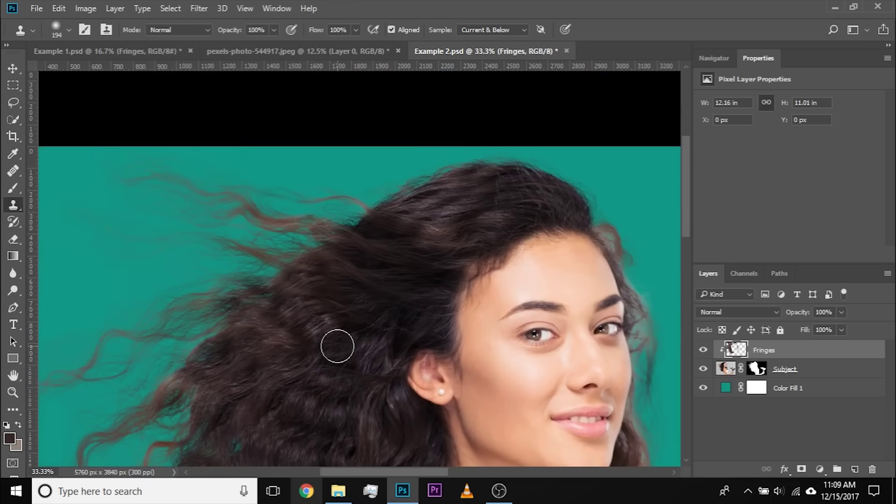
{"action": "key", "text": "ctrl+plus"}
{"action": "key", "text": "ctrl+plus"}
{"action": "left_click_drag", "start_coordinate": [372, 266], "coordinate": [350, 320]}
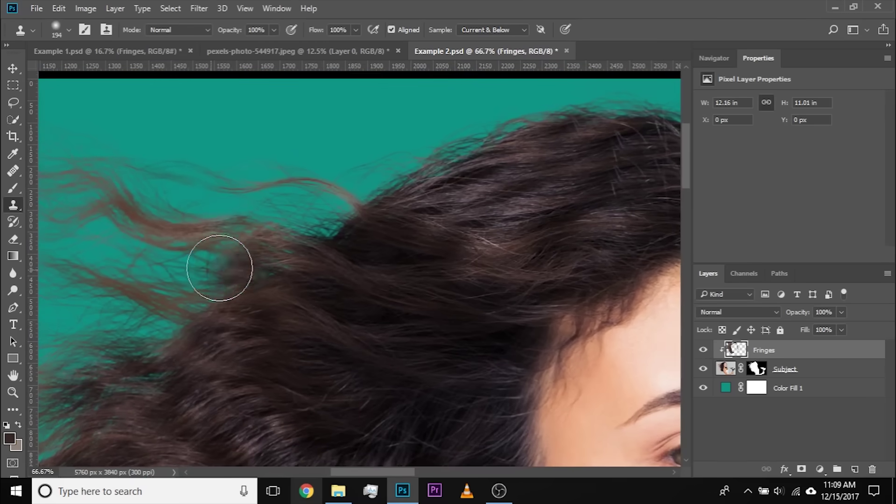
{"action": "left_click", "coordinate": [8, 188]}
{"action": "right_click", "coordinate": [223, 239], "text": "alt"}
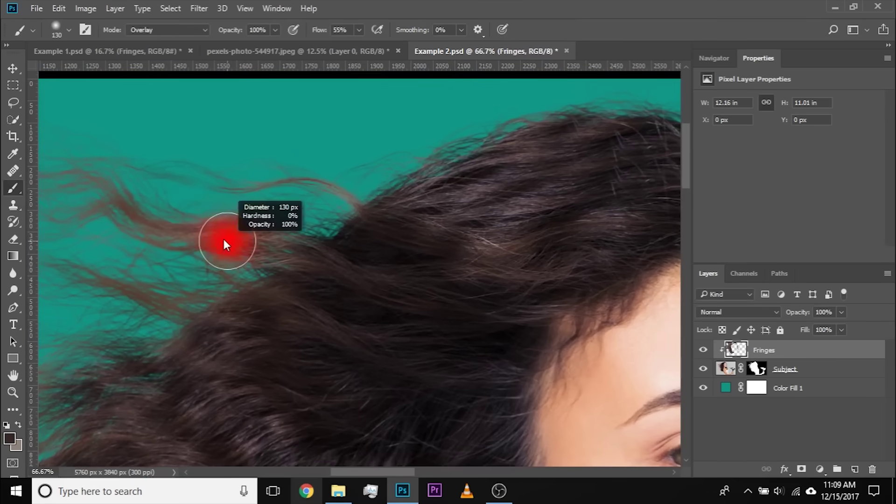
{"action": "left_click", "coordinate": [13, 206]}
{"action": "right_click", "coordinate": [278, 307], "text": "alt"}
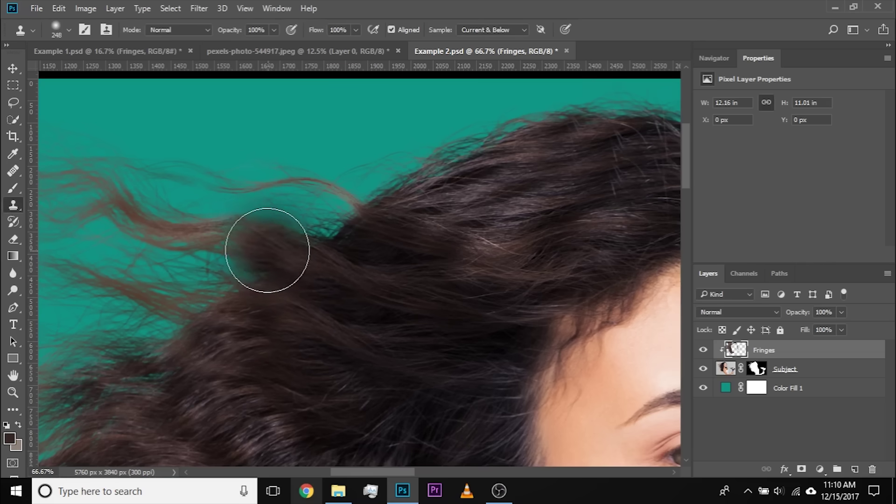
{"action": "left_click_drag", "start_coordinate": [259, 242], "coordinate": [203, 237]}
{"action": "left_click", "coordinate": [205, 266]}
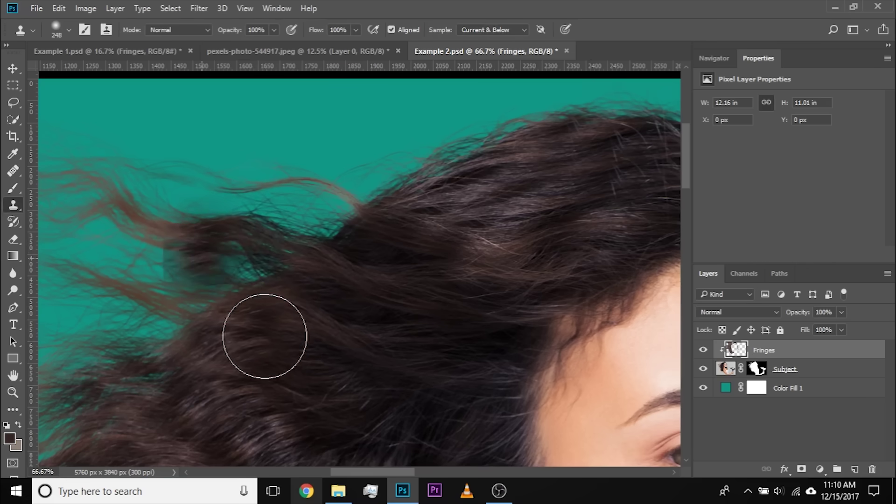
{"action": "key", "text": "ctrl+alt+z"}
{"action": "key", "text": "ctrl+alt+z"}
Clone dark hair along the upper flying strand with the stamp at 269 px and the clone source rotated to follow the strand.
{"action": "right_click", "coordinate": [250, 333], "text": "alt"}
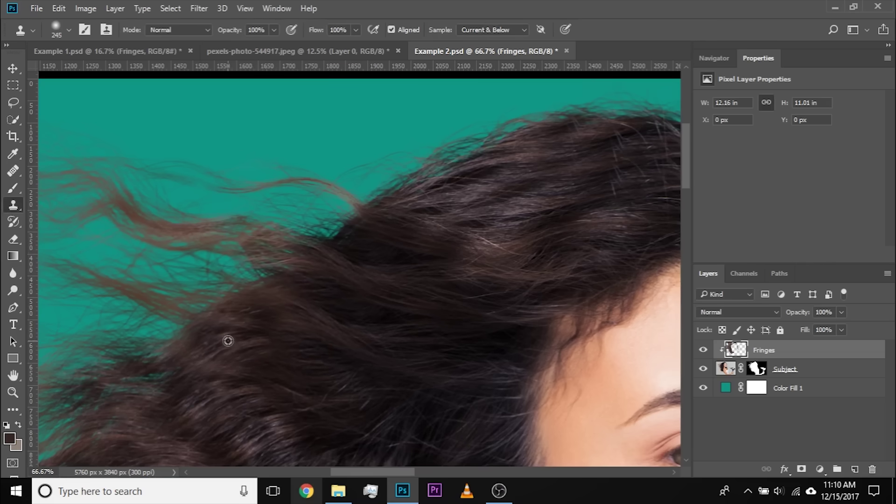
{"action": "left_click", "coordinate": [228, 341], "text": "alt"}
{"action": "right_click", "coordinate": [252, 245], "text": "alt"}
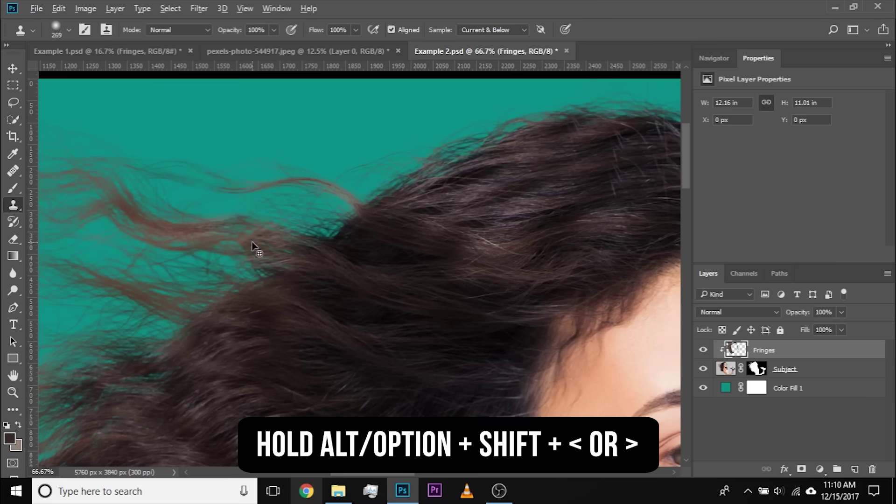
{"action": "key", "text": "alt+shift+comma"}
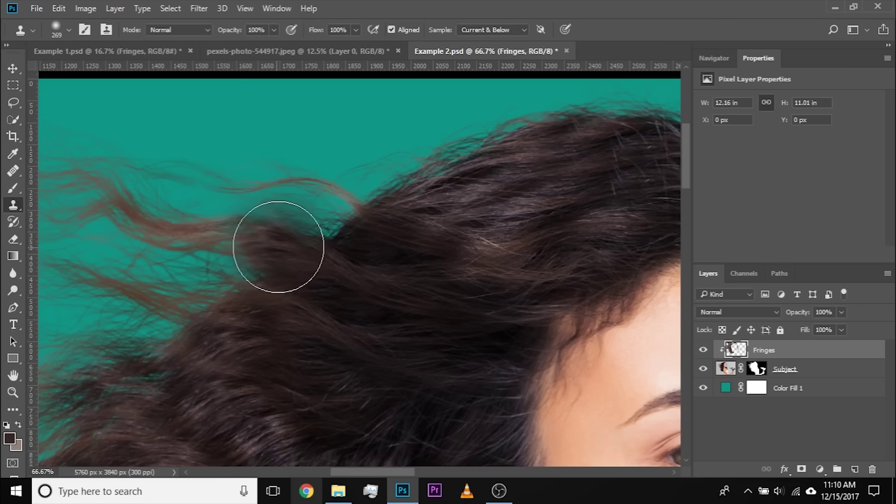
{"action": "left_click_drag", "start_coordinate": [282, 245], "coordinate": [126, 206]}
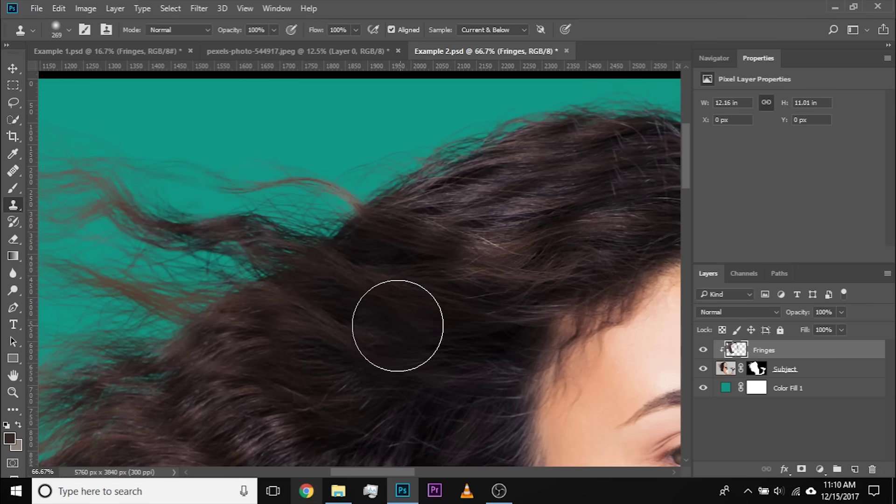
Try to darken the outer part of the upper flying strand using a sampled hair colour and a 172 px Overlay brush.
{"action": "left_click_drag", "start_coordinate": [152, 315], "coordinate": [270, 345]}
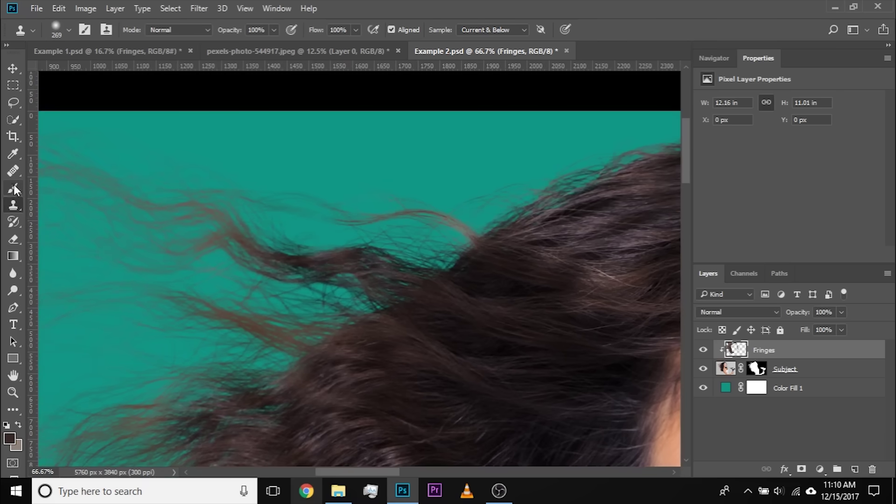
{"action": "key", "text": "b"}
{"action": "right_click", "coordinate": [304, 261], "text": "alt"}
{"action": "left_click", "coordinate": [300, 259], "text": "alt"}
{"action": "mouse_move", "coordinate": [240, 250]}
{"action": "left_mouse_down"}
{"action": "mouse_move", "coordinate": [252, 252]}
{"action": "mouse_move", "coordinate": [201, 218]}
{"action": "left_mouse_up"}
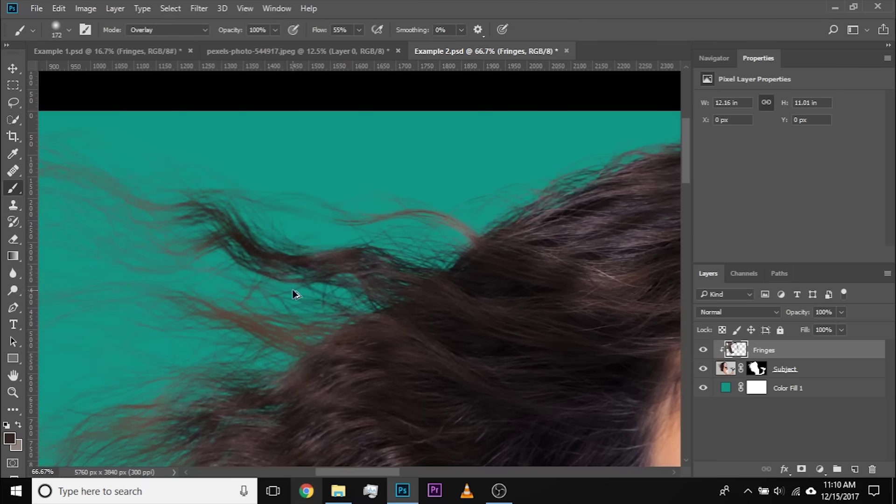
{"action": "key", "text": "ctrl+z"}
Paint the outer upper flying strand and the brown strand below it darker with resampled hair colour, resizing the Overlay brush to 394 and 253 px.
{"action": "left_click", "coordinate": [338, 257], "text": "alt"}
{"action": "mouse_move", "coordinate": [238, 250]}
{"action": "left_mouse_down"}
{"action": "mouse_move", "coordinate": [250, 247]}
{"action": "mouse_move", "coordinate": [196, 212]}
{"action": "mouse_move", "coordinate": [144, 230]}
{"action": "mouse_move", "coordinate": [103, 202]}
{"action": "left_mouse_up"}
{"action": "right_click", "coordinate": [151, 230], "text": "alt"}
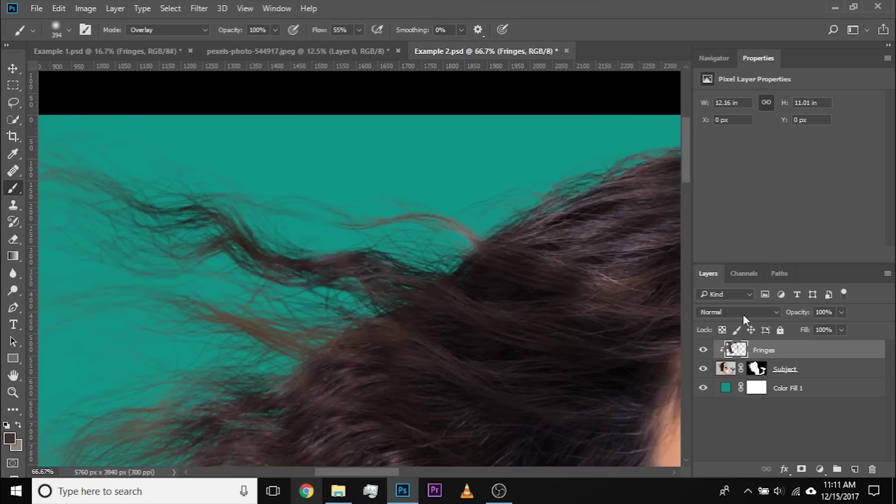
{"action": "right_click", "coordinate": [231, 329], "text": "alt"}
{"action": "mouse_move", "coordinate": [250, 328]}
{"action": "left_mouse_down"}
{"action": "mouse_move", "coordinate": [274, 326]}
{"action": "mouse_move", "coordinate": [116, 283]}
{"action": "left_mouse_up"}
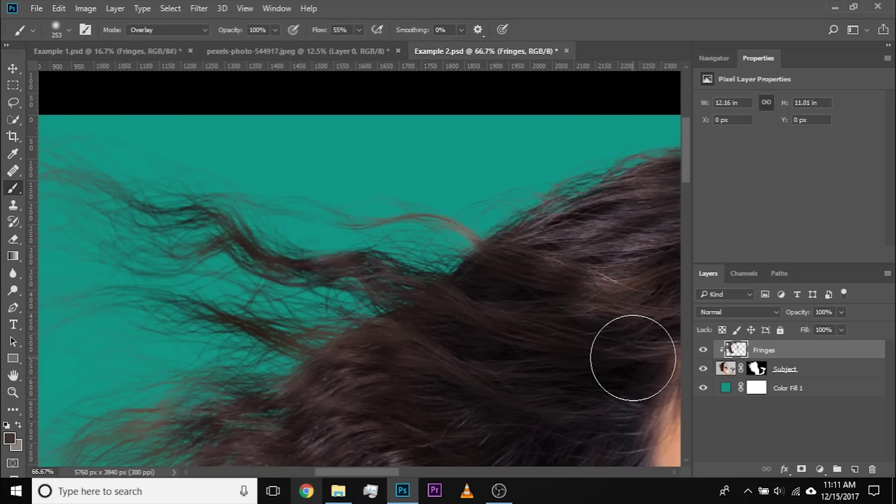
Check the darkened flying strands in the full image by hiding and showing the Fringes layer.
{"action": "key", "text": "ctrl+minus"}
{"action": "key", "text": "ctrl+minus"}
{"action": "key", "text": "ctrl+minus"}
{"action": "key", "text": "ctrl+minus"}
{"action": "key", "text": "ctrl+minus"}
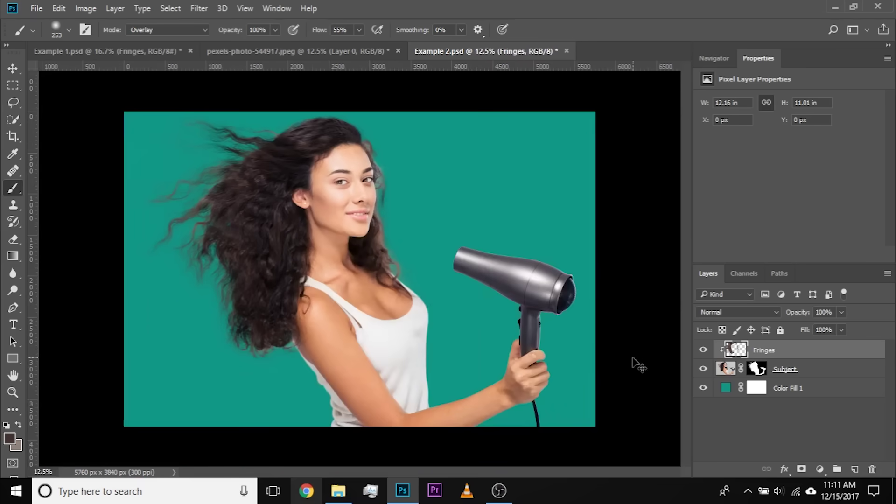
{"action": "left_click", "coordinate": [703, 350]}
{"action": "left_click", "coordinate": [702, 355]}
Paint the light brown curl beside the chest darker with the 253 px Overlay brush.
{"action": "key", "text": "ctrl+plus"}
{"action": "key", "text": "ctrl+plus"}
{"action": "key", "text": "ctrl+plus"}
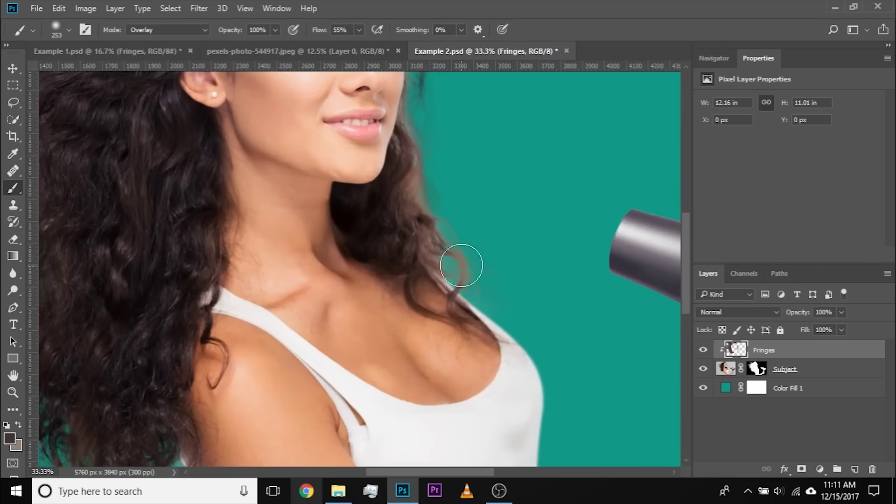
{"action": "left_click_drag", "start_coordinate": [461, 266], "coordinate": [477, 276]}
{"action": "scroll", "coordinate": [452, 211], "scroll_direction": "up", "scroll_amount": 4}
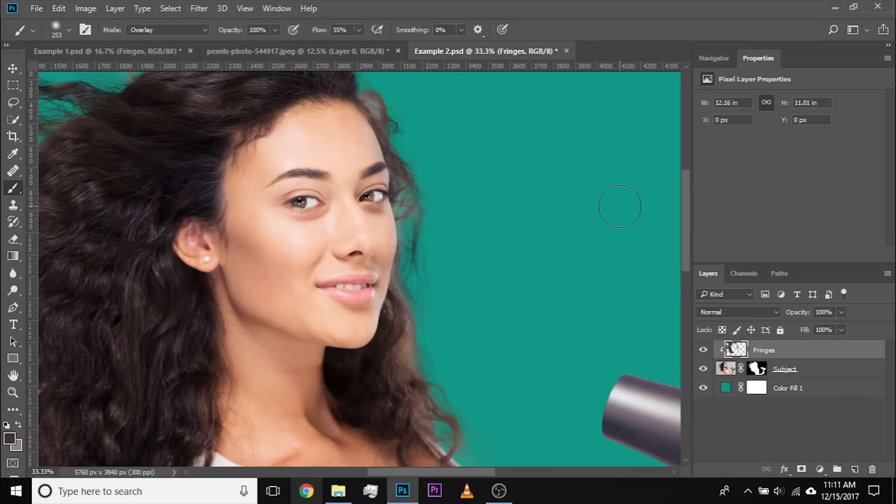
{"action": "key", "text": "ctrl+minus"}
{"action": "key", "text": "ctrl+minus"}
{"action": "key", "text": "ctrl+minus"}
{"action": "key", "text": "ctrl+plus"}
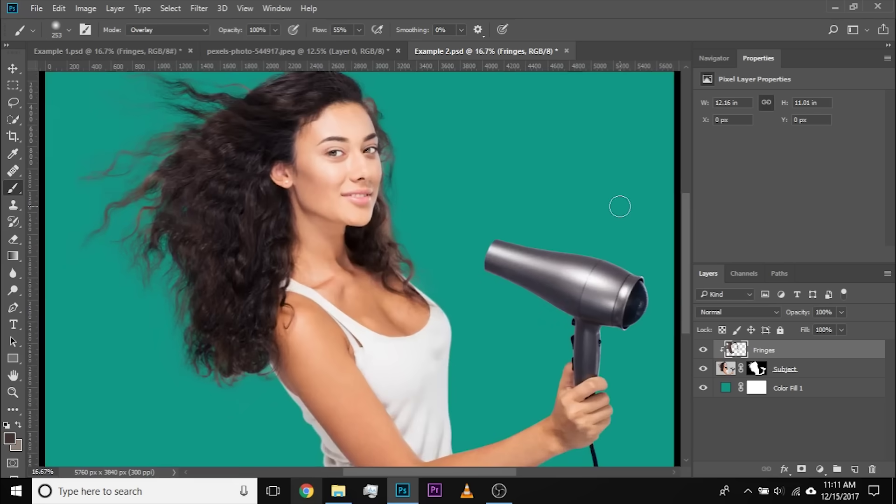
Try a green background, hex 119837, on the Color Fill 1 layer.
{"action": "left_click", "coordinate": [725, 390]}
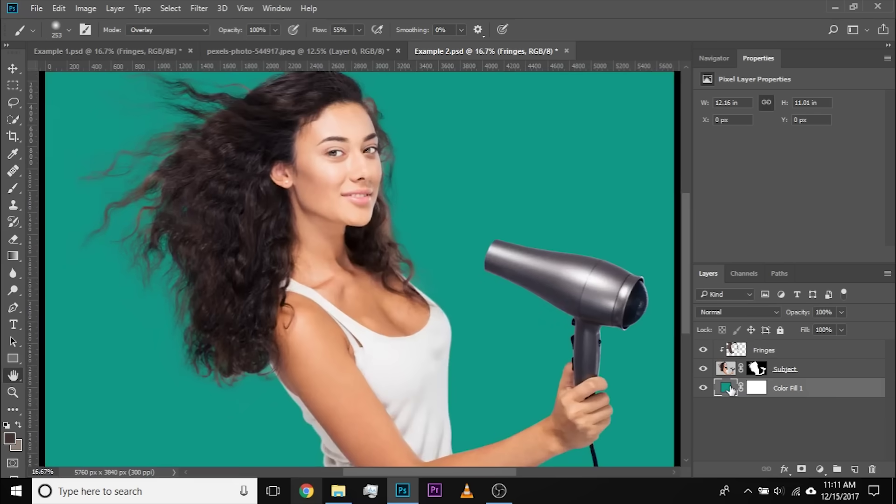
{"action": "double_click", "coordinate": [731, 389]}
{"action": "left_click", "coordinate": [688, 136]}
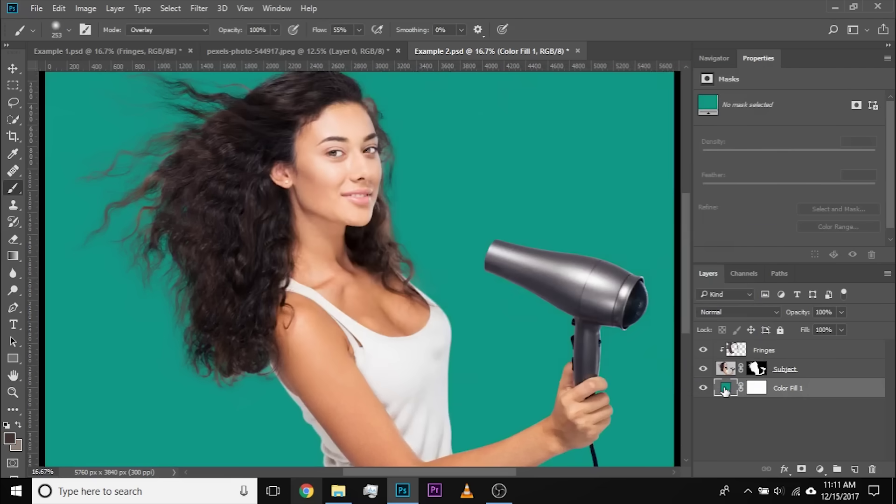
{"action": "double_click", "coordinate": [726, 391]}
{"action": "left_click_drag", "start_coordinate": [734, 268], "coordinate": [735, 287]}
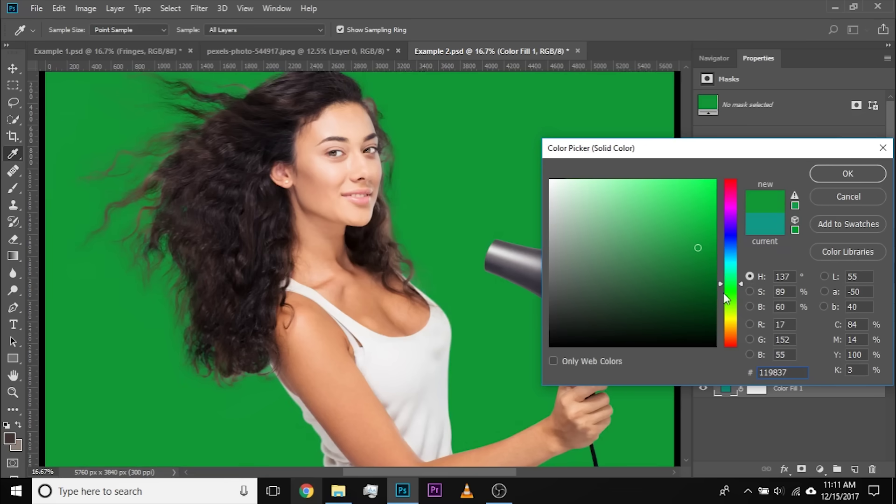
{"action": "left_click", "coordinate": [856, 198]}
{"action": "key", "text": "b"}
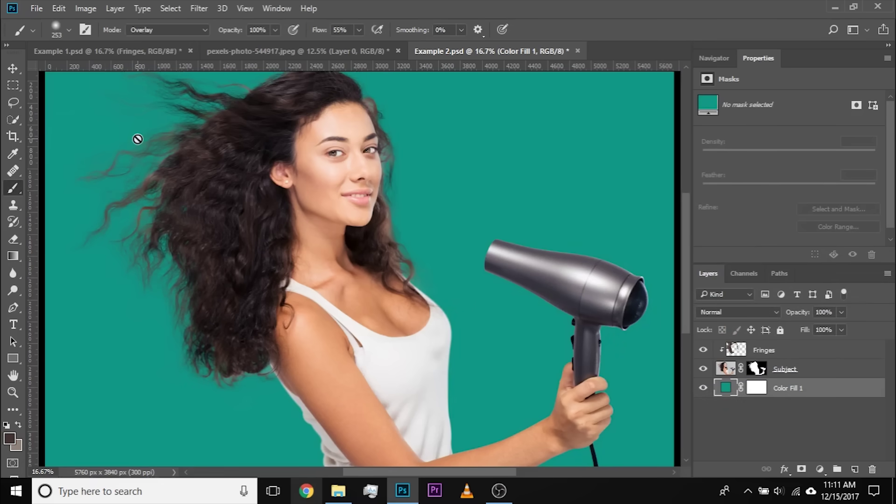
{"action": "left_click", "coordinate": [780, 351]}
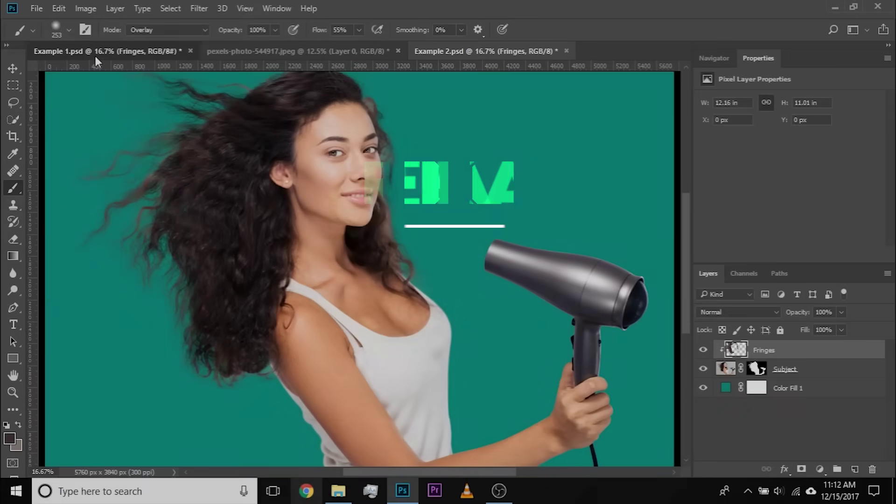
Review Example 1's layer stack and its Red copy channel, comparing the finished composite with Example 2.
{"action": "left_click", "coordinate": [96, 55]}
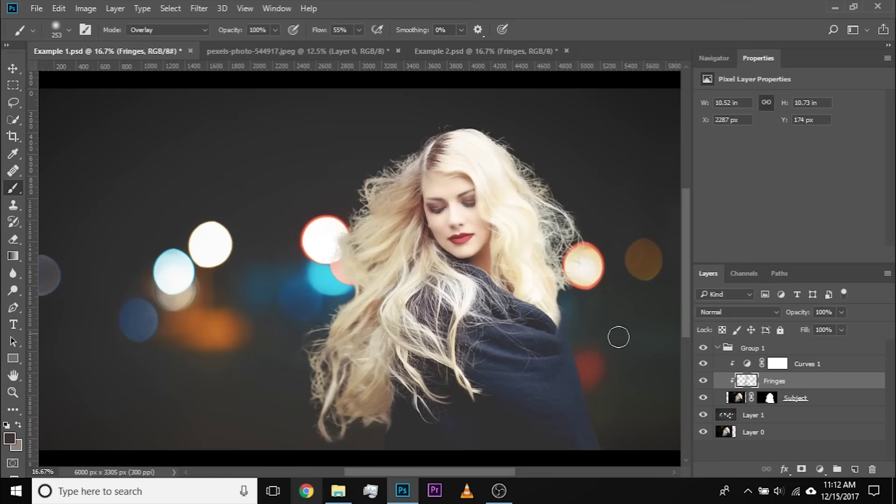
{"action": "left_click", "coordinate": [744, 422]}
{"action": "left_click", "coordinate": [739, 400]}
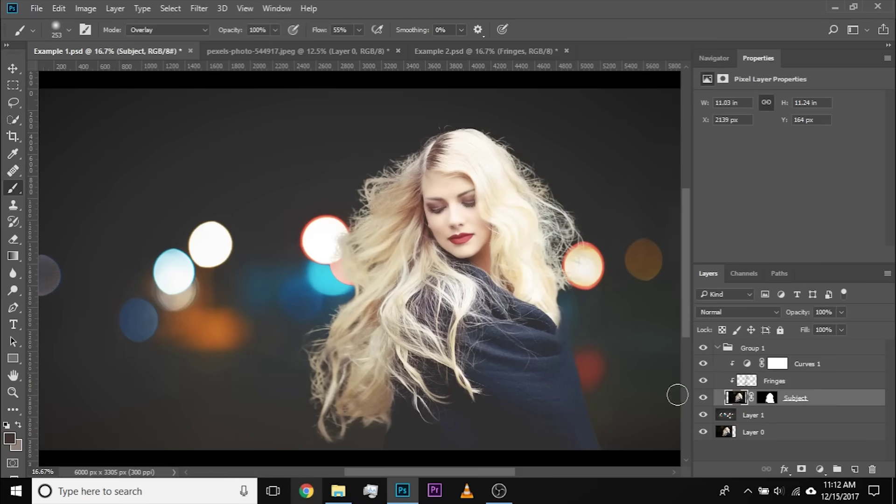
{"action": "left_click", "coordinate": [475, 54]}
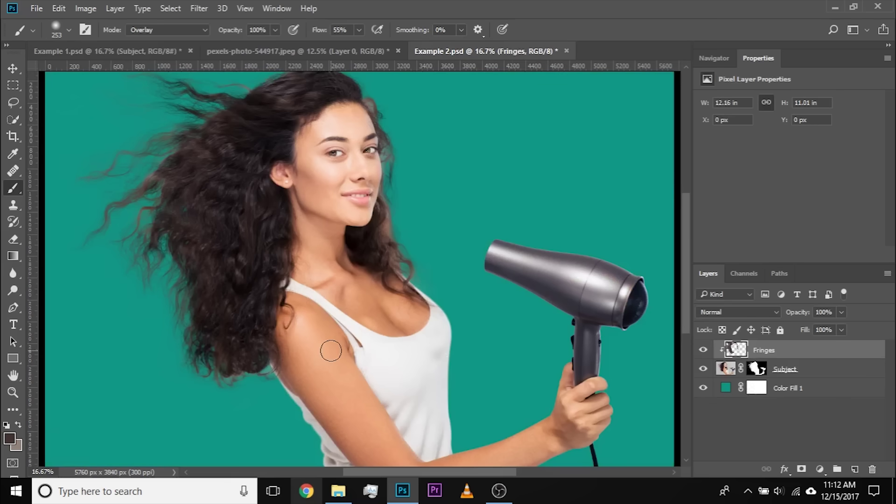
{"action": "left_click", "coordinate": [68, 49]}
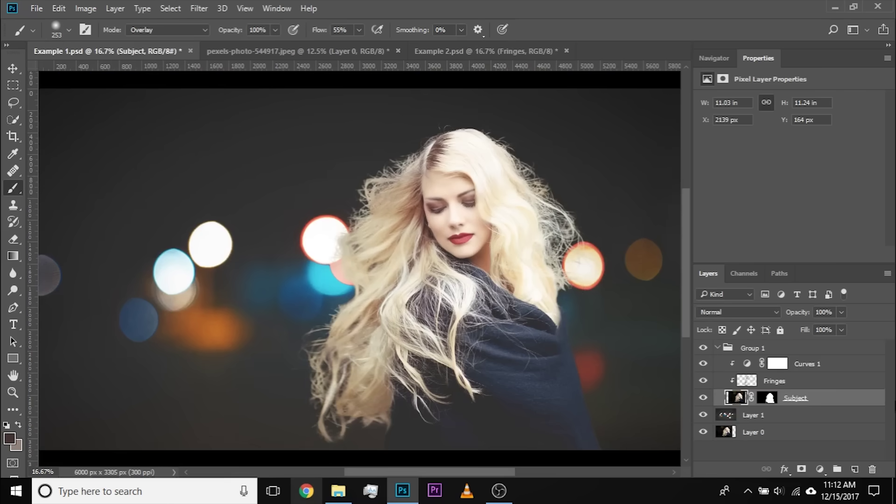
{"action": "left_click", "coordinate": [760, 276]}
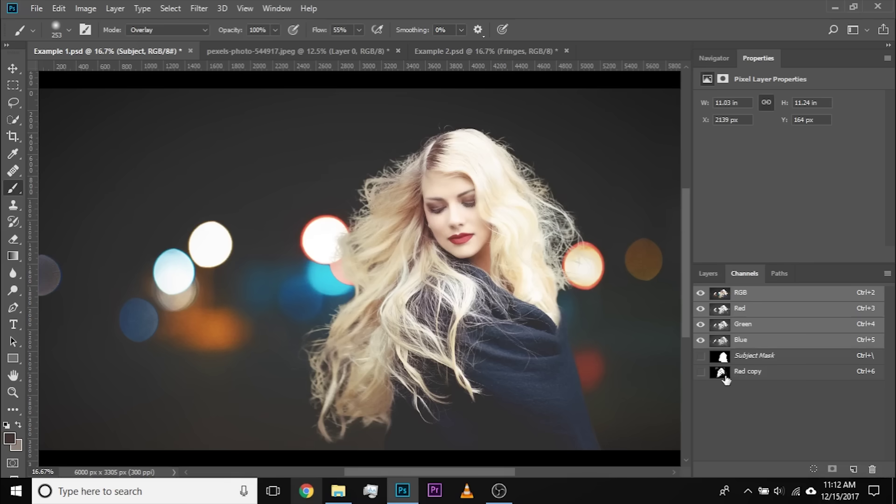
{"action": "left_click", "coordinate": [705, 275]}
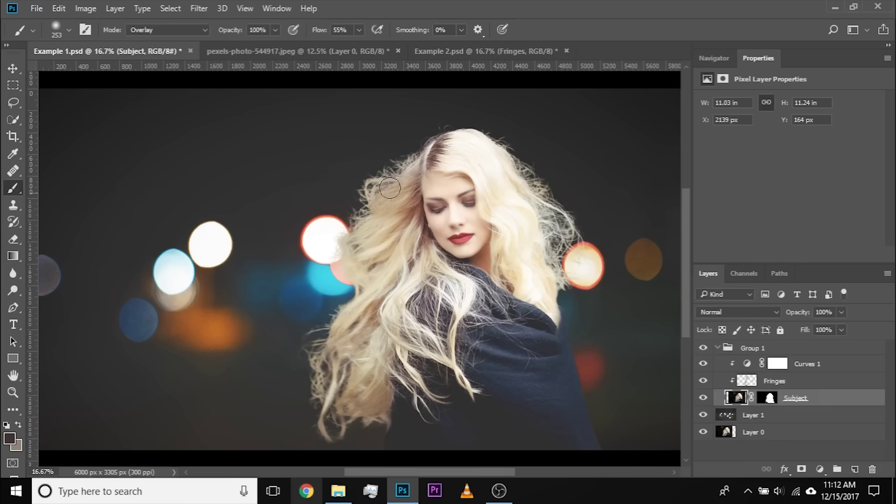
{"action": "left_click", "coordinate": [462, 52]}
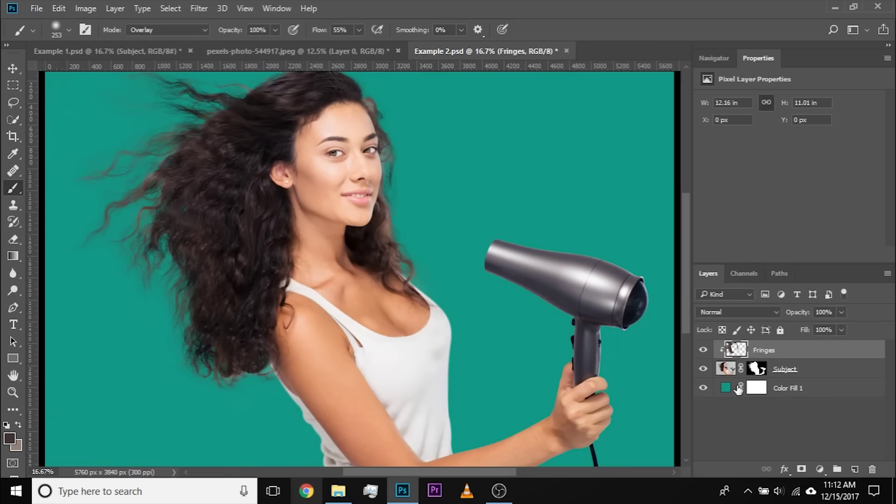
{"action": "left_click", "coordinate": [107, 51]}
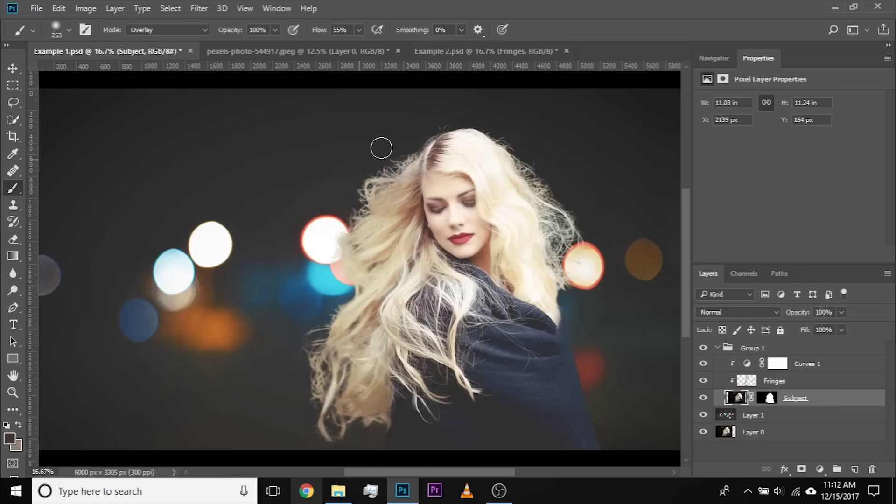
{"action": "left_click", "coordinate": [480, 50]}
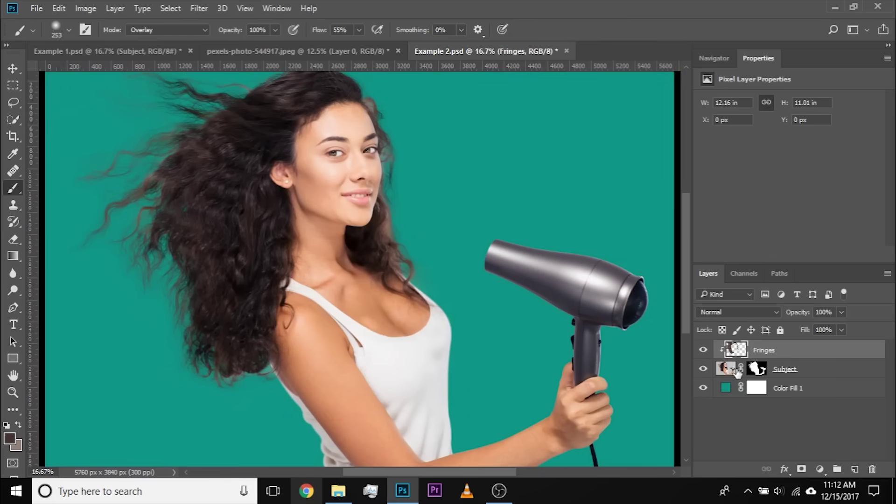
Inspect the Fringes paint without its clipping mask and clip it back to the Subject layer.
{"action": "left_click", "coordinate": [725, 352], "text": "alt"}
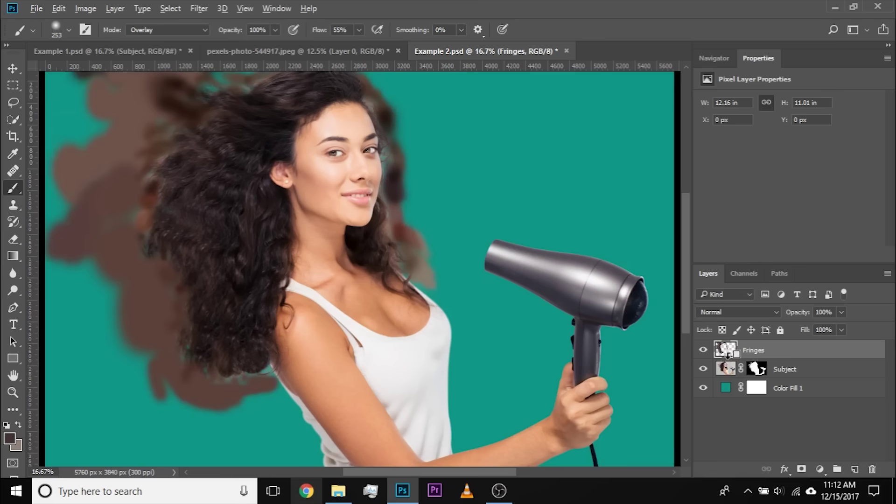
{"action": "left_click", "coordinate": [727, 353], "text": "alt"}
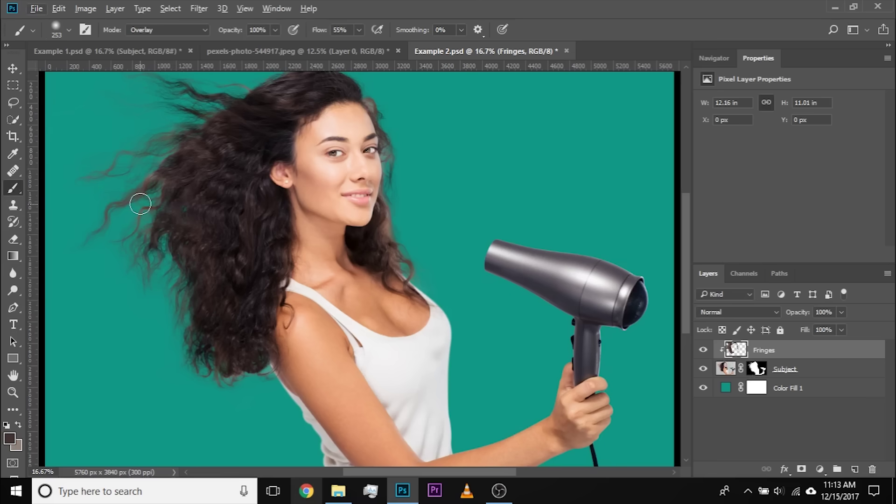
{"action": "left_click", "coordinate": [13, 205]}
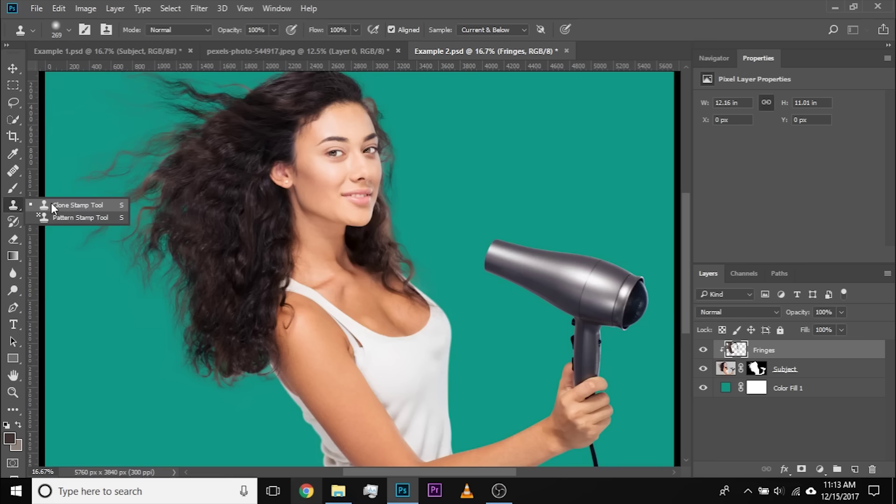
{"action": "left_click", "coordinate": [470, 2]}
{"action": "key", "text": "v"}
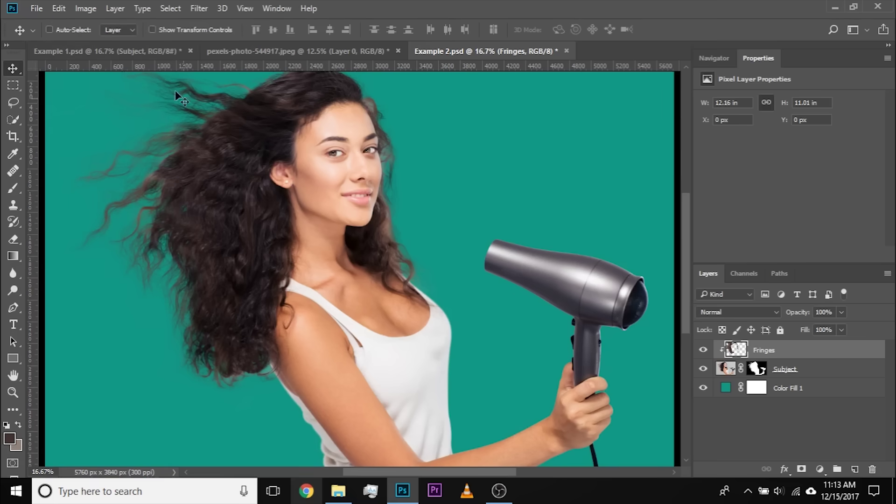
Display Example 1's Subject layer mask on its own and examine its hair edge with the Blur tool sized to 353 px.
{"action": "left_click", "coordinate": [99, 51]}
{"action": "left_click", "coordinate": [770, 399], "text": "alt"}
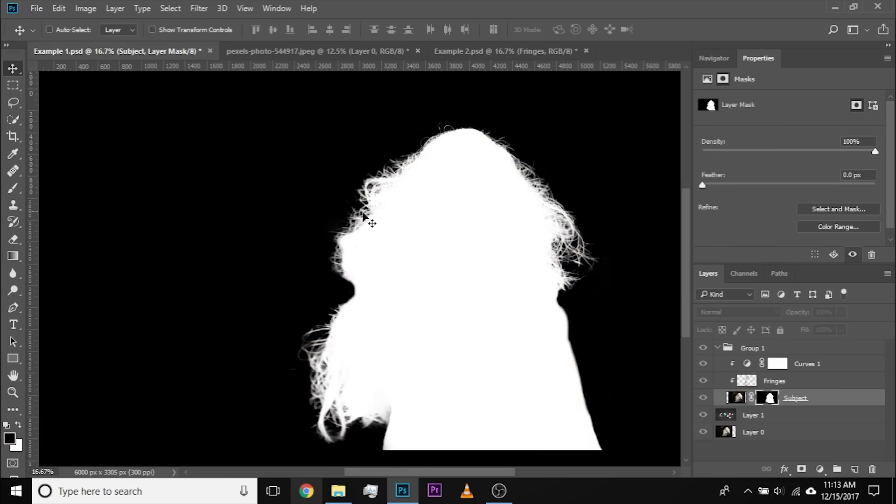
{"action": "left_click", "coordinate": [13, 273]}
{"action": "left_click_drag", "start_coordinate": [249, 261], "coordinate": [256, 261]}
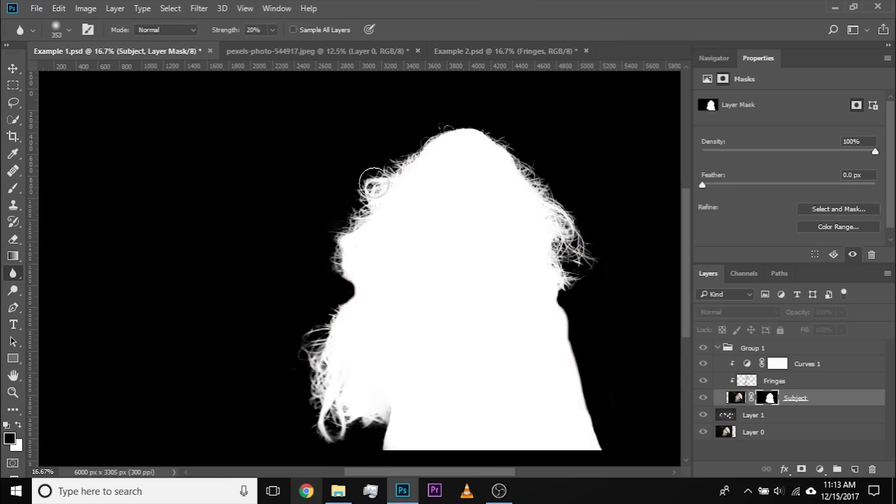
{"action": "key", "text": "ctrl+plus"}
{"action": "key", "text": "ctrl+plus"}
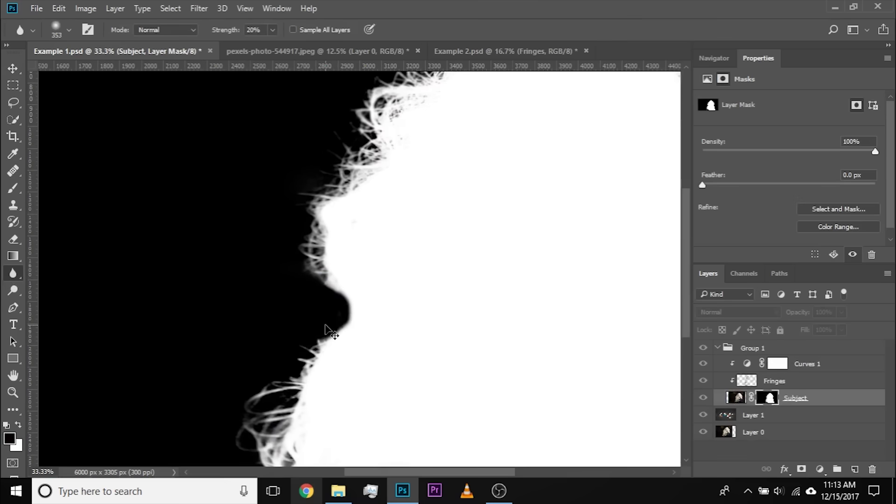
Brighten the loose hair strands below the notch in Example 1's Subject mask with a white 373 px Overlay brush.
{"action": "left_click", "coordinate": [14, 191]}
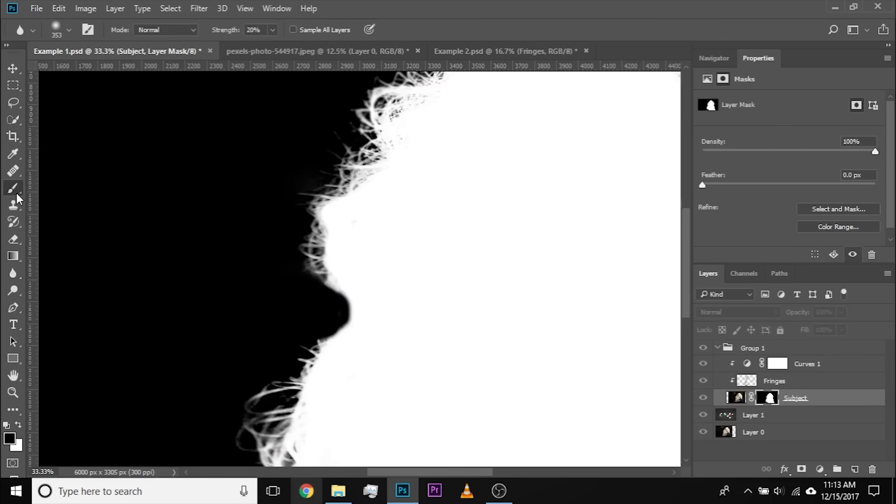
{"action": "left_click", "coordinate": [169, 32]}
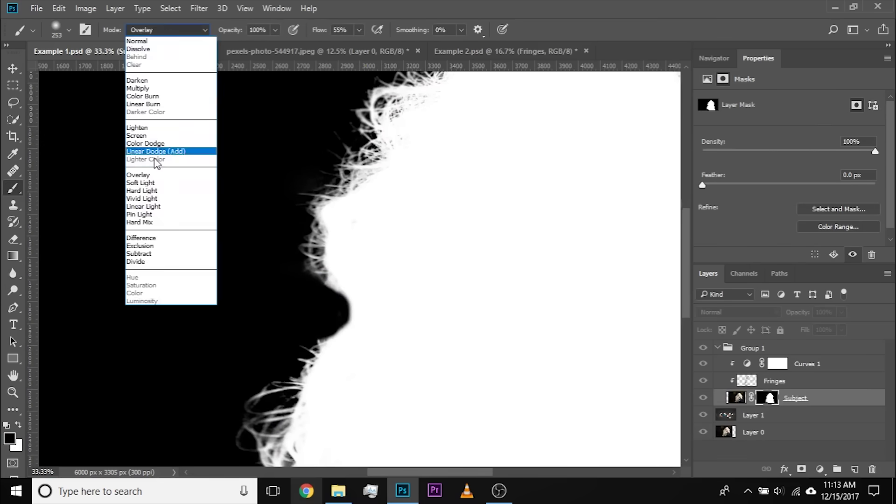
{"action": "left_click", "coordinate": [157, 175]}
{"action": "left_click_drag", "start_coordinate": [358, 363], "coordinate": [314, 115]}
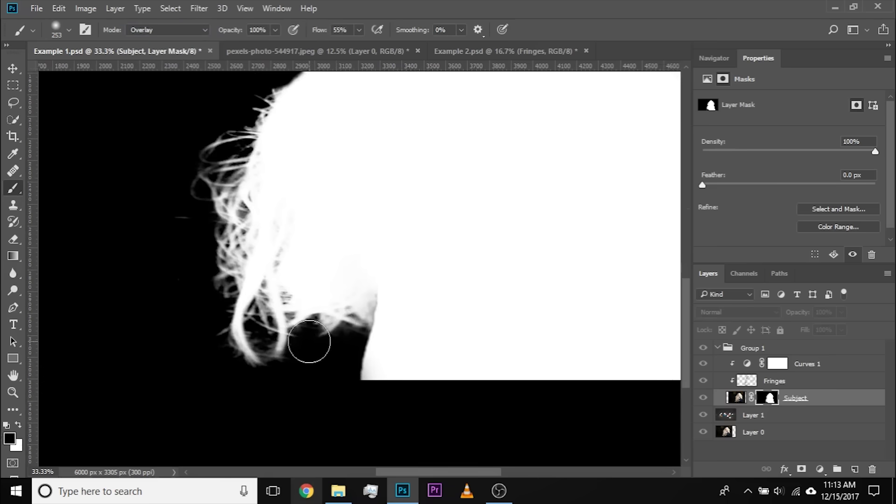
{"action": "left_click_drag", "start_coordinate": [301, 151], "coordinate": [314, 238]}
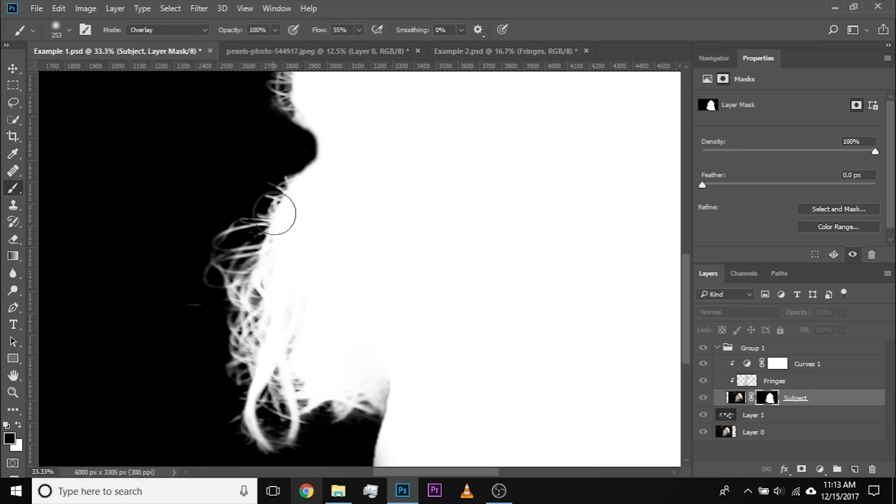
{"action": "key", "text": "x"}
{"action": "left_click_drag", "start_coordinate": [216, 299], "coordinate": [225, 301]}
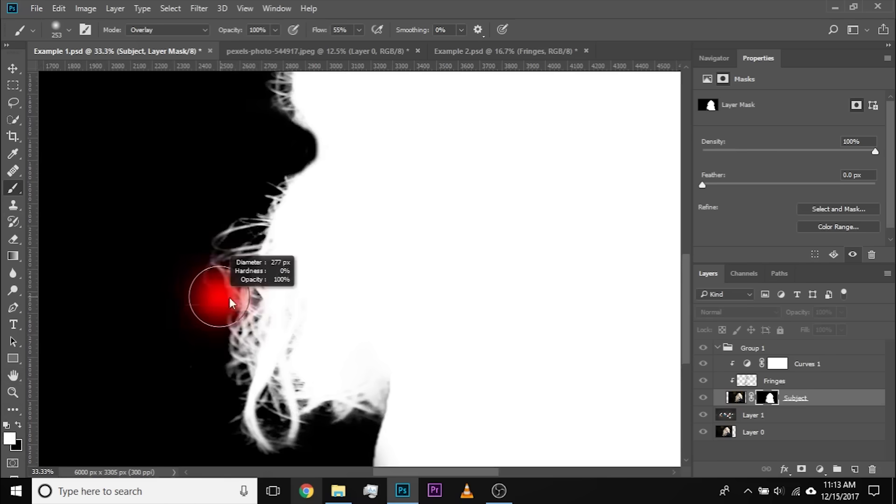
{"action": "mouse_move", "coordinate": [268, 231]}
{"action": "left_mouse_down"}
{"action": "mouse_move", "coordinate": [240, 243]}
{"action": "mouse_move", "coordinate": [224, 234]}
{"action": "left_mouse_up"}
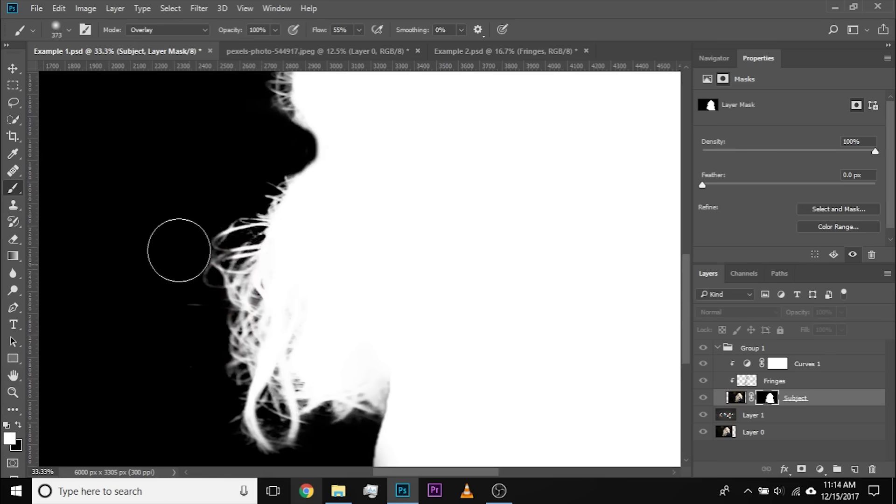
Examine the tank top's outer edge in Example 2, first in the composite and then in the isolated Subject mask with the Blur tool selected.
{"action": "left_click", "coordinate": [12, 68]}
{"action": "left_click", "coordinate": [475, 52]}
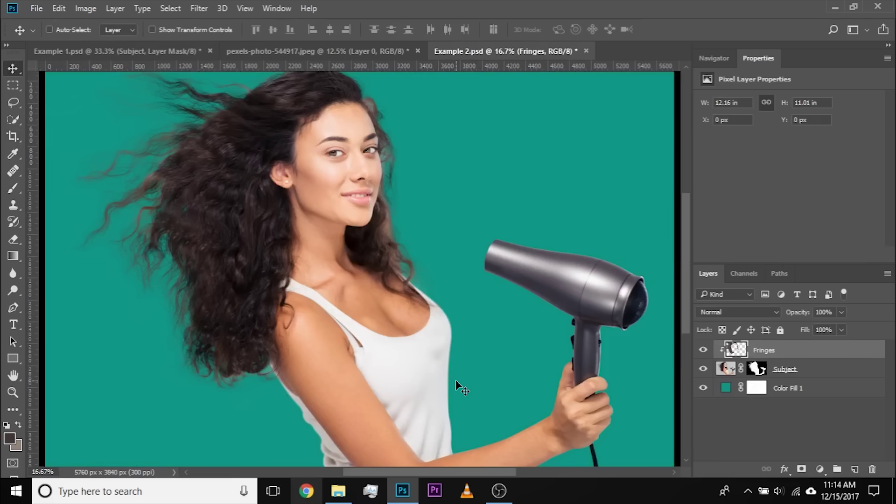
{"action": "key", "text": "ctrl+plus"}
{"action": "key", "text": "ctrl+plus"}
{"action": "key", "text": "ctrl+plus"}
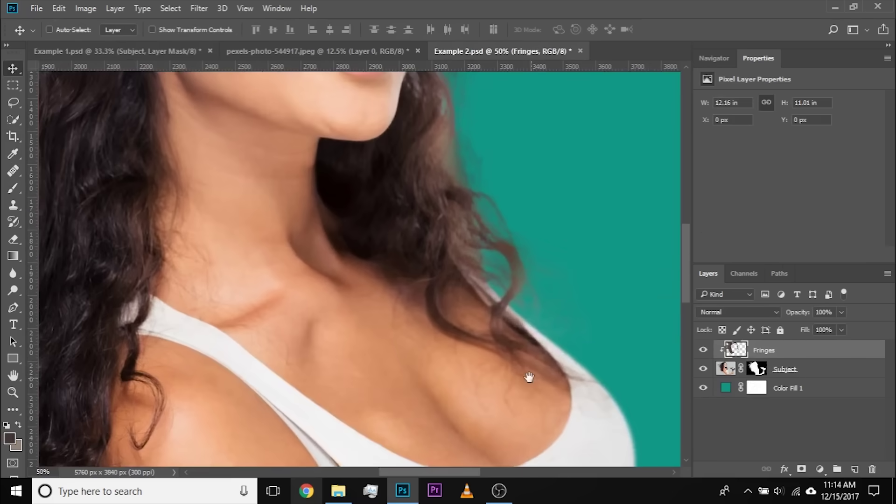
{"action": "left_click_drag", "start_coordinate": [534, 382], "coordinate": [383, 72]}
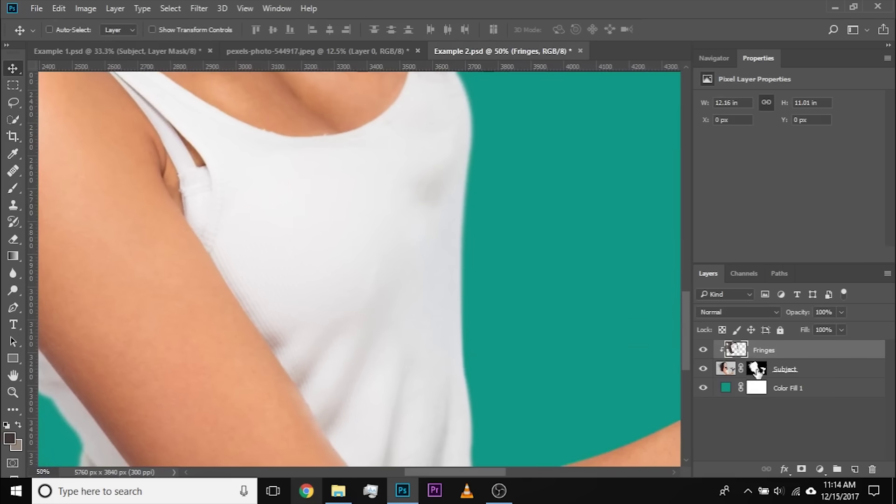
{"action": "left_click", "coordinate": [757, 369], "text": "alt"}
{"action": "left_click", "coordinate": [12, 273]}
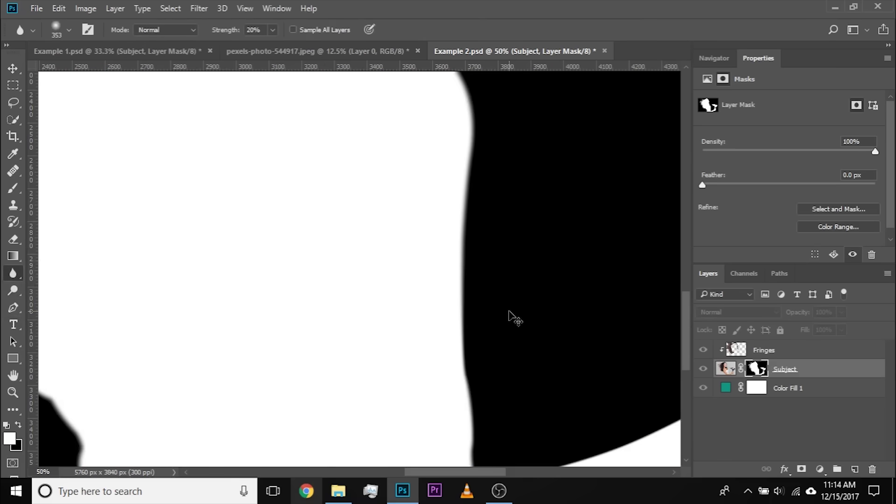
Review the whole Subject mask of Example 2 and return to the composite view.
{"action": "key", "text": "ctrl+minus"}
{"action": "key", "text": "ctrl+minus"}
{"action": "key", "text": "ctrl+minus"}
{"action": "key", "text": "ctrl+minus"}
{"action": "key", "text": "ctrl+plus"}
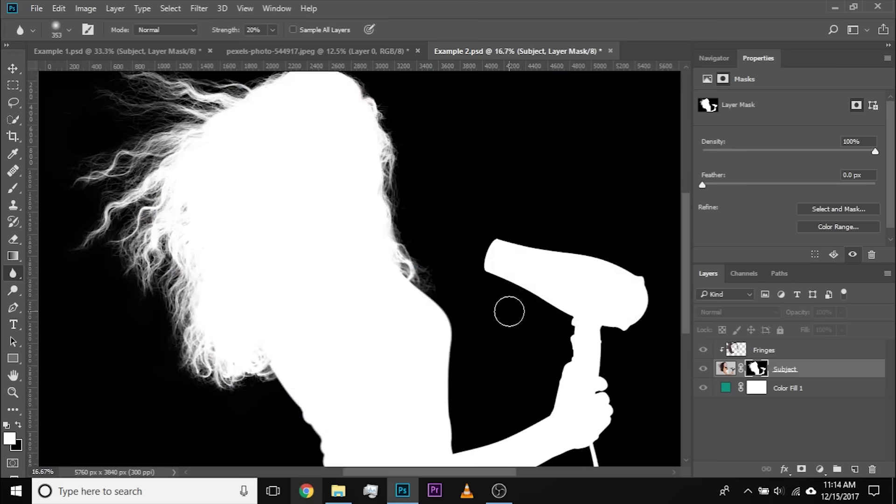
{"action": "left_click", "coordinate": [763, 370], "text": "alt"}
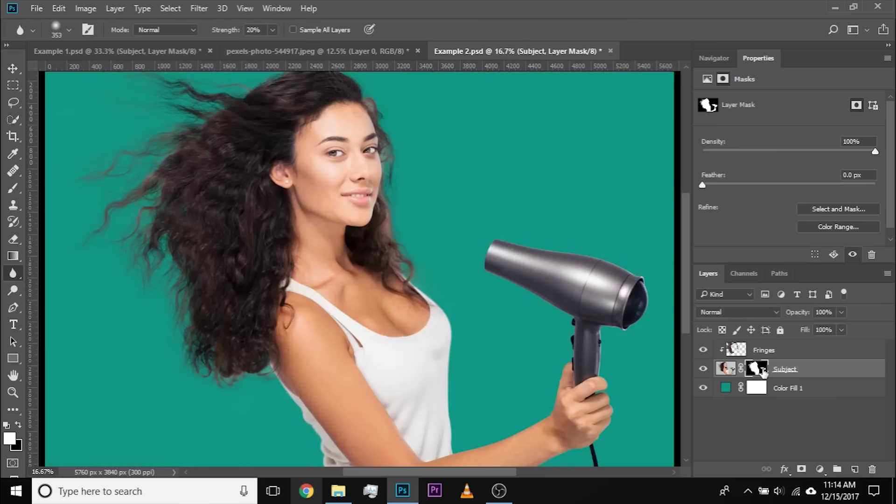